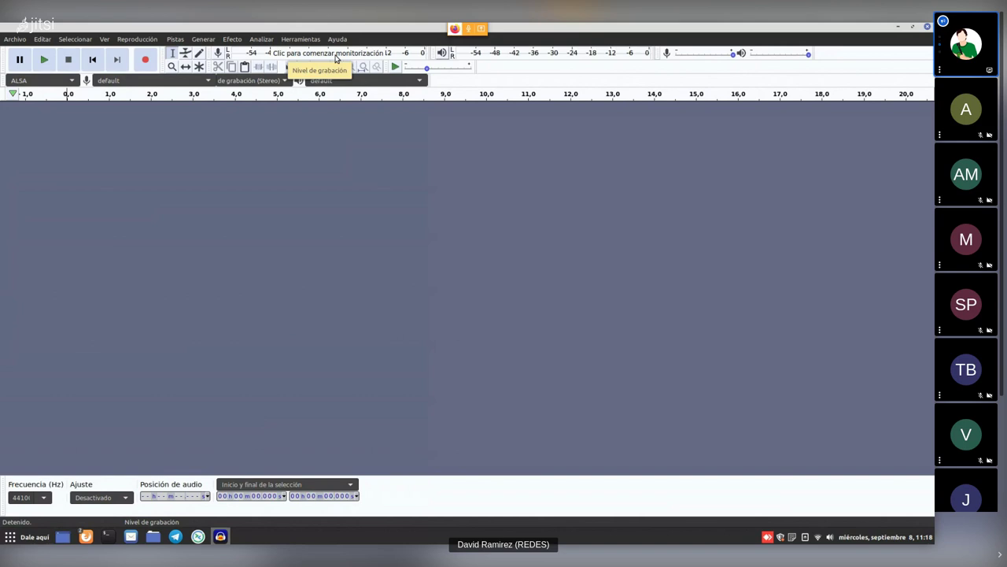
Start monitoring the microphone input level and begin recording a new stereo audio track.
{"action": "left_click", "coordinate": [334, 54]}
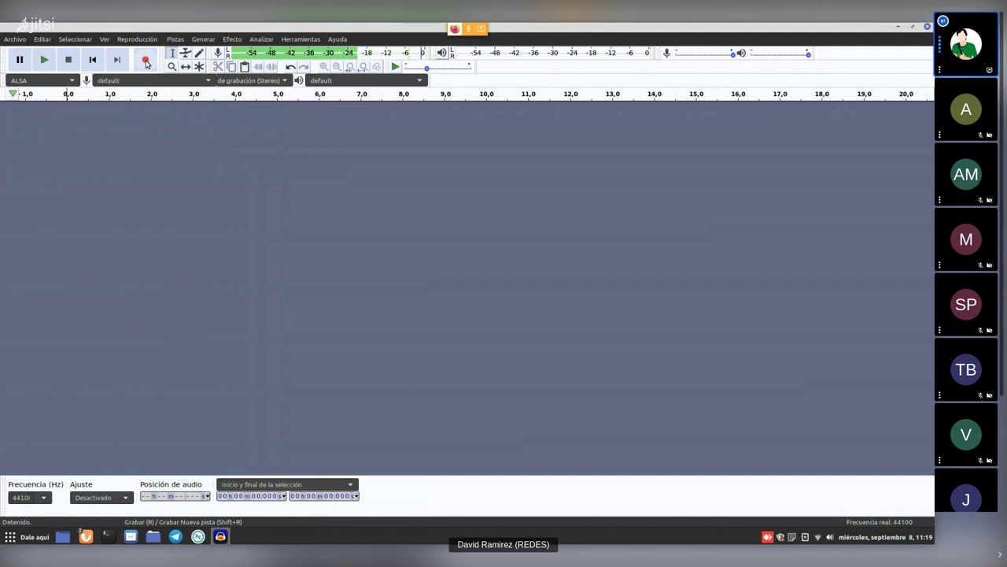
{"action": "key", "text": "alt+Tab"}
{"action": "key", "text": "alt+Tab"}
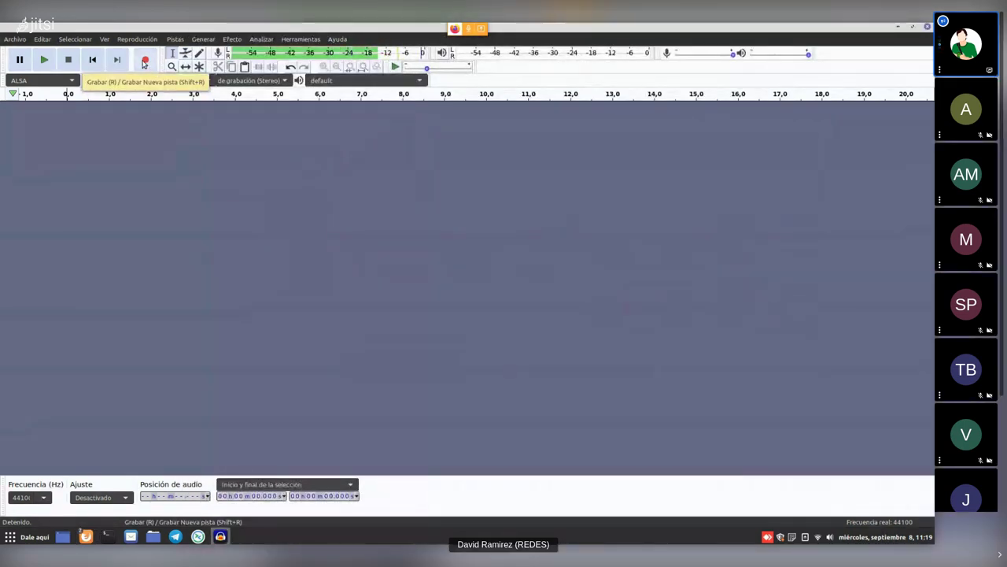
{"action": "key", "text": "alt+Tab"}
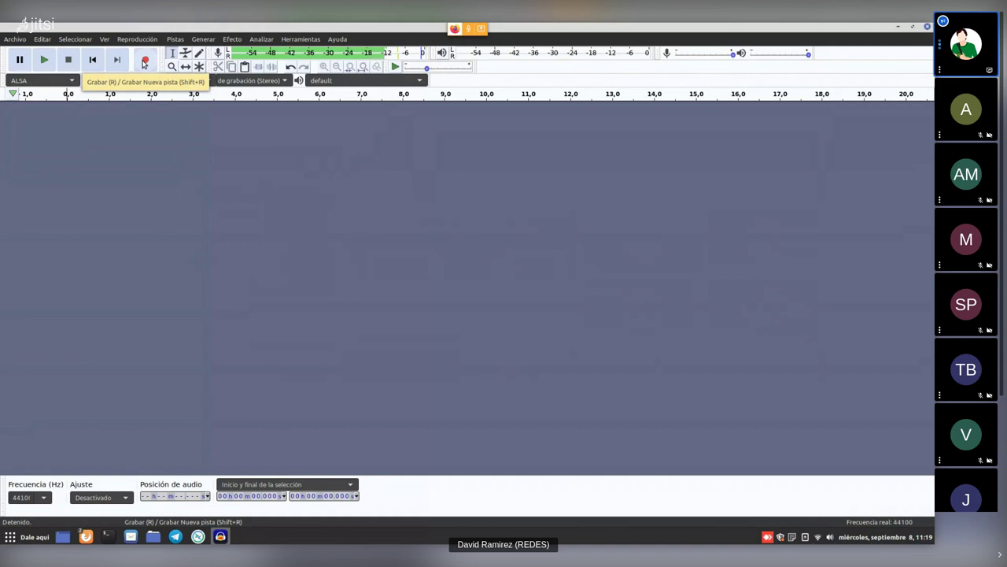
{"action": "left_click", "coordinate": [145, 63]}
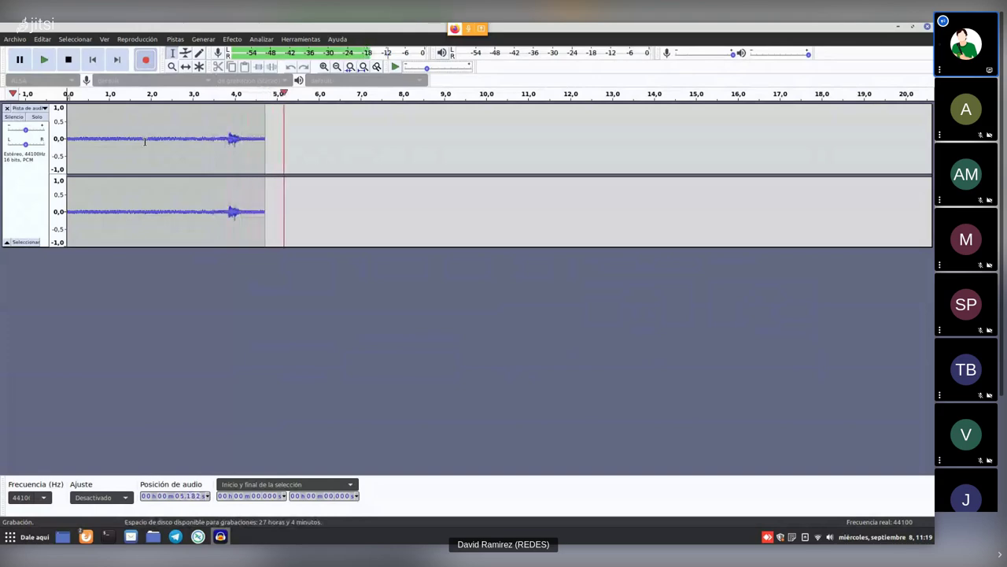
Highlight the quiet opening and the voice section from about 3.8 s to 17.5 s while recording, and stop the recording.
{"action": "left_click_drag", "start_coordinate": [72, 139], "coordinate": [222, 149]}
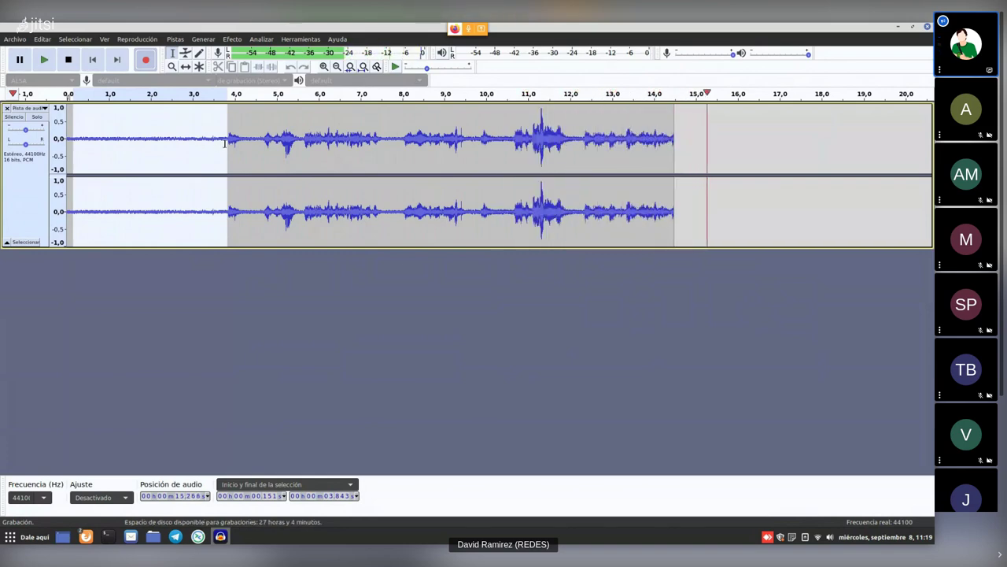
{"action": "left_click", "coordinate": [231, 139]}
{"action": "left_click_drag", "start_coordinate": [231, 139], "coordinate": [622, 139]}
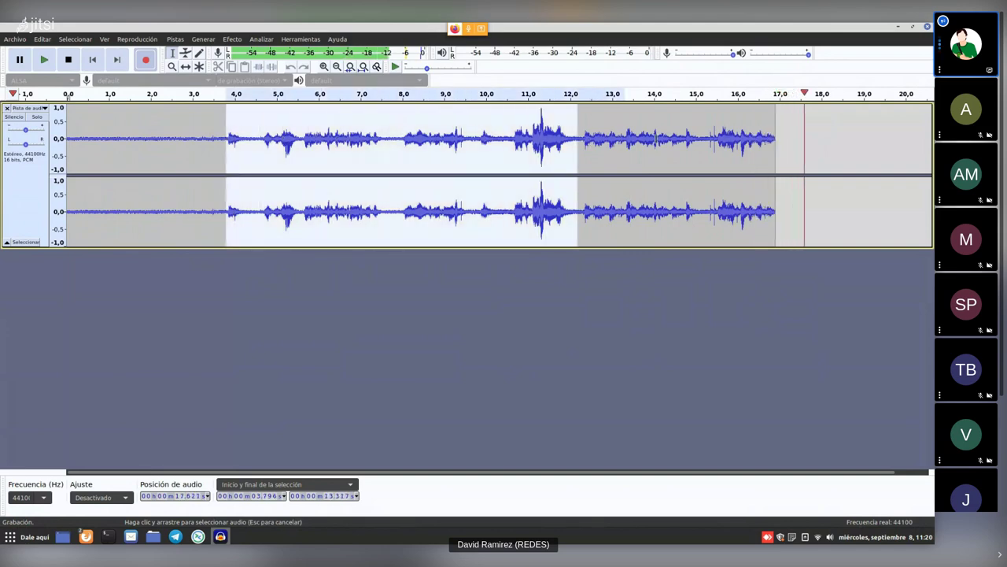
{"action": "left_click_drag", "start_coordinate": [622, 139], "coordinate": [801, 138]}
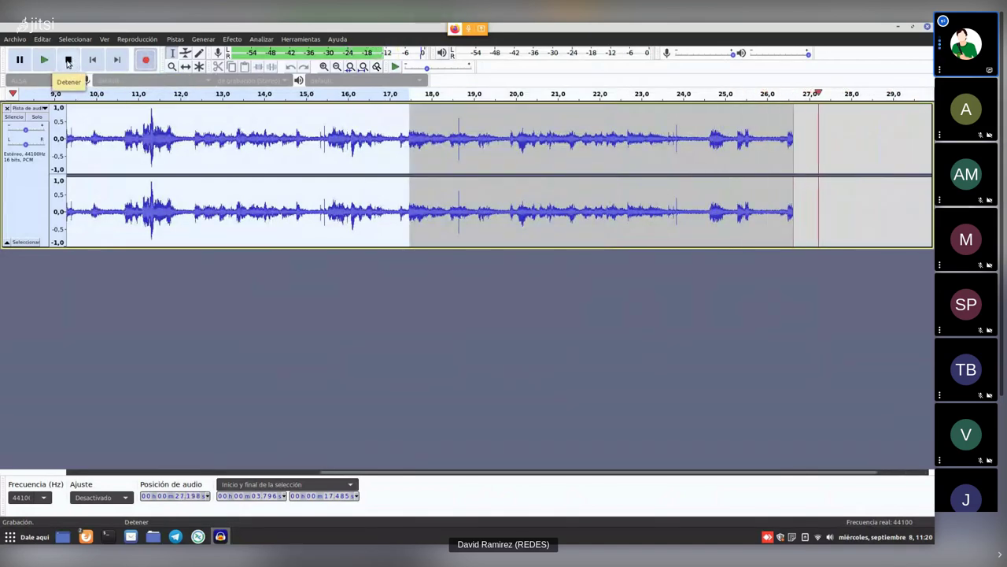
{"action": "left_click", "coordinate": [69, 60]}
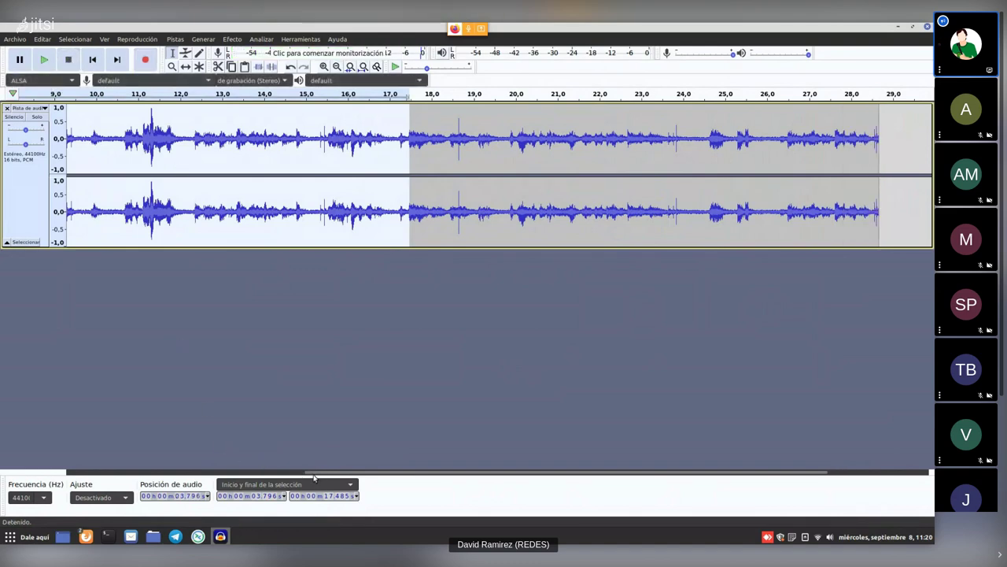
Play the recording from about 0.13 s, near the start of the track, and stop playback.
{"action": "left_click_drag", "start_coordinate": [274, 470], "coordinate": [245, 322]}
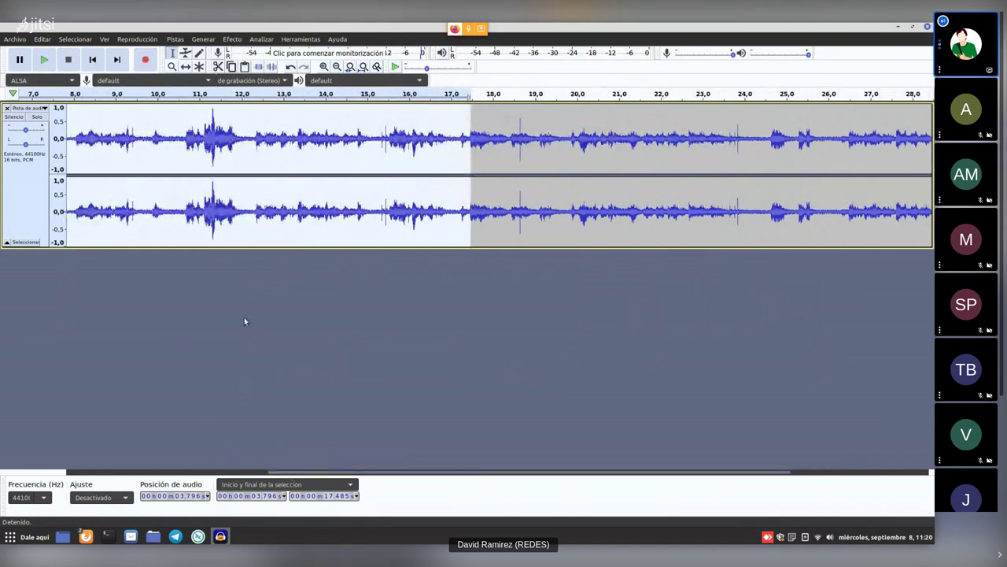
{"action": "left_click_drag", "start_coordinate": [337, 472], "coordinate": [118, 471]}
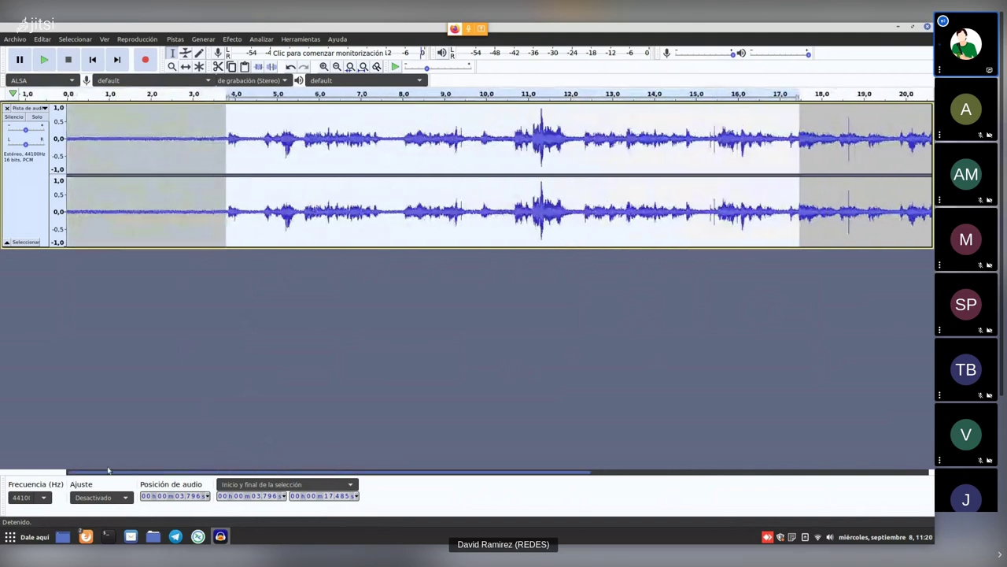
{"action": "left_click", "coordinate": [214, 206]}
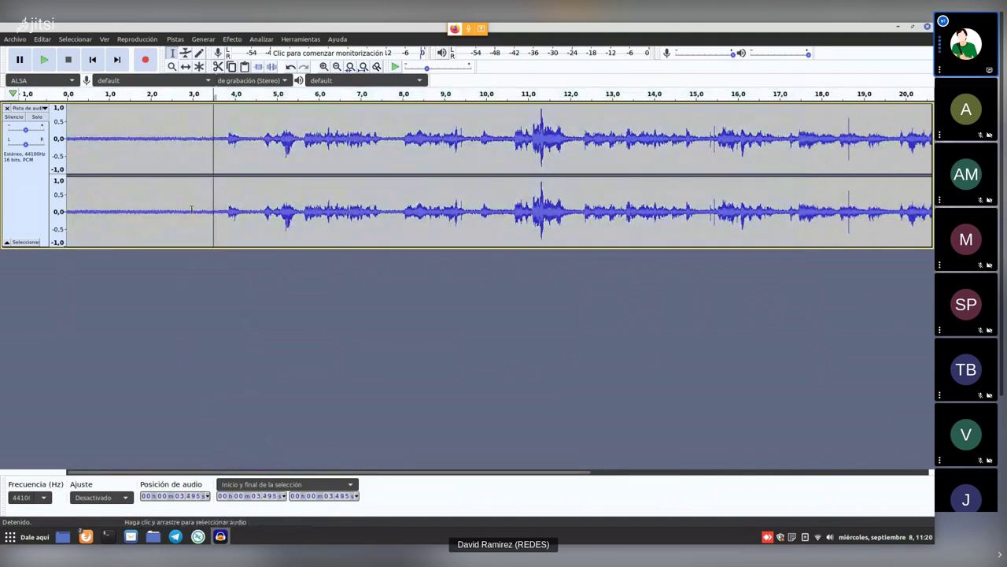
{"action": "left_click", "coordinate": [189, 209]}
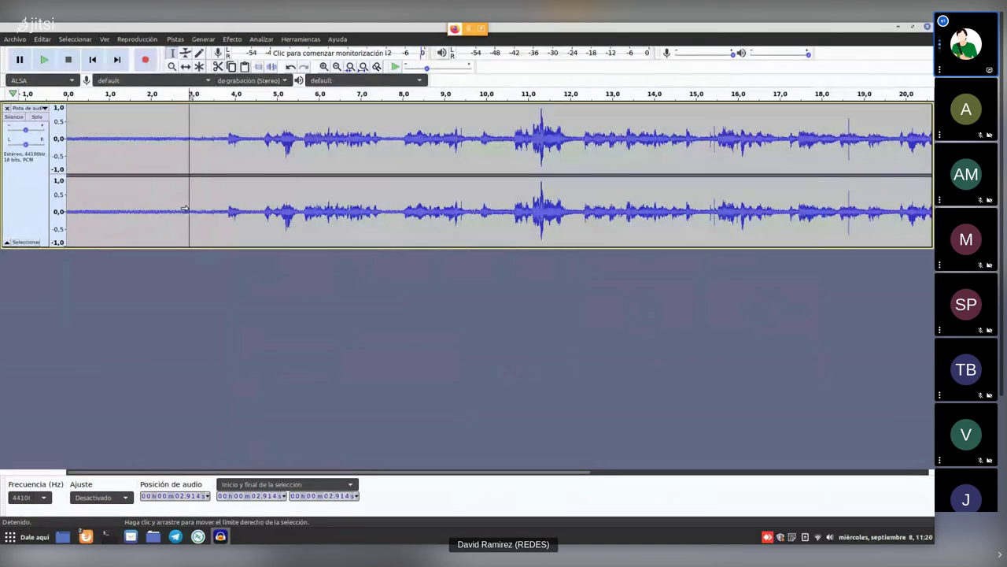
{"action": "left_click", "coordinate": [73, 139]}
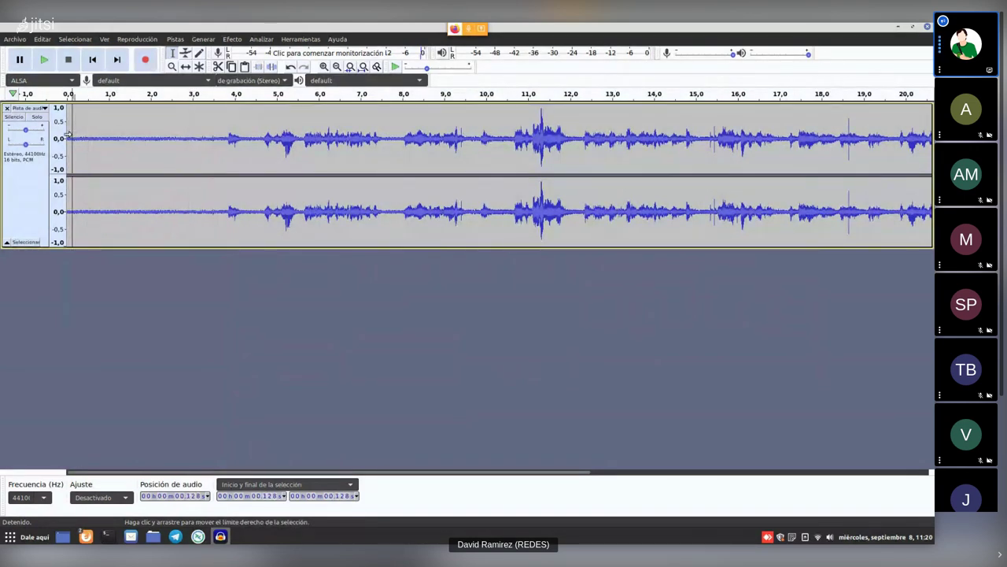
{"action": "left_click", "coordinate": [44, 60]}
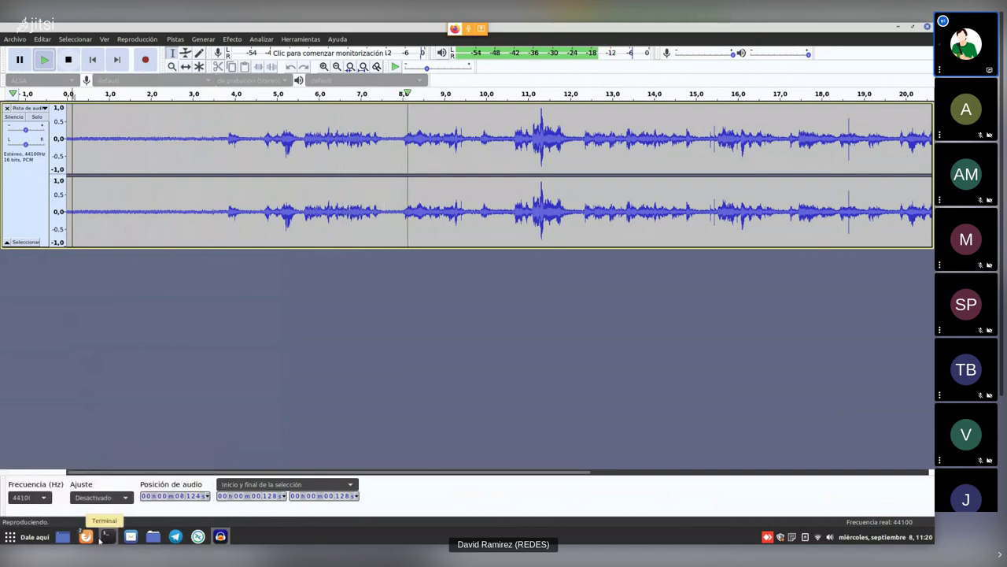
{"action": "left_click", "coordinate": [89, 325]}
{"action": "key", "text": "space"}
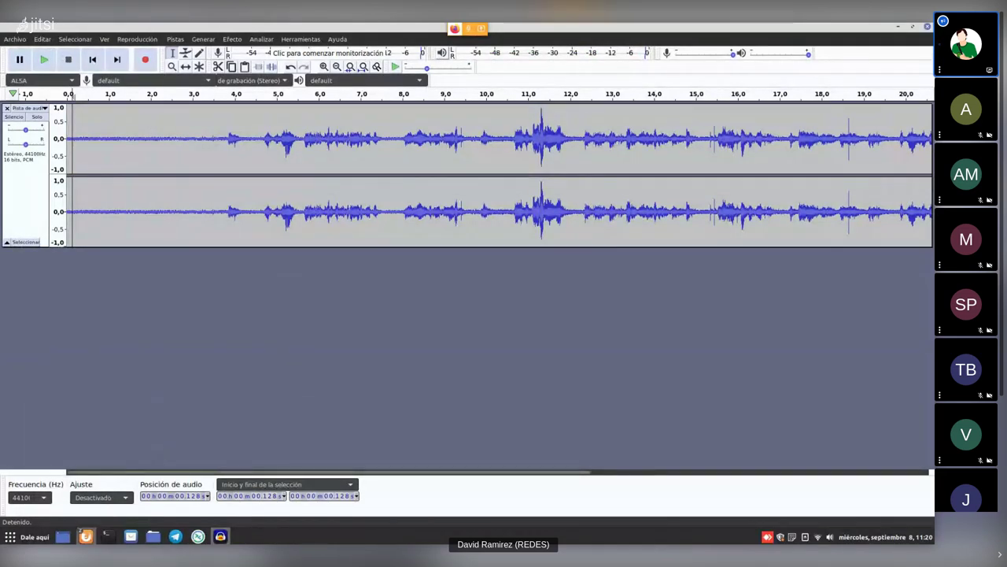
Switch to the Jitsi Meet call in Firefox to check the participants' chat feedback, and return to Audacity.
{"action": "mouse_move", "coordinate": [88, 536]}
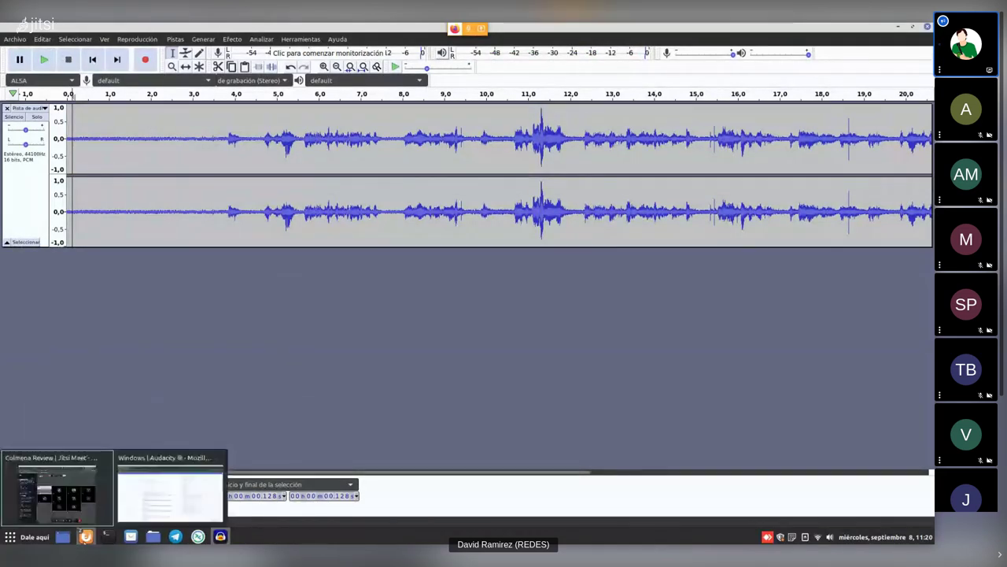
{"action": "left_click", "coordinate": [57, 488]}
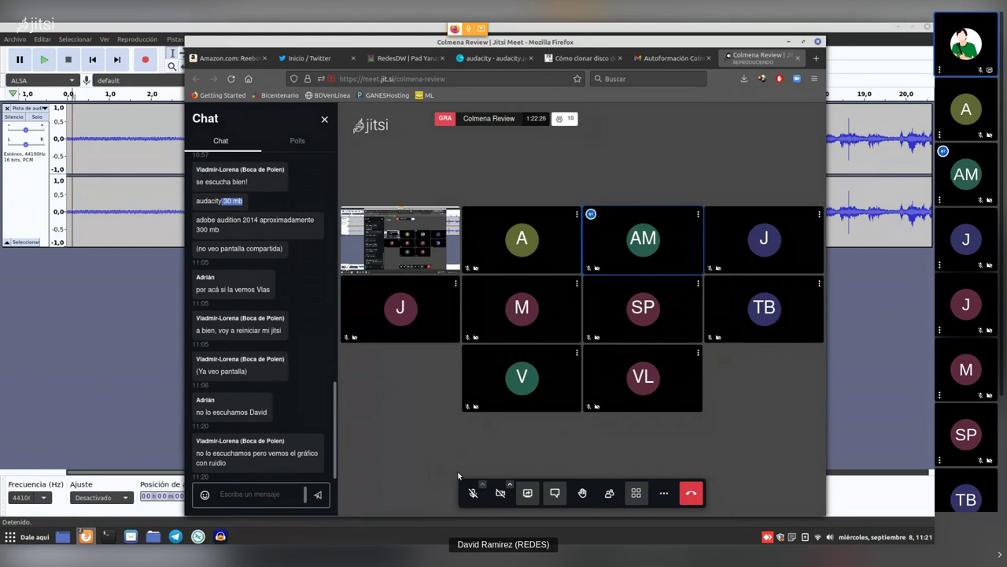
{"action": "left_click", "coordinate": [105, 362]}
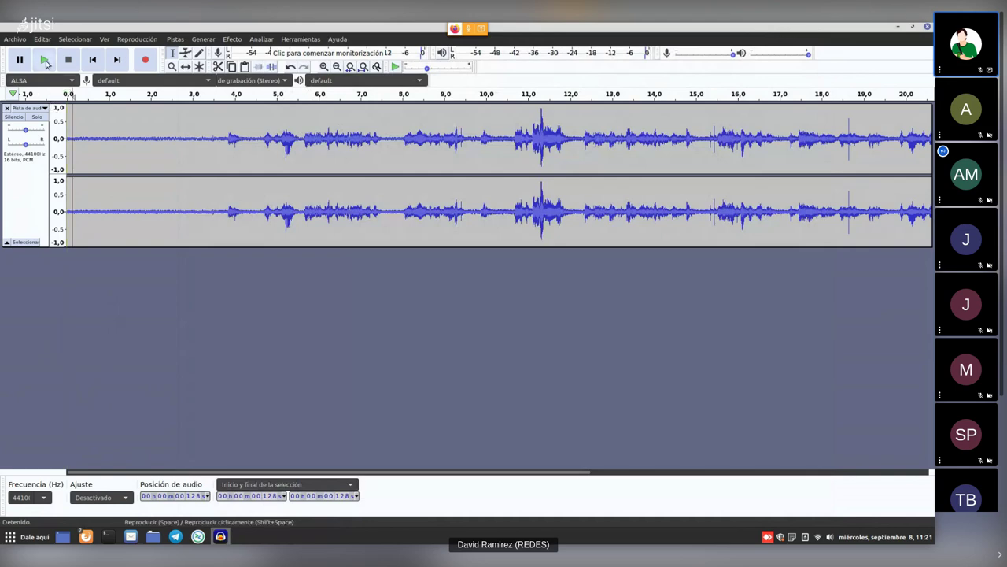
Point out positions along the quiet opening, play the track from the voice's onset at about 3.89 s, and stop playback.
{"action": "left_click", "coordinate": [84, 125]}
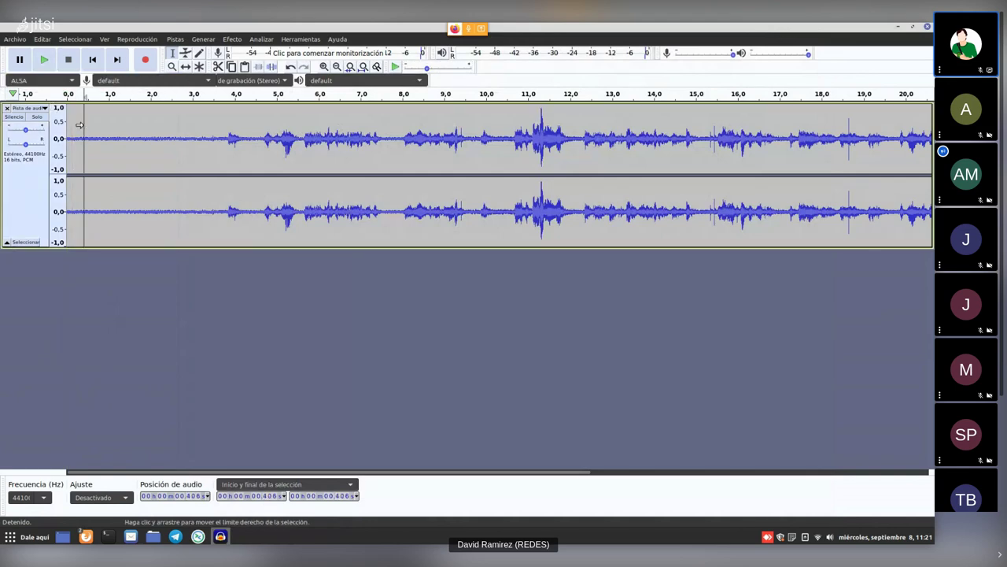
{"action": "left_click", "coordinate": [105, 124]}
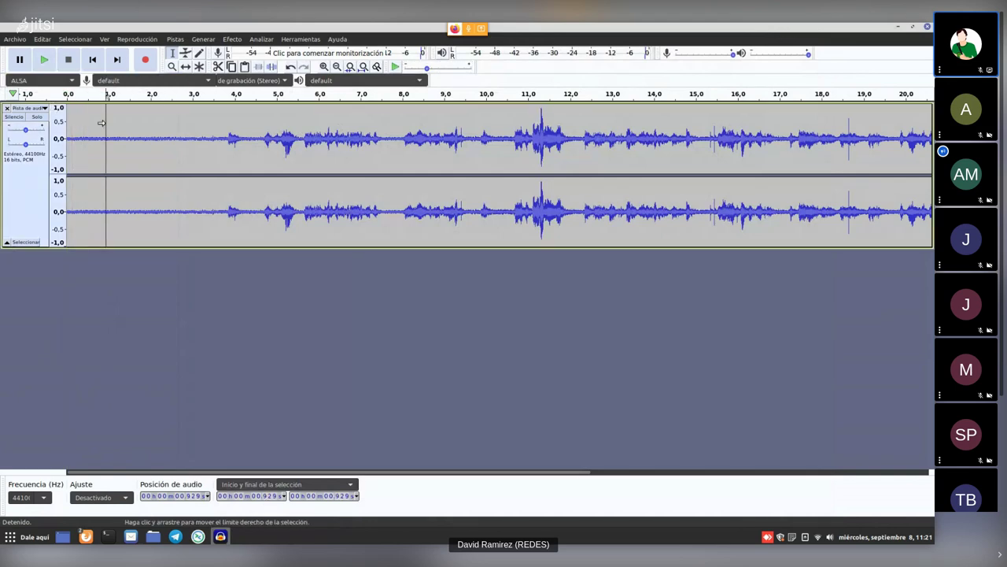
{"action": "left_click", "coordinate": [121, 112]}
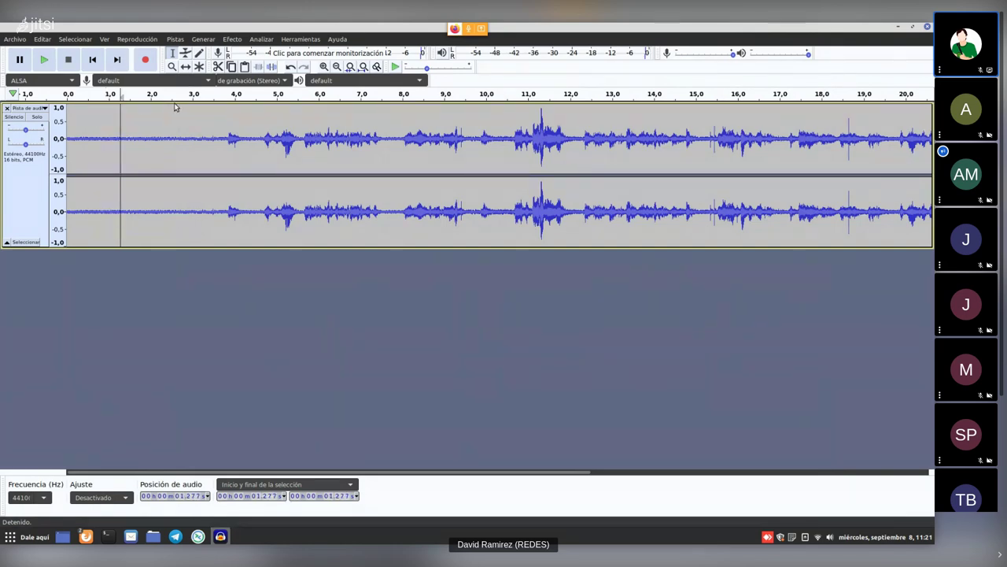
{"action": "left_click", "coordinate": [155, 132]}
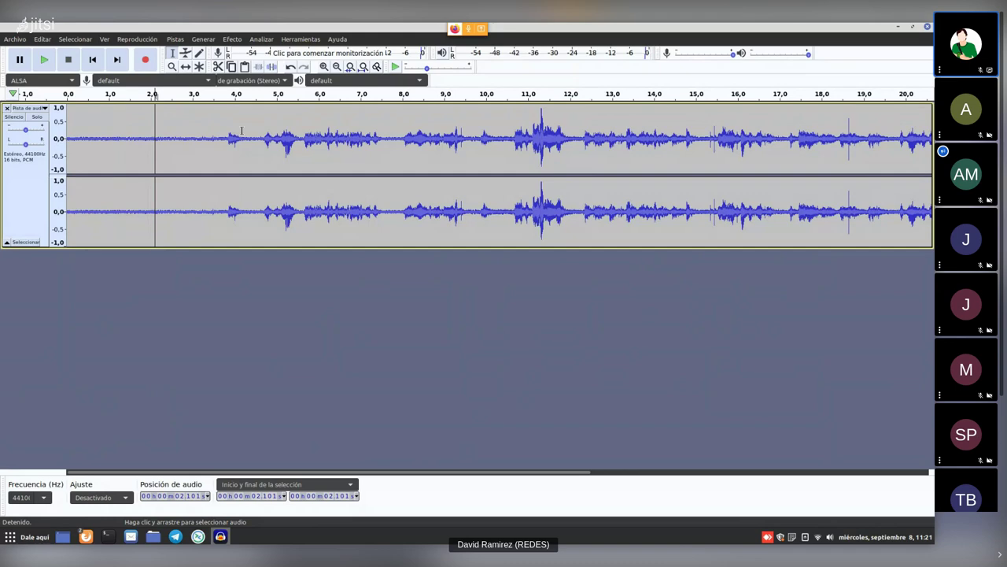
{"action": "left_click", "coordinate": [231, 126]}
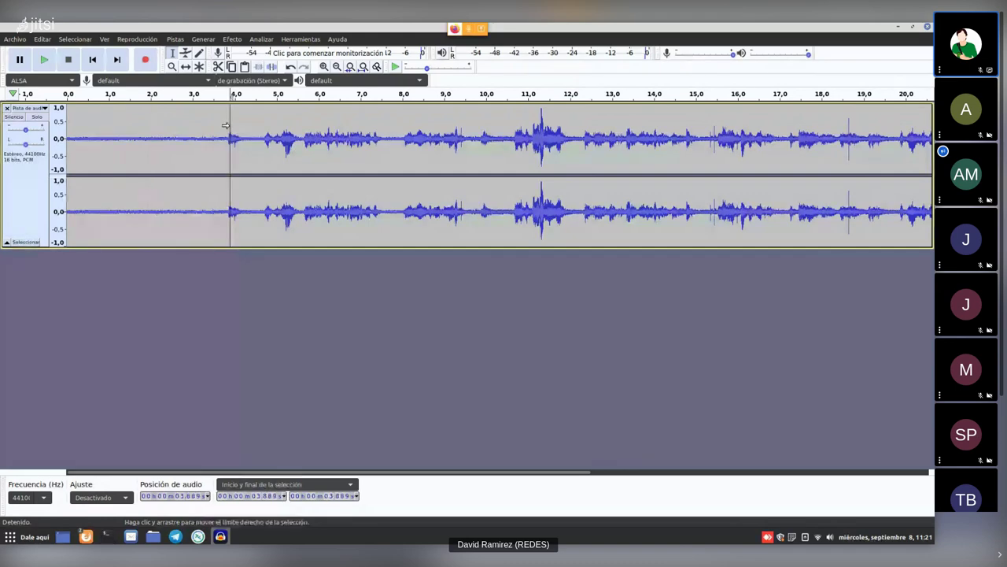
{"action": "left_click", "coordinate": [45, 60]}
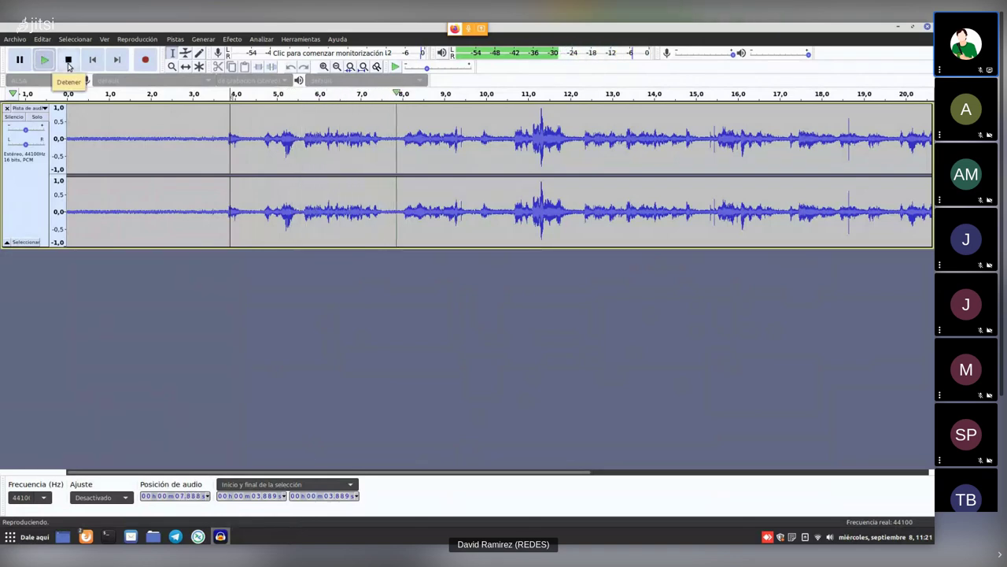
{"action": "left_click", "coordinate": [69, 63]}
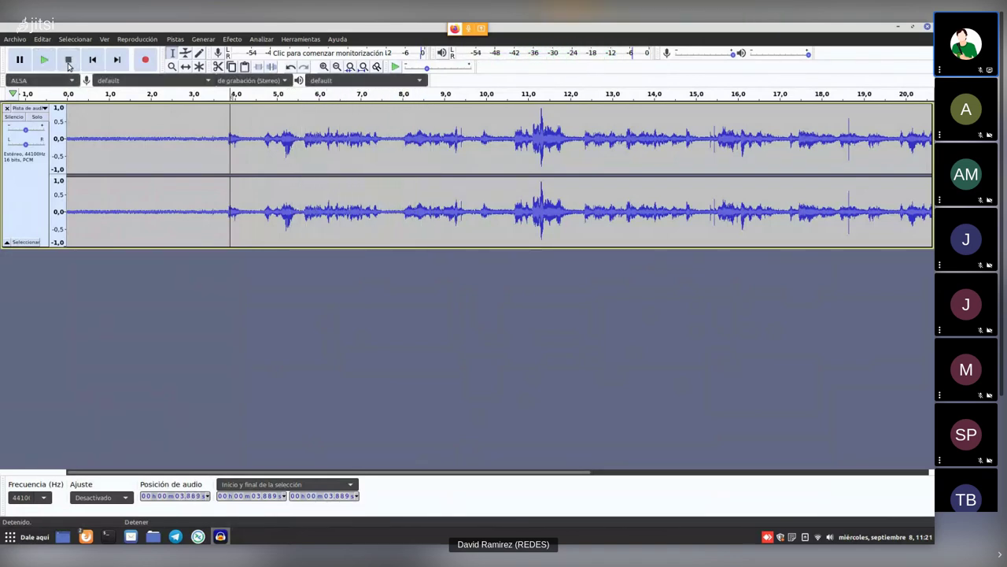
Switch to the Jitsi Meet call, unmute the microphone, and return to the recorded track in Audacity.
{"action": "left_click", "coordinate": [86, 536]}
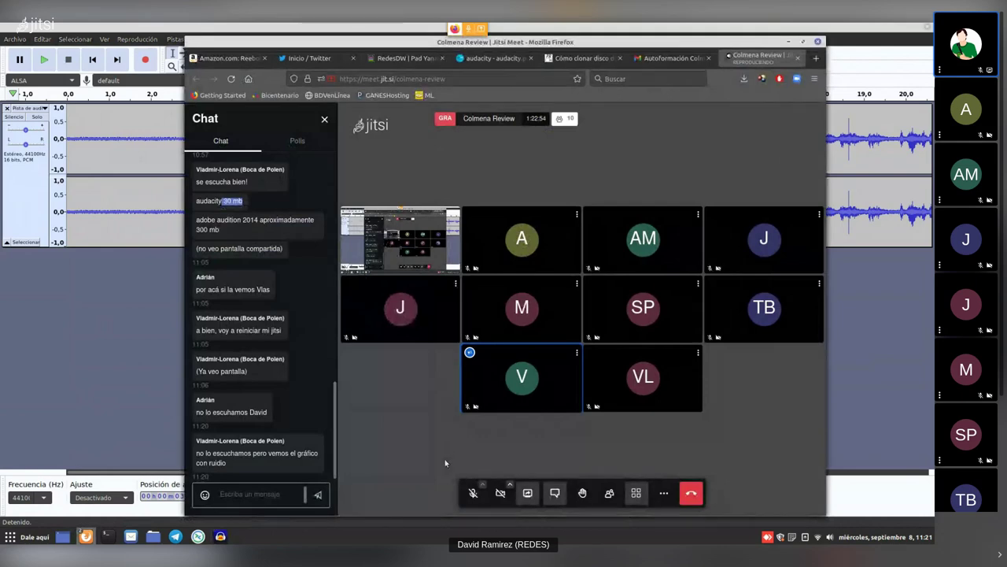
{"action": "left_click", "coordinate": [472, 494]}
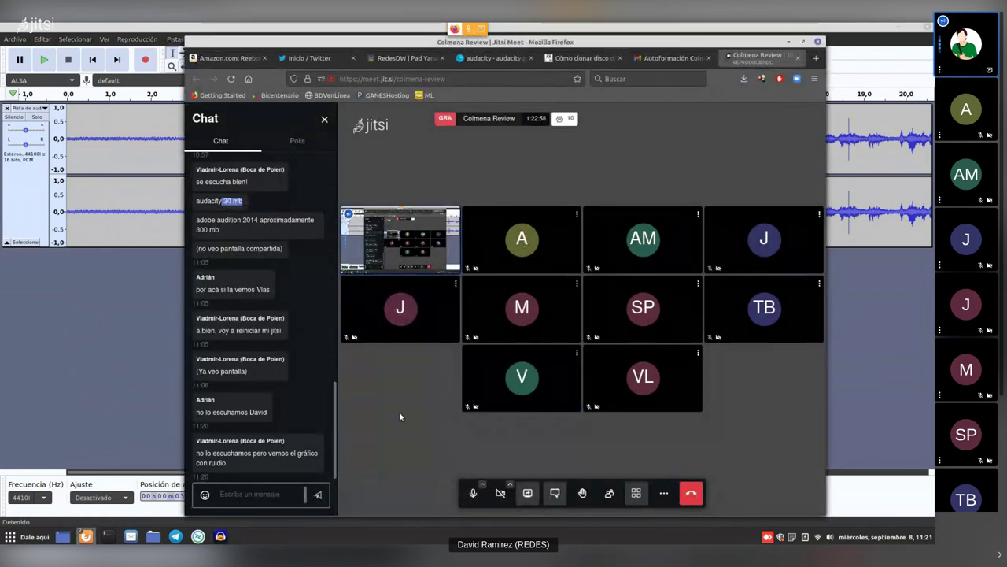
{"action": "left_click", "coordinate": [112, 136]}
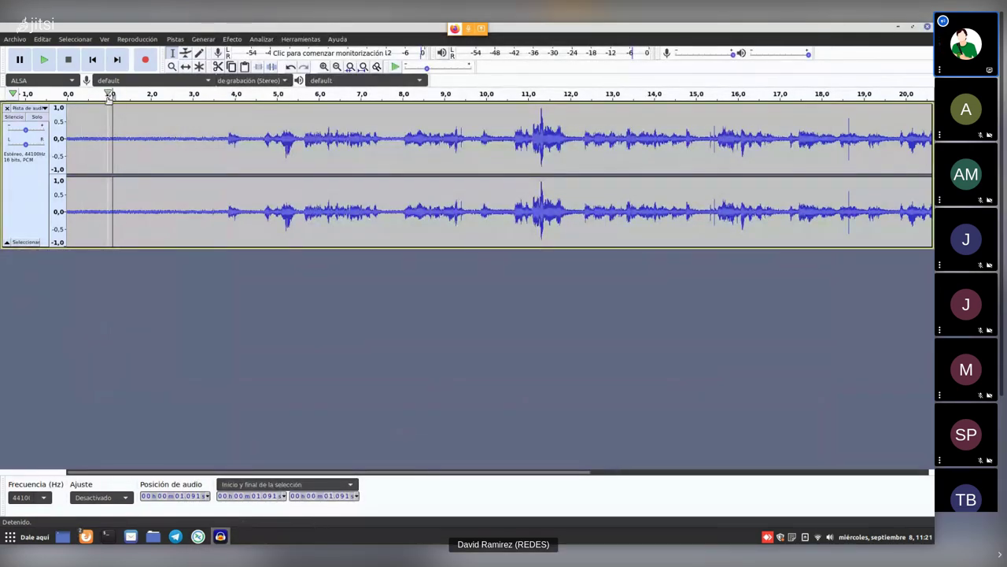
Point out the quiet opening and voice onset, play the track from about 5.18 s, glance at the Jitsi Meet call, and stop playback.
{"action": "left_click", "coordinate": [79, 134]}
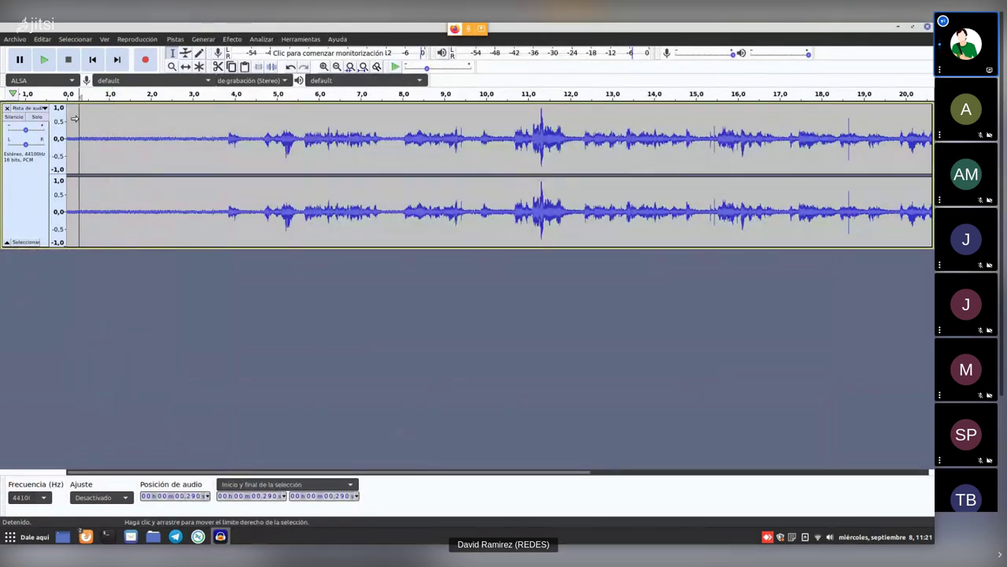
{"action": "left_click", "coordinate": [144, 134]}
{"action": "left_click", "coordinate": [198, 134]}
{"action": "left_click", "coordinate": [209, 136]}
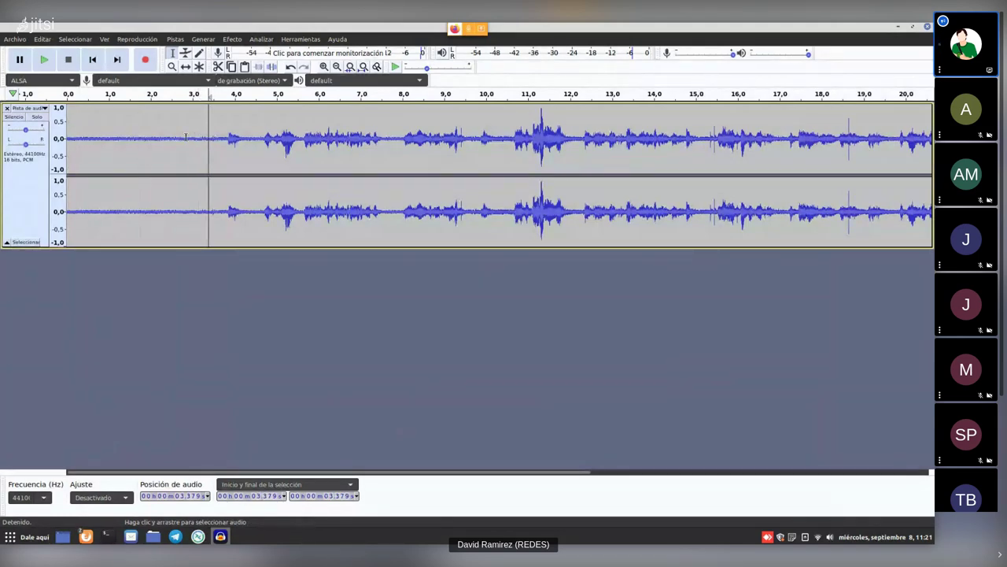
{"action": "left_click", "coordinate": [228, 131]}
{"action": "left_click", "coordinate": [230, 126]}
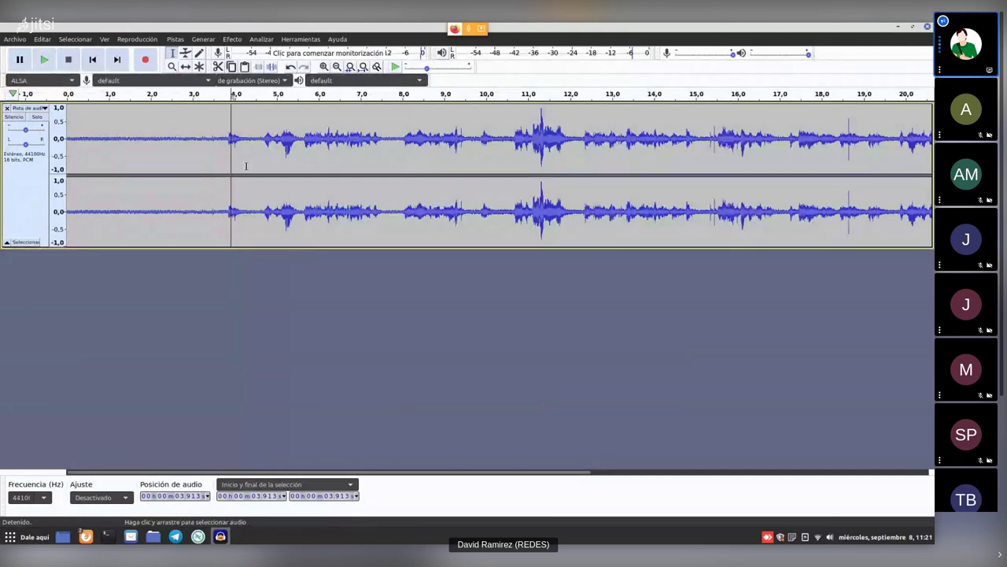
{"action": "left_click", "coordinate": [284, 122]}
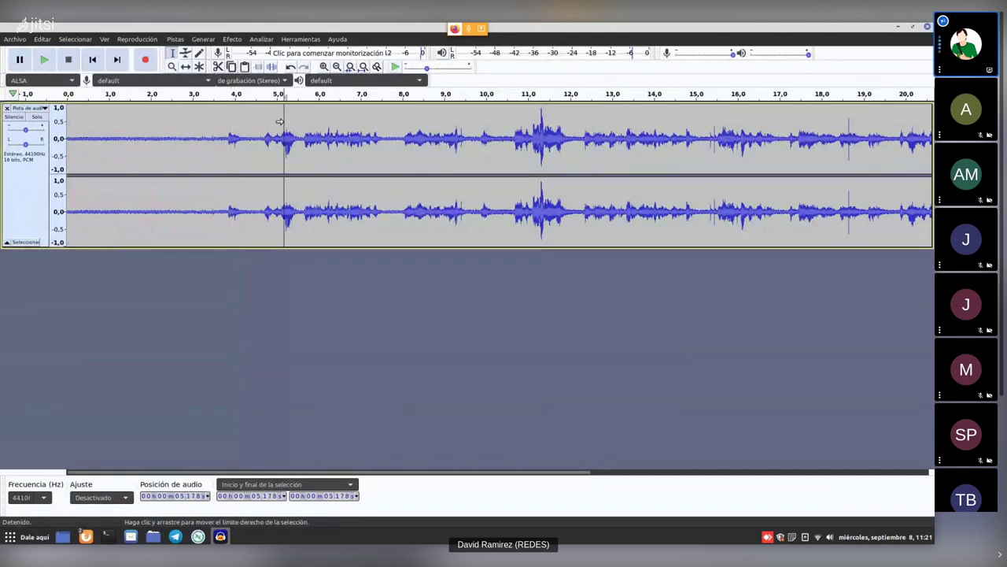
{"action": "left_click", "coordinate": [45, 63]}
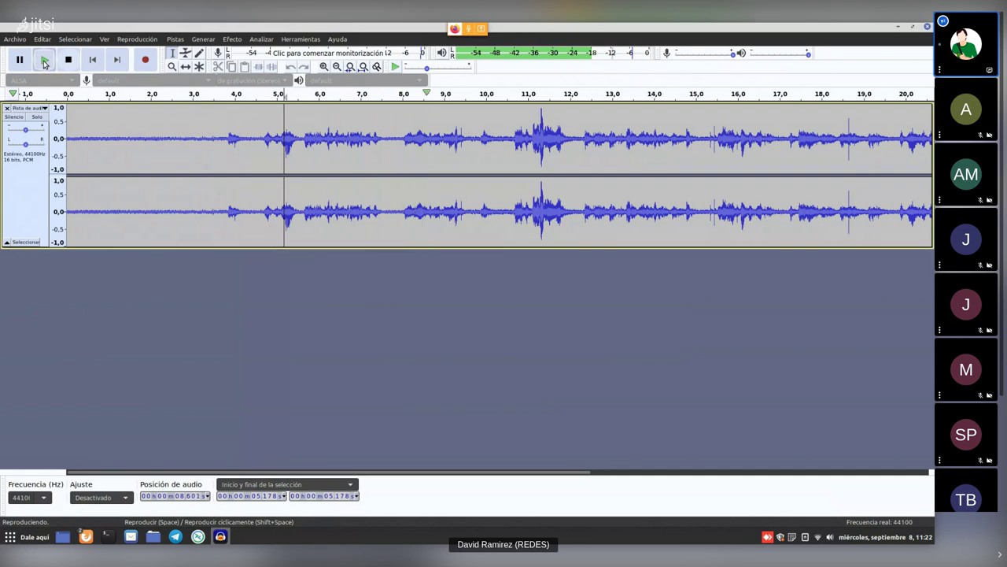
{"action": "key", "text": "alt+Tab"}
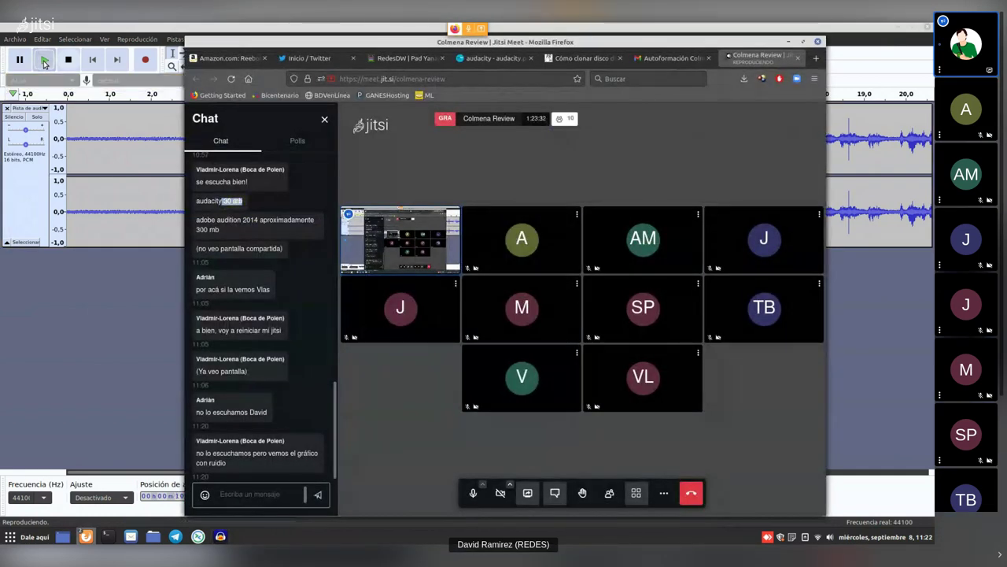
{"action": "key", "text": "alt+Tab"}
{"action": "left_click", "coordinate": [67, 62]}
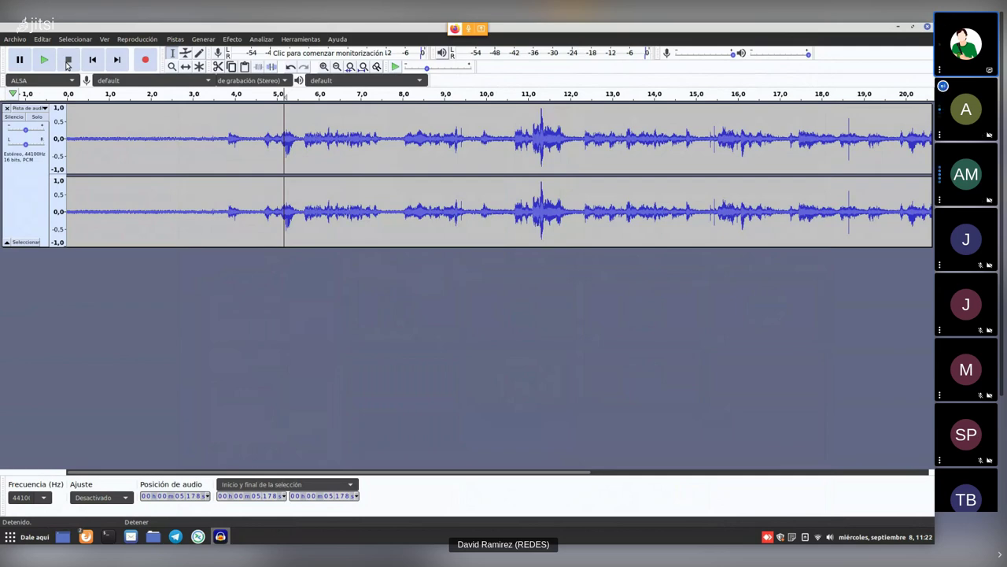
Glance at the Jitsi Meet call, return to Audacity, and highlight the quiet opening from about 0.15 to 3.82 s.
{"action": "key", "text": "alt+Tab"}
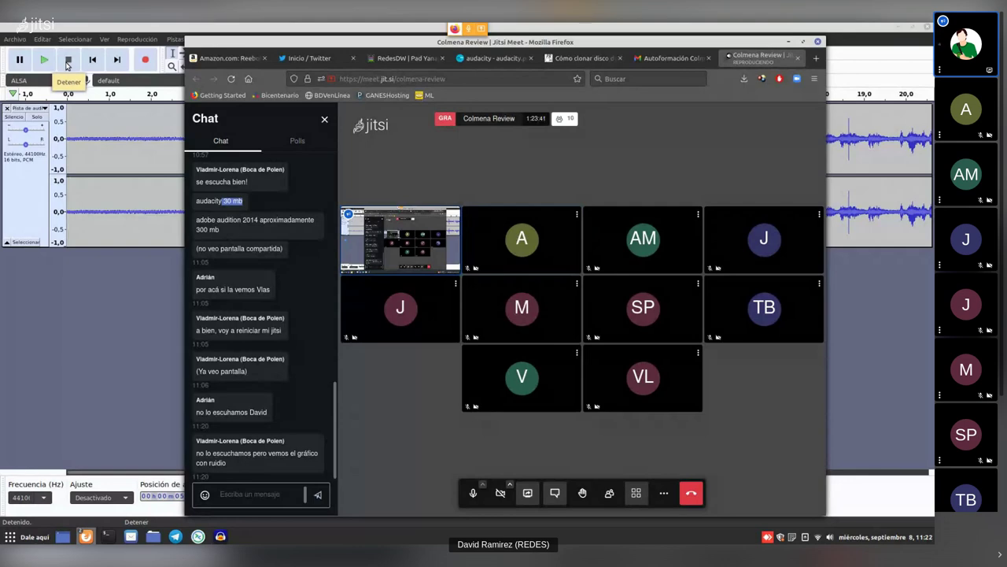
{"action": "left_click", "coordinate": [107, 131]}
{"action": "left_click_drag", "start_coordinate": [108, 131], "coordinate": [225, 130]}
{"action": "left_click", "coordinate": [186, 138]}
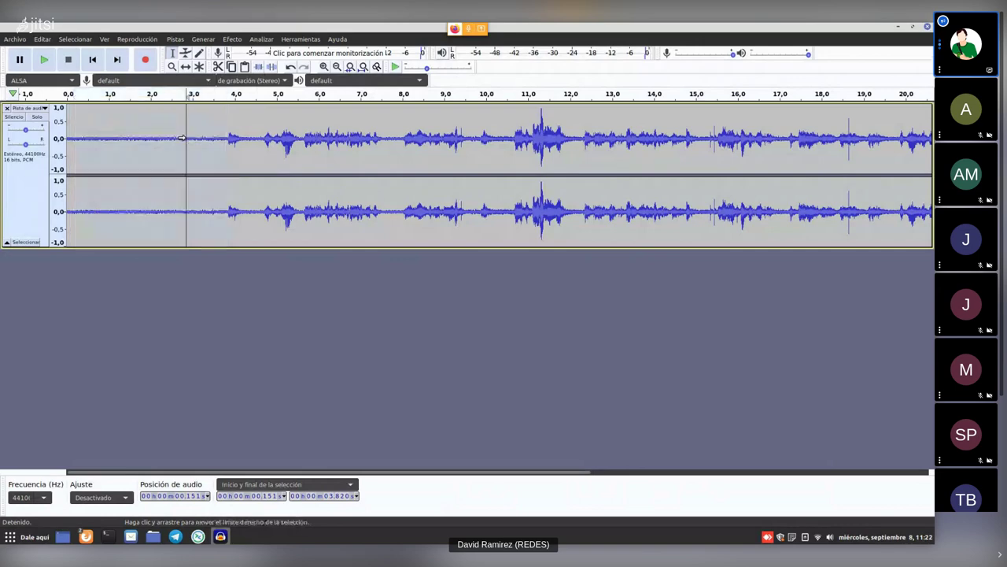
{"action": "left_click", "coordinate": [70, 127]}
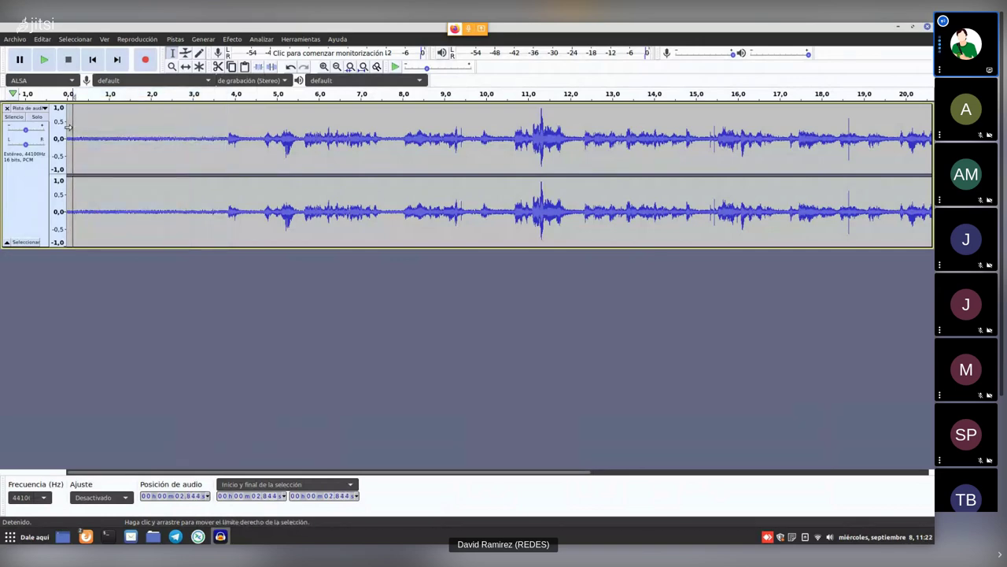
Reselect the quiet opening and adjust the selection to run from the track's start to about 3.84 s.
{"action": "left_click_drag", "start_coordinate": [75, 129], "coordinate": [228, 138]}
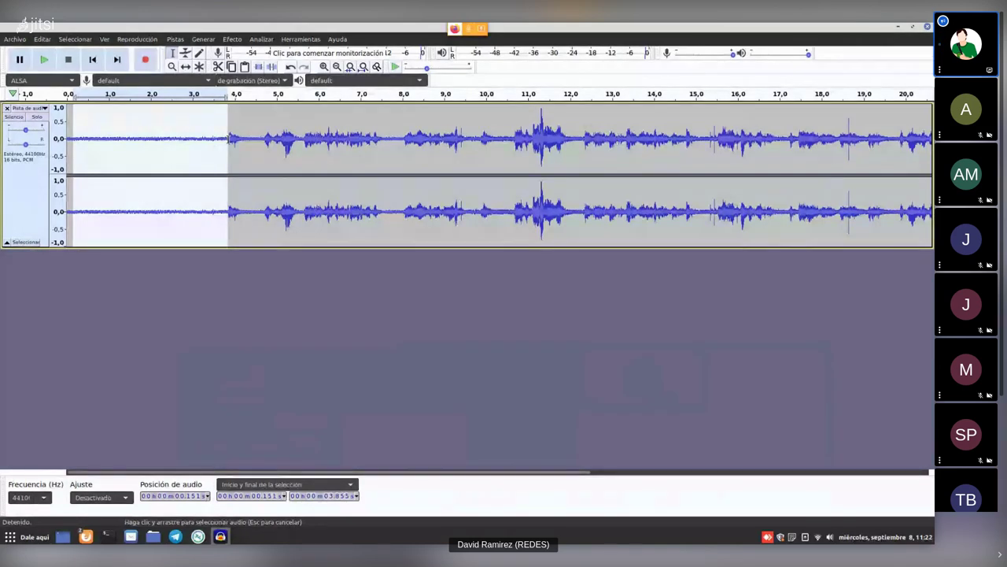
{"action": "left_click_drag", "start_coordinate": [228, 139], "coordinate": [119, 137]}
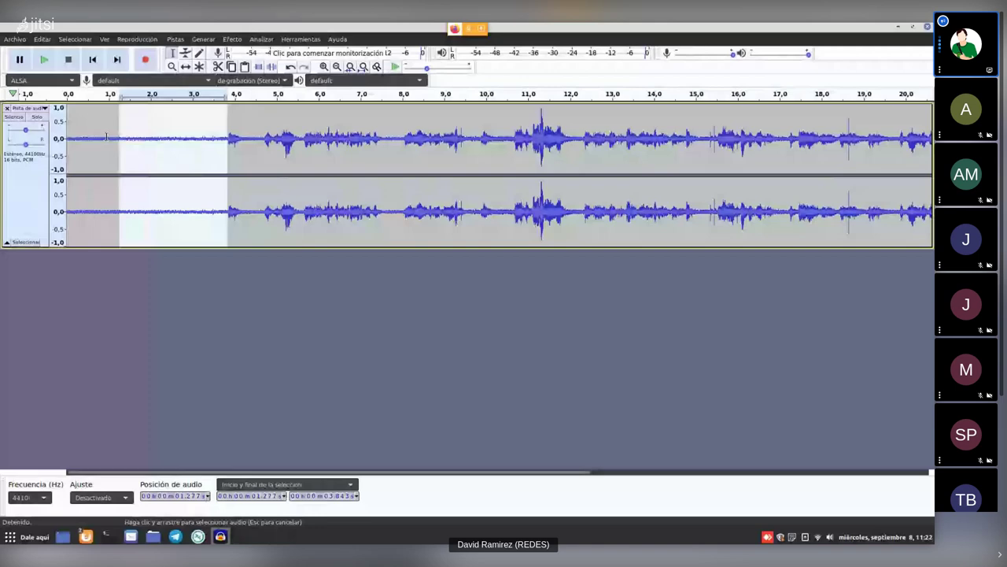
{"action": "left_click_drag", "start_coordinate": [106, 137], "coordinate": [61, 137]}
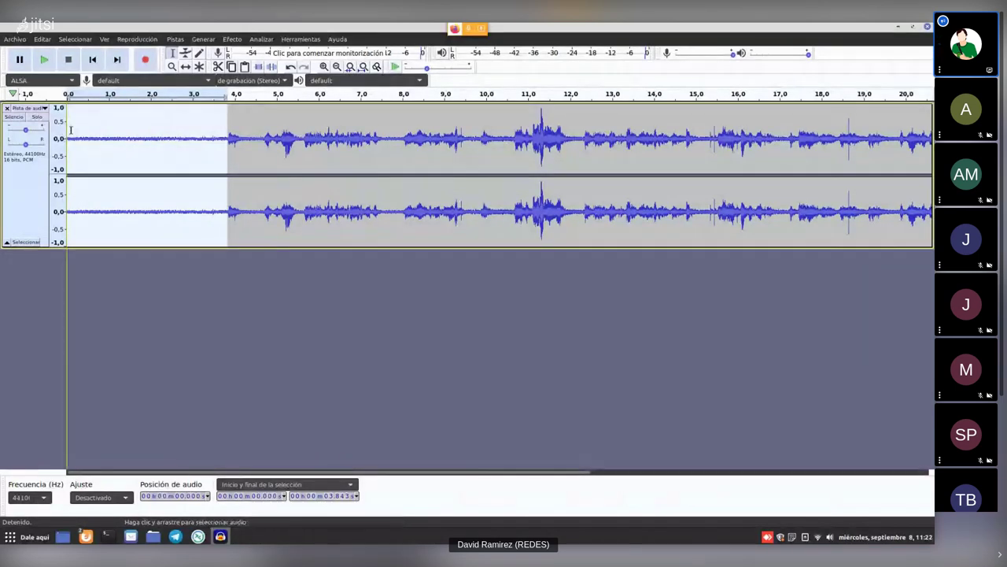
Place the cursor at about 0.14 s, play the background noise of the opening, and stop playback.
{"action": "left_click", "coordinate": [68, 128]}
{"action": "left_click", "coordinate": [70, 129]}
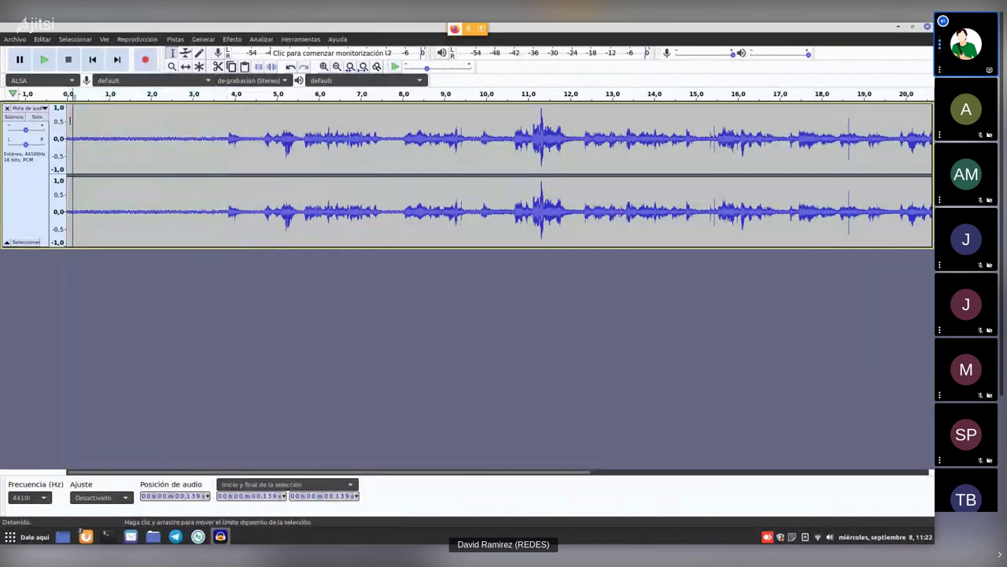
{"action": "left_click", "coordinate": [44, 63]}
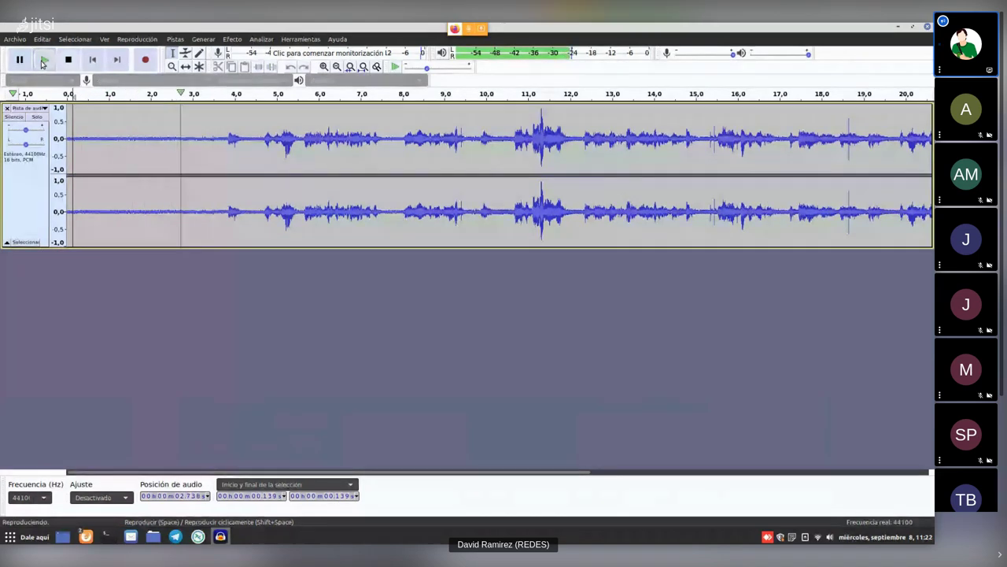
{"action": "left_click", "coordinate": [69, 61]}
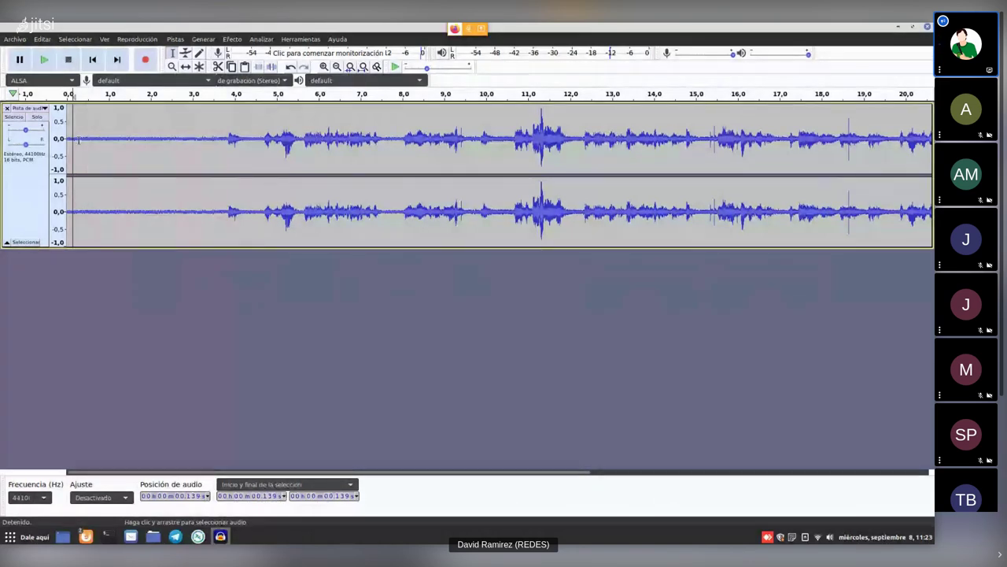
Highlight the noisy opening from about 0.19 to 3.82 s, and place the cursor at about 0.35 s.
{"action": "left_click_drag", "start_coordinate": [77, 139], "coordinate": [226, 135]}
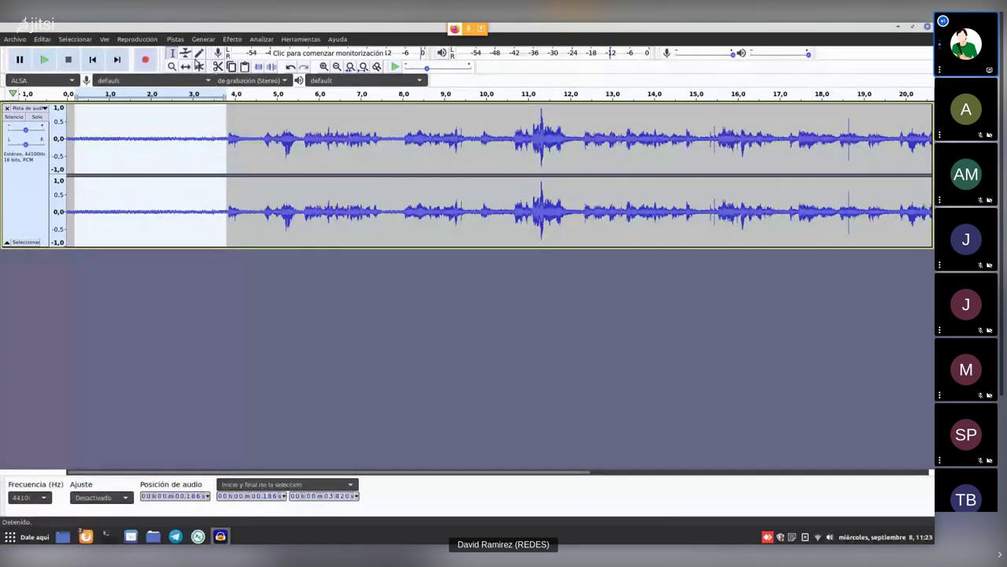
{"action": "left_click", "coordinate": [160, 119]}
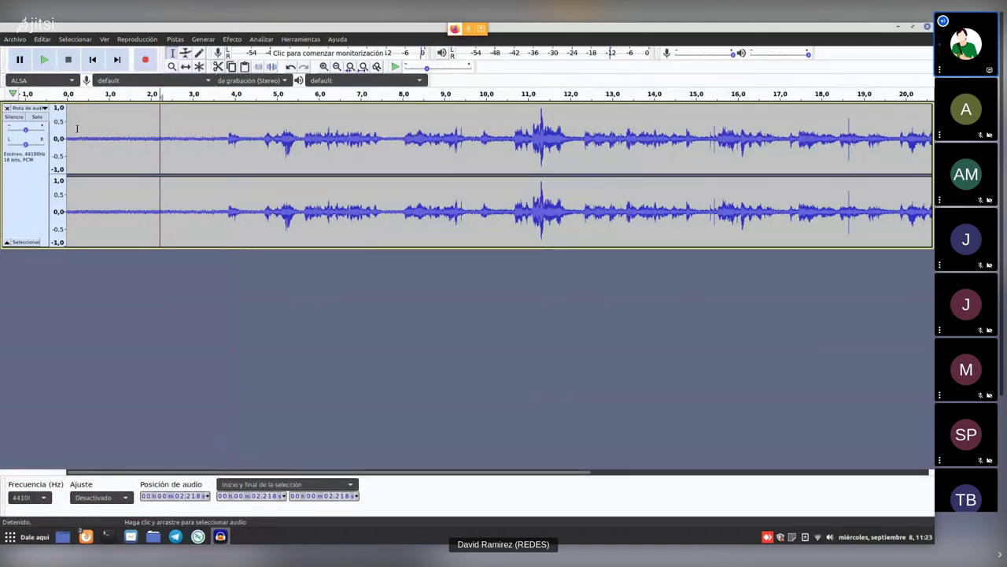
{"action": "left_click", "coordinate": [82, 125]}
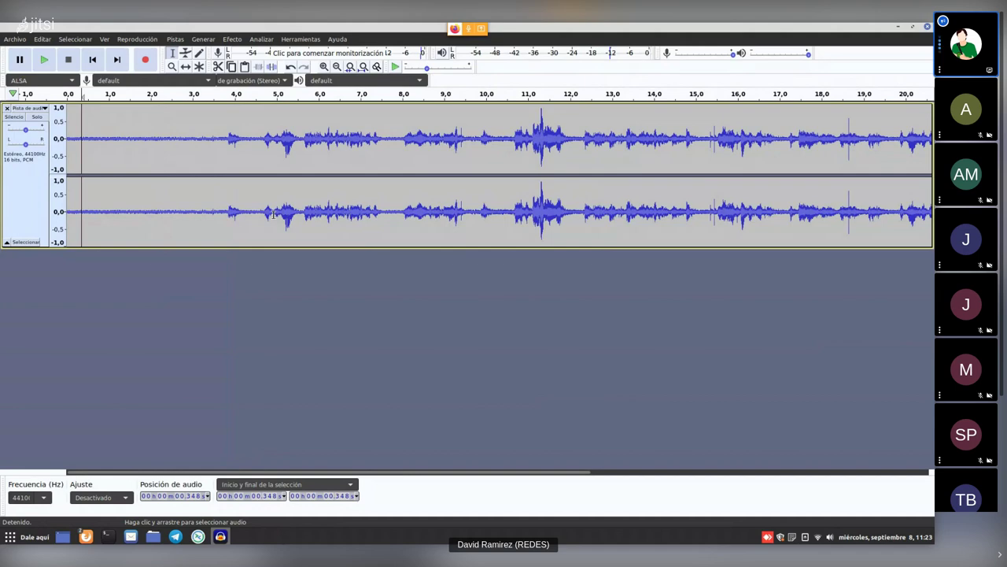
{"action": "left_click", "coordinate": [31, 108]}
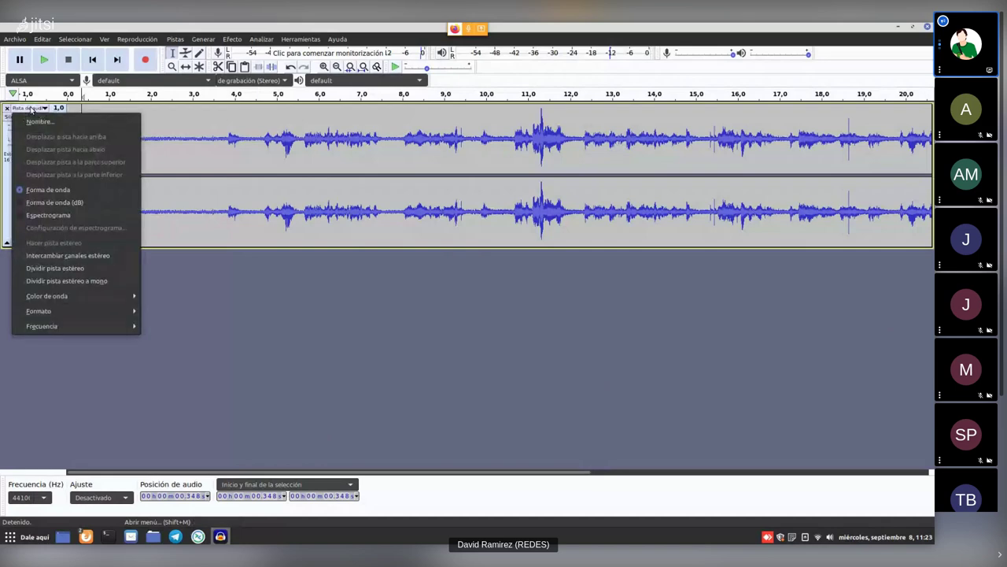
{"action": "left_click", "coordinate": [40, 122]}
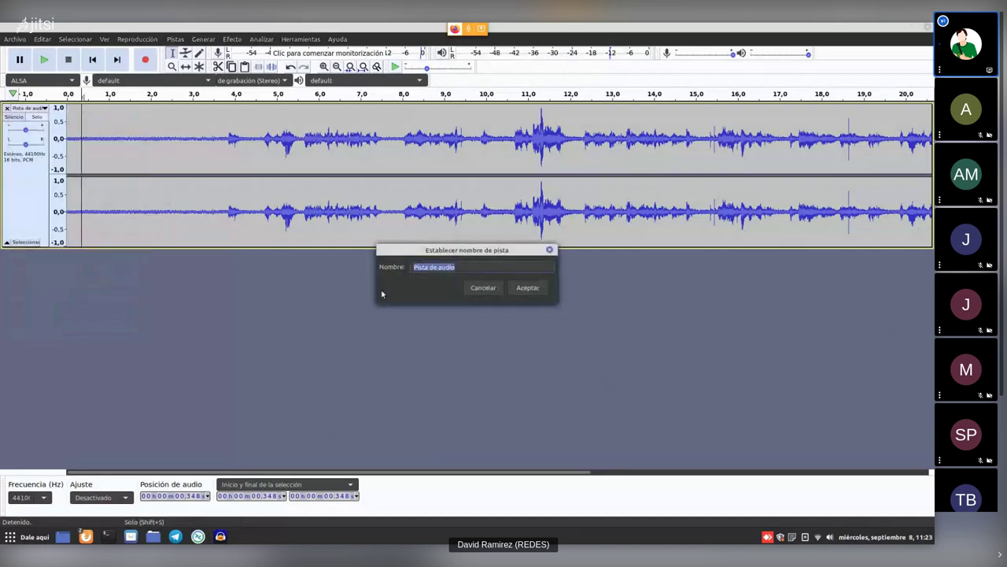
{"action": "left_click", "coordinate": [466, 268]}
{"action": "left_click", "coordinate": [549, 250]}
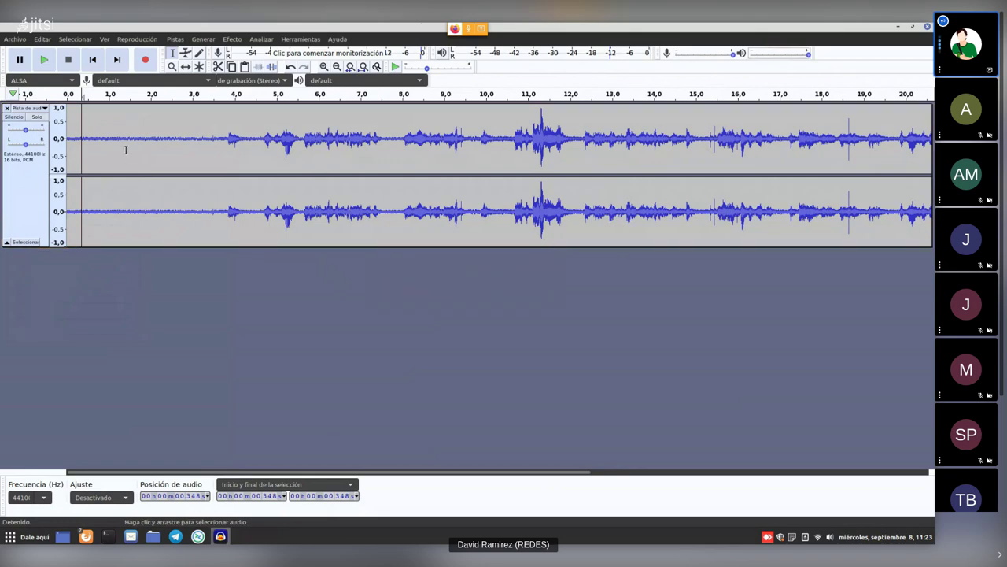
Rename the audio track as "voz".
{"action": "left_click", "coordinate": [45, 110]}
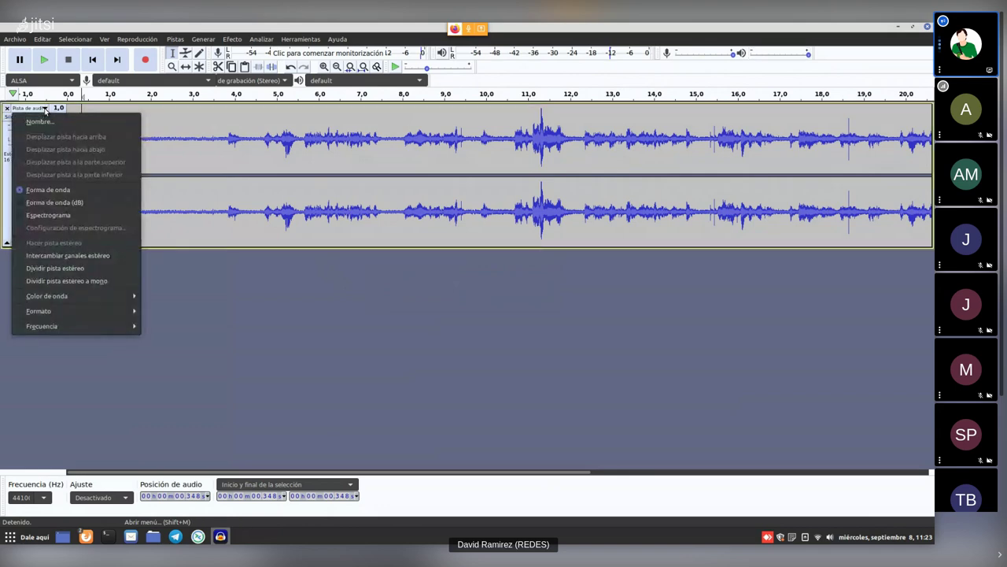
{"action": "left_click", "coordinate": [41, 123]}
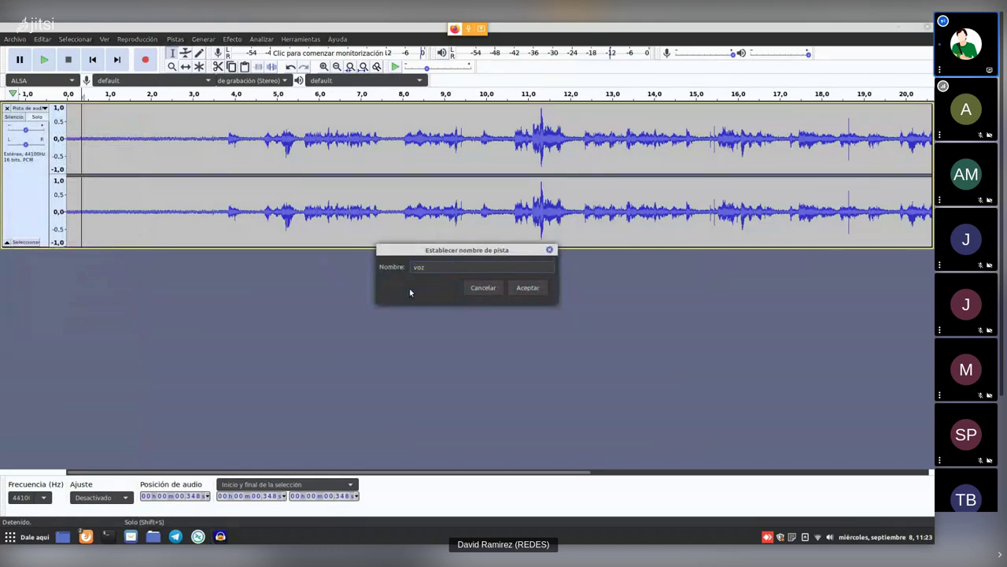
{"action": "left_click", "coordinate": [541, 288]}
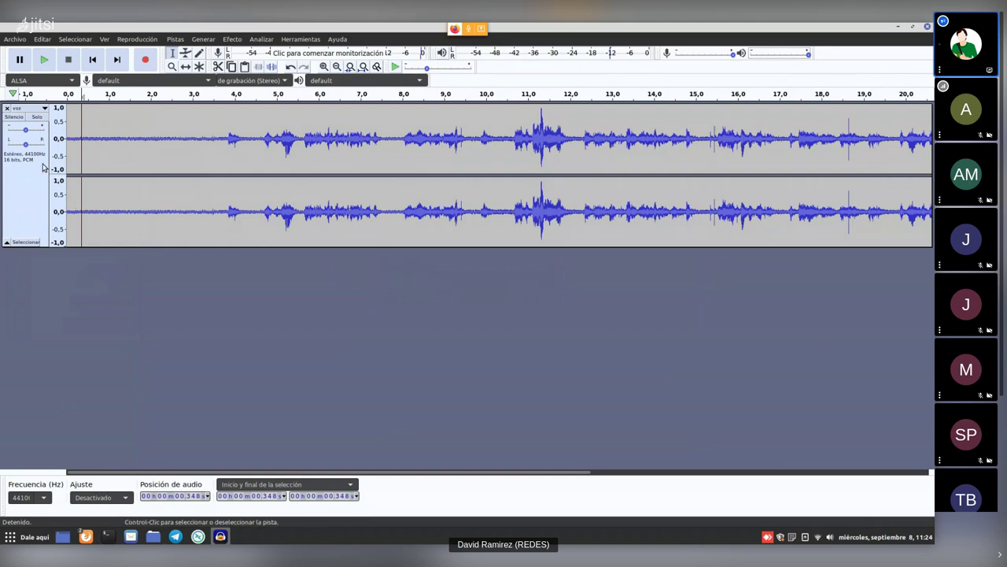
Demonstrate the voz track's Mute and Solo options by switching each on and off again, marking parts of the quiet opening.
{"action": "left_click", "coordinate": [14, 117]}
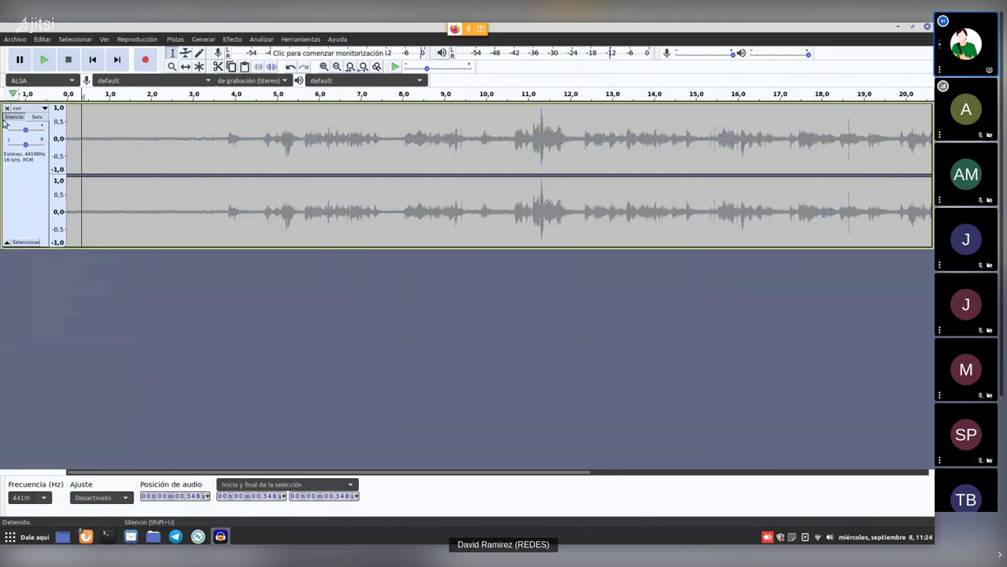
{"action": "left_click", "coordinate": [13, 117]}
{"action": "left_click_drag", "start_coordinate": [82, 134], "coordinate": [181, 133]}
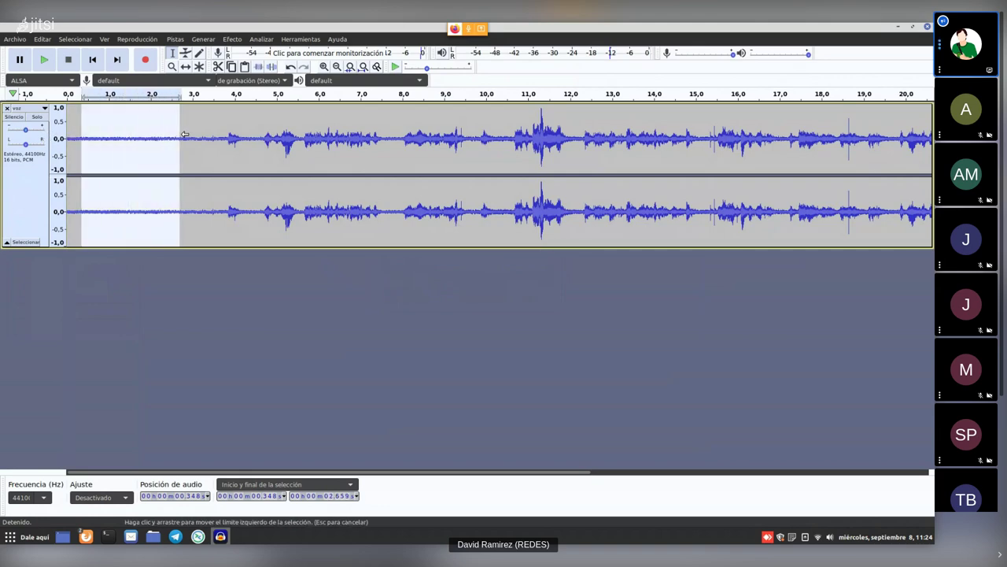
{"action": "left_click", "coordinate": [37, 116]}
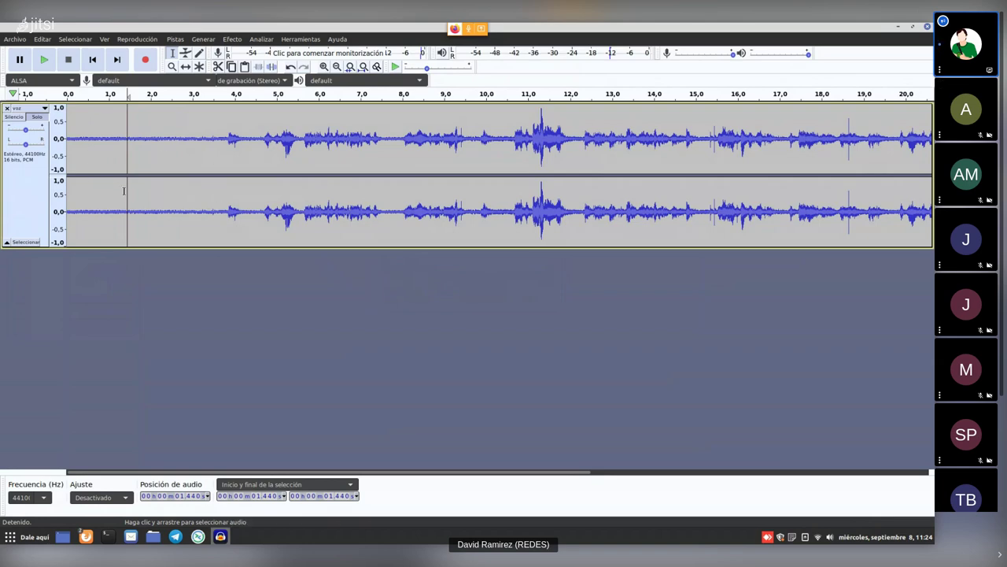
{"action": "left_click", "coordinate": [98, 133]}
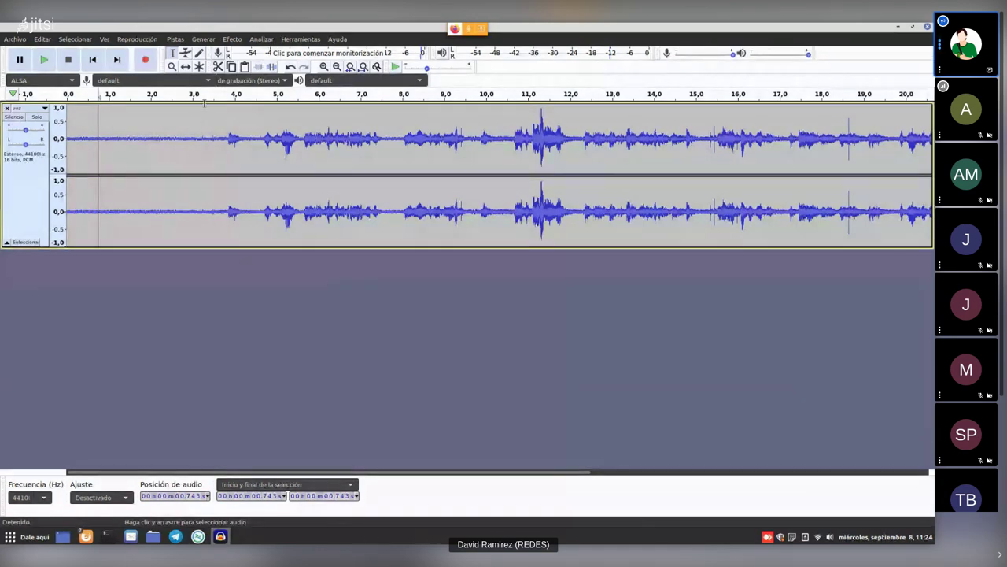
Show the Envelope tool briefly, return to the Selection tool, and mark short parts of the opening, including about 2.97 to 3.48 s.
{"action": "left_click", "coordinate": [185, 54]}
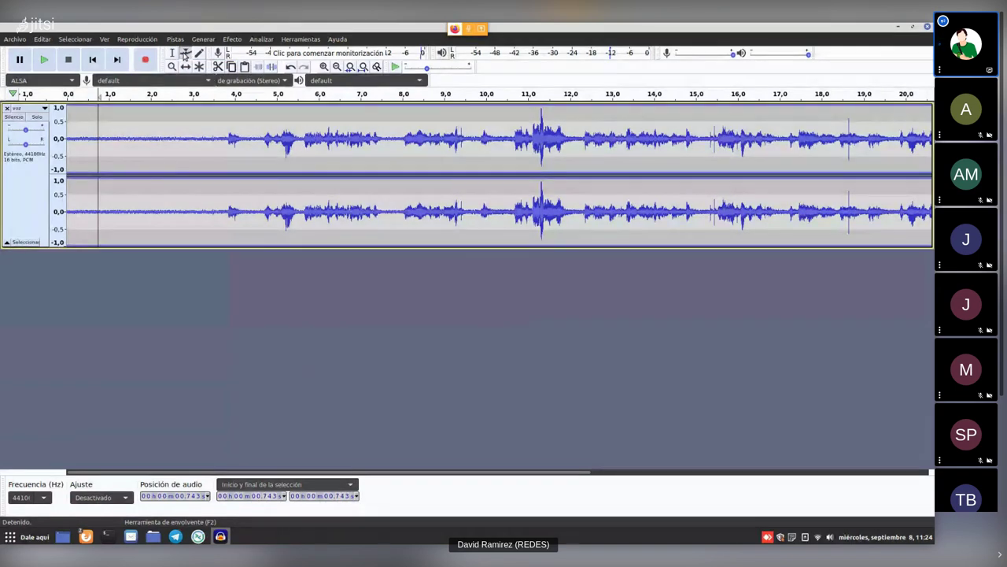
{"action": "left_click", "coordinate": [172, 53]}
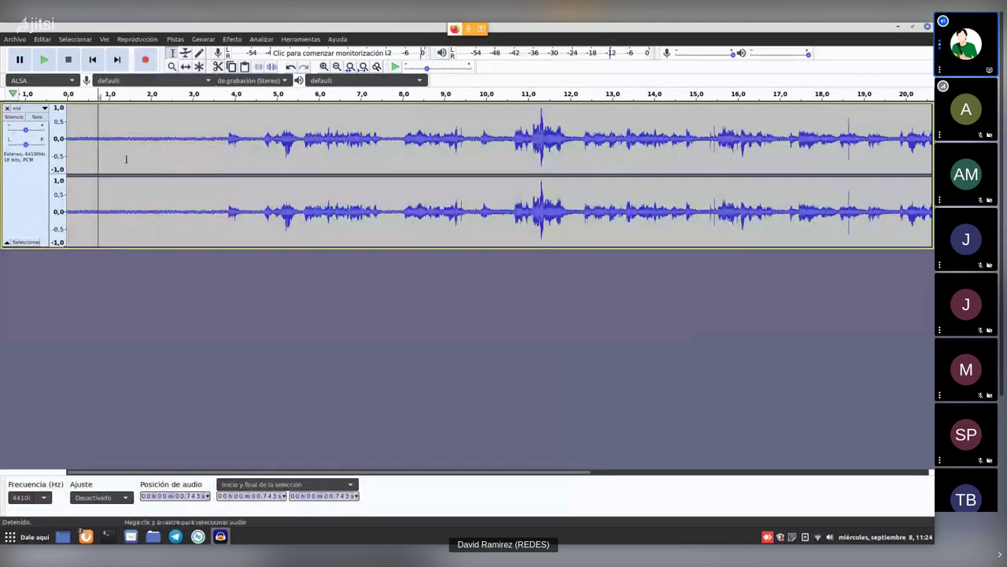
{"action": "mouse_move", "coordinate": [100, 134]}
{"action": "left_mouse_down"}
{"action": "mouse_move", "coordinate": [194, 137]}
{"action": "mouse_move", "coordinate": [105, 134]}
{"action": "left_mouse_up"}
{"action": "left_click_drag", "start_coordinate": [191, 138], "coordinate": [210, 138]}
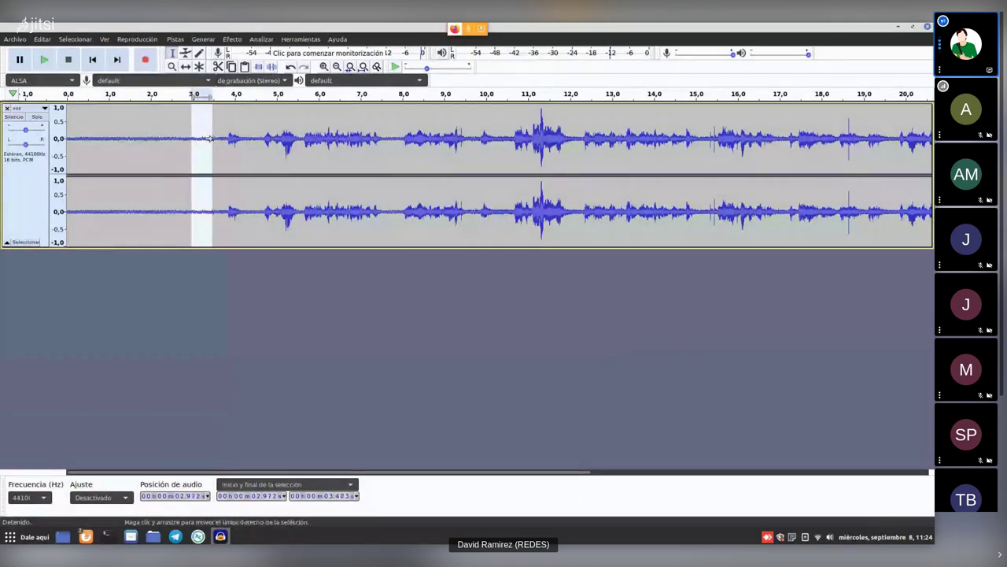
{"action": "left_click", "coordinate": [165, 136]}
{"action": "left_click", "coordinate": [89, 135]}
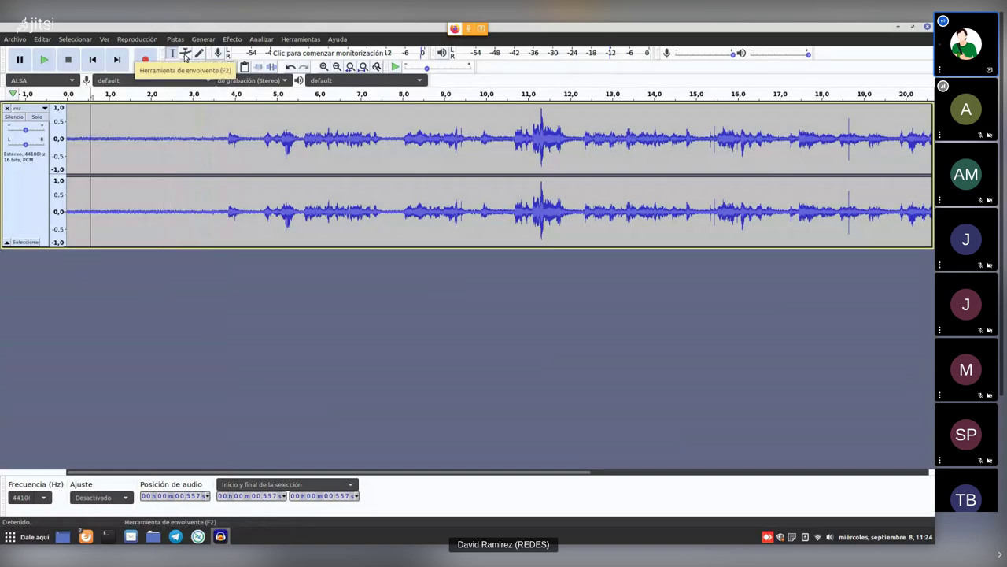
Activate the Envelope tool, try lowering the volume of the opening into a rise up to about 3.7 s, and undo it.
{"action": "left_click", "coordinate": [186, 54]}
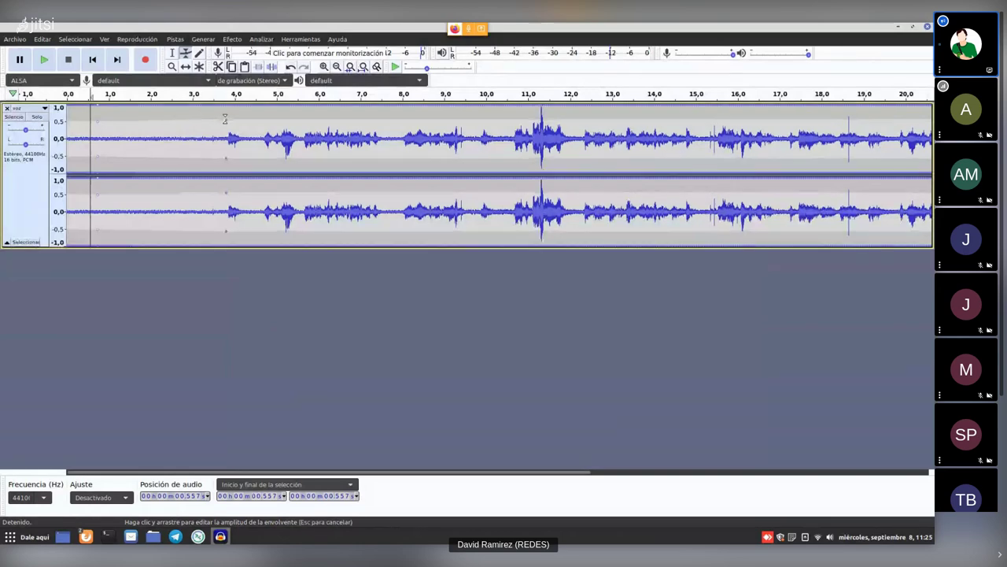
{"action": "left_click_drag", "start_coordinate": [99, 111], "coordinate": [98, 132]}
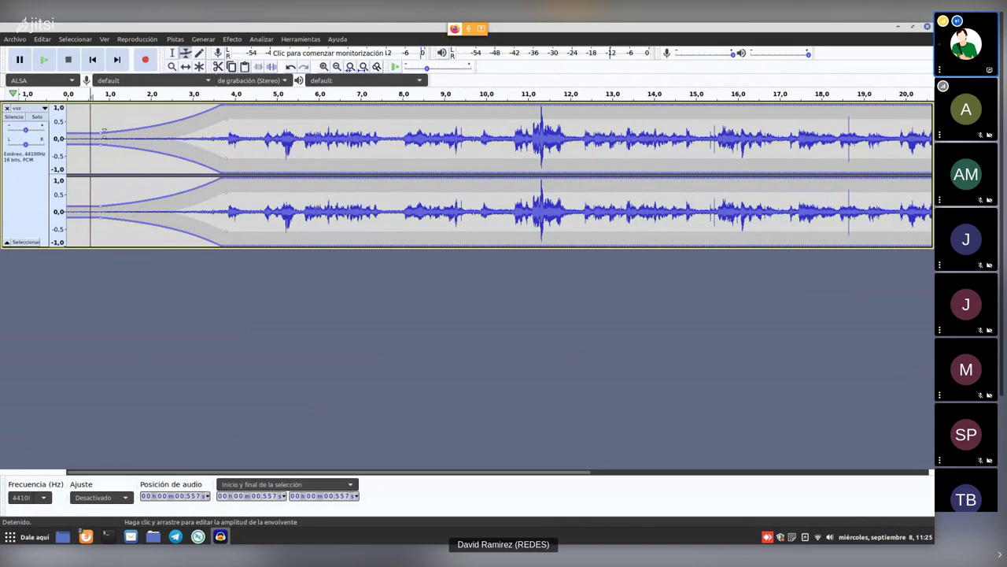
{"action": "key", "text": "ctrl+z"}
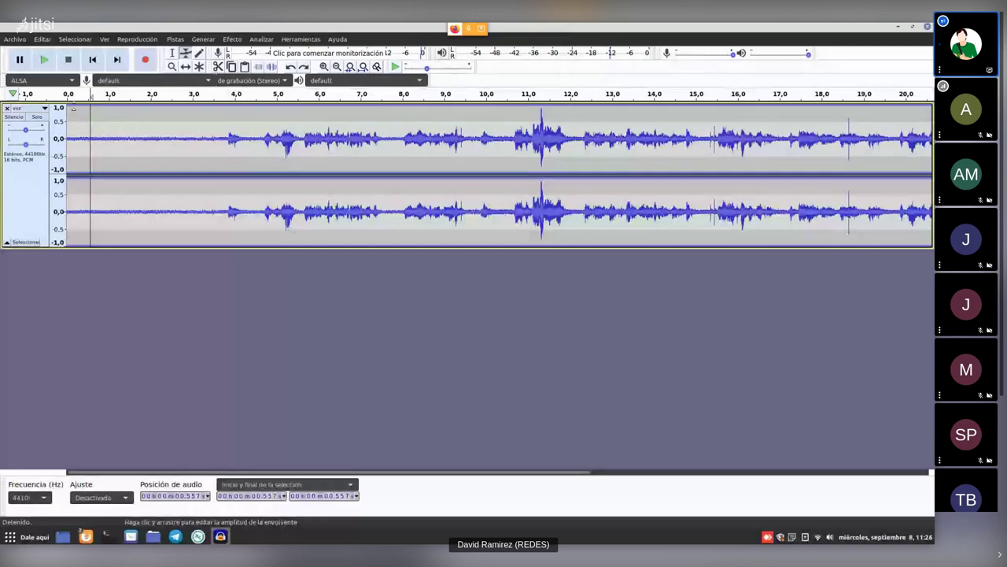
Add envelope points near the track's start and at about 1.3 s, and lower the first one to create a short fade-in.
{"action": "left_click", "coordinate": [122, 110]}
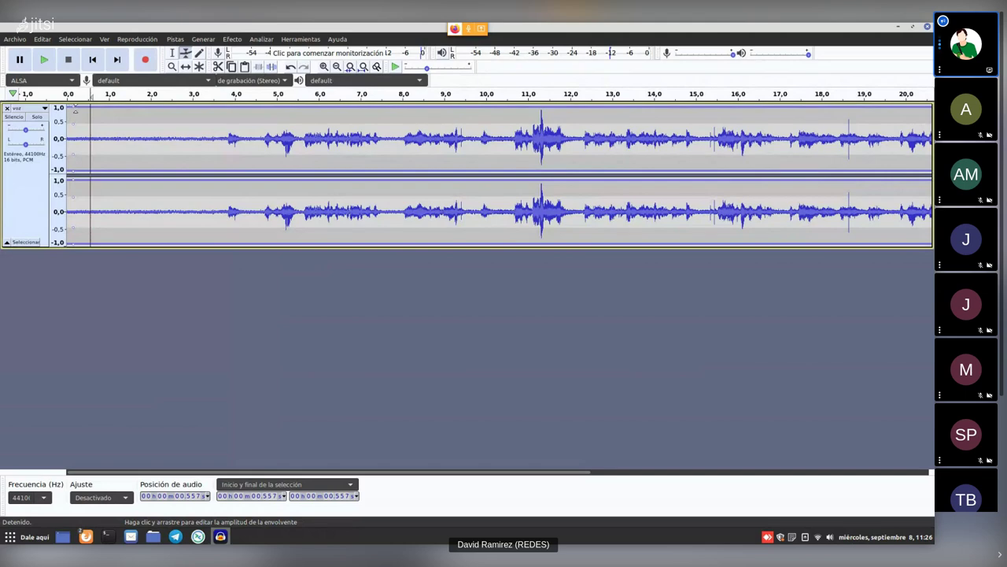
{"action": "mouse_move", "coordinate": [74, 111]}
{"action": "left_mouse_down"}
{"action": "mouse_move", "coordinate": [75, 139]}
{"action": "mouse_move", "coordinate": [77, 112]}
{"action": "left_mouse_up"}
{"action": "left_click", "coordinate": [119, 111]}
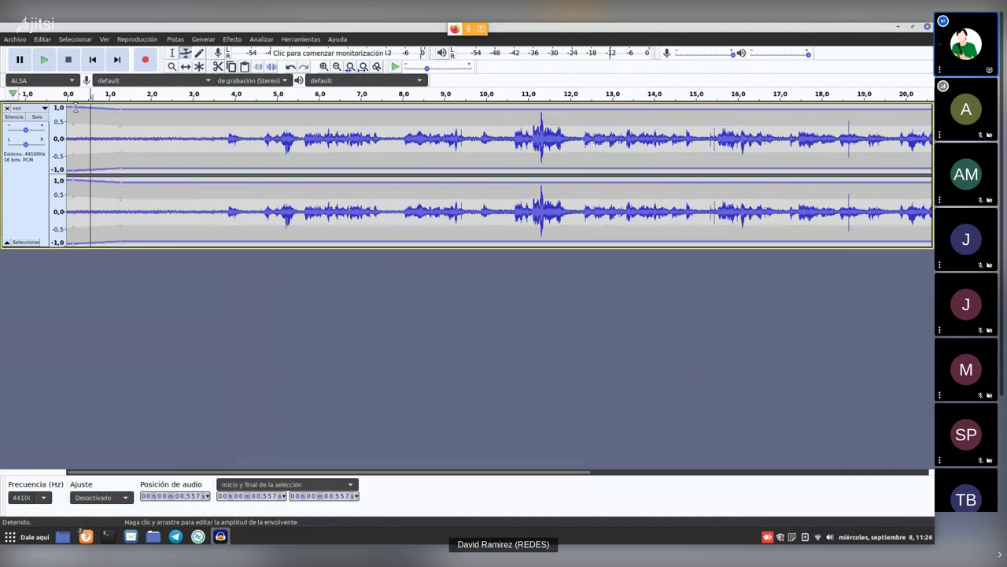
{"action": "left_click_drag", "start_coordinate": [73, 108], "coordinate": [78, 131]}
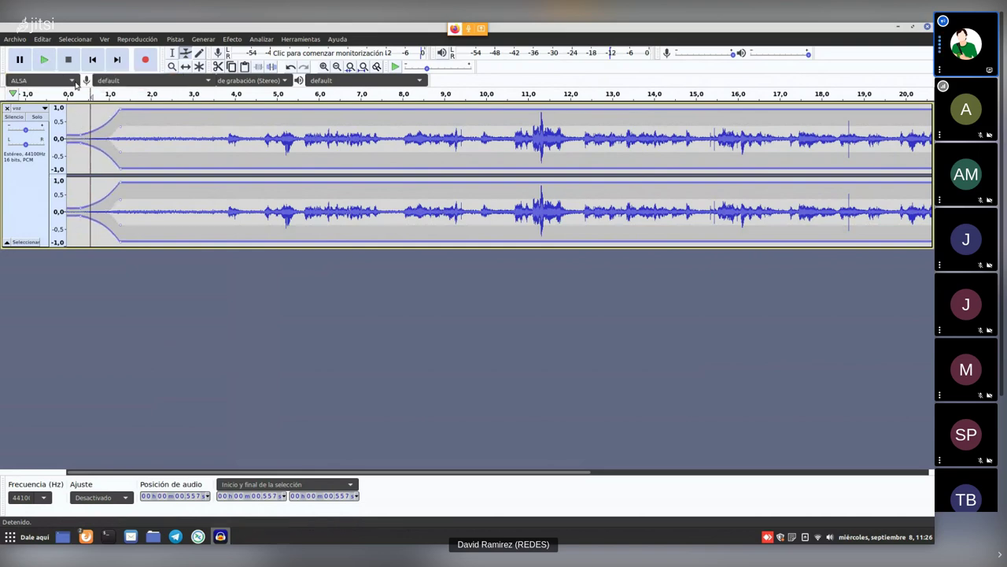
Return to the Selection tool and play the voz track from the start to hear the fade-in, replaying it from about 0.08 s.
{"action": "left_click", "coordinate": [174, 55]}
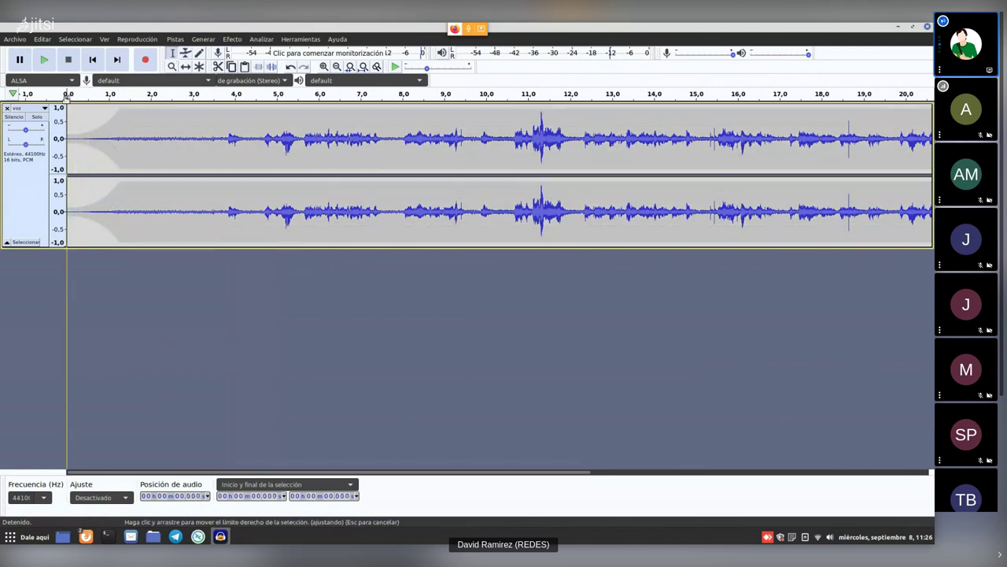
{"action": "left_click", "coordinate": [44, 60]}
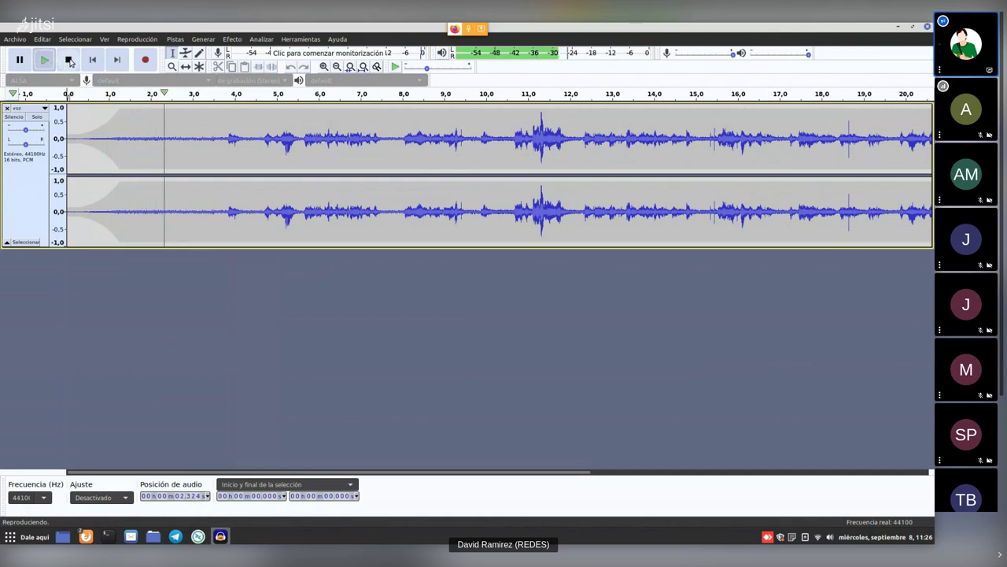
{"action": "left_click", "coordinate": [45, 60]}
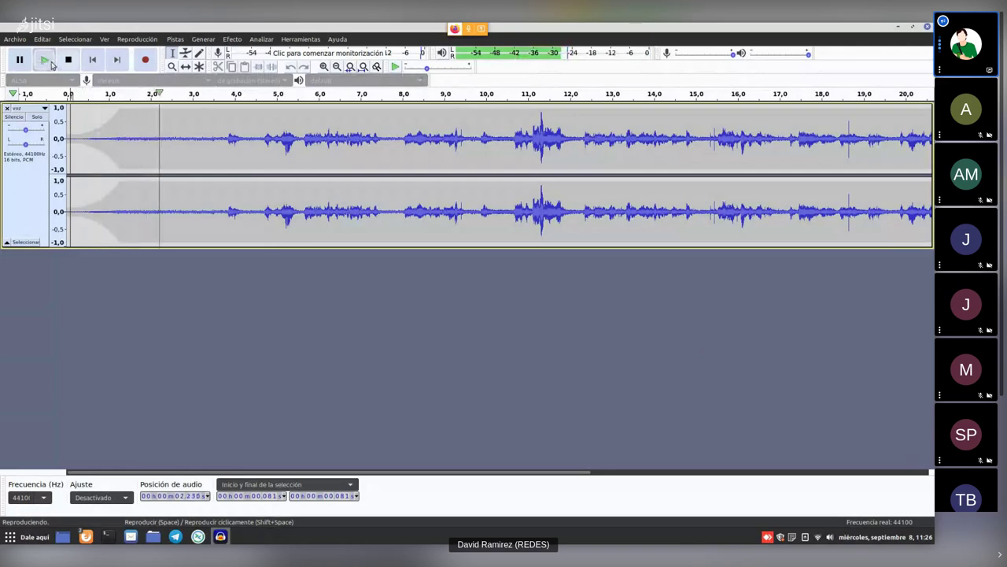
Stop the playback and place the cursor at points in the opening, including about 1.34 s and 3.98 s.
{"action": "left_click", "coordinate": [68, 60]}
{"action": "left_click", "coordinate": [108, 131]}
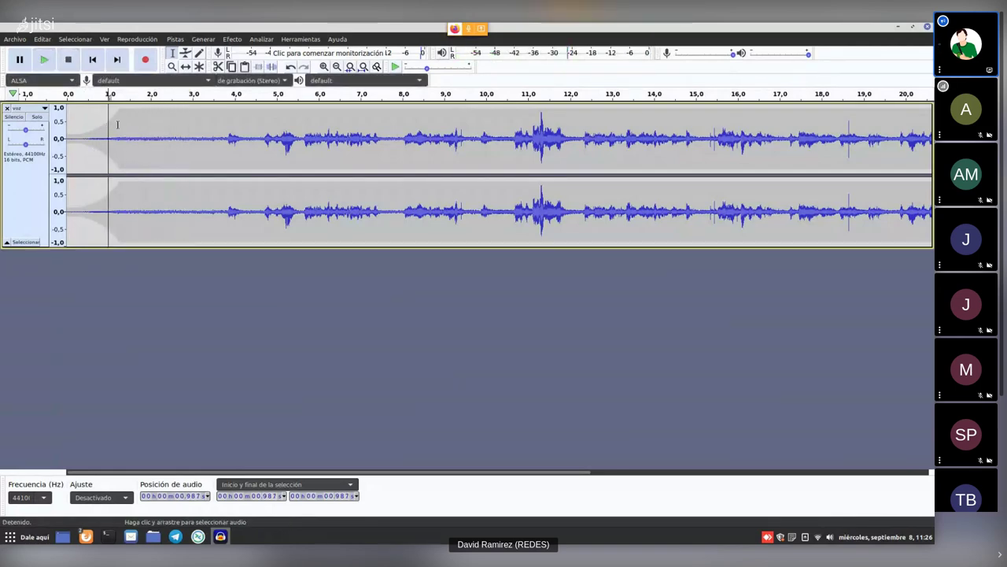
{"action": "left_click", "coordinate": [123, 118]}
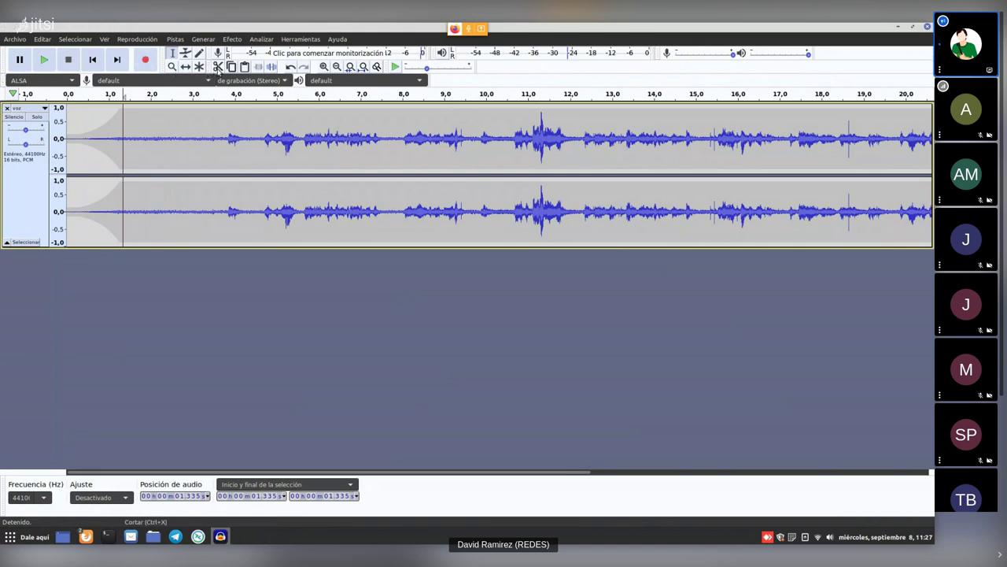
{"action": "left_click", "coordinate": [234, 116]}
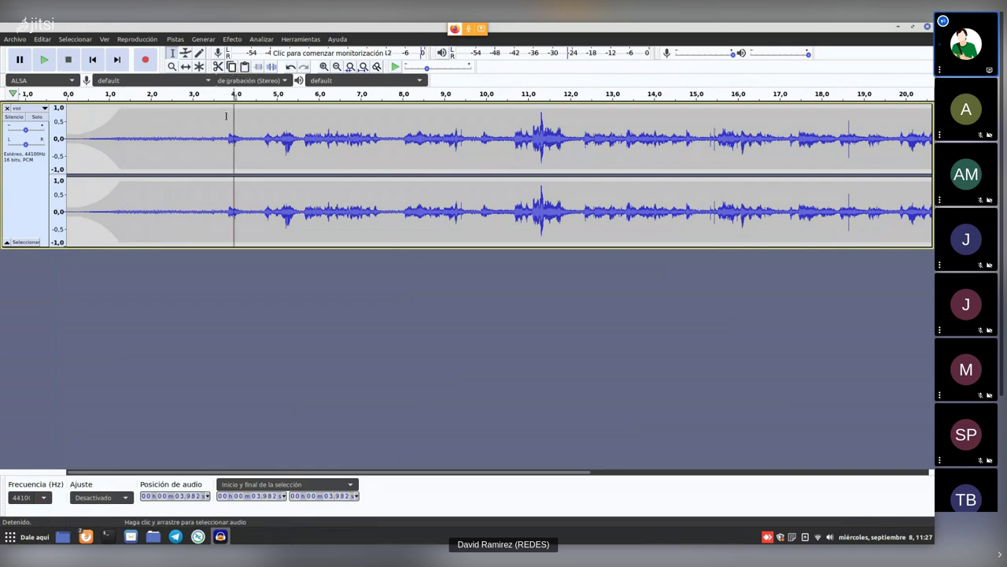
Copy the voz audio from about 3.83 to 7.5 s and paste it past the track's end at about 29.14 s.
{"action": "left_click_drag", "start_coordinate": [226, 115], "coordinate": [389, 118]}
{"action": "left_click_drag", "start_coordinate": [389, 118], "coordinate": [380, 124]}
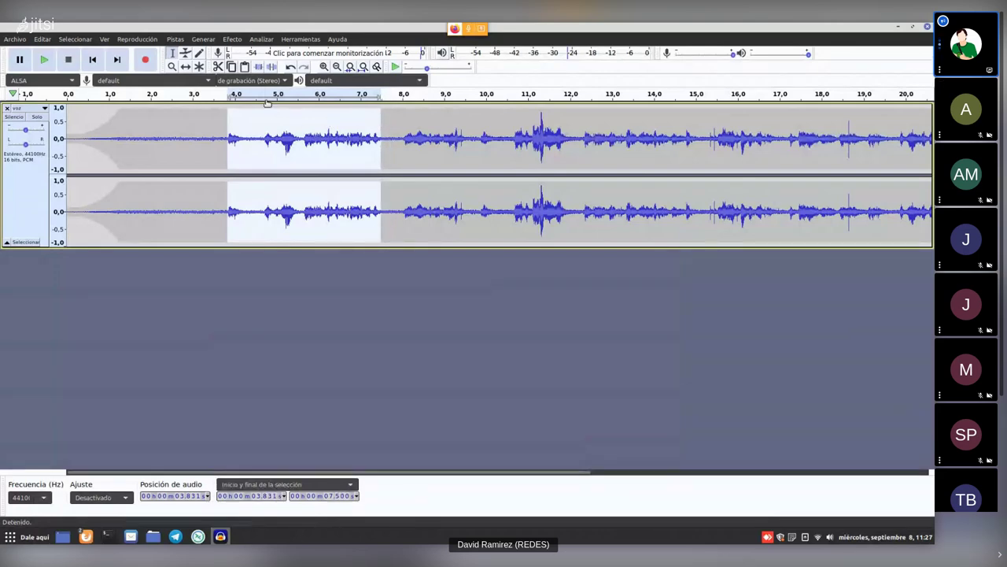
{"action": "left_click", "coordinate": [232, 67]}
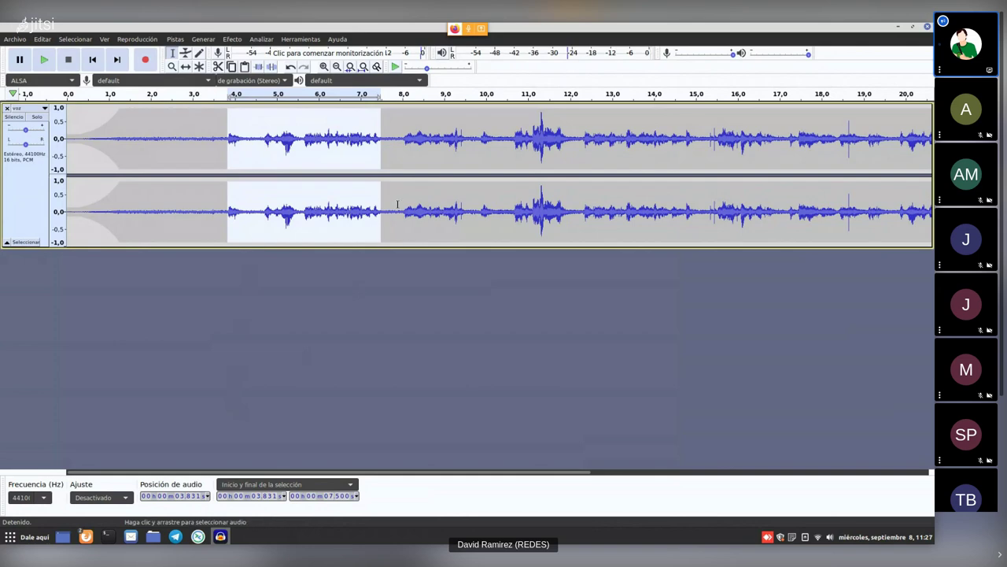
{"action": "scroll", "coordinate": [405, 185], "scroll_direction": "right", "scroll_amount": 5}
{"action": "scroll", "coordinate": [407, 182], "scroll_direction": "right", "scroll_amount": 10}
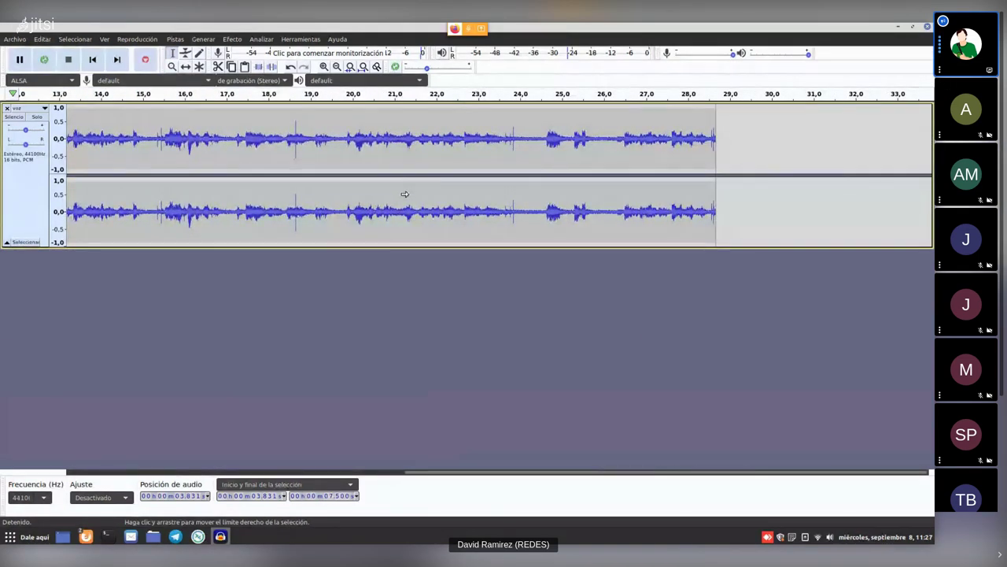
{"action": "left_click", "coordinate": [731, 141]}
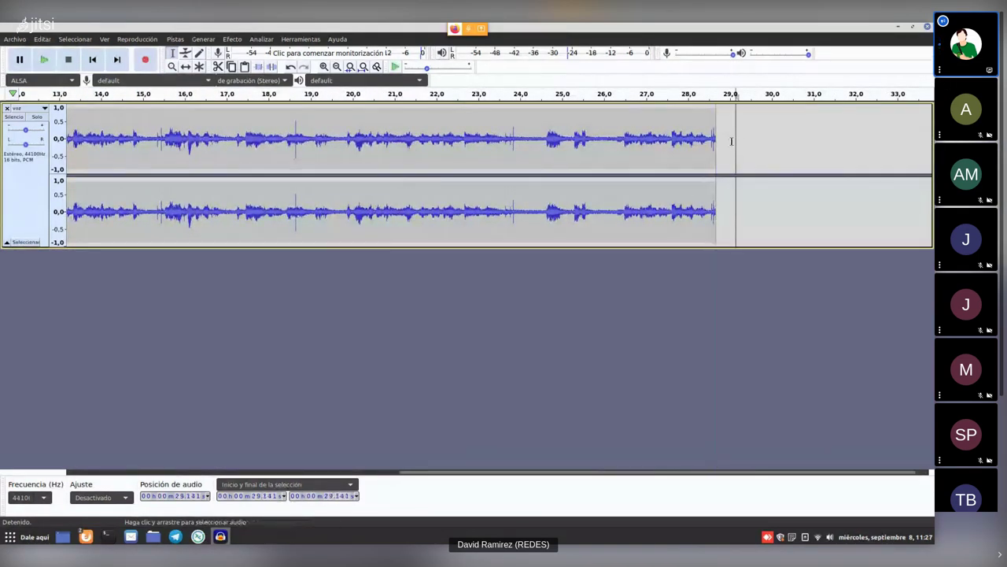
{"action": "left_click", "coordinate": [244, 69]}
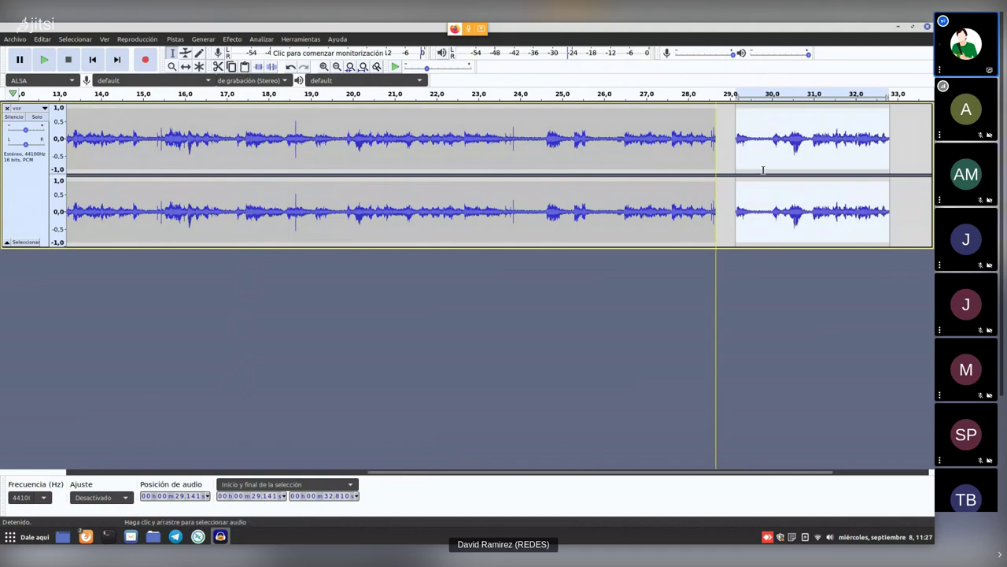
Place the cursor around the start of the pasted clip and mark the empty gap before it from about 28.71 s.
{"action": "left_click", "coordinate": [748, 125]}
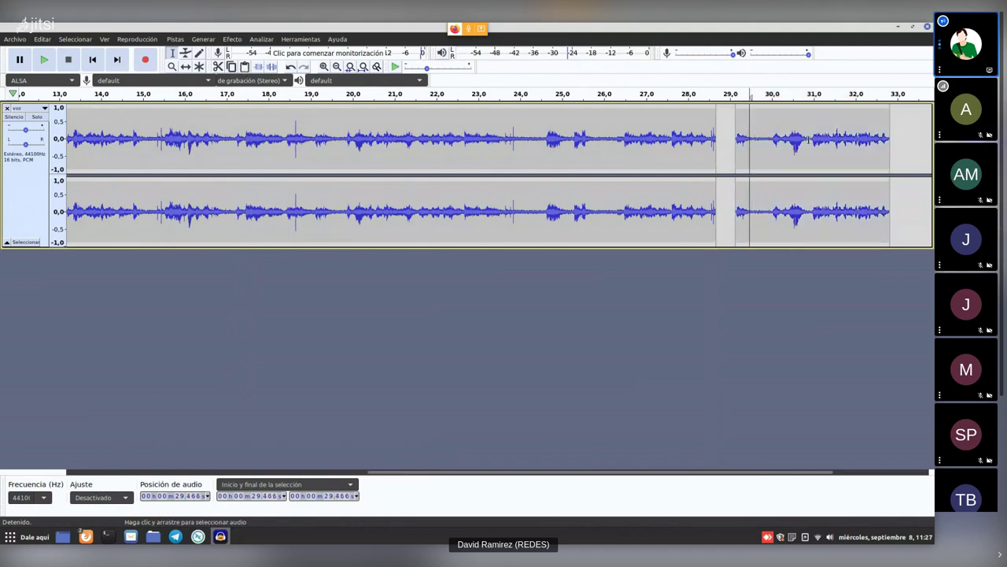
{"action": "left_click", "coordinate": [731, 126]}
{"action": "left_click", "coordinate": [736, 128]}
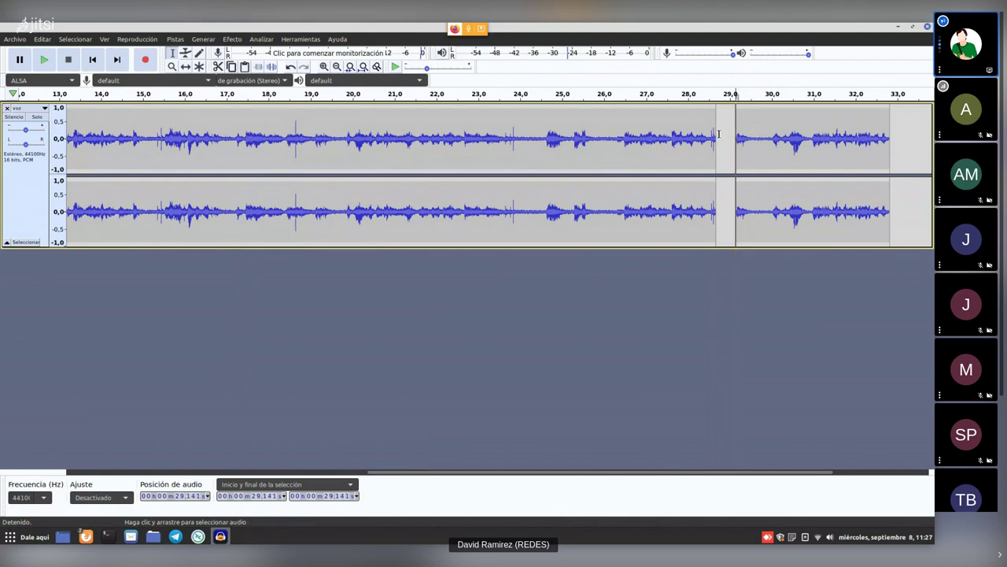
{"action": "left_click_drag", "start_coordinate": [718, 129], "coordinate": [736, 130]}
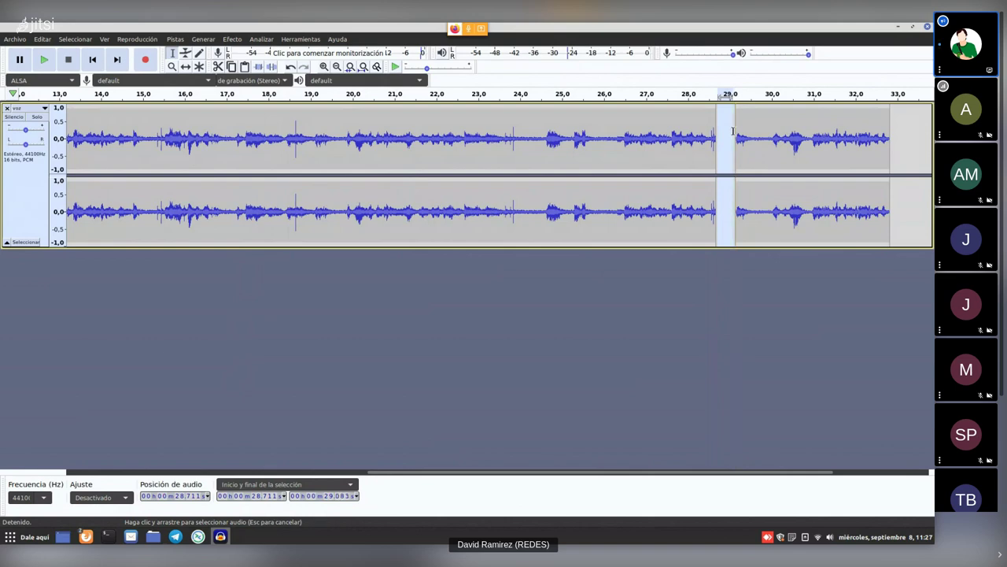
{"action": "left_click", "coordinate": [752, 144]}
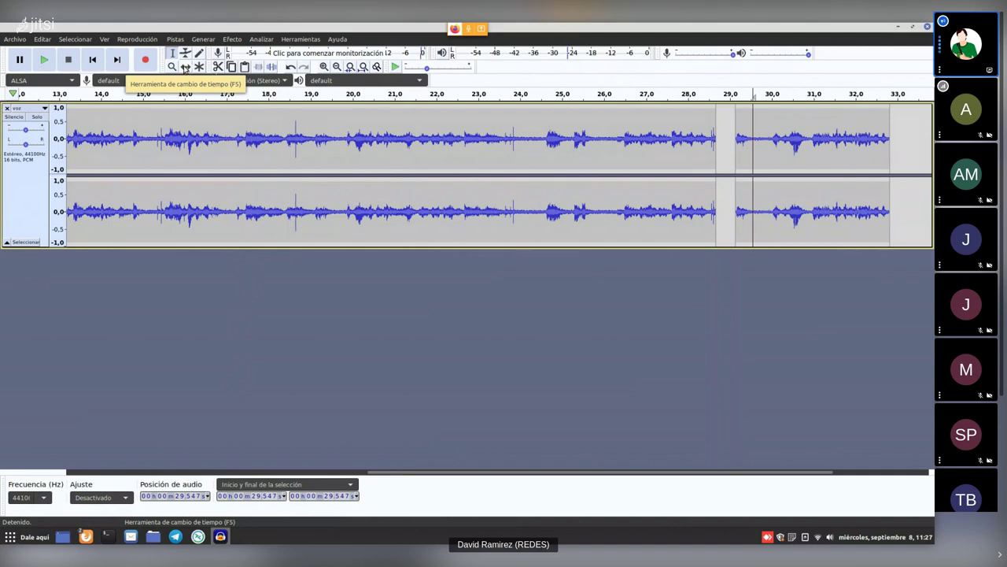
Move the pasted clip with the Time Shift tool against the end of the recording, and return to the Selection tool.
{"action": "left_click", "coordinate": [184, 67]}
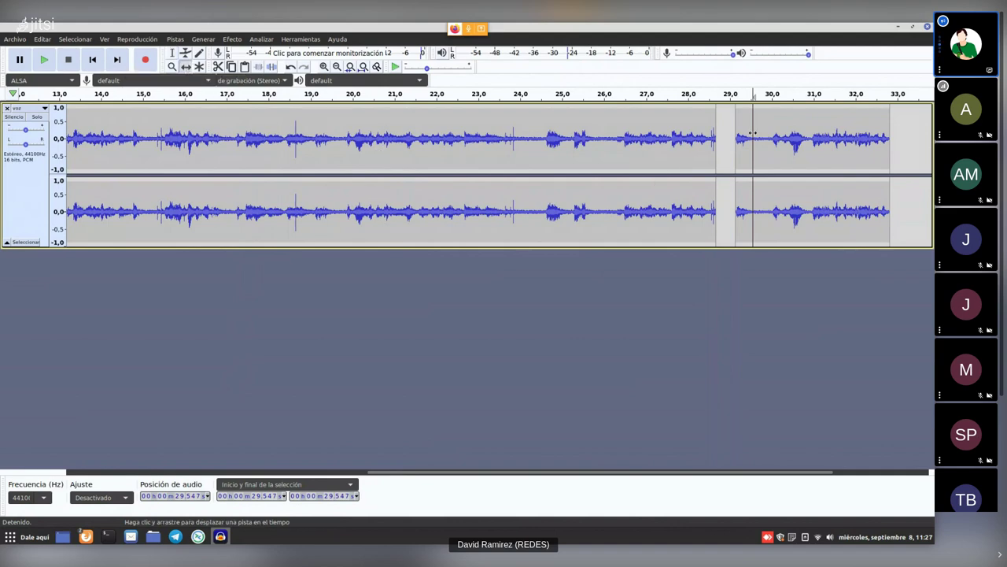
{"action": "mouse_move", "coordinate": [809, 142]}
{"action": "left_mouse_down"}
{"action": "mouse_move", "coordinate": [767, 144]}
{"action": "mouse_move", "coordinate": [819, 144]}
{"action": "mouse_move", "coordinate": [795, 147]}
{"action": "mouse_move", "coordinate": [801, 136]}
{"action": "left_mouse_up"}
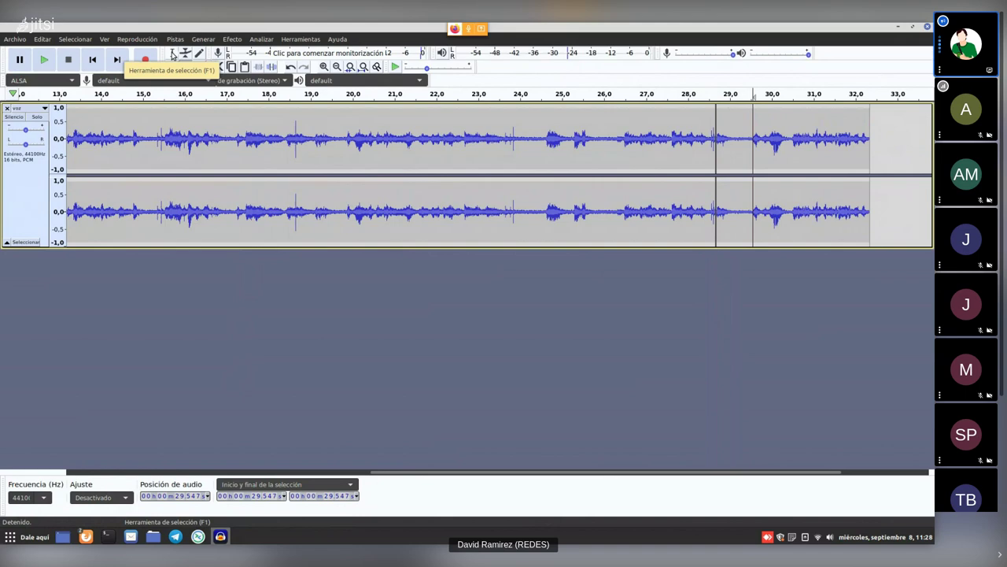
{"action": "left_click", "coordinate": [173, 54]}
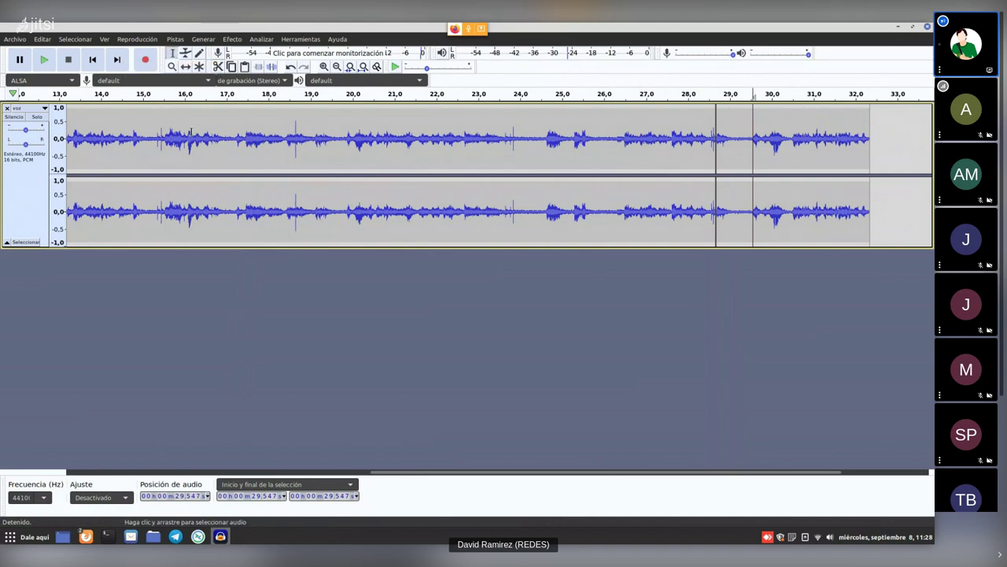
Shift the pasted clip away from the recording to start at about 29.4 s, and return to the Selection tool.
{"action": "left_click", "coordinate": [184, 68]}
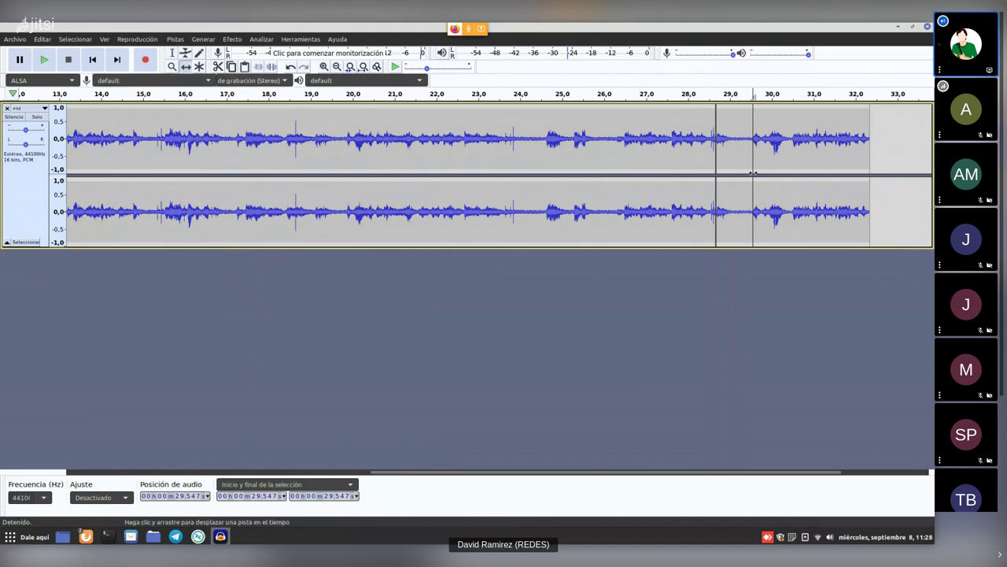
{"action": "left_click_drag", "start_coordinate": [760, 149], "coordinate": [790, 149]}
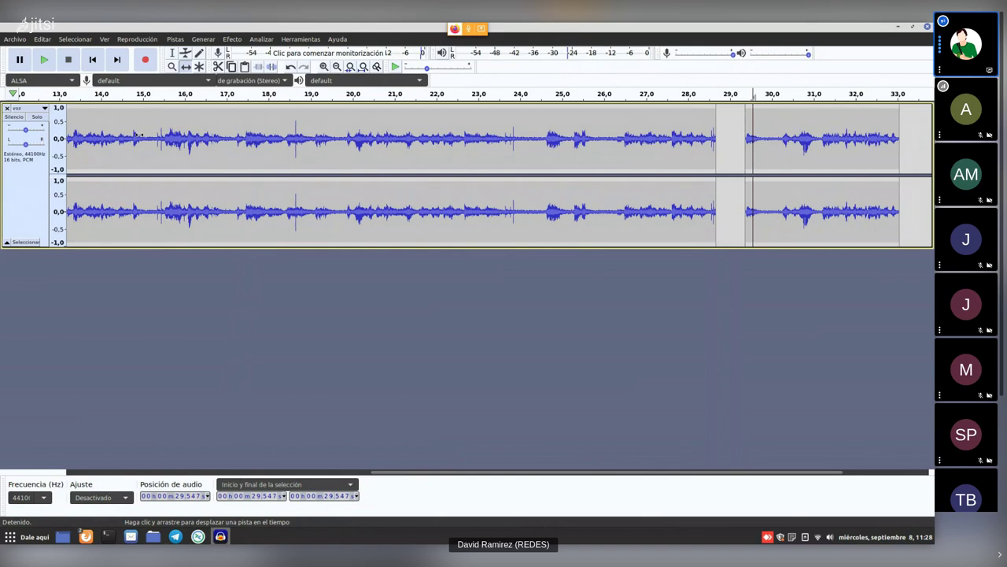
{"action": "mouse_move", "coordinate": [140, 135]}
{"action": "left_mouse_down"}
{"action": "mouse_move", "coordinate": [102, 135]}
{"action": "mouse_move", "coordinate": [206, 145]}
{"action": "mouse_move", "coordinate": [140, 143]}
{"action": "left_mouse_up"}
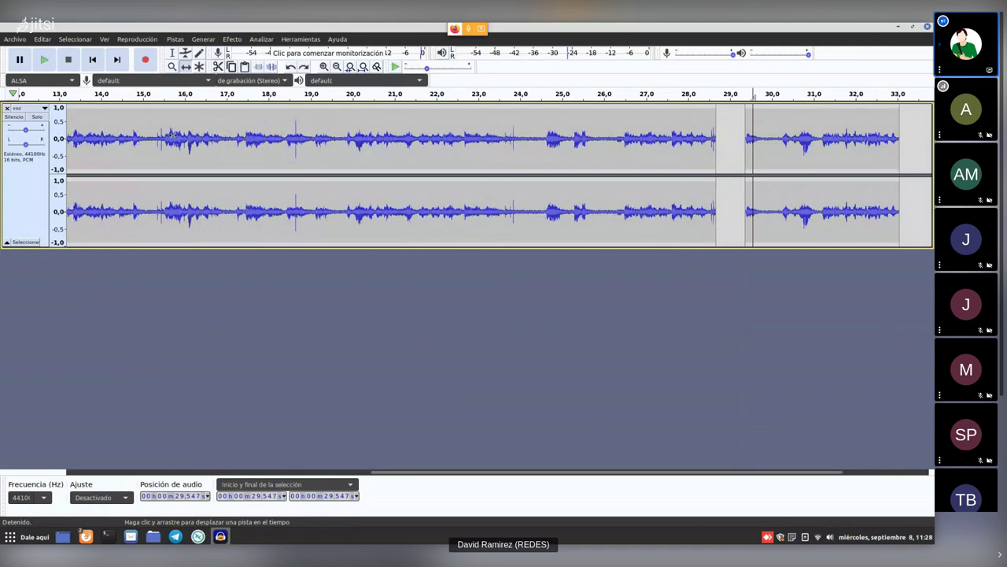
{"action": "left_click", "coordinate": [173, 54]}
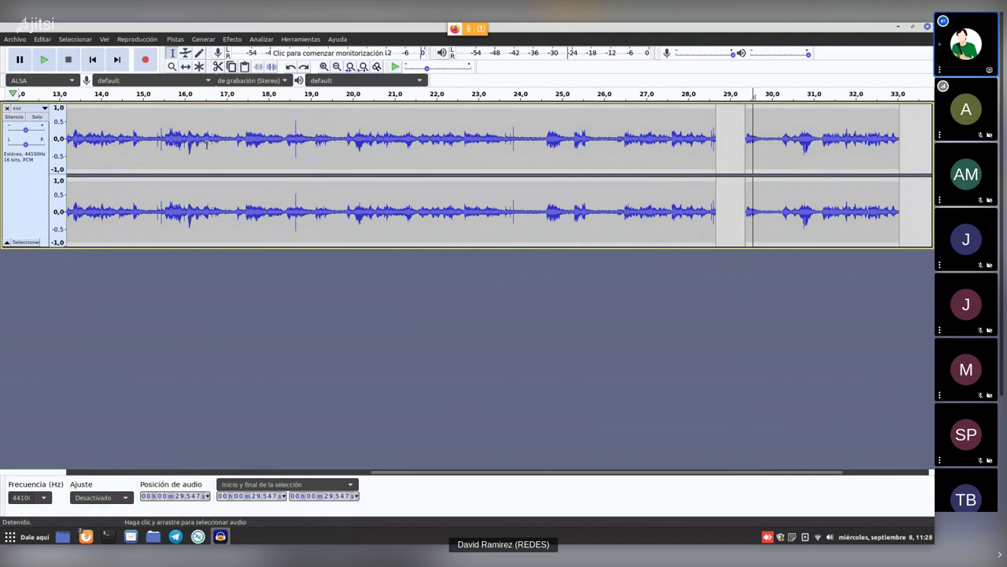
Select the noisy opening from about 0.05 to 3.84 s and silence it.
{"action": "scroll", "coordinate": [199, 144], "scroll_direction": "left", "scroll_amount": 10}
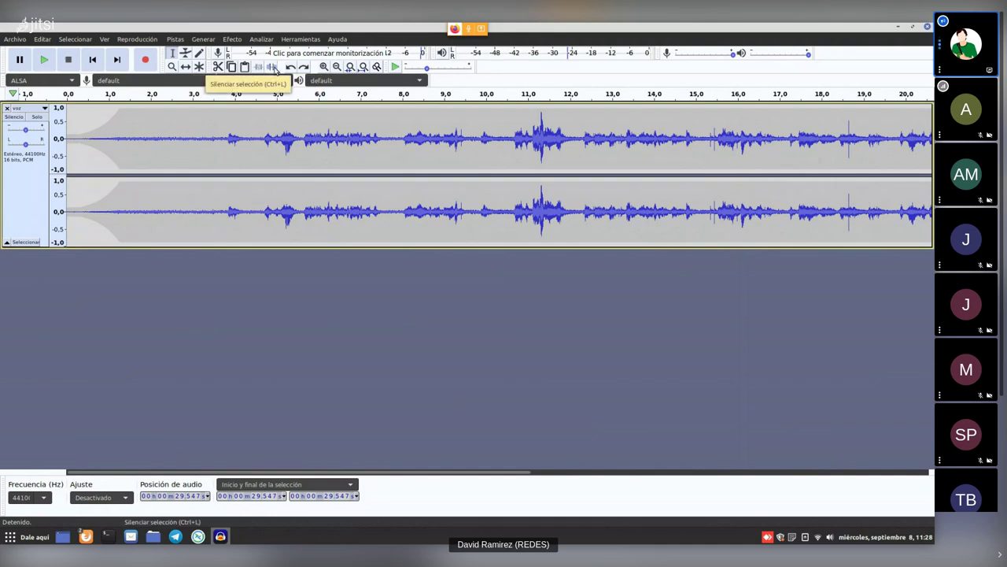
{"action": "left_click", "coordinate": [94, 135]}
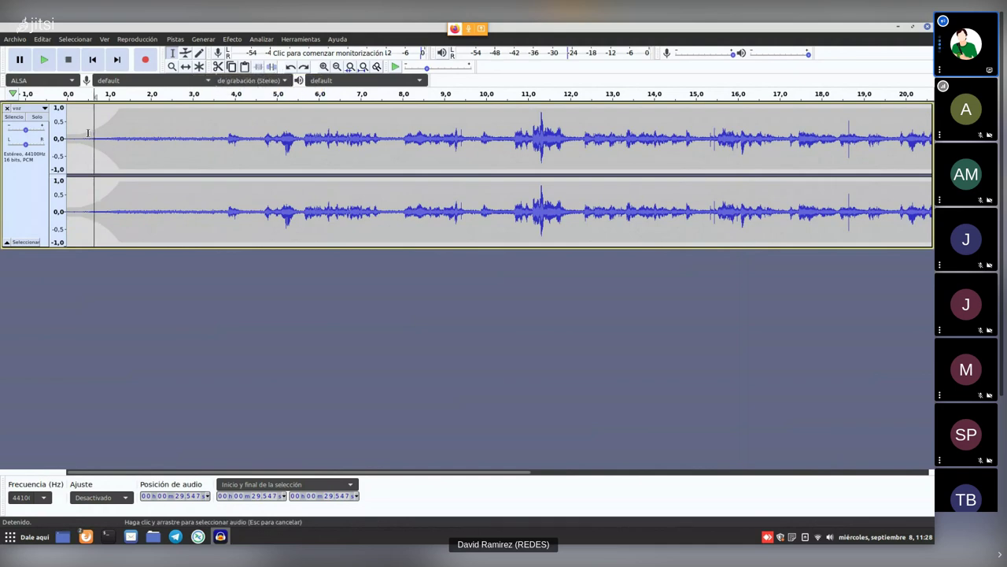
{"action": "left_click", "coordinate": [71, 127]}
{"action": "left_click_drag", "start_coordinate": [71, 127], "coordinate": [228, 122]}
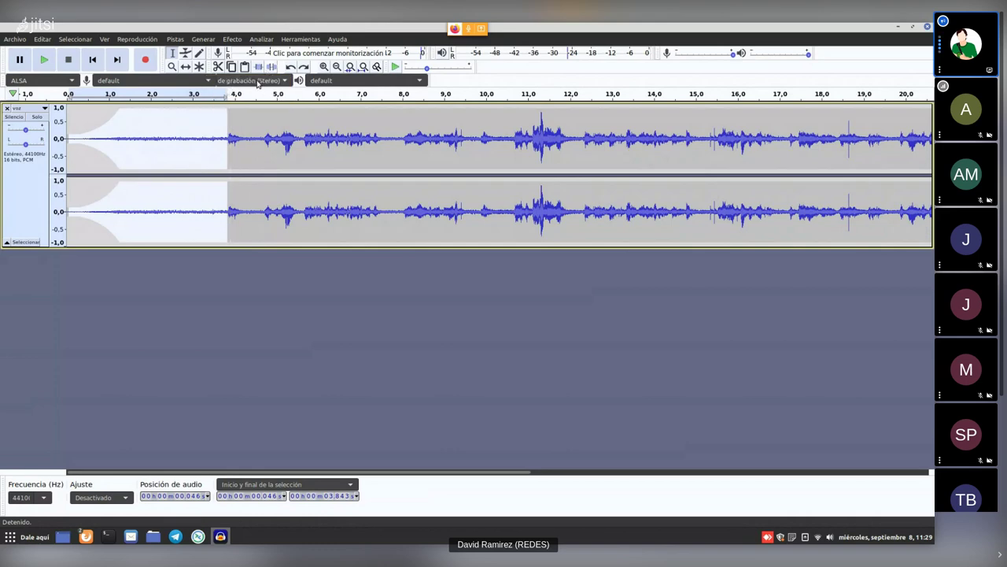
{"action": "left_click", "coordinate": [274, 69]}
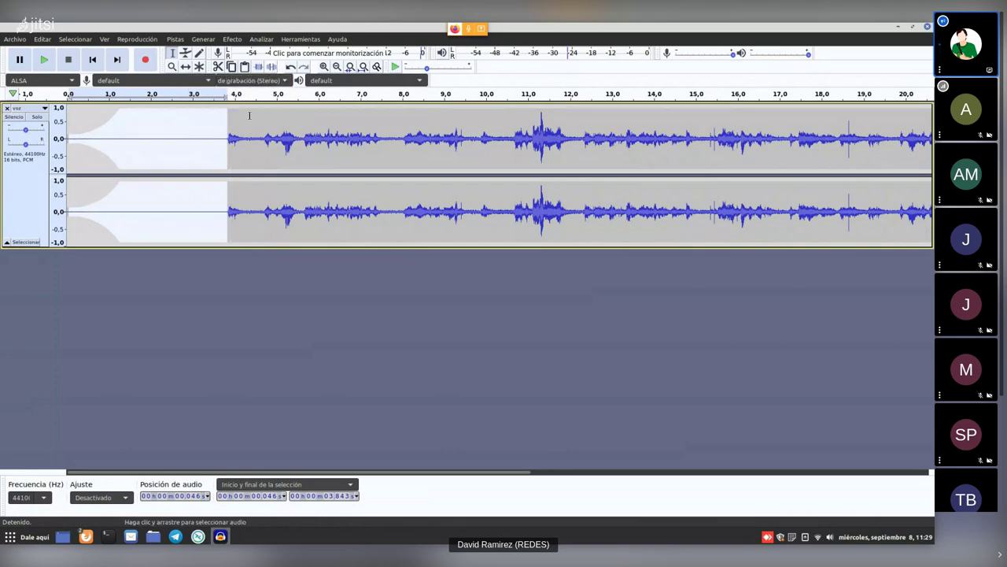
Play the track from about 0.73 s to hear the silenced opening and the start of the voice, and stop it.
{"action": "left_click", "coordinate": [98, 110]}
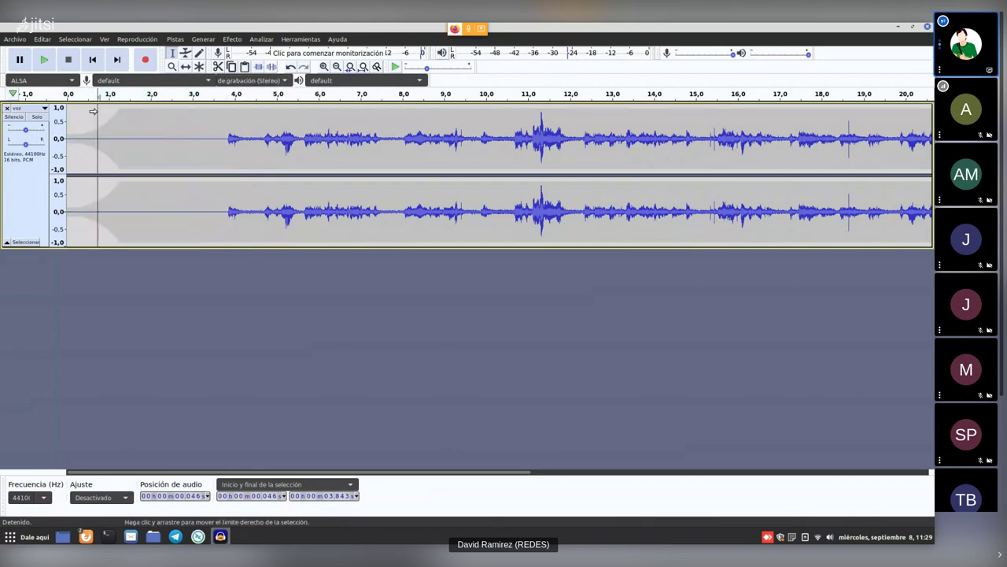
{"action": "left_click", "coordinate": [46, 62]}
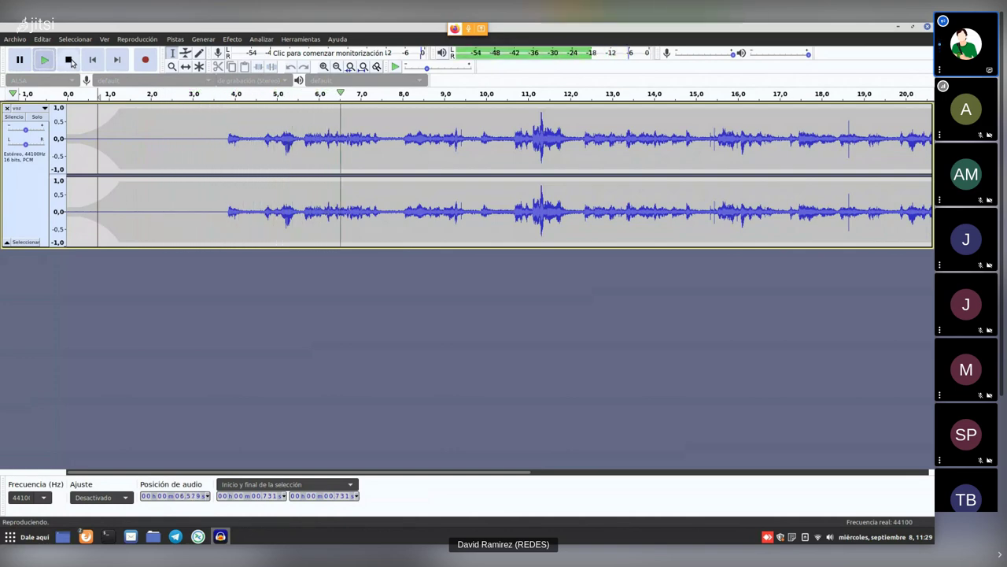
{"action": "left_click", "coordinate": [70, 60]}
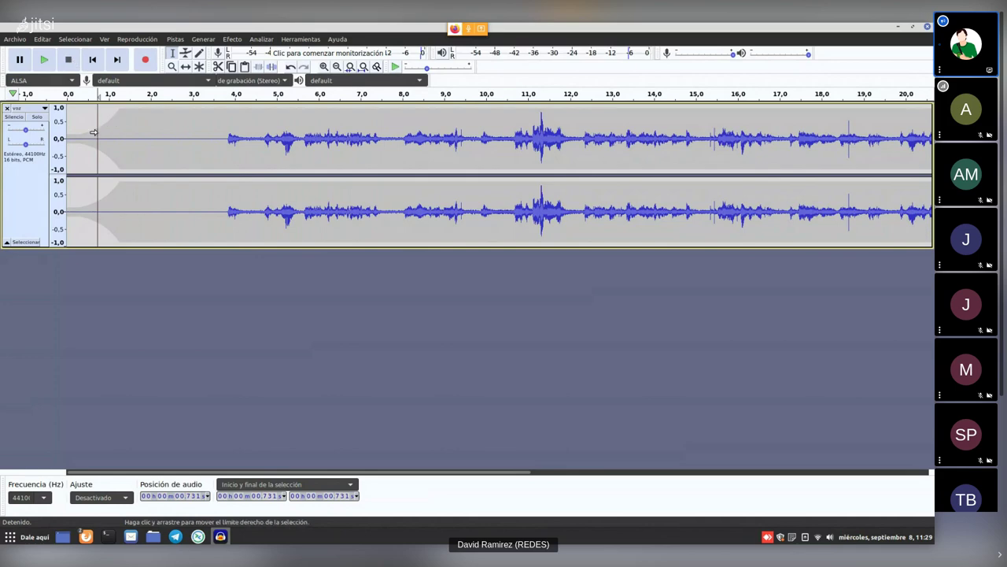
Mark parts of the track around the start of the voice, including about 3.77 to 5.43 s.
{"action": "left_click_drag", "start_coordinate": [89, 140], "coordinate": [225, 130]}
{"action": "left_click", "coordinate": [229, 131]}
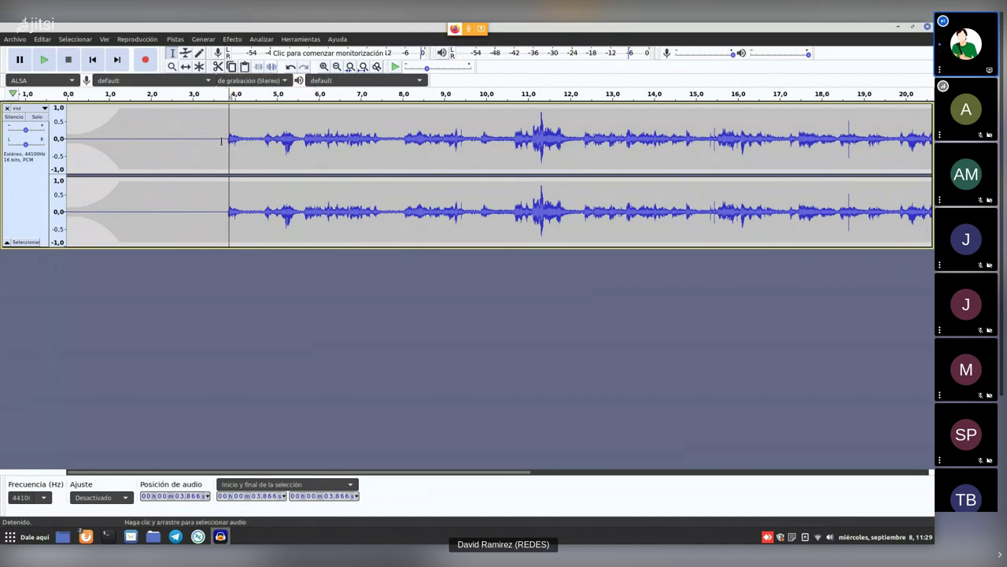
{"action": "left_click_drag", "start_coordinate": [226, 140], "coordinate": [294, 139]}
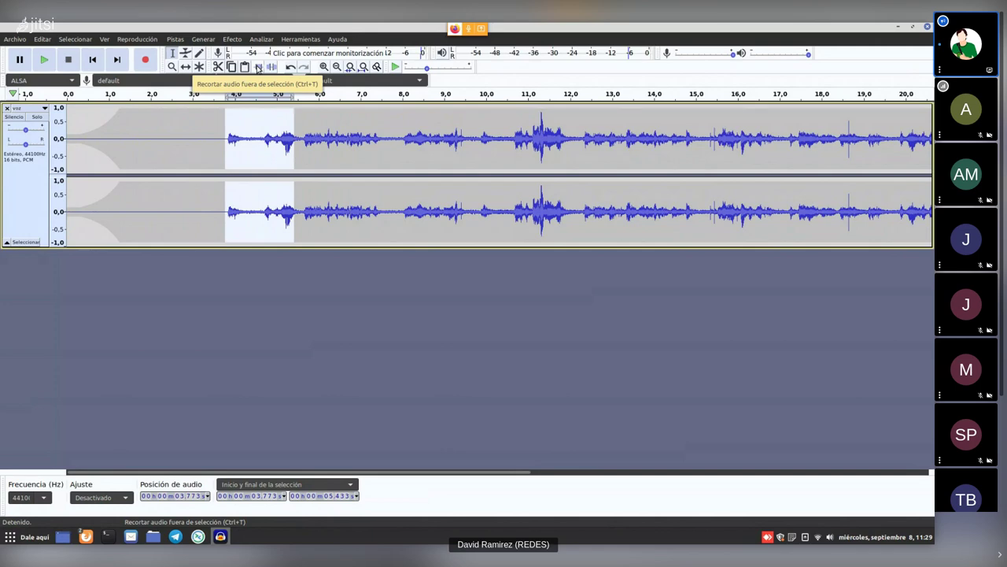
{"action": "left_click", "coordinate": [229, 139]}
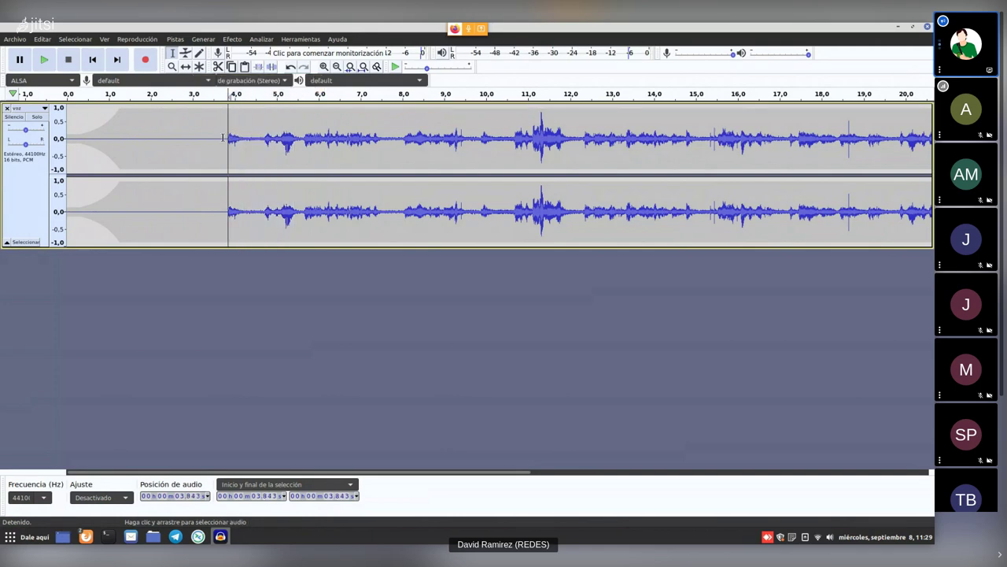
Select the voice from about 3.84 to 28.67 s, try trimming the audio outside the selection, and undo it.
{"action": "left_click_drag", "start_coordinate": [228, 139], "coordinate": [373, 139]}
{"action": "left_click_drag", "start_coordinate": [433, 136], "coordinate": [799, 135]}
{"action": "scroll", "coordinate": [275, 164], "scroll_direction": "left", "scroll_amount": 3}
{"action": "scroll", "coordinate": [276, 164], "scroll_direction": "left", "scroll_amount": 5}
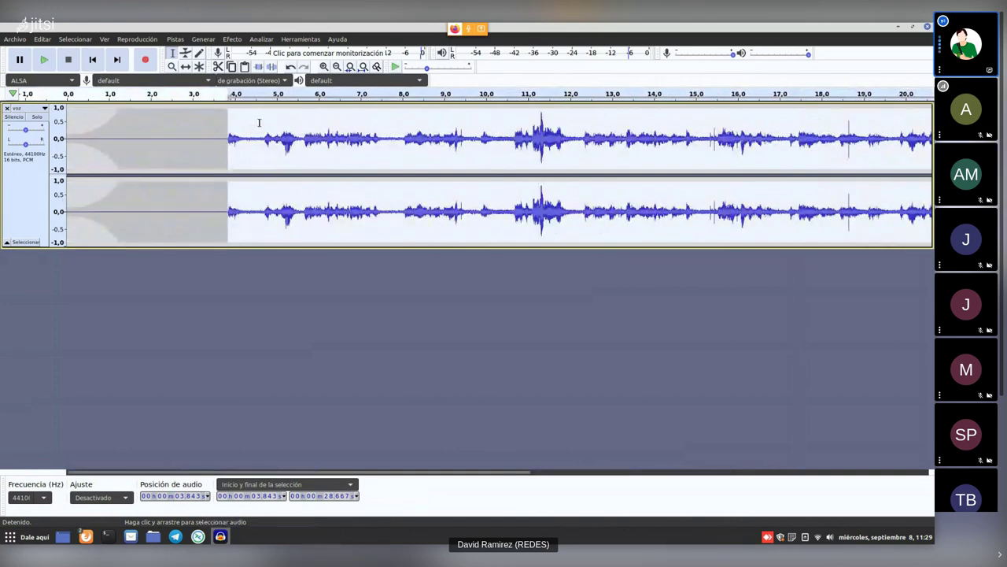
{"action": "left_click", "coordinate": [259, 69]}
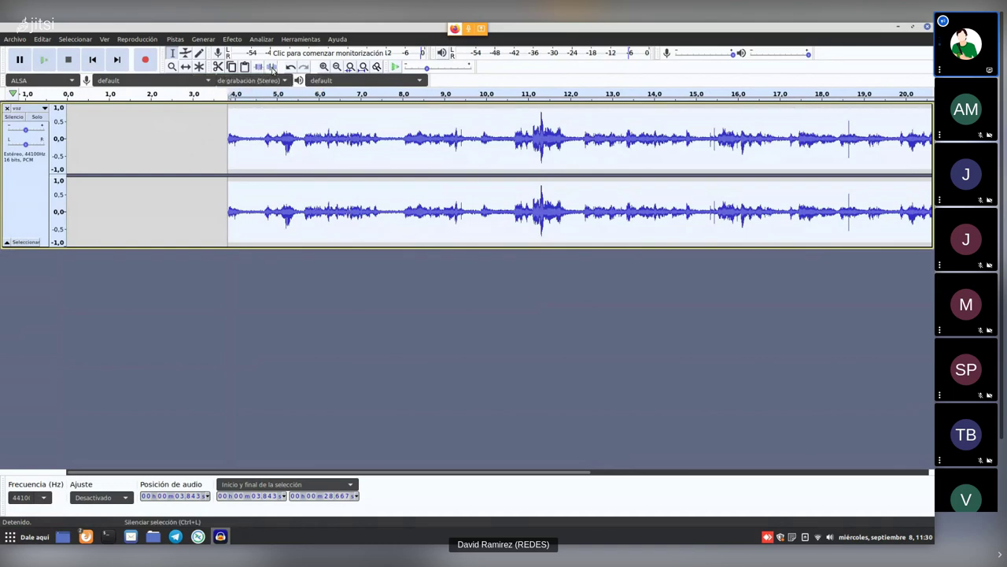
{"action": "left_click", "coordinate": [256, 137]}
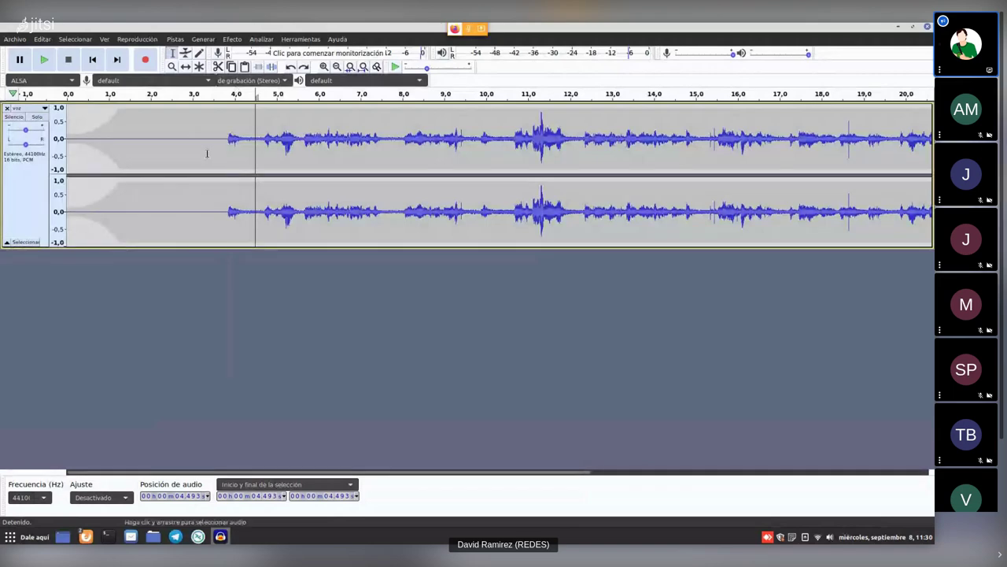
Switch to the Jitsi Meet call in Firefox, check the latest chat messages, and mute the microphone.
{"action": "key", "text": "alt+Tab"}
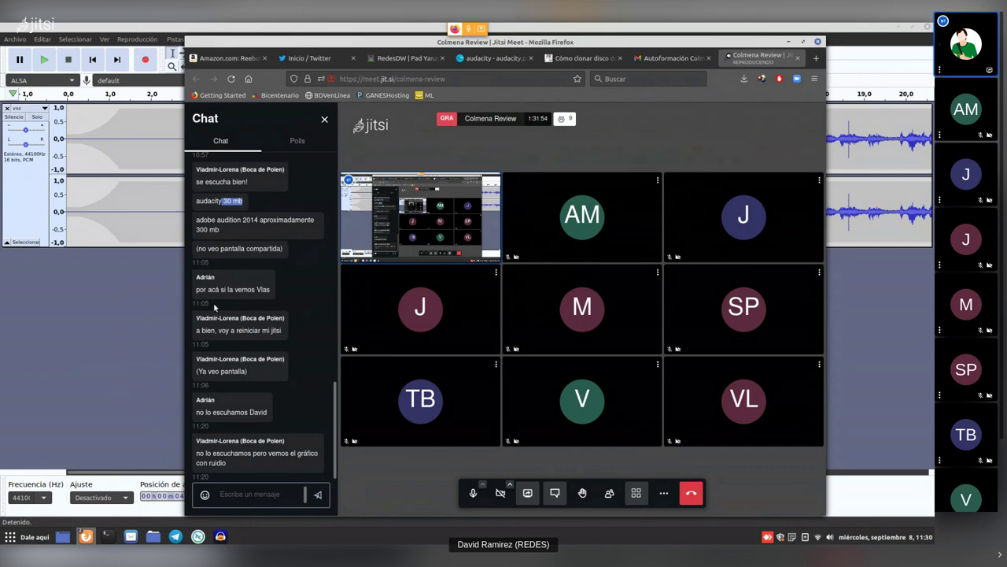
{"action": "scroll", "coordinate": [228, 311], "scroll_direction": "down", "scroll_amount": 1}
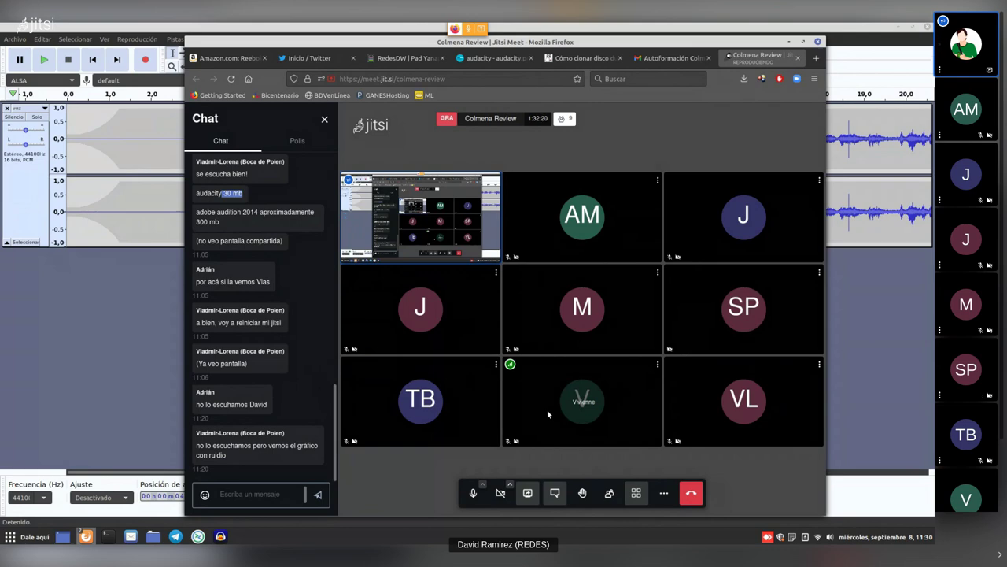
{"action": "left_click", "coordinate": [473, 493]}
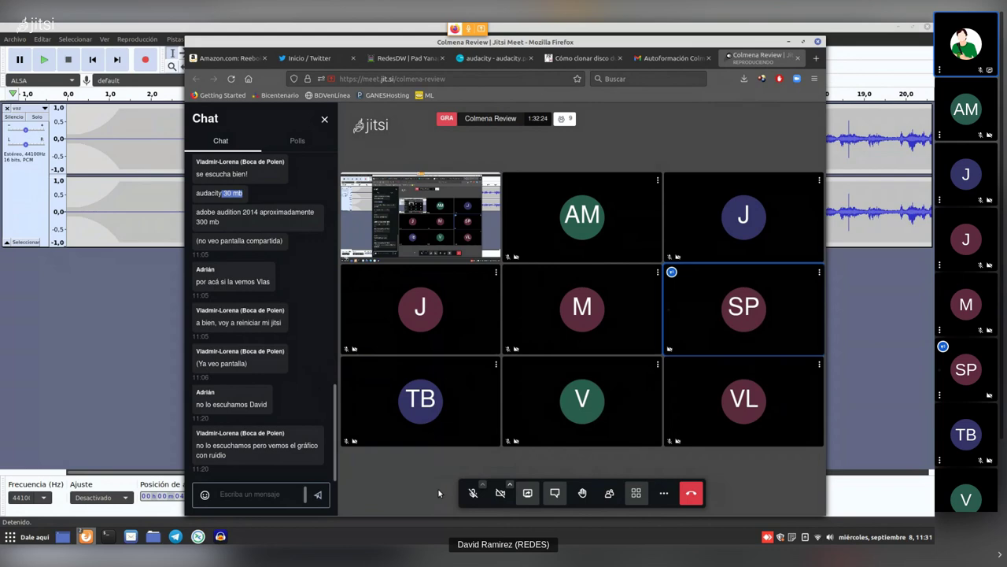
Unmute the microphone in the Jitsi Meet call and switch back to Audacity.
{"action": "left_click", "coordinate": [473, 493]}
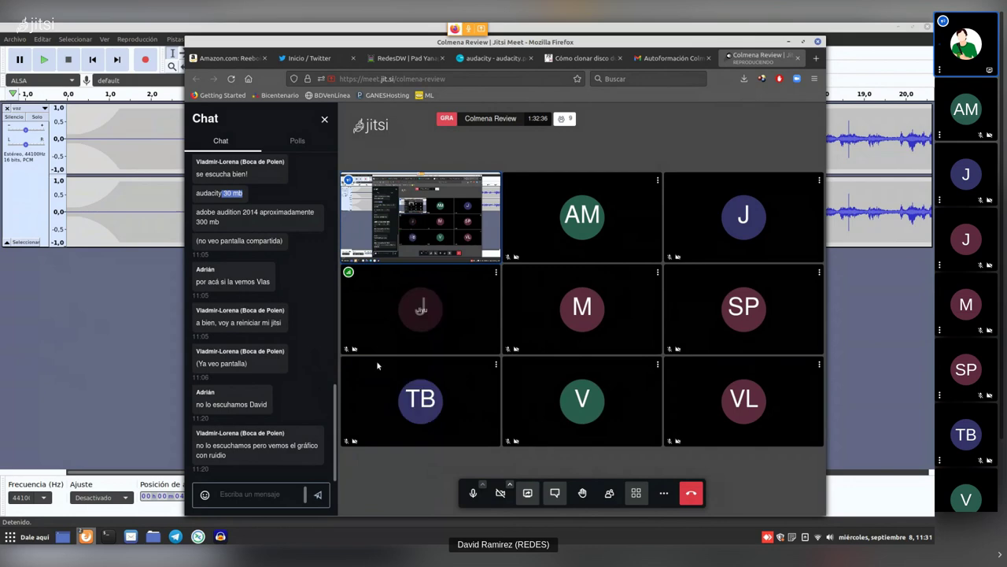
{"action": "left_click", "coordinate": [108, 317]}
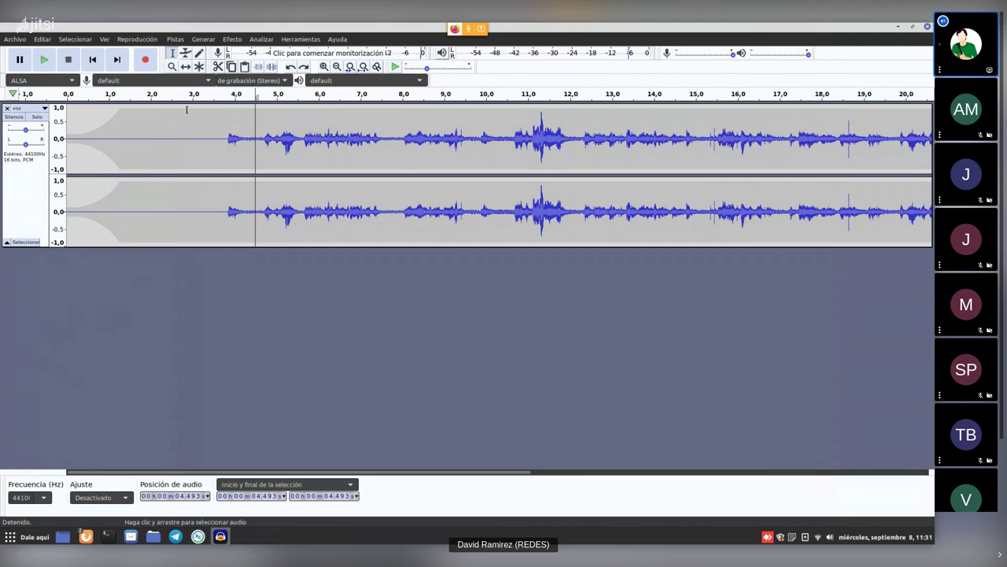
Undo the silencing of the opening seconds of the voice track.
{"action": "left_click", "coordinate": [184, 126]}
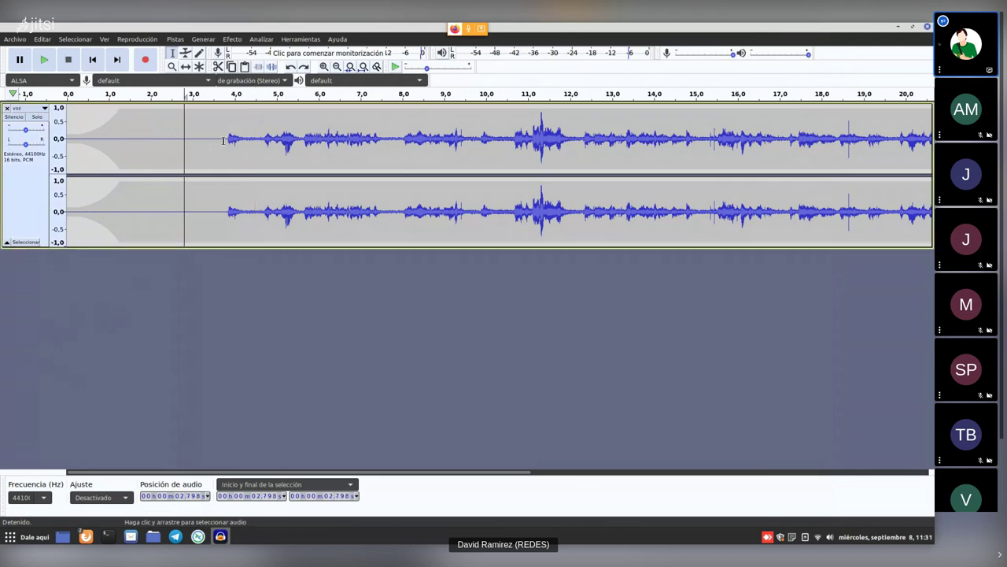
{"action": "left_click", "coordinate": [216, 141]}
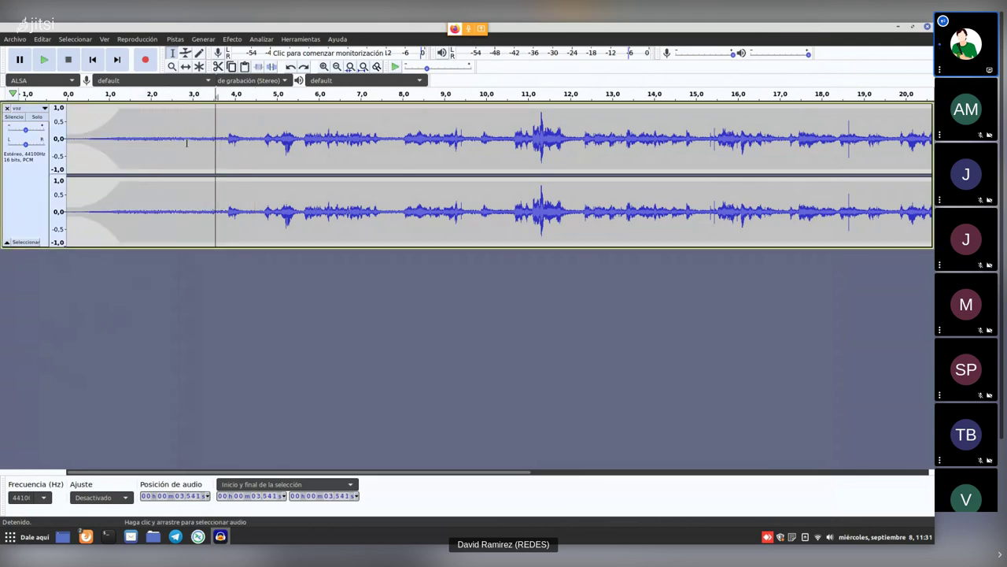
Record a short voice take on a new stereo track, starting from about 2.29 s, and stop the recording.
{"action": "left_click", "coordinate": [163, 135]}
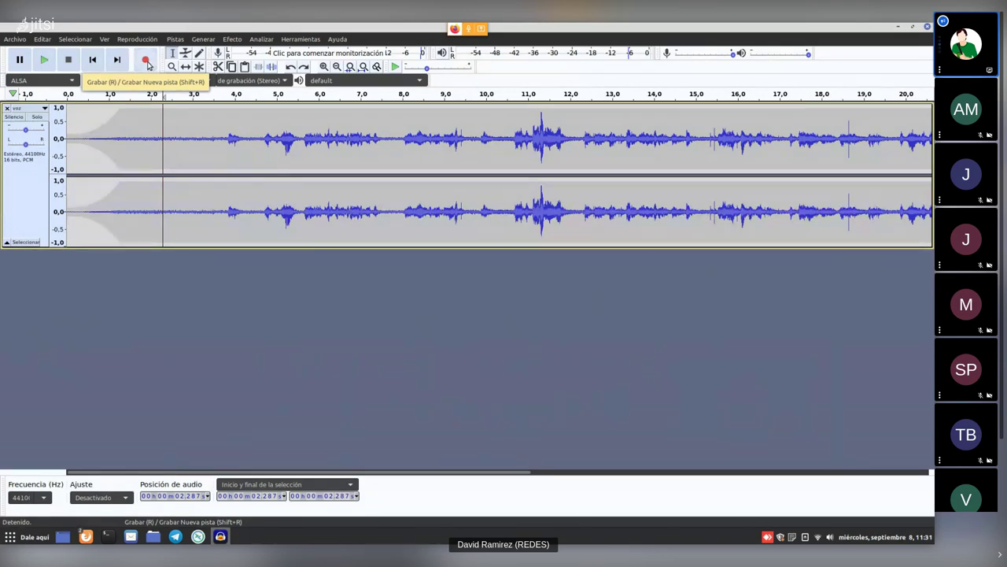
{"action": "left_click", "coordinate": [146, 61]}
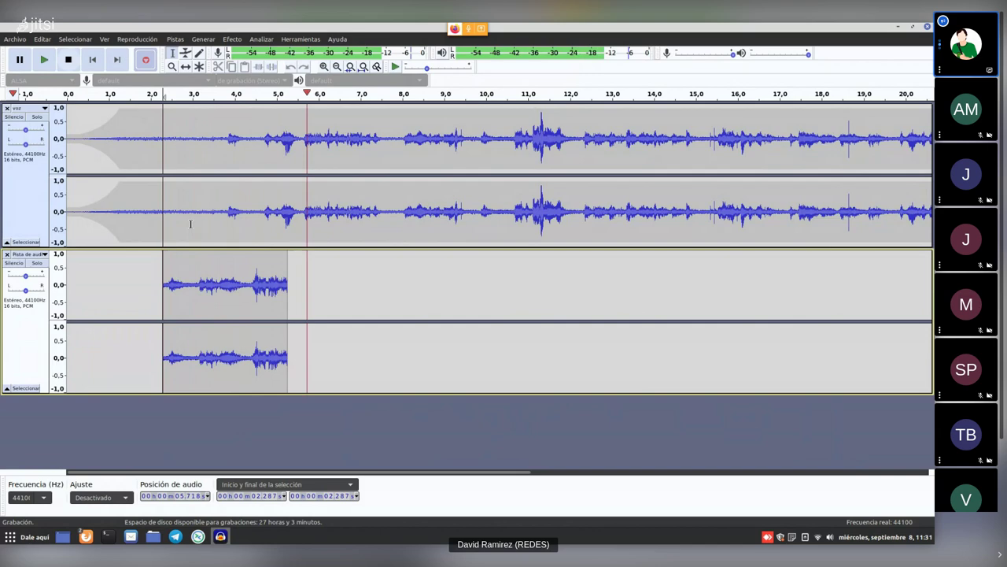
{"action": "key", "text": "space"}
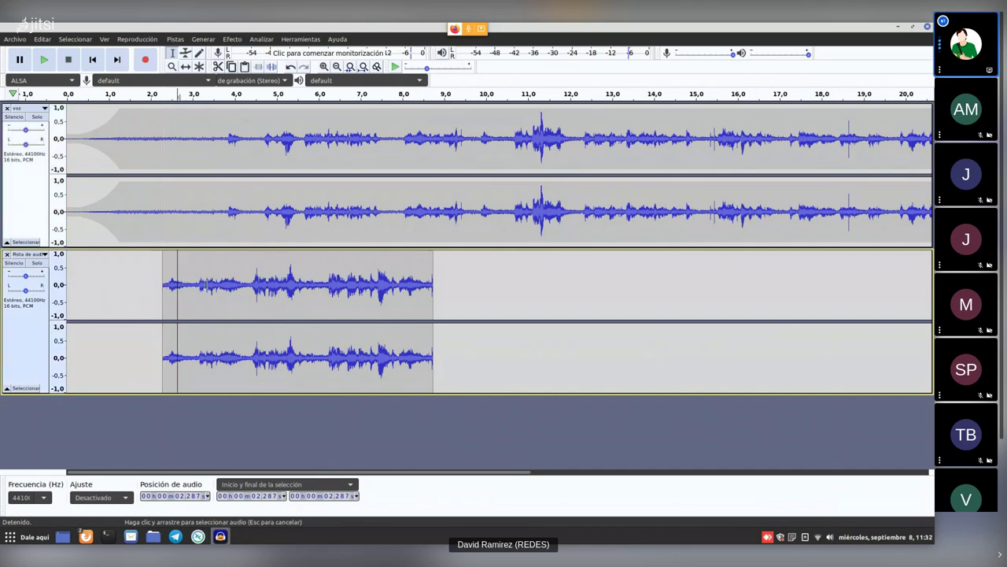
Time-shift the new recording about 5 s earlier so that its beginning falls before 0 s.
{"action": "left_click", "coordinate": [158, 272]}
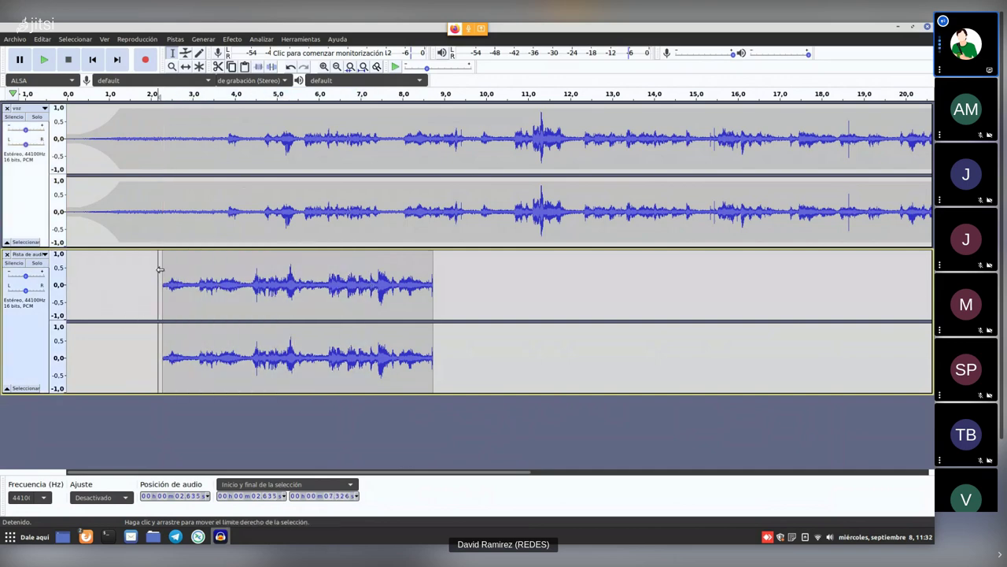
{"action": "left_click", "coordinate": [120, 210]}
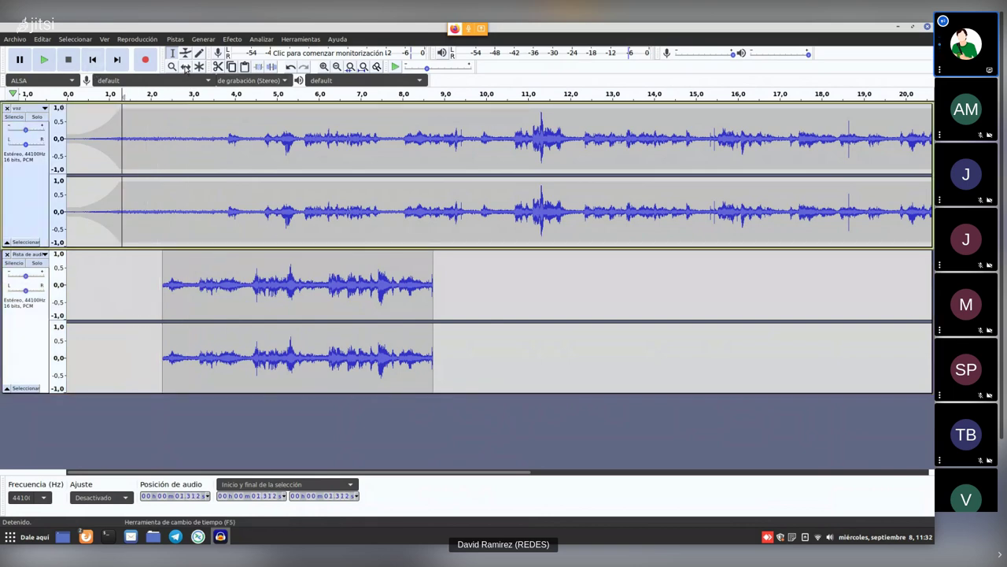
{"action": "left_click", "coordinate": [186, 67]}
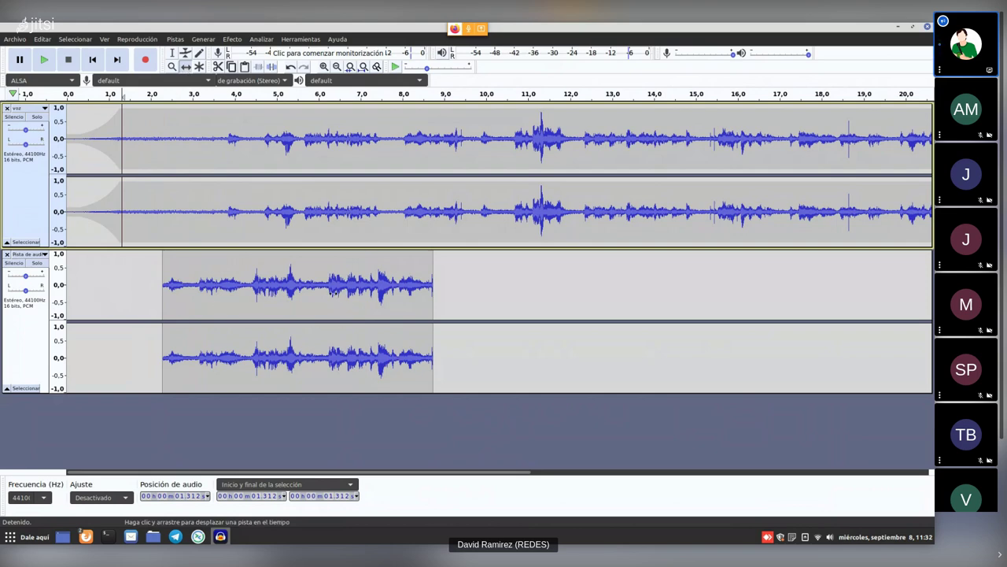
{"action": "left_click_drag", "start_coordinate": [317, 299], "coordinate": [119, 292]}
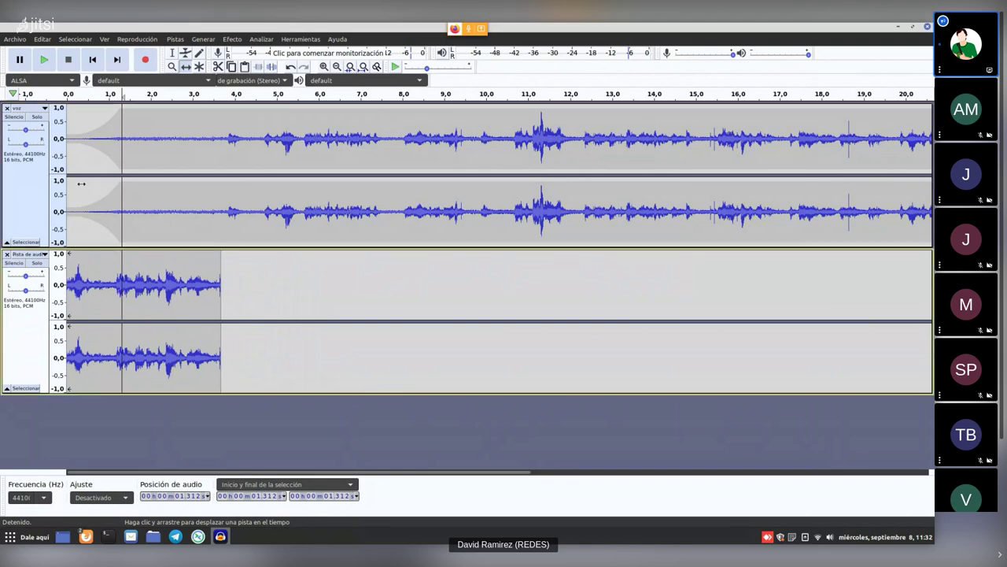
Play both tracks together from 0 s with the Selection tool active, and stop the playback.
{"action": "left_click", "coordinate": [71, 109]}
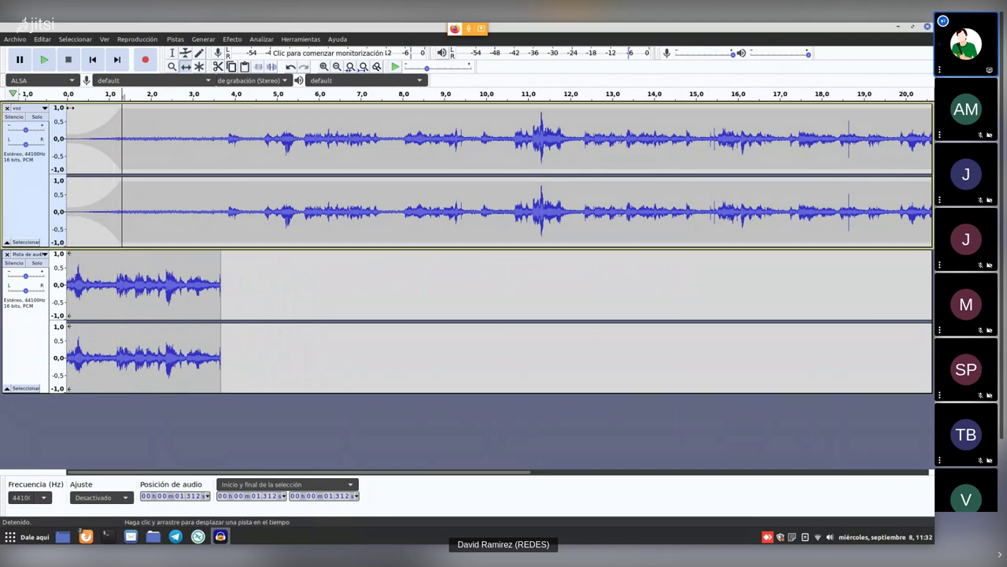
{"action": "left_click", "coordinate": [172, 53]}
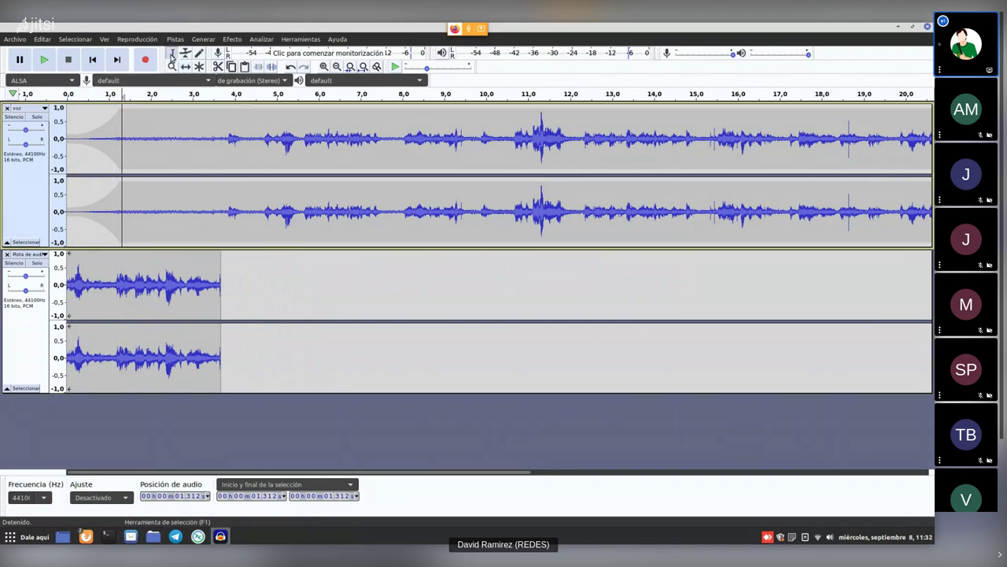
{"action": "left_click", "coordinate": [68, 116]}
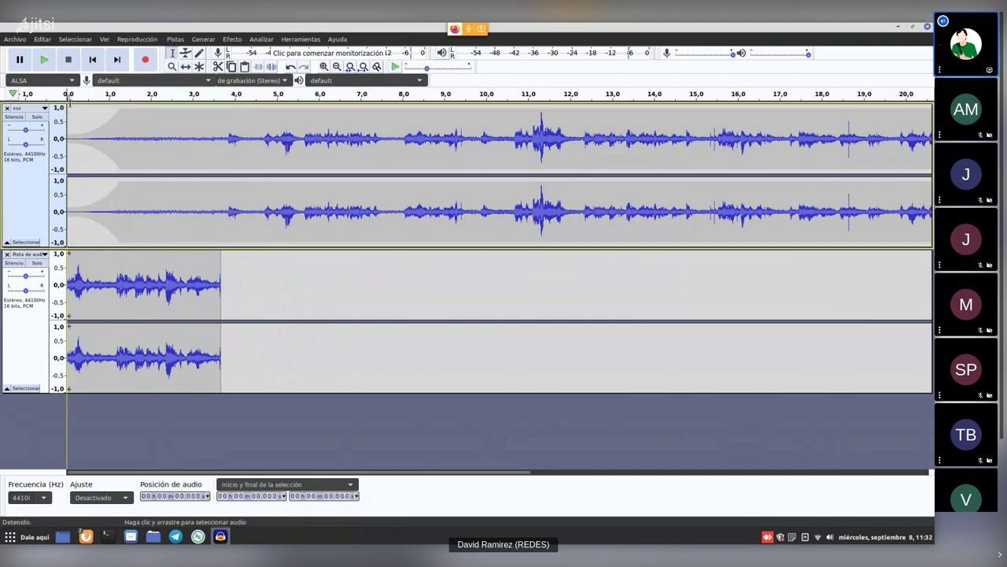
{"action": "left_click", "coordinate": [43, 60]}
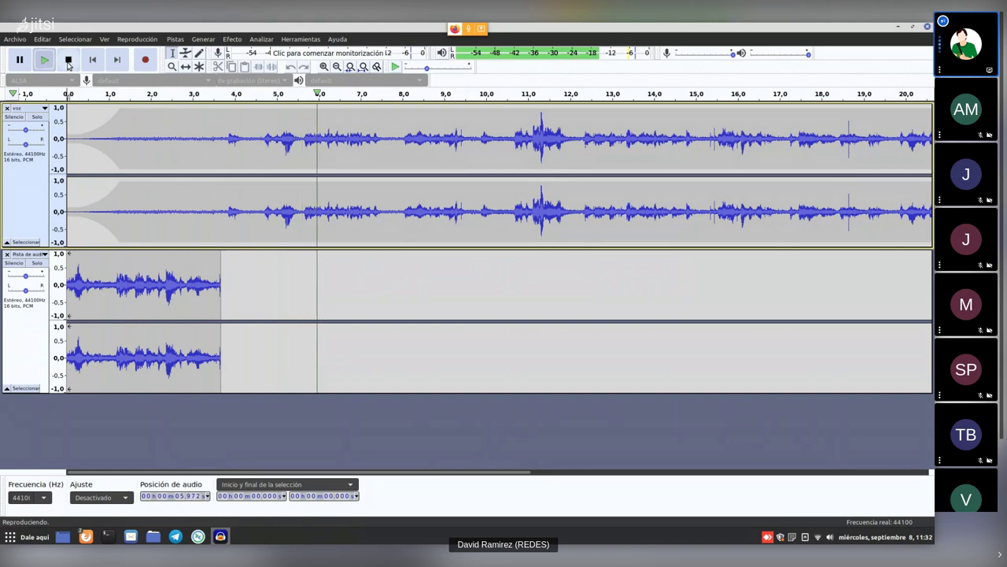
{"action": "left_click", "coordinate": [69, 59]}
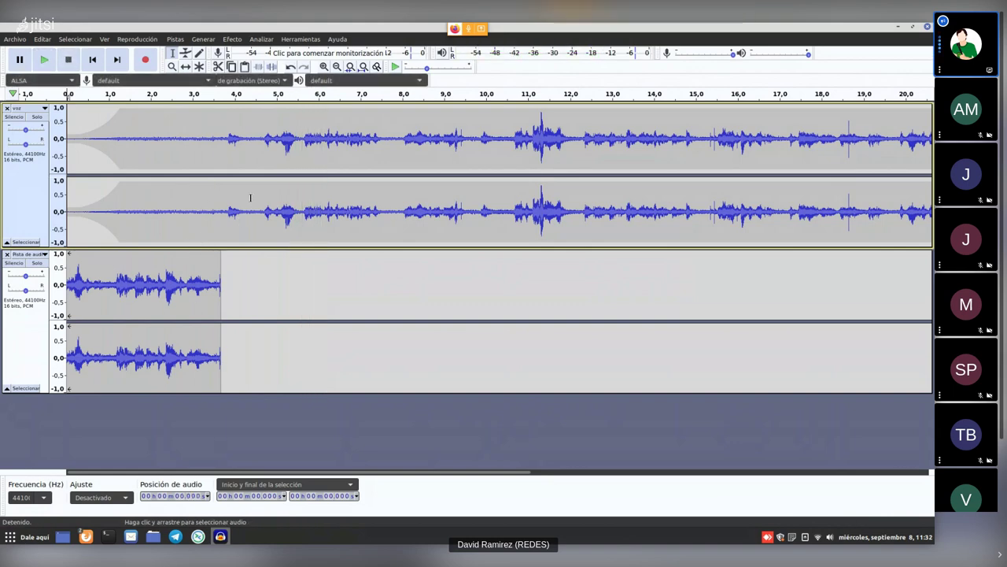
Mark the quiet opening of the voice track from about 0.81 to 3.73 s, and remove the newly recorded track.
{"action": "left_click_drag", "start_coordinate": [224, 213], "coordinate": [102, 211]}
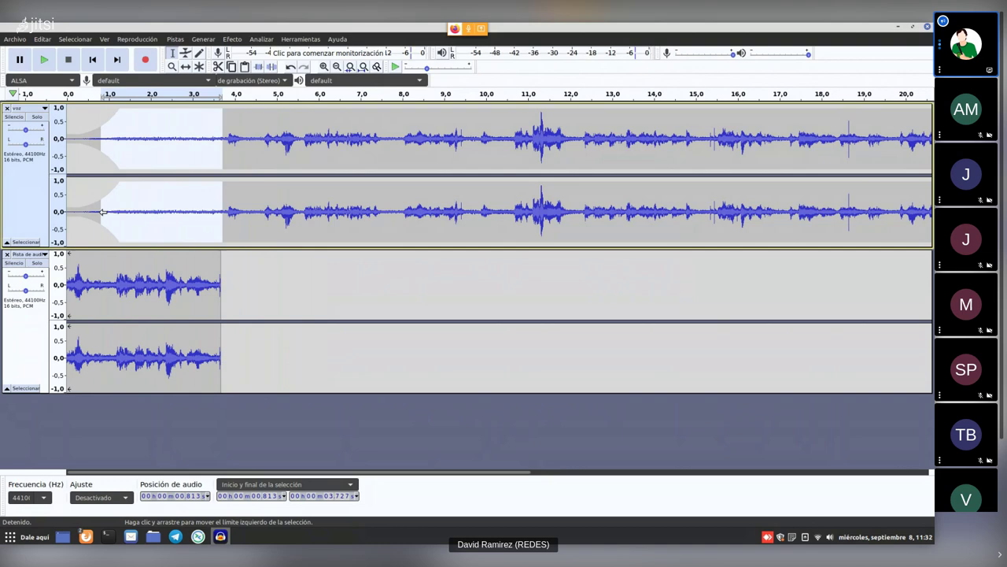
{"action": "left_click", "coordinate": [255, 283]}
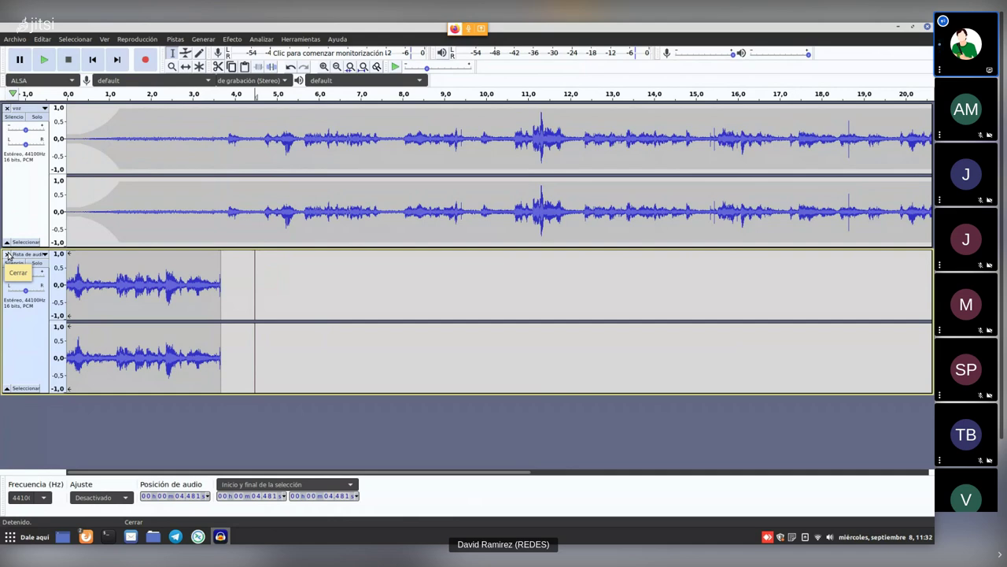
{"action": "left_click", "coordinate": [7, 255]}
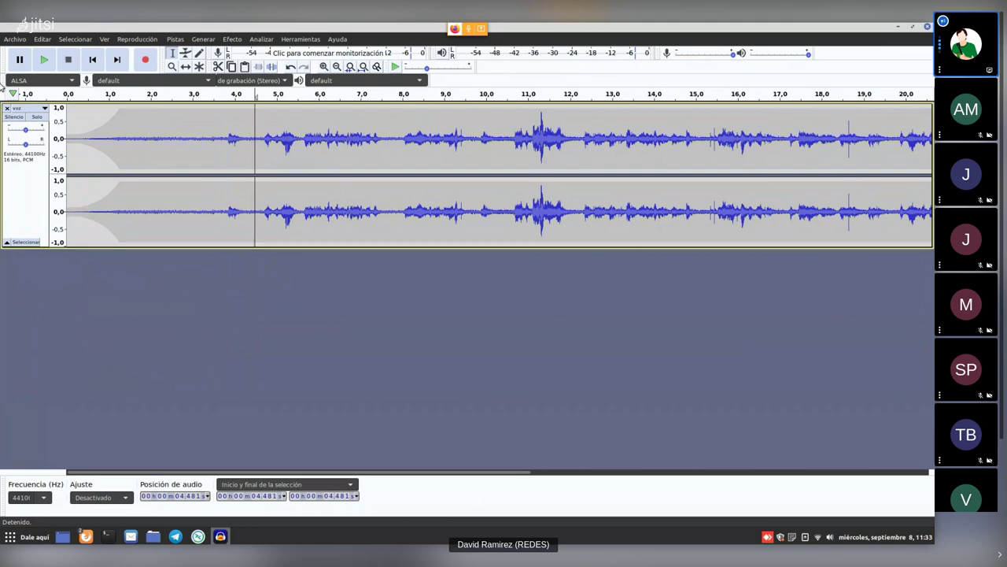
Import the audio file Bandola Llanera Pajarillo.mp3 from the Música folder as a new track.
{"action": "left_click", "coordinate": [16, 39]}
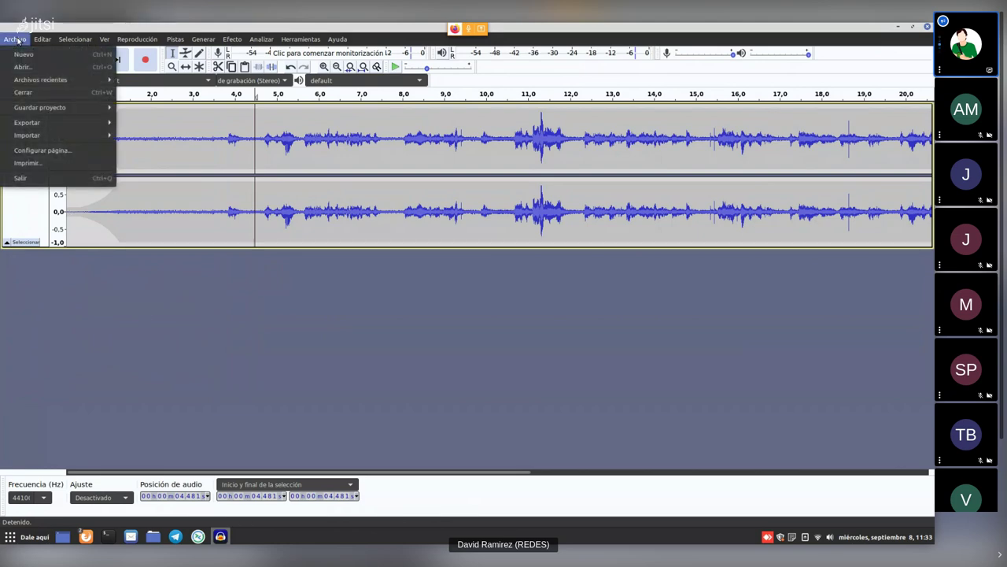
{"action": "mouse_move", "coordinate": [61, 134]}
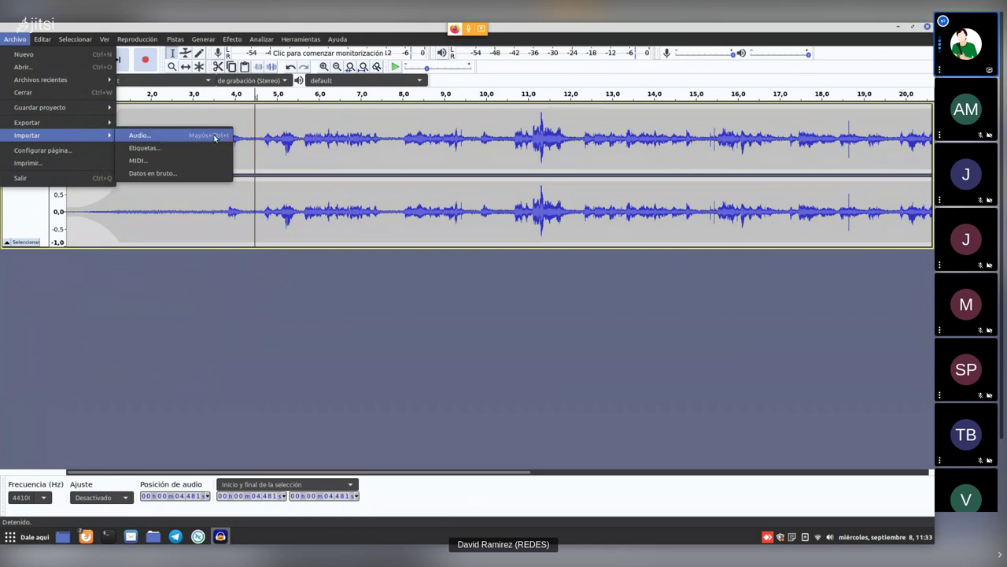
{"action": "left_click", "coordinate": [158, 137]}
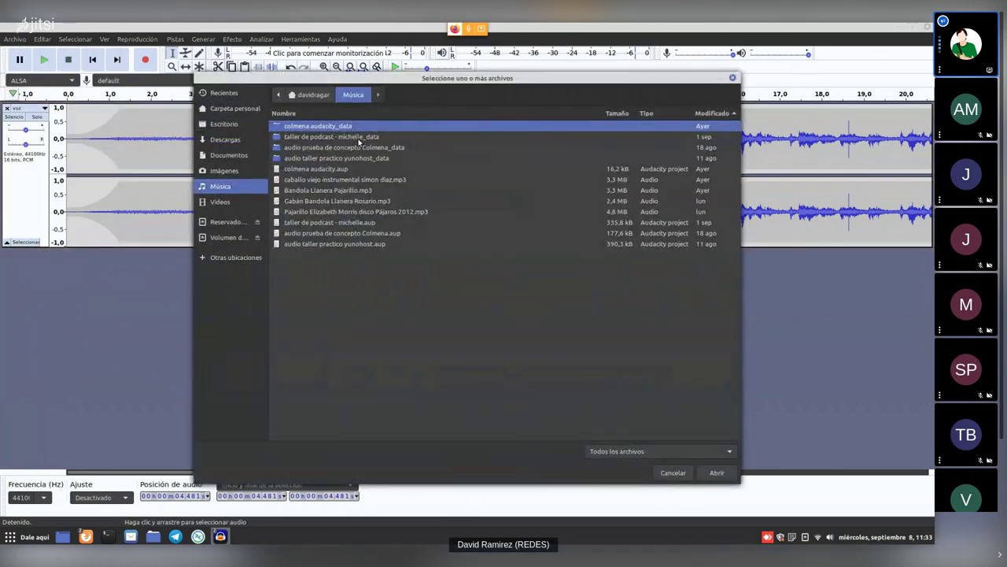
{"action": "left_click", "coordinate": [234, 171]}
{"action": "left_click", "coordinate": [238, 159]}
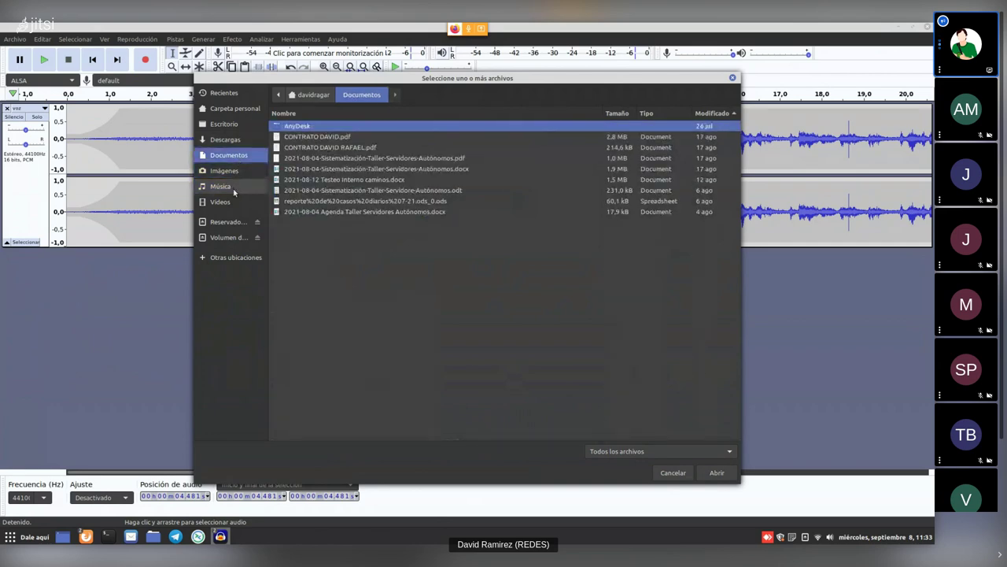
{"action": "left_click", "coordinate": [236, 186]}
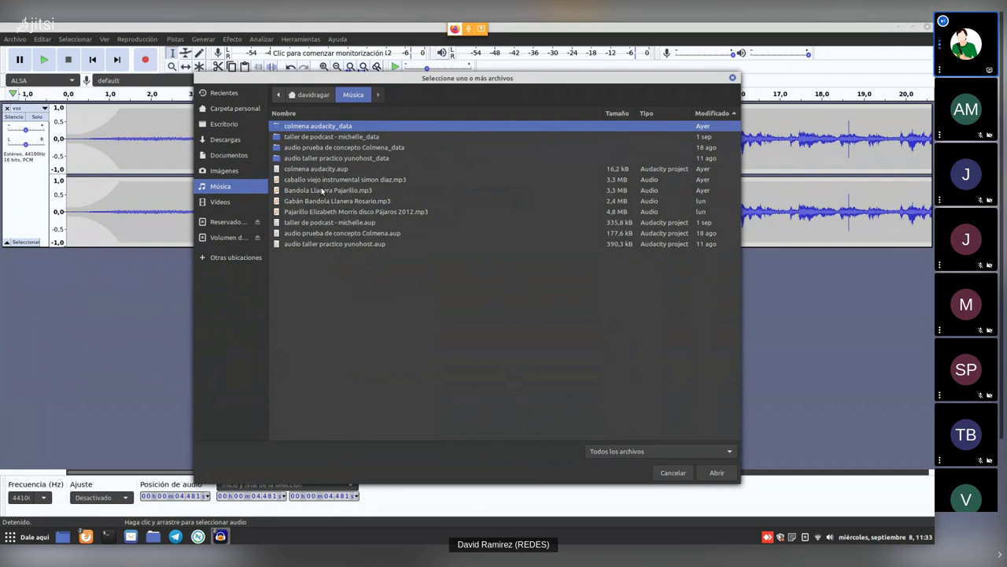
{"action": "left_click", "coordinate": [311, 201]}
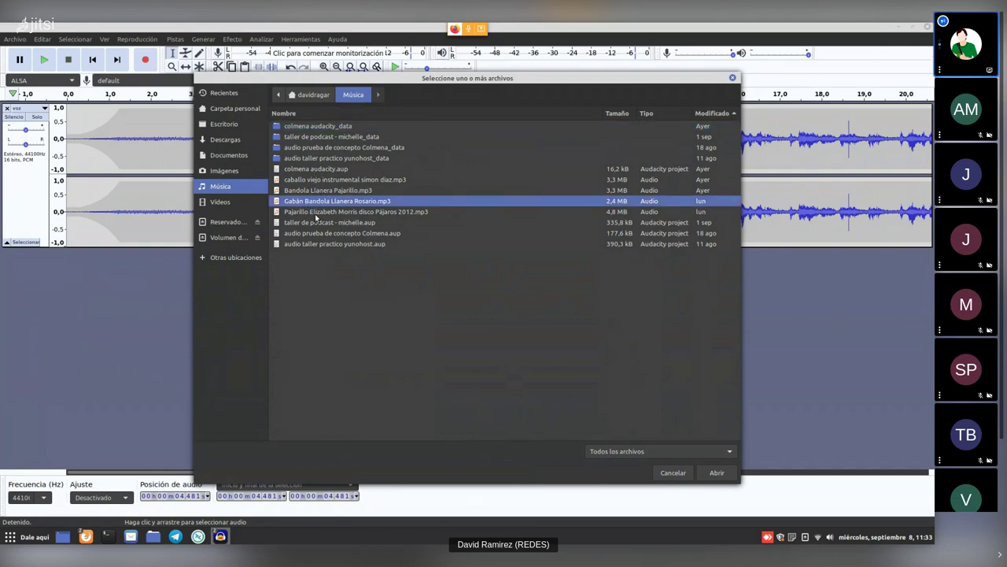
{"action": "left_click", "coordinate": [318, 212]}
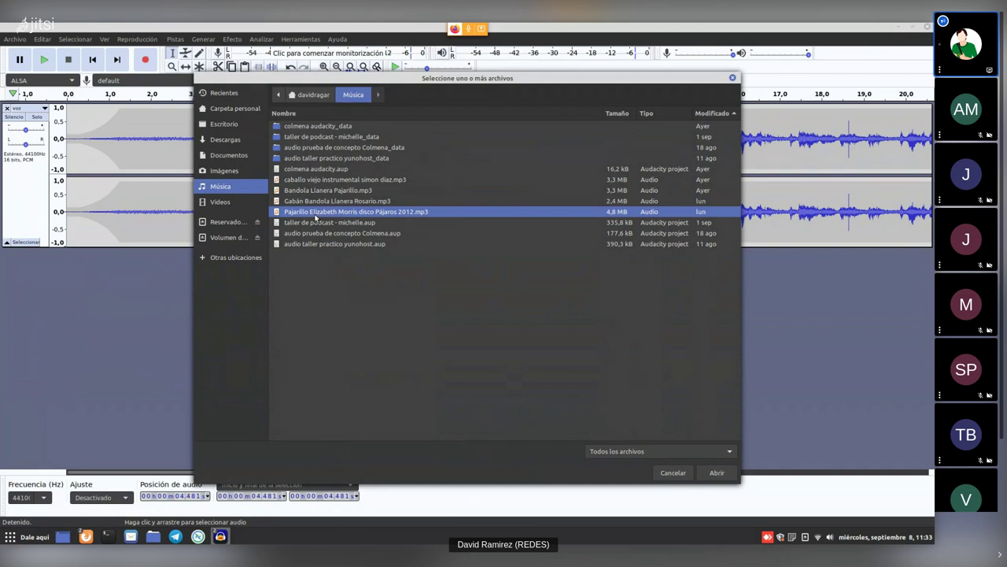
{"action": "left_click", "coordinate": [316, 205]}
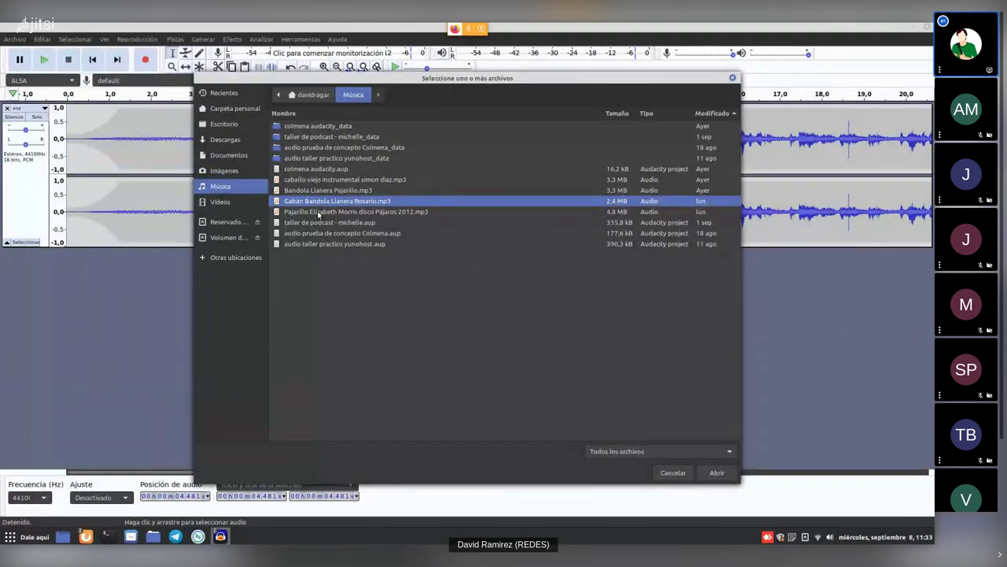
{"action": "left_click", "coordinate": [323, 193]}
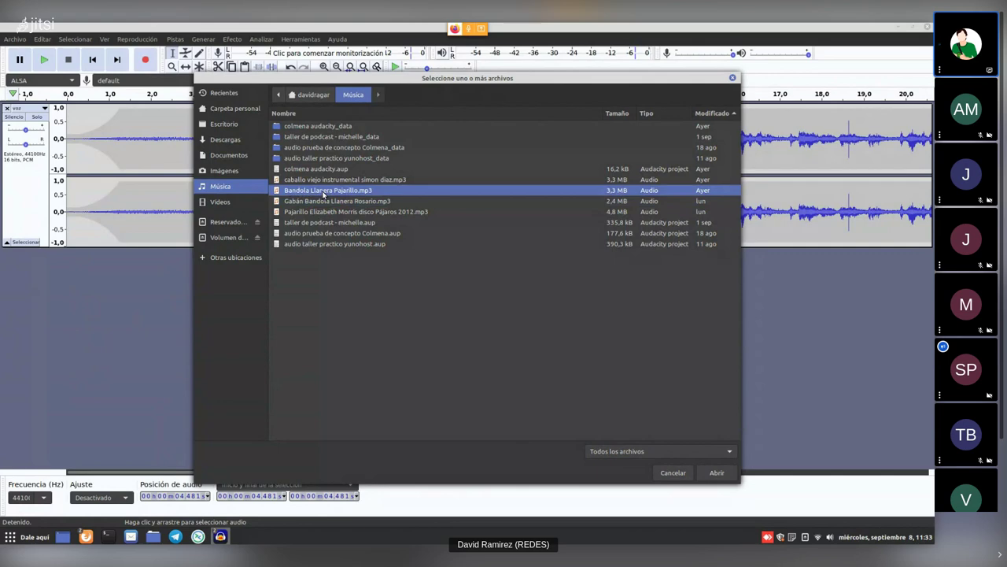
{"action": "double_click", "coordinate": [323, 194]}
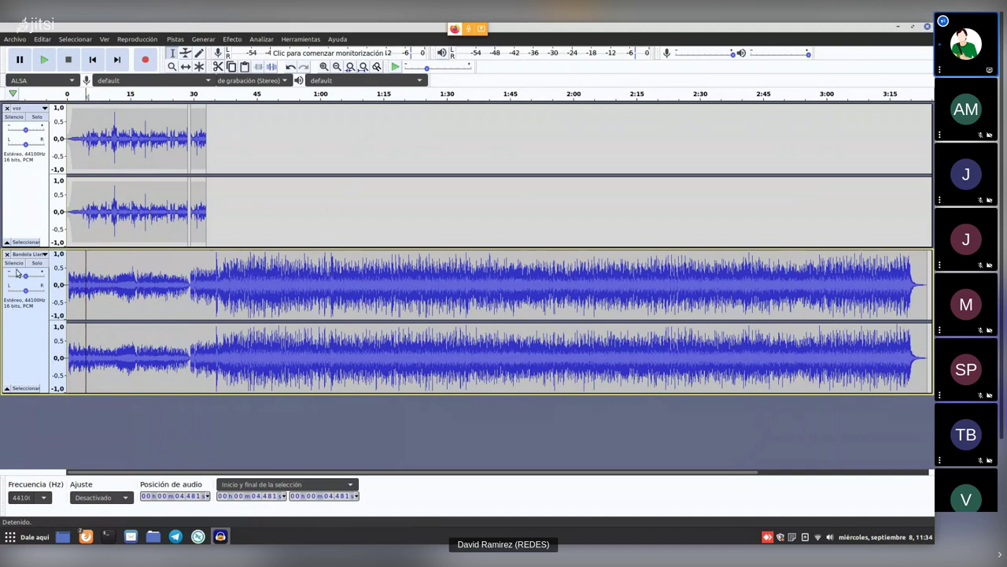
Play the voice and the imported music together from about 0.46 s, and stop the playback.
{"action": "left_click", "coordinate": [69, 133]}
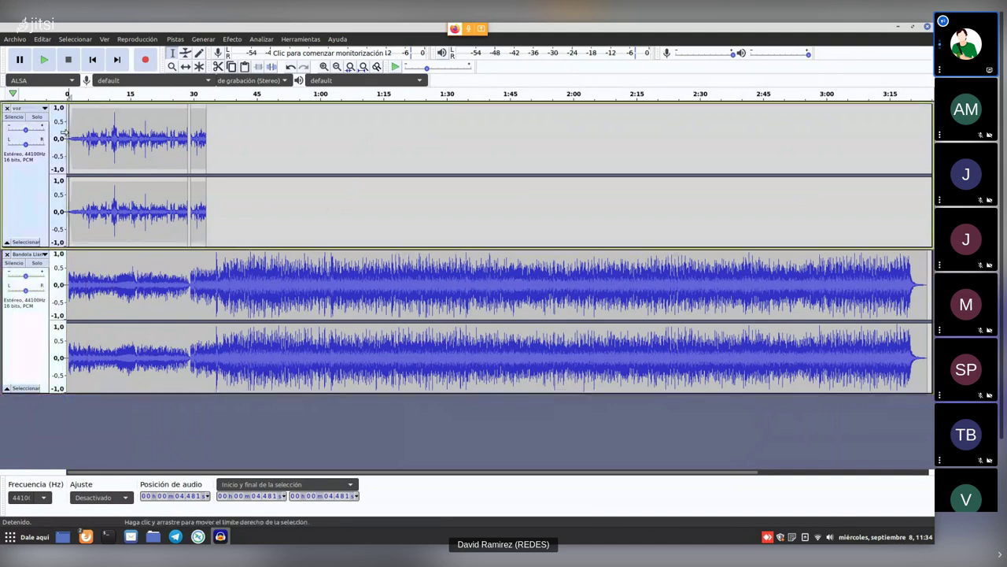
{"action": "left_click", "coordinate": [44, 59]}
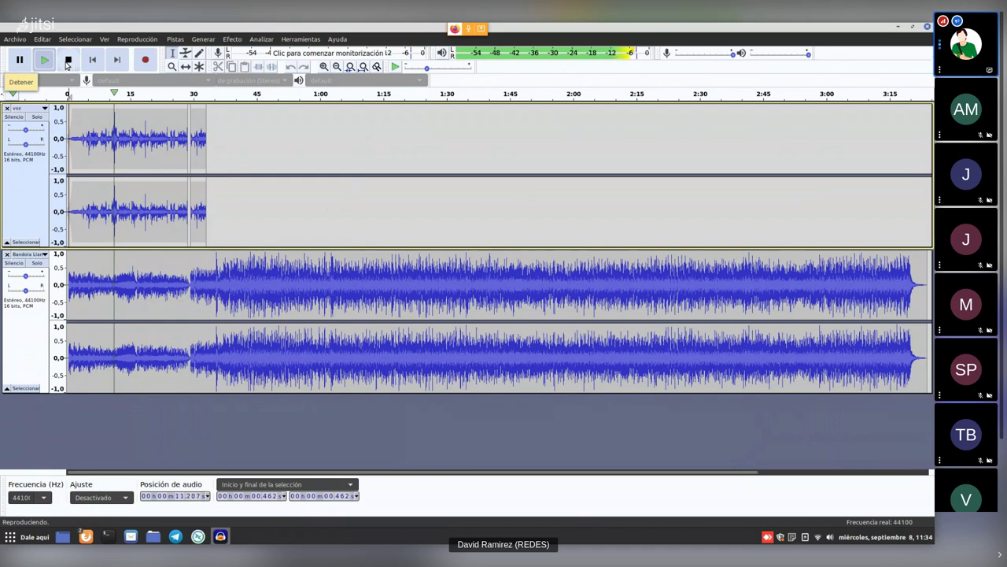
{"action": "left_click", "coordinate": [66, 63]}
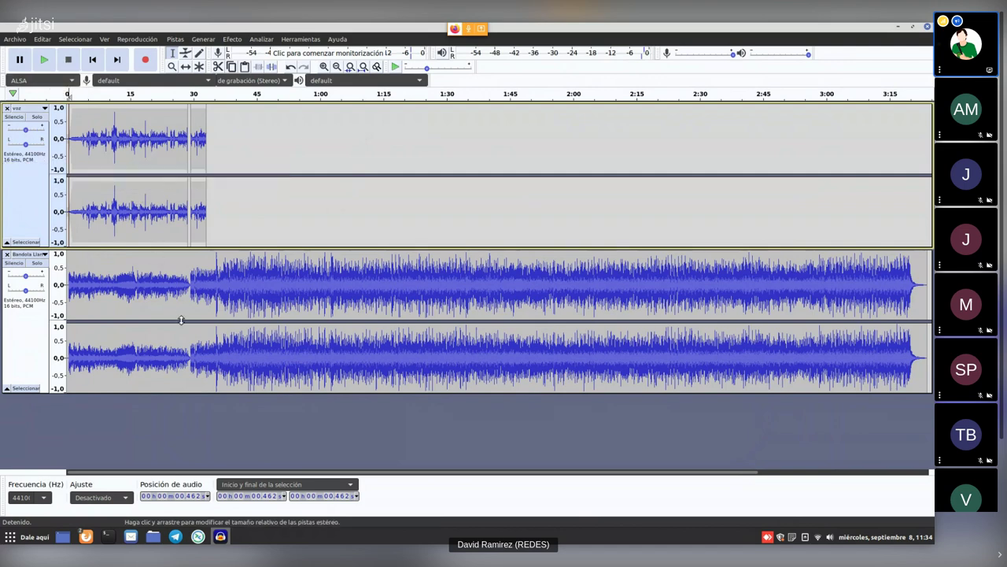
Mark about 1.62 to 29.38 s of the music and 3.35 to 28.67 s of the voice to compare them, and clear the selection.
{"action": "left_click_drag", "start_coordinate": [74, 283], "coordinate": [191, 288]}
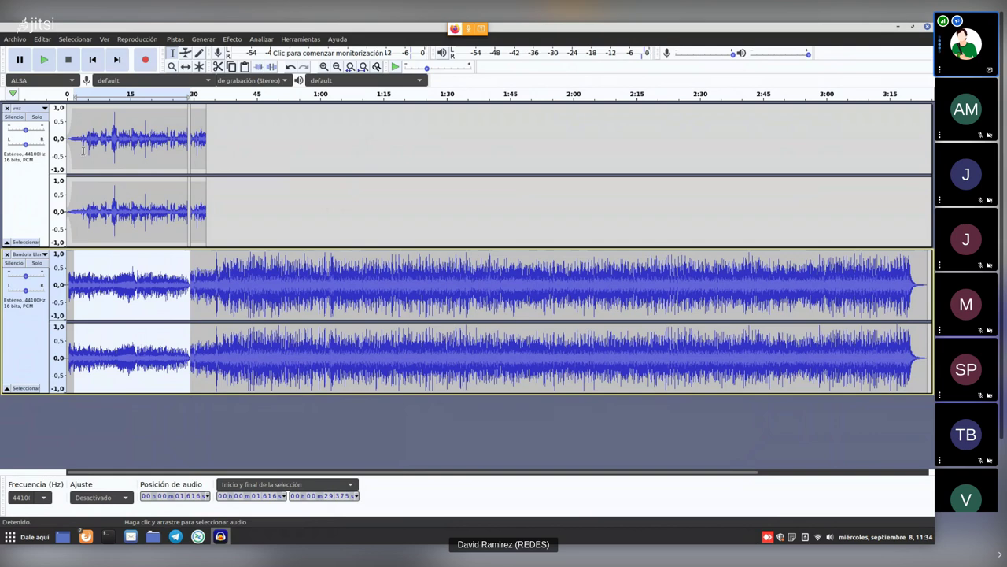
{"action": "left_click_drag", "start_coordinate": [82, 151], "coordinate": [181, 151]}
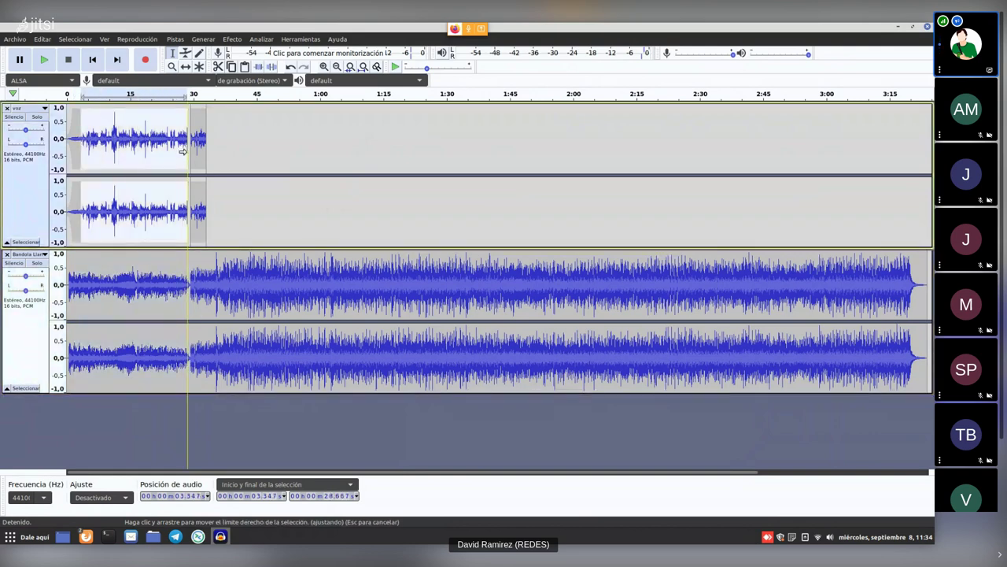
{"action": "left_click", "coordinate": [135, 177]}
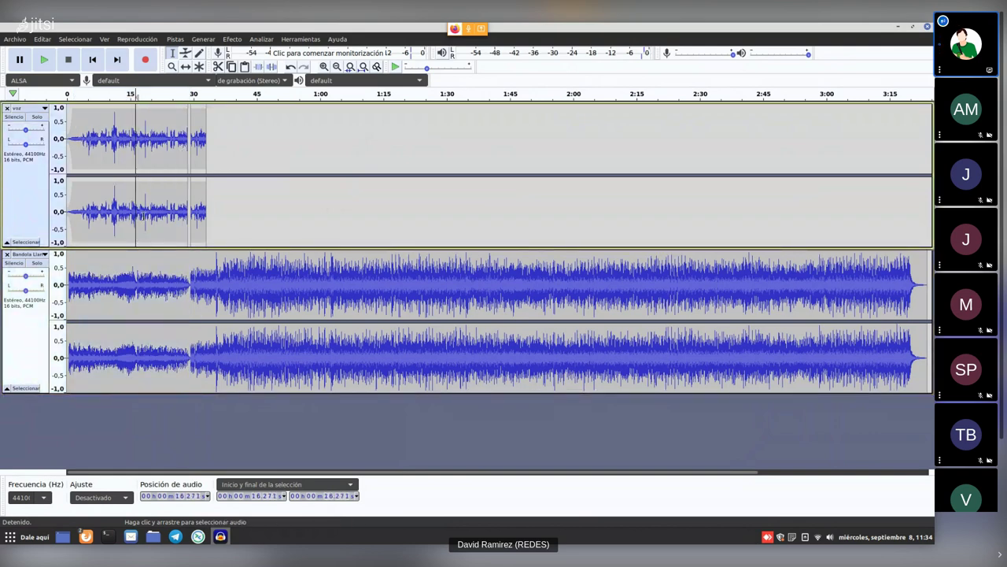
{"action": "left_click", "coordinate": [152, 285]}
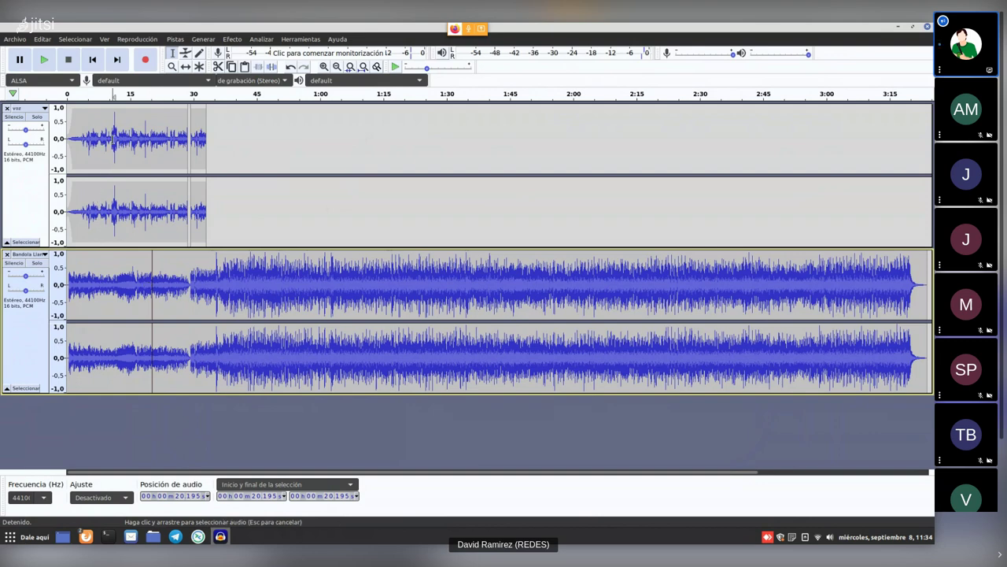
{"action": "left_click", "coordinate": [113, 139]}
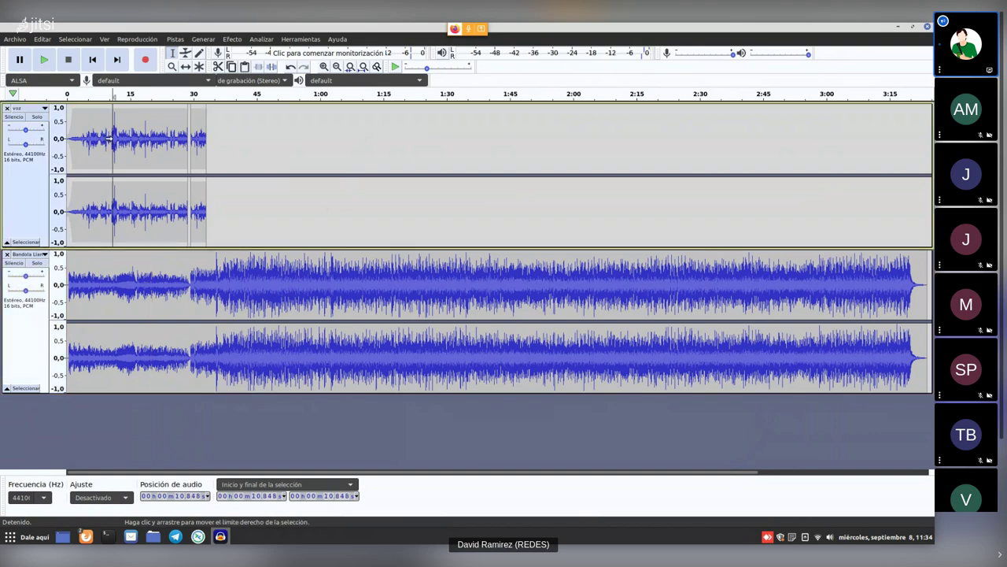
{"action": "left_click", "coordinate": [118, 283]}
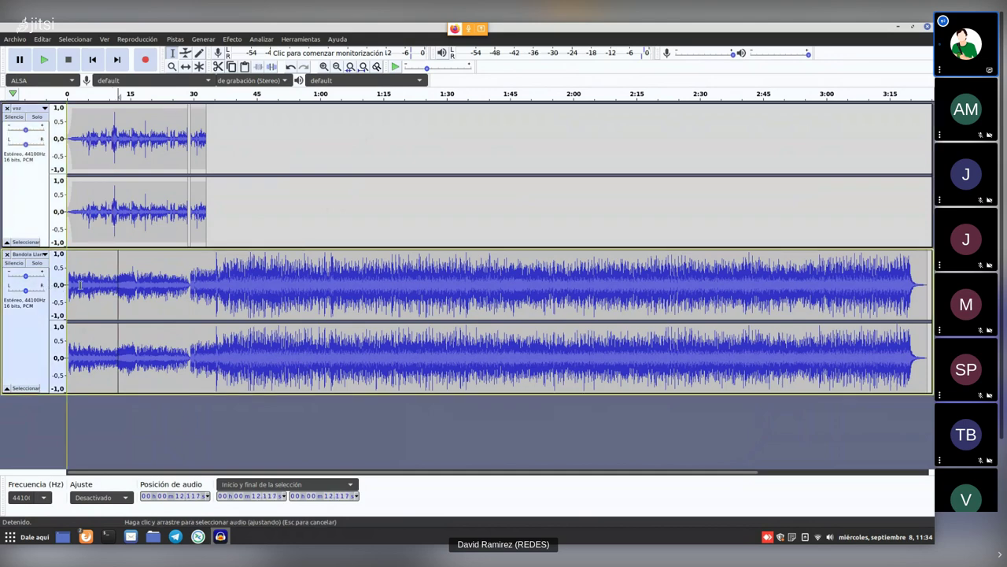
{"action": "left_click_drag", "start_coordinate": [72, 210], "coordinate": [120, 209]}
{"action": "left_click", "coordinate": [118, 281]}
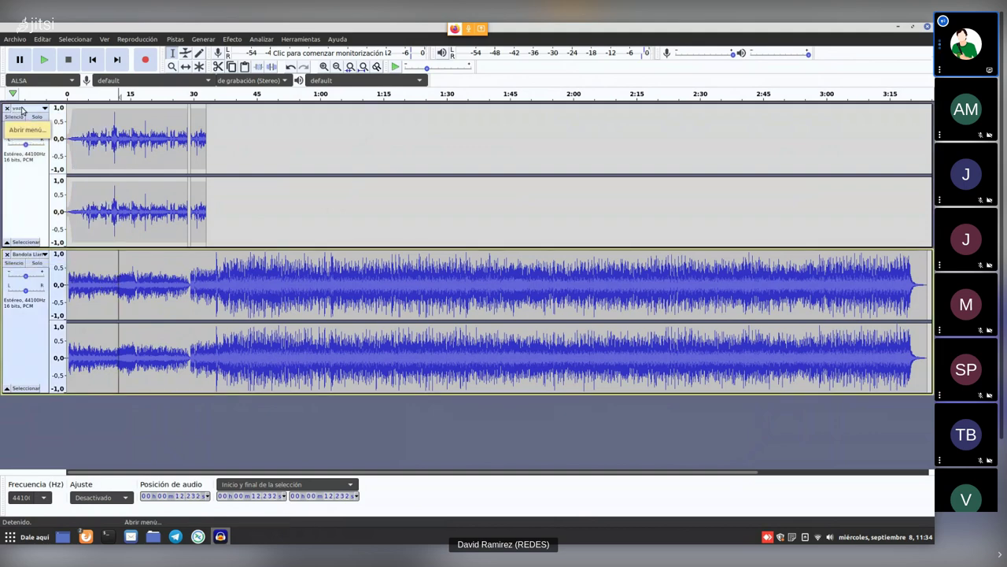
Solo the voice track, mute the music track, play the voice from about 0.81 s, and stop the playback.
{"action": "left_click", "coordinate": [15, 265]}
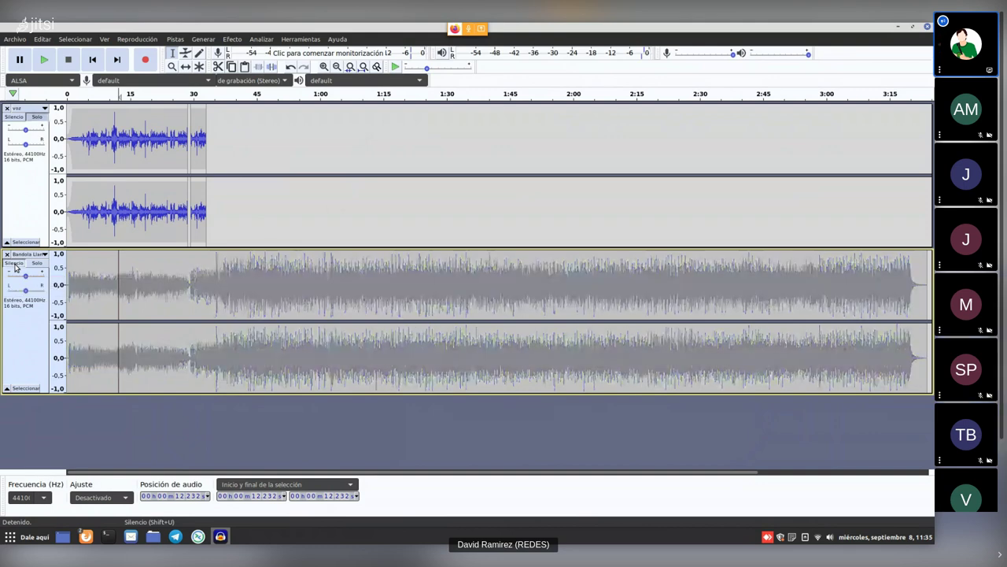
{"action": "left_click", "coordinate": [70, 128]}
{"action": "left_click", "coordinate": [43, 63]}
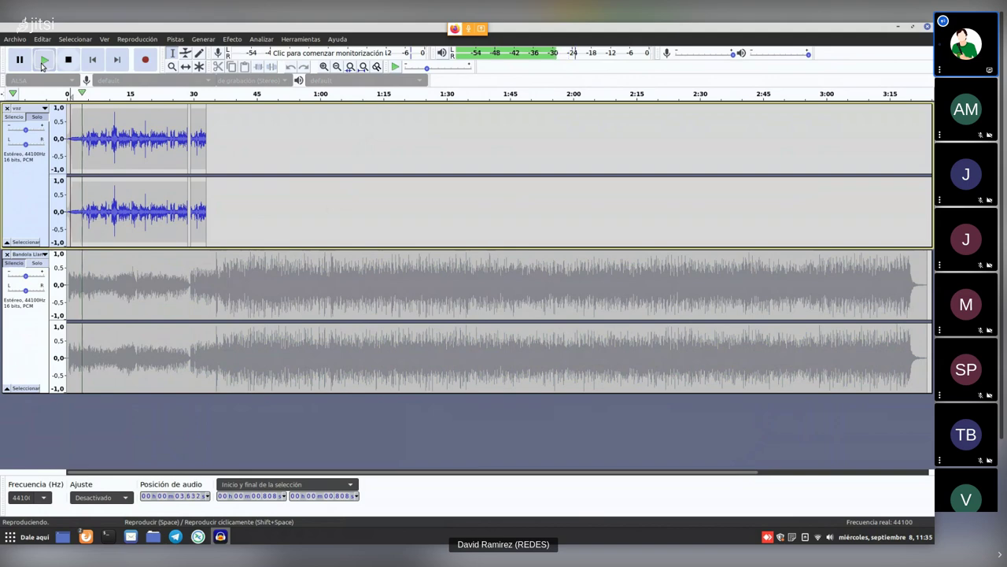
{"action": "left_click", "coordinate": [69, 60]}
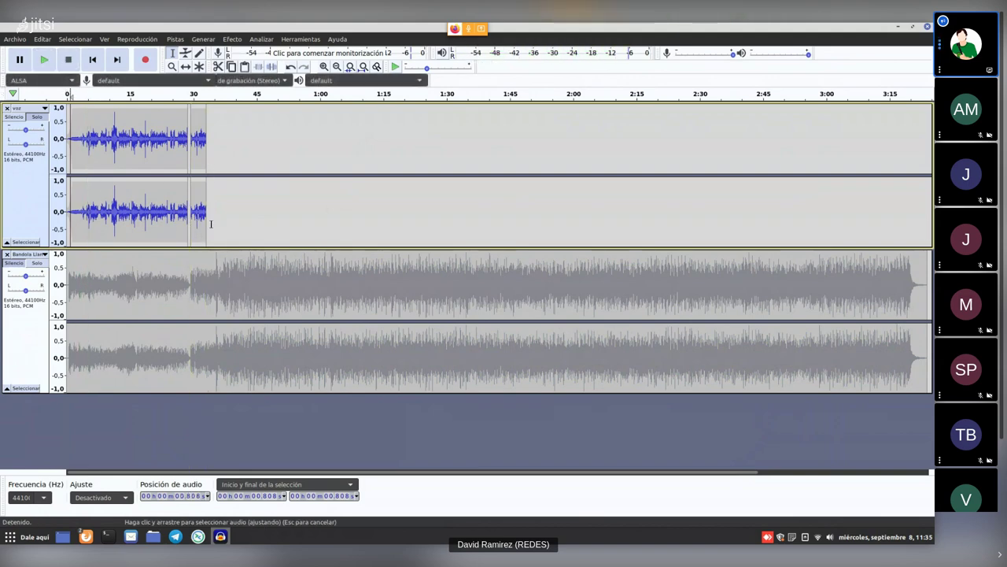
{"action": "scroll", "coordinate": [126, 145], "scroll_direction": "up", "scroll_amount": 3}
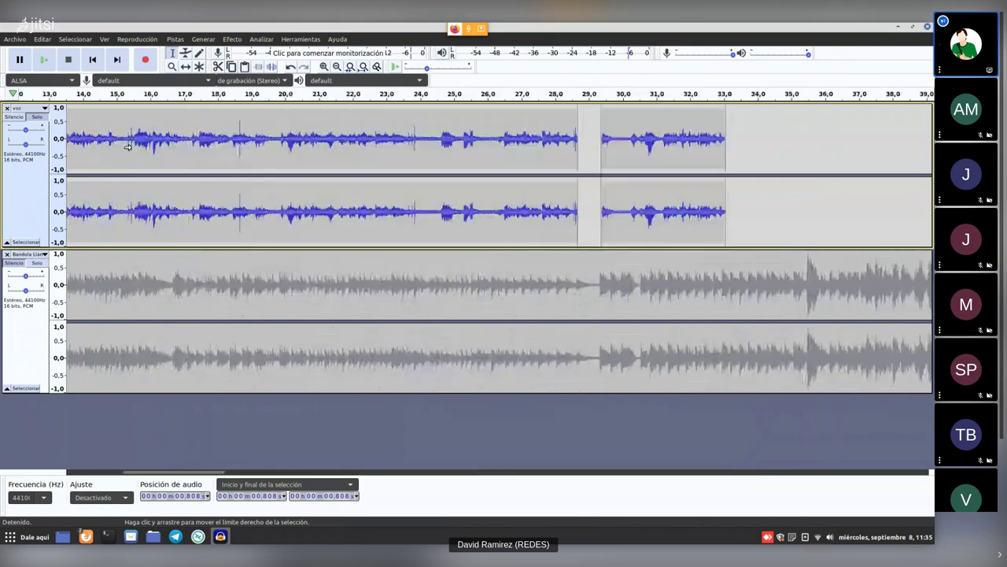
{"action": "scroll", "coordinate": [140, 145], "scroll_direction": "up", "scroll_amount": 2}
{"action": "scroll", "coordinate": [143, 144], "scroll_direction": "left", "scroll_amount": 10}
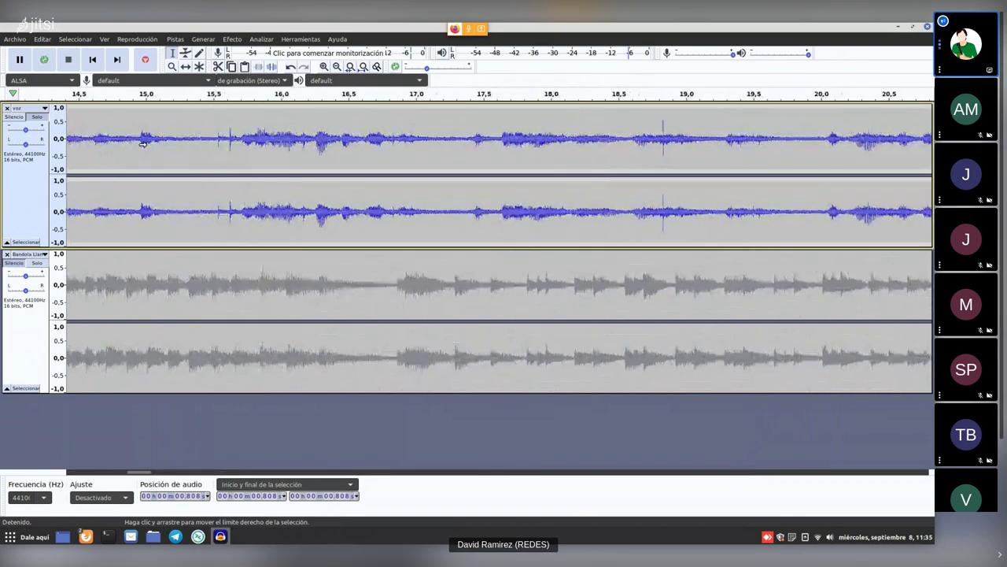
{"action": "scroll", "coordinate": [142, 144], "scroll_direction": "left", "scroll_amount": 12}
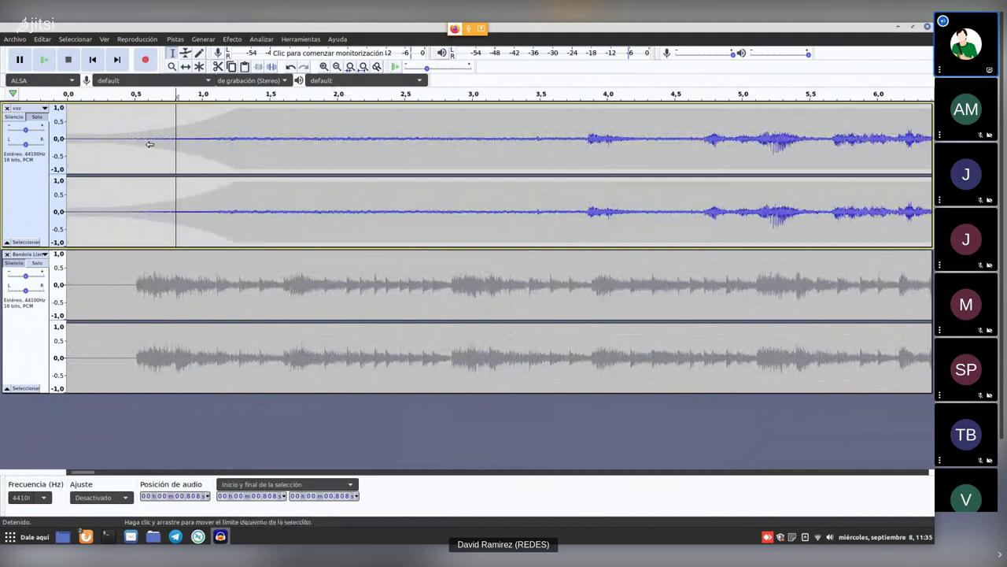
{"action": "scroll", "coordinate": [146, 144], "scroll_direction": "down", "scroll_amount": 3}
{"action": "scroll", "coordinate": [142, 142], "scroll_direction": "down", "scroll_amount": 1}
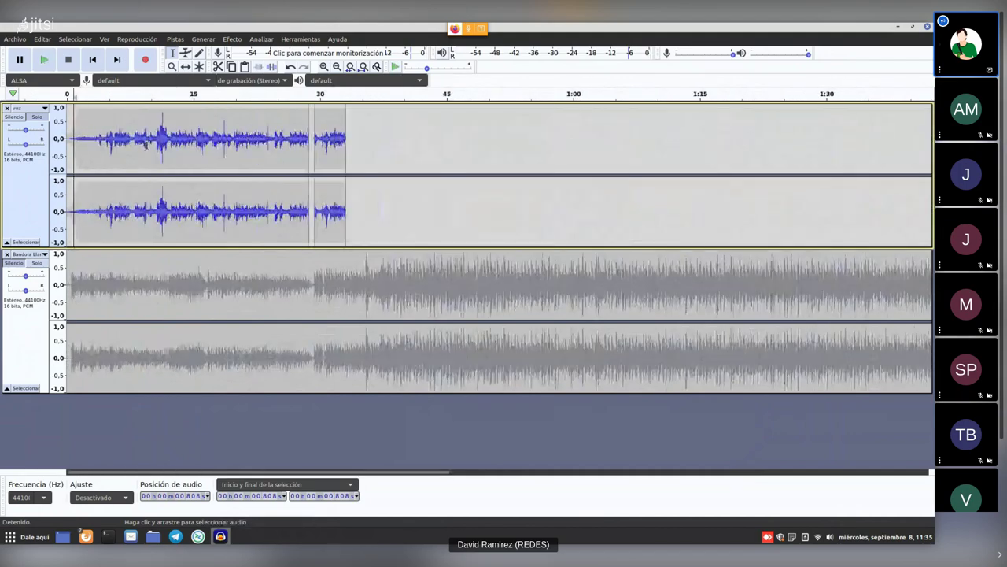
Open the Reducción de ruido effect with no audio selected, read its two-step instructions, and close the notice.
{"action": "left_click", "coordinate": [234, 40]}
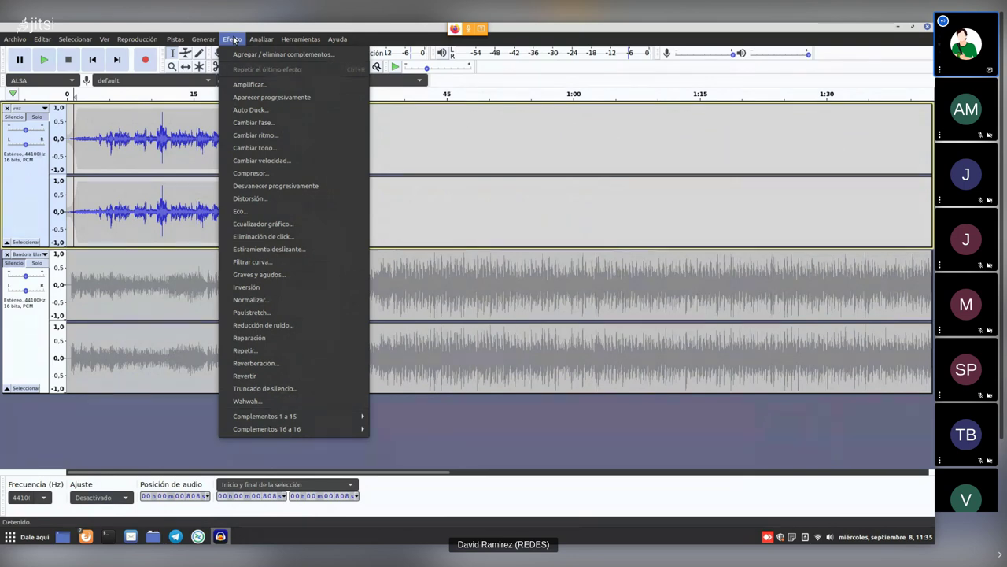
{"action": "left_click", "coordinate": [279, 329]}
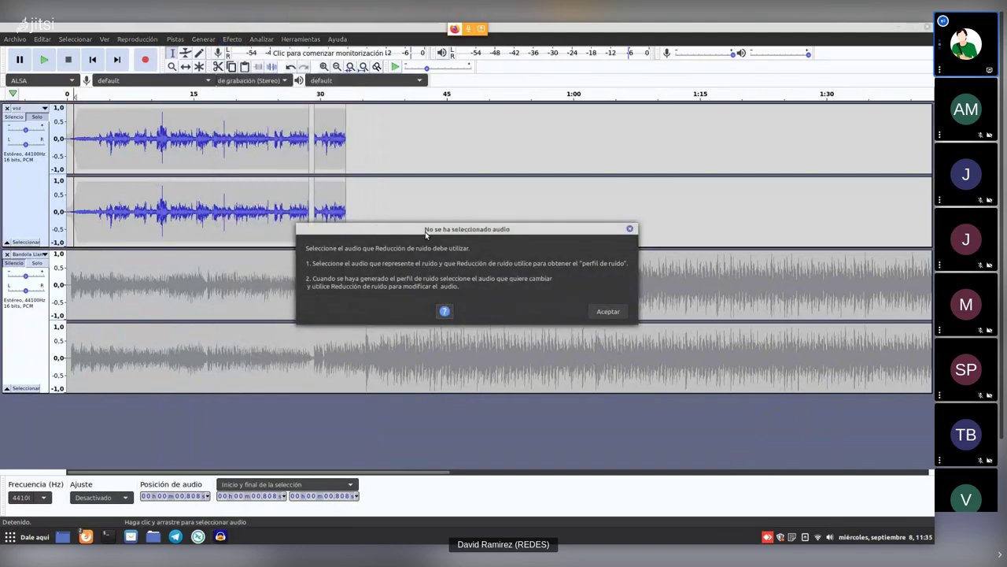
{"action": "left_click_drag", "start_coordinate": [426, 233], "coordinate": [423, 213]}
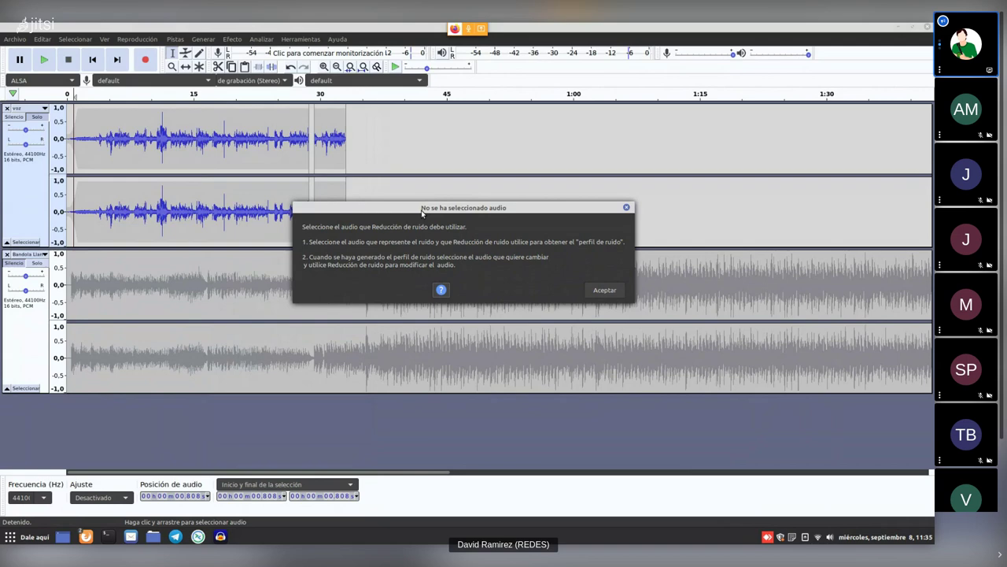
{"action": "left_click_drag", "start_coordinate": [431, 208], "coordinate": [407, 161]}
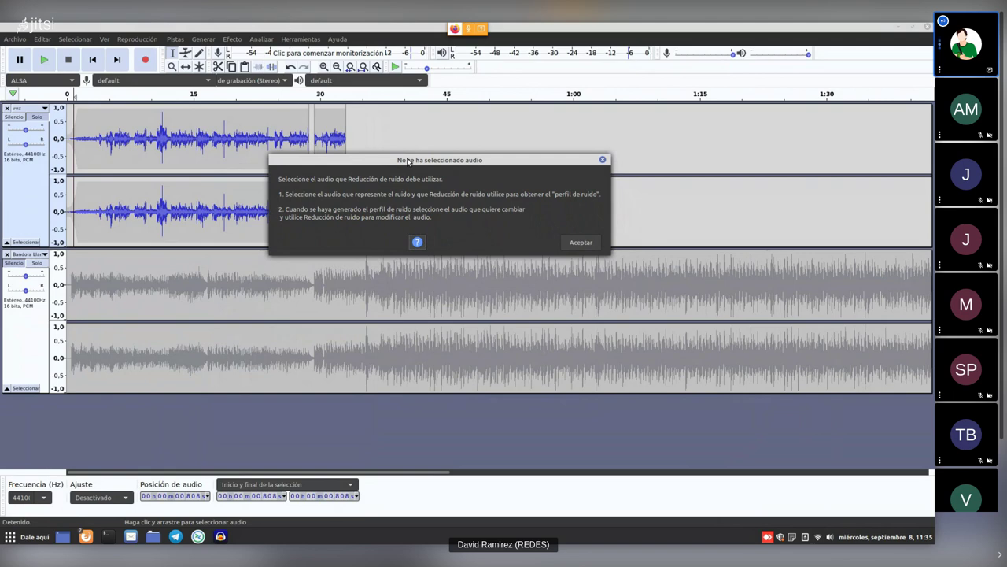
{"action": "left_click_drag", "start_coordinate": [433, 164], "coordinate": [400, 151]}
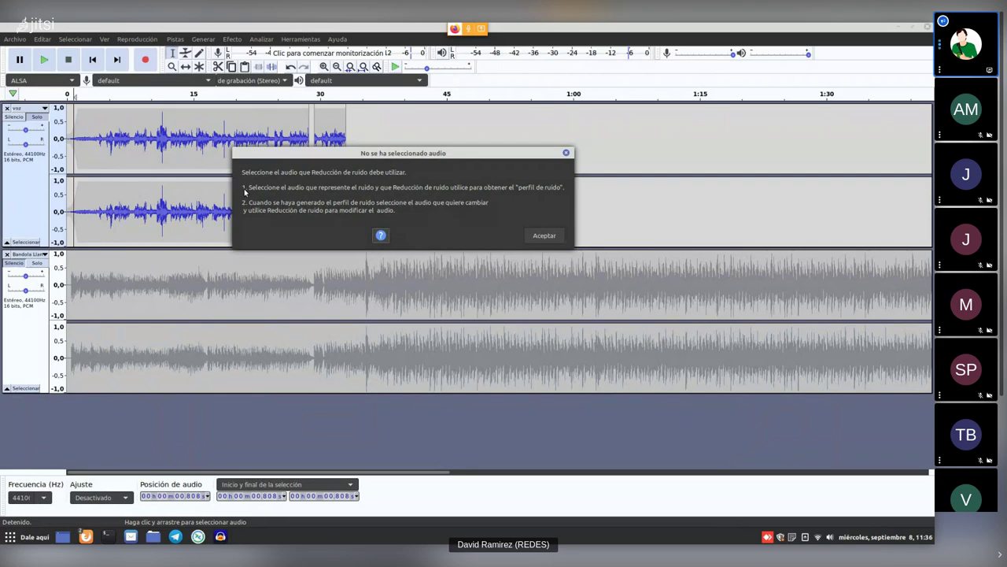
{"action": "left_click", "coordinate": [566, 153]}
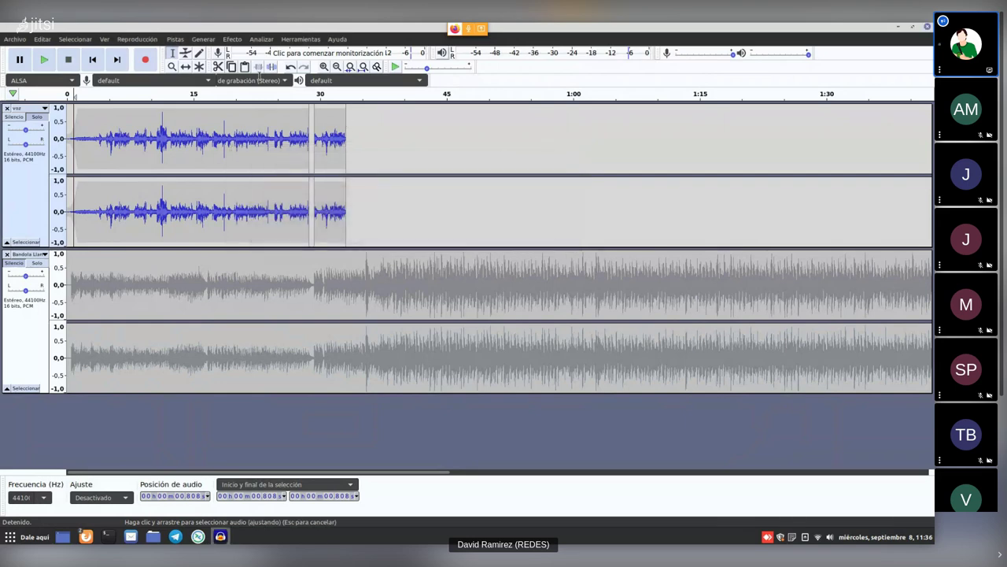
Reopen Reducción de ruido with only the cursor placed in the voice track, reread the noise-profile requirements, and dismiss the notice.
{"action": "left_click", "coordinate": [232, 39]}
{"action": "left_click", "coordinate": [116, 147]}
{"action": "left_click_drag", "start_coordinate": [83, 140], "coordinate": [120, 141]}
{"action": "left_click", "coordinate": [150, 142]}
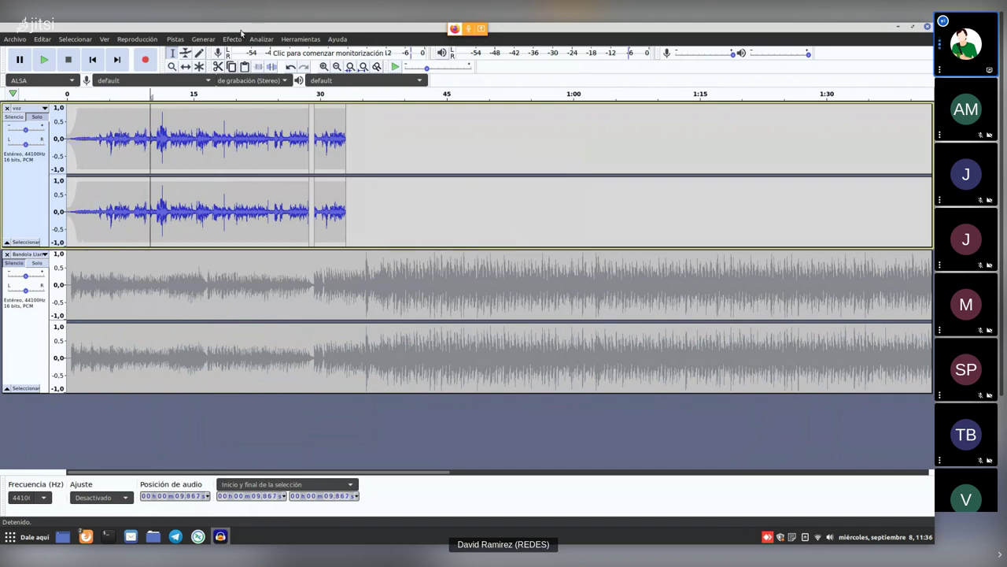
{"action": "left_click", "coordinate": [229, 40]}
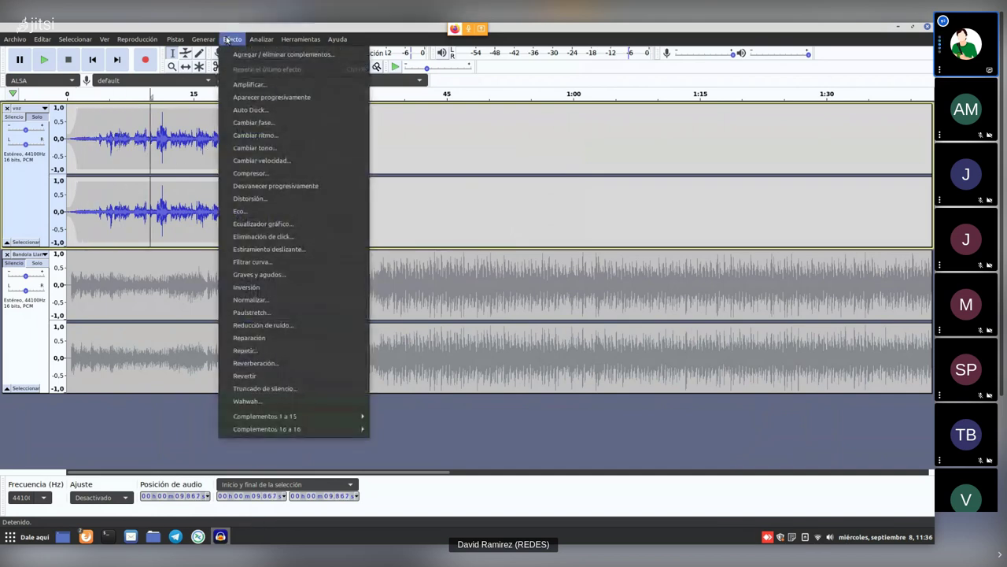
{"action": "left_click", "coordinate": [290, 325]}
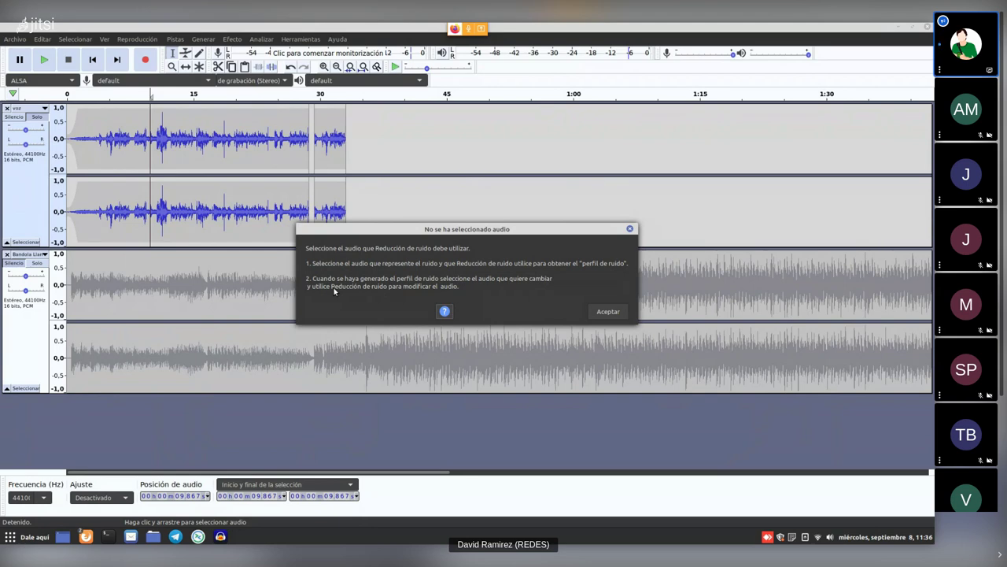
{"action": "left_click", "coordinate": [606, 312]}
{"action": "left_click", "coordinate": [85, 143]}
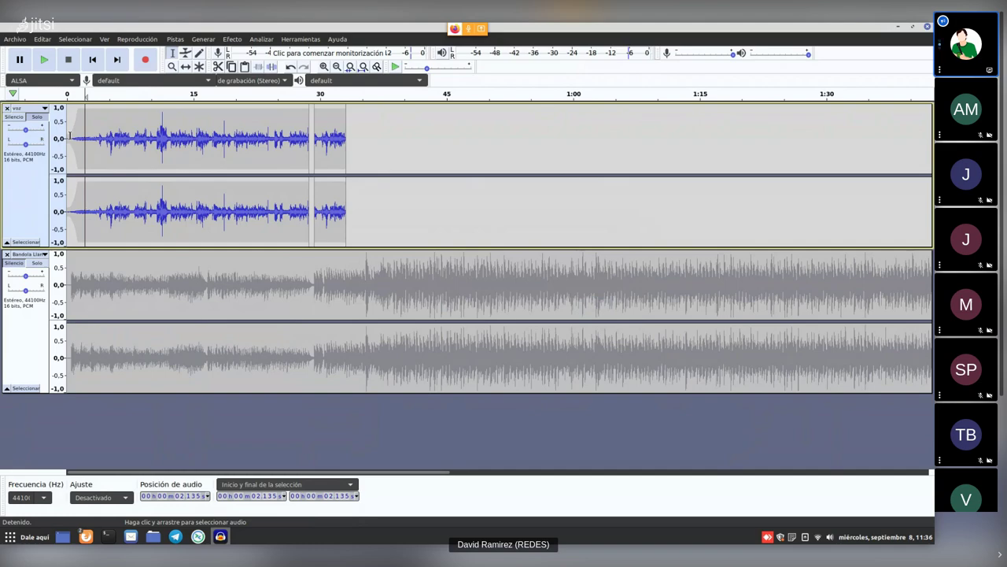
{"action": "left_click_drag", "start_coordinate": [70, 136], "coordinate": [85, 136]}
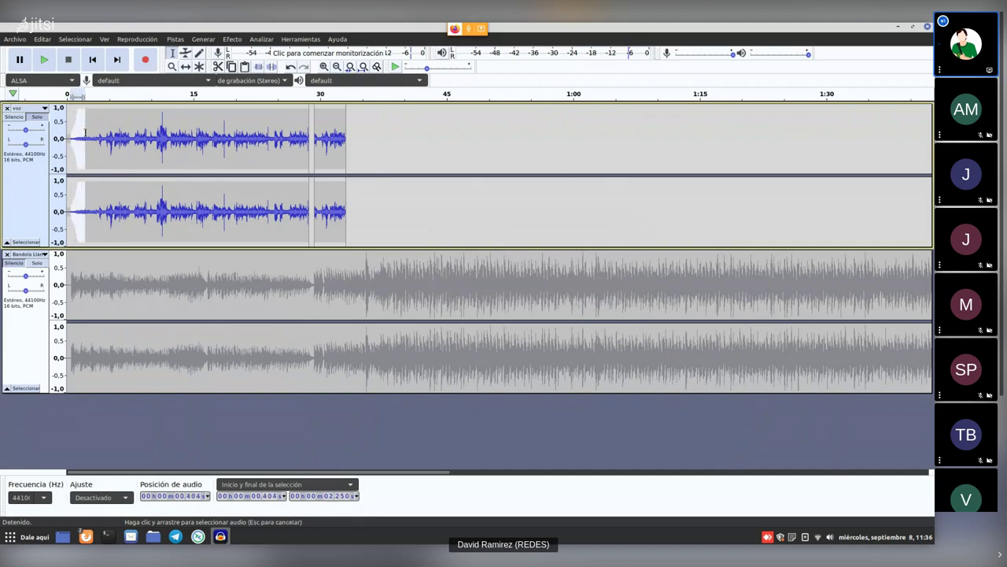
{"action": "left_click", "coordinate": [85, 136]}
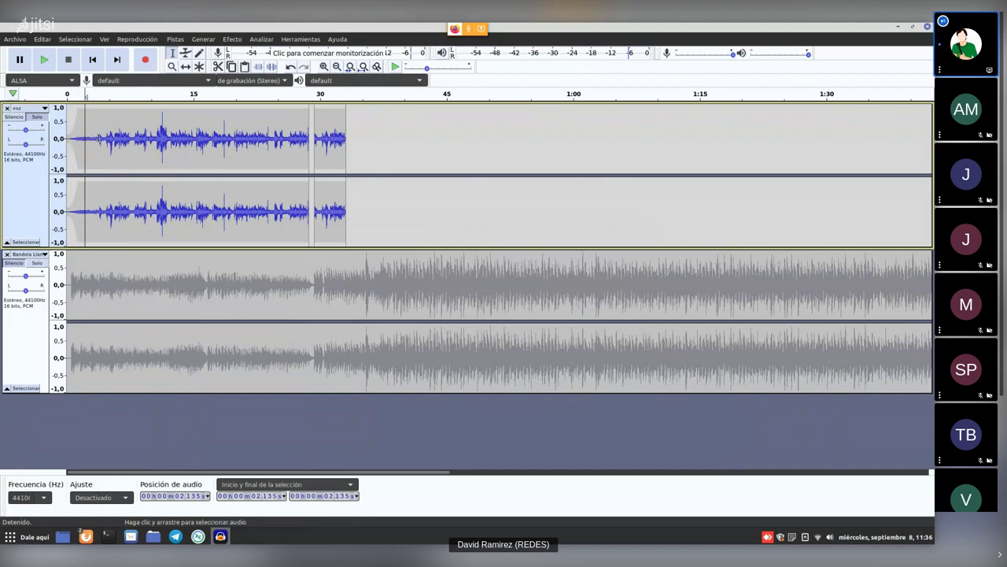
Select the voice track's quiet opening from 0 to about 3.84 s and obtain its noise profile with Reducción de ruido.
{"action": "scroll", "coordinate": [116, 139], "scroll_direction": "up", "scroll_amount": 4}
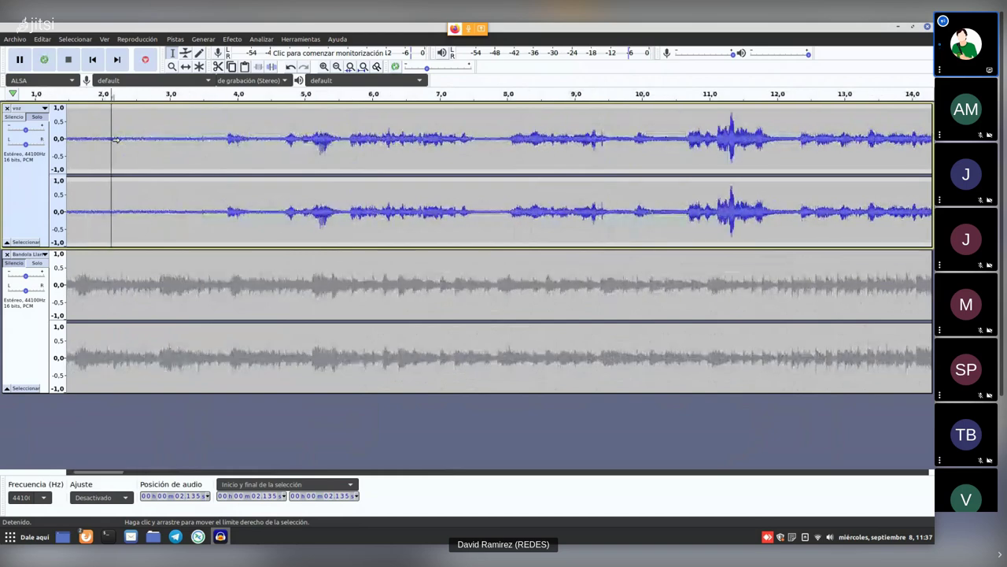
{"action": "scroll", "coordinate": [116, 140], "scroll_direction": "left", "scroll_amount": 2}
{"action": "left_click", "coordinate": [328, 137]}
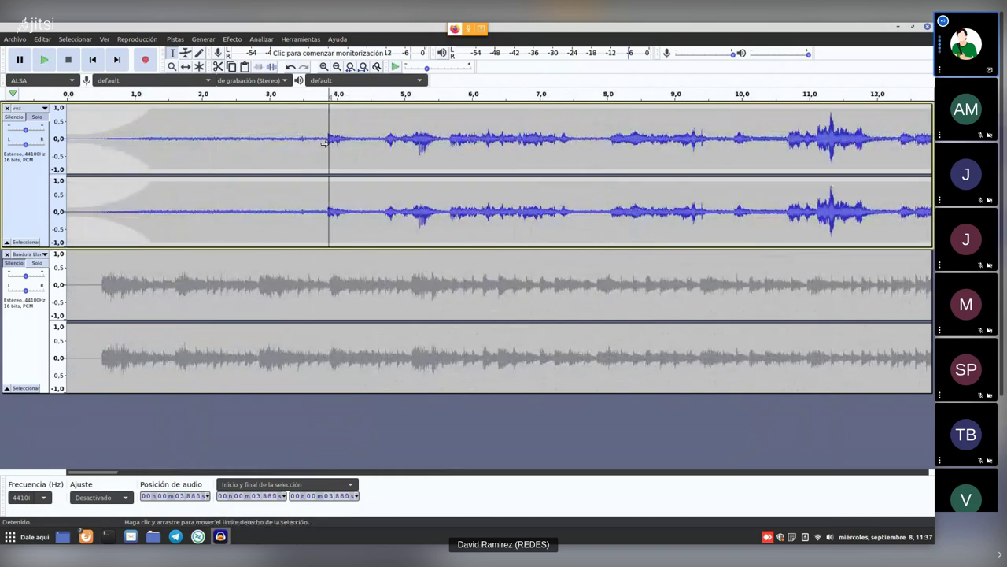
{"action": "left_click_drag", "start_coordinate": [326, 138], "coordinate": [98, 143]}
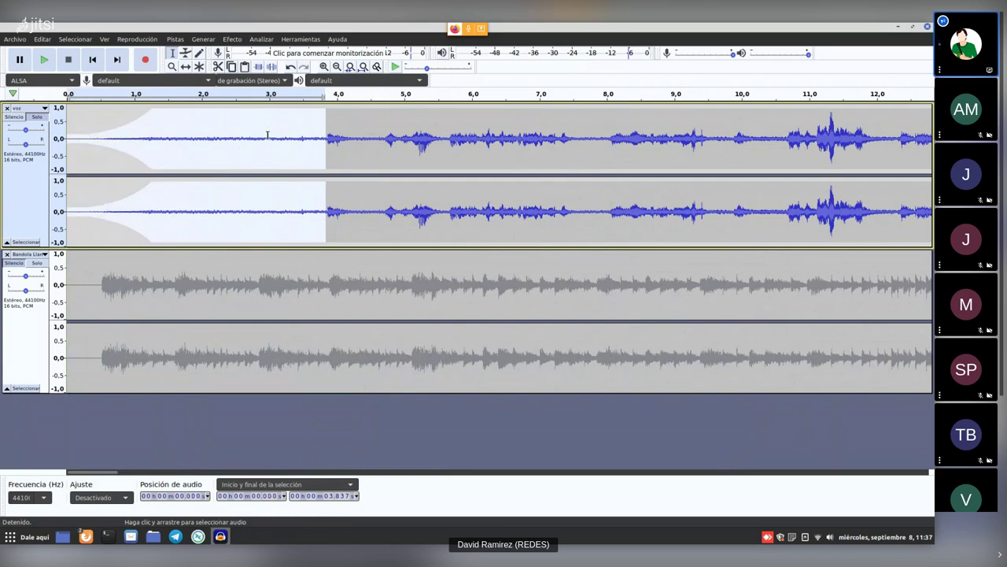
{"action": "left_click", "coordinate": [237, 40]}
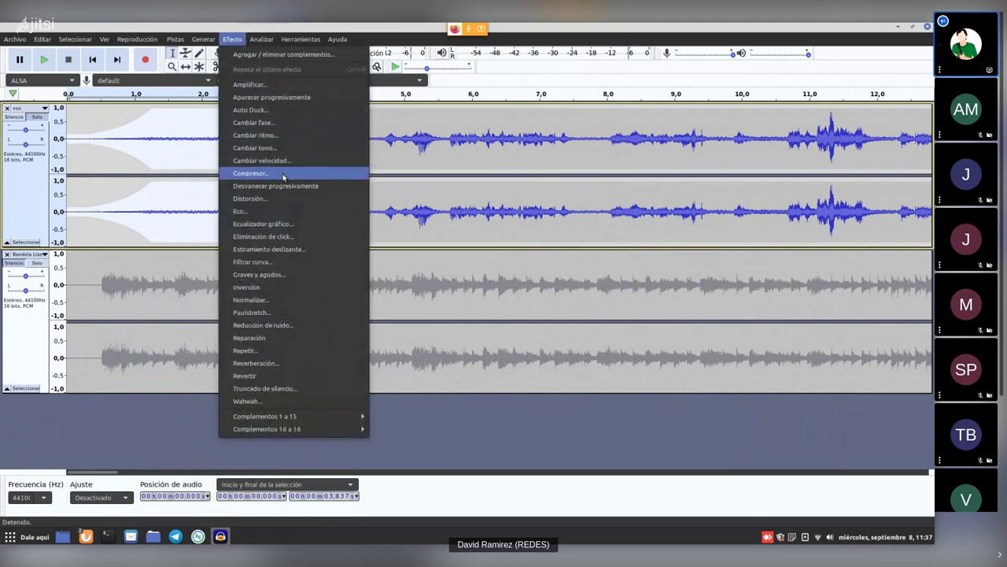
{"action": "left_click", "coordinate": [279, 327]}
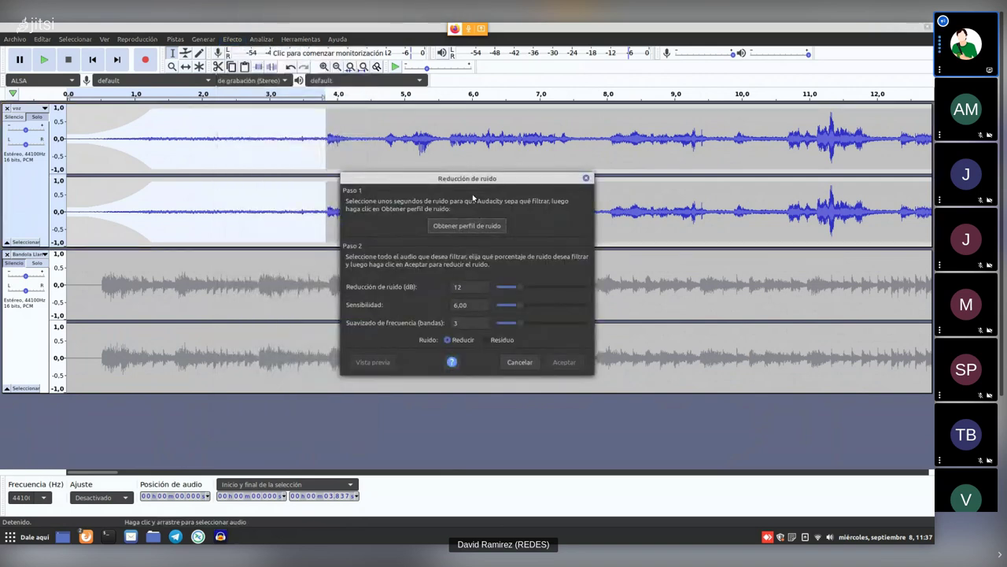
{"action": "left_click_drag", "start_coordinate": [477, 183], "coordinate": [497, 139]}
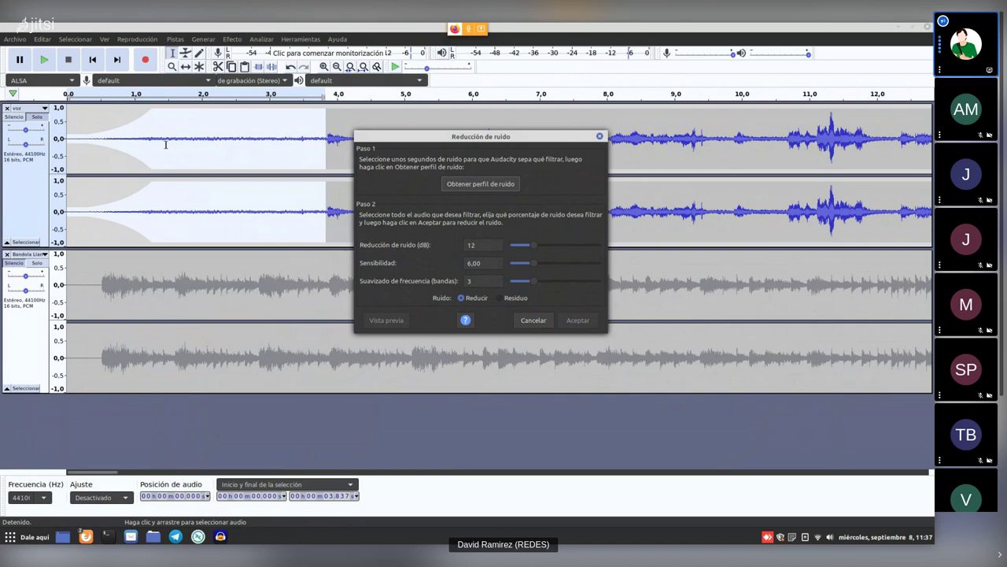
{"action": "left_click", "coordinate": [490, 184]}
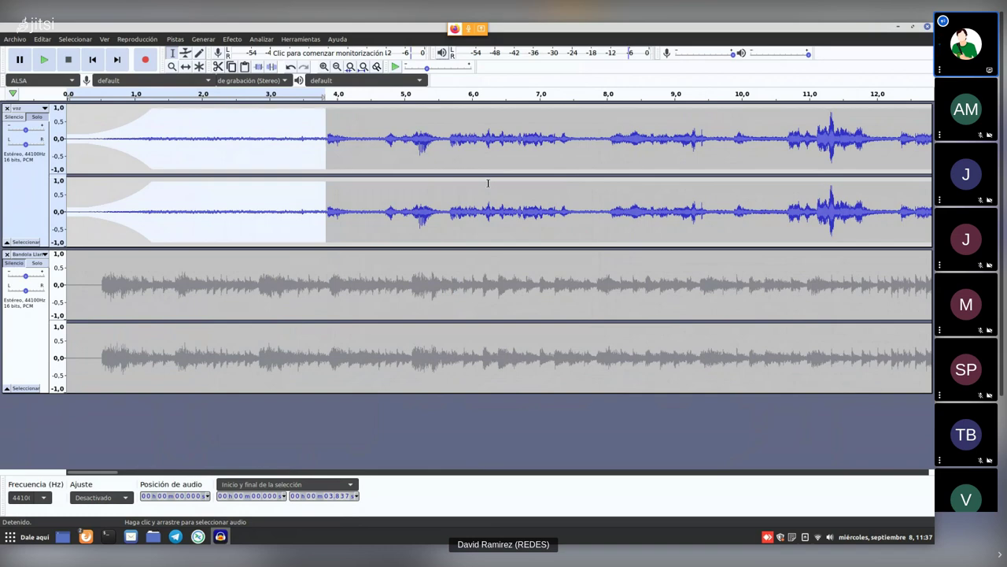
{"action": "left_click", "coordinate": [279, 137]}
{"action": "left_click_drag", "start_coordinate": [224, 138], "coordinate": [259, 138]}
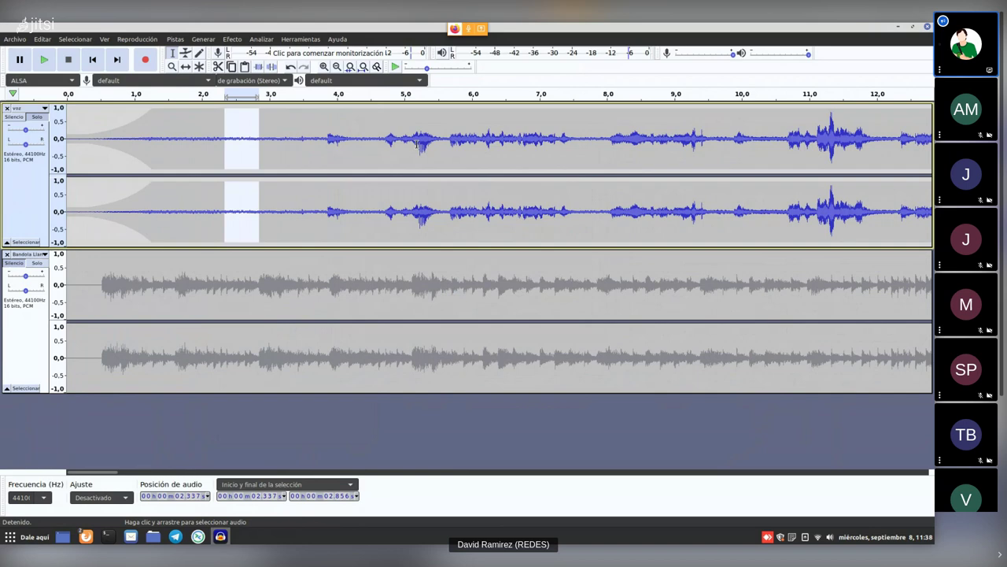
{"action": "left_click", "coordinate": [243, 141]}
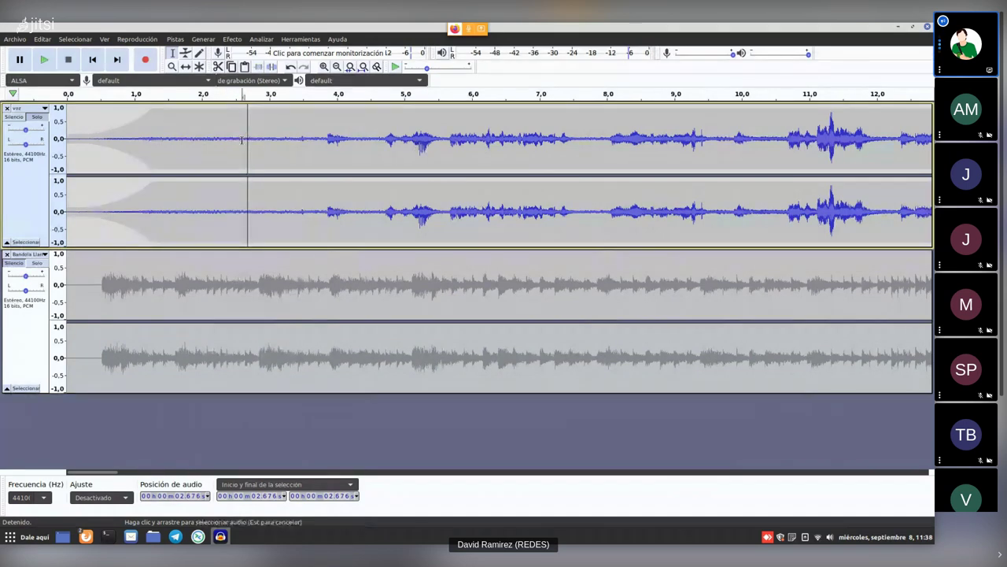
Apply Reducción de ruido to the first voice clip, 0 to 28.667 s, with 12 dB reduction, sensitivity 6,00 and 3 smoothing bands.
{"action": "double_click", "coordinate": [242, 140]}
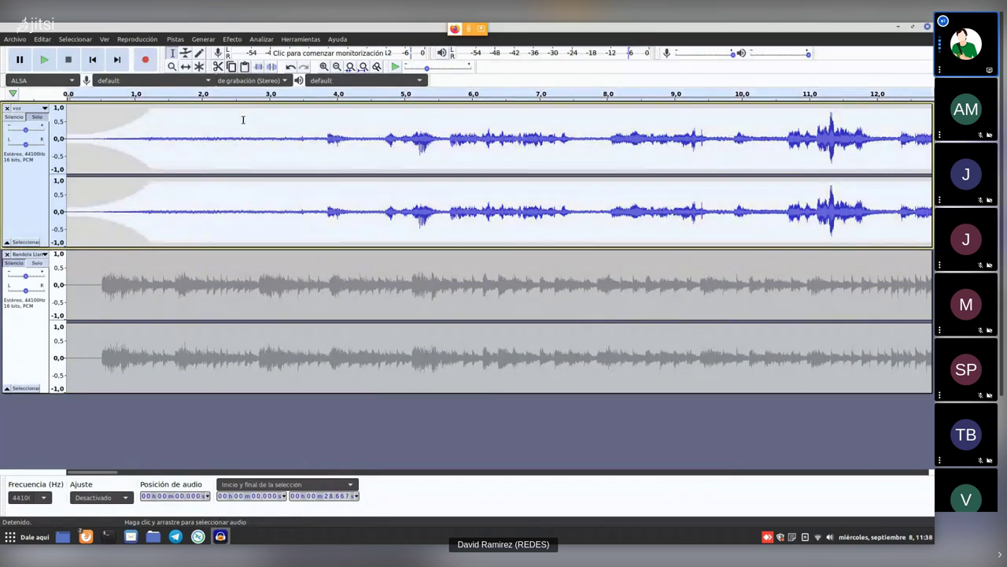
{"action": "left_click", "coordinate": [232, 39]}
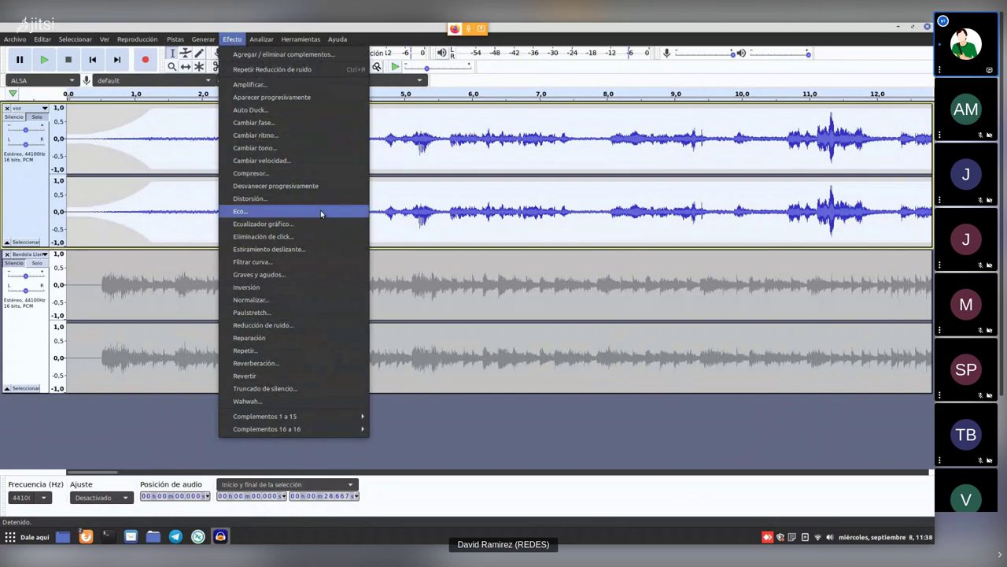
{"action": "left_click", "coordinate": [276, 327]}
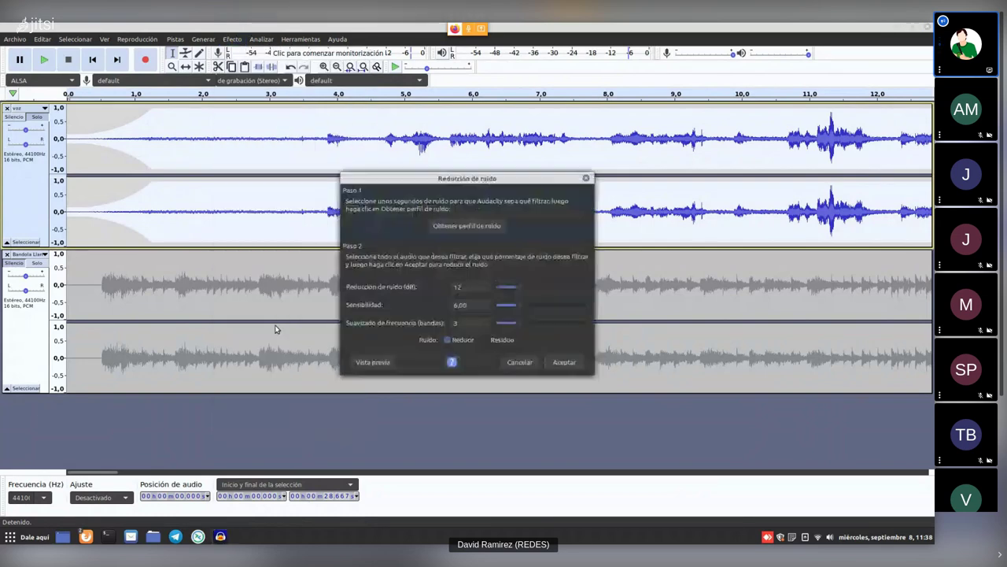
{"action": "left_click_drag", "start_coordinate": [434, 180], "coordinate": [475, 123]}
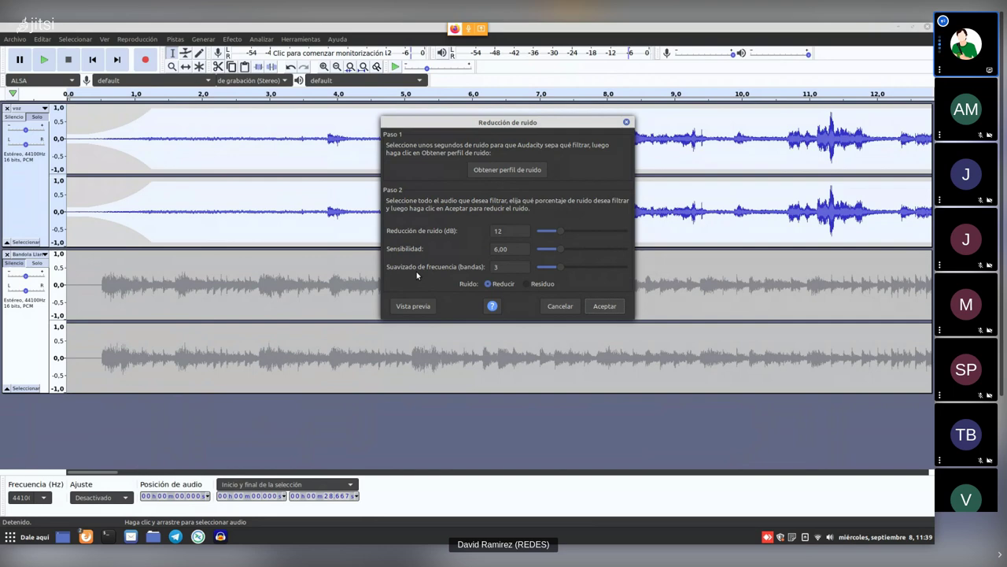
{"action": "mouse_move", "coordinate": [559, 231]}
{"action": "left_mouse_down"}
{"action": "mouse_move", "coordinate": [597, 231]}
{"action": "mouse_move", "coordinate": [550, 234]}
{"action": "mouse_move", "coordinate": [563, 234]}
{"action": "left_mouse_up"}
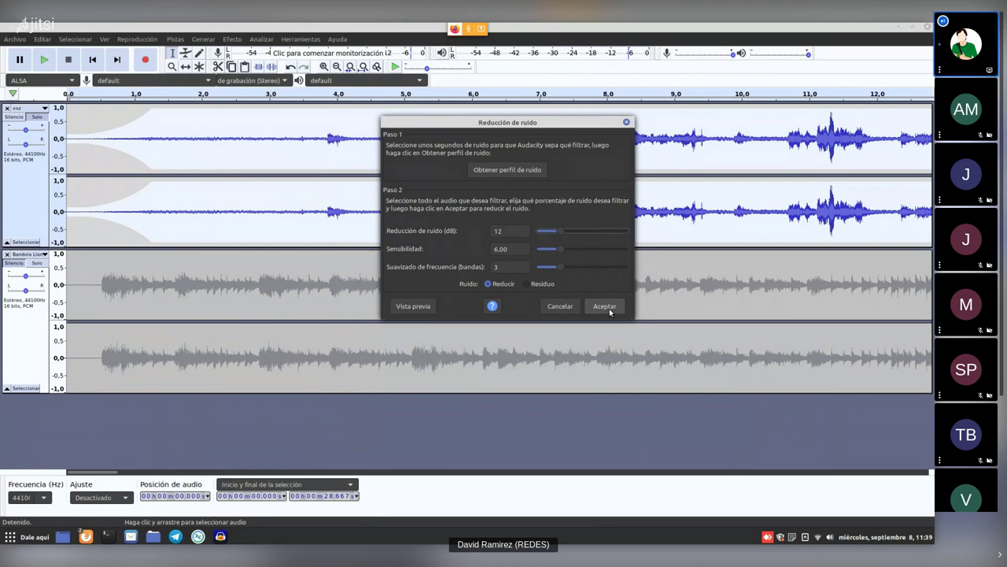
{"action": "left_click", "coordinate": [418, 307]}
{"action": "left_click", "coordinate": [604, 307]}
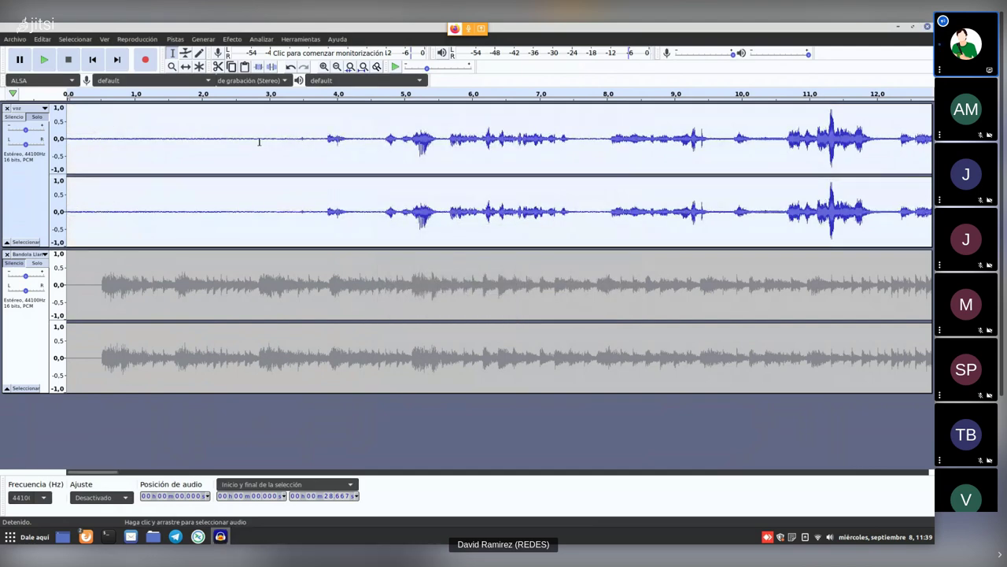
Check the quiet opening of the processed voice clip and undo the noise reduction.
{"action": "left_click_drag", "start_coordinate": [150, 138], "coordinate": [258, 139]}
{"action": "left_click", "coordinate": [289, 139]}
{"action": "key", "text": "space"}
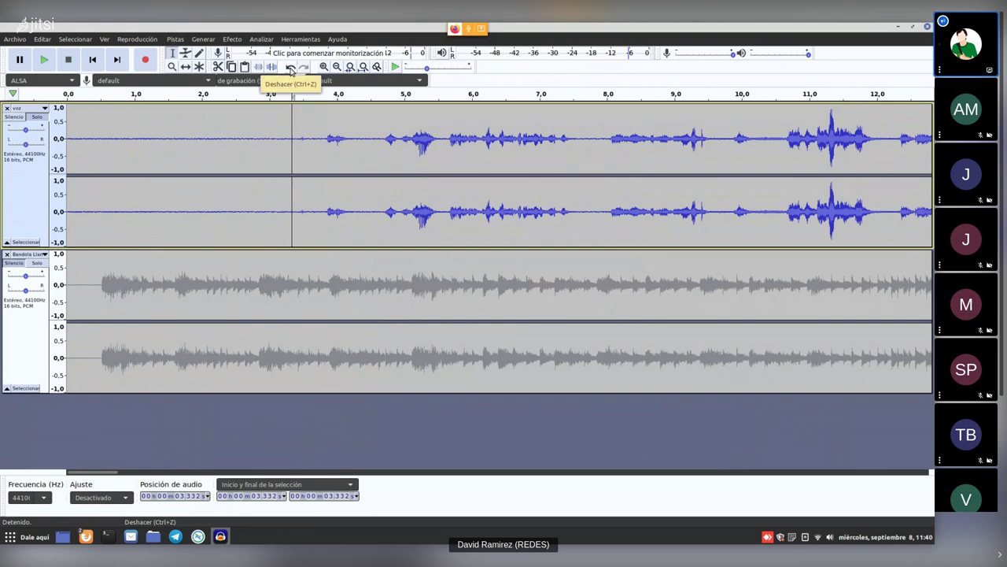
{"action": "left_click", "coordinate": [290, 68]}
Select the voice track's quiet stretch from about 1.59 to 3.84 s and obtain its noise profile with Reducción de ruido.
{"action": "left_click", "coordinate": [246, 140]}
{"action": "left_click", "coordinate": [237, 143]}
{"action": "left_click", "coordinate": [163, 135]}
{"action": "left_click_drag", "start_coordinate": [196, 135], "coordinate": [266, 134]}
{"action": "left_click_drag", "start_coordinate": [76, 140], "coordinate": [321, 138]}
{"action": "left_click", "coordinate": [196, 135]}
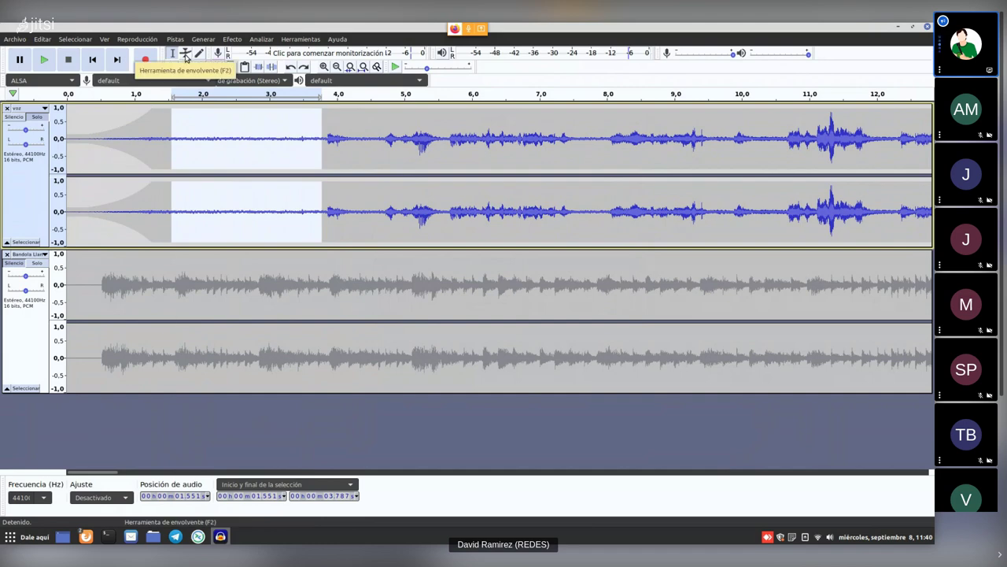
{"action": "left_click", "coordinate": [176, 134]}
{"action": "left_click_drag", "start_coordinate": [174, 137], "coordinate": [325, 137]}
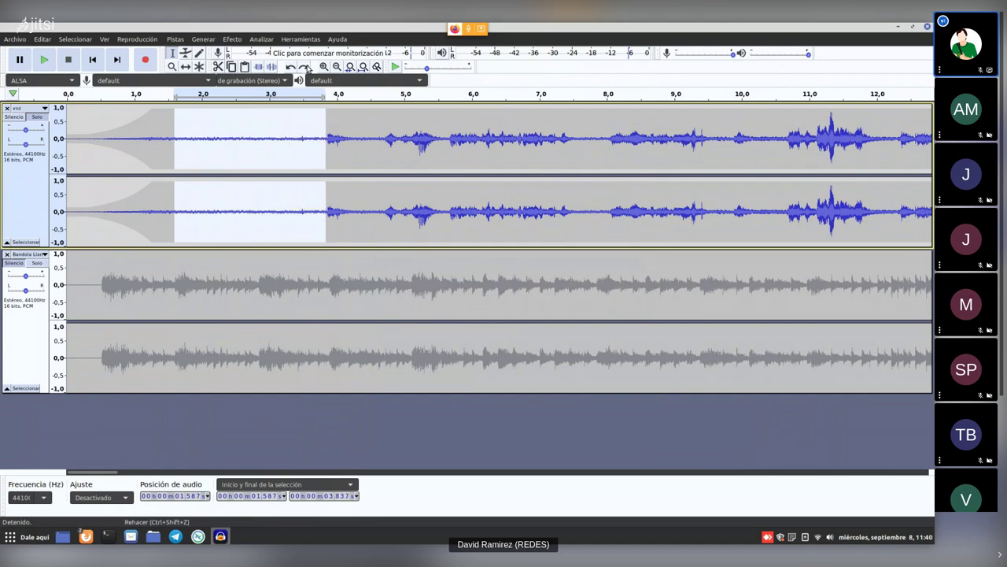
{"action": "left_click", "coordinate": [232, 39]}
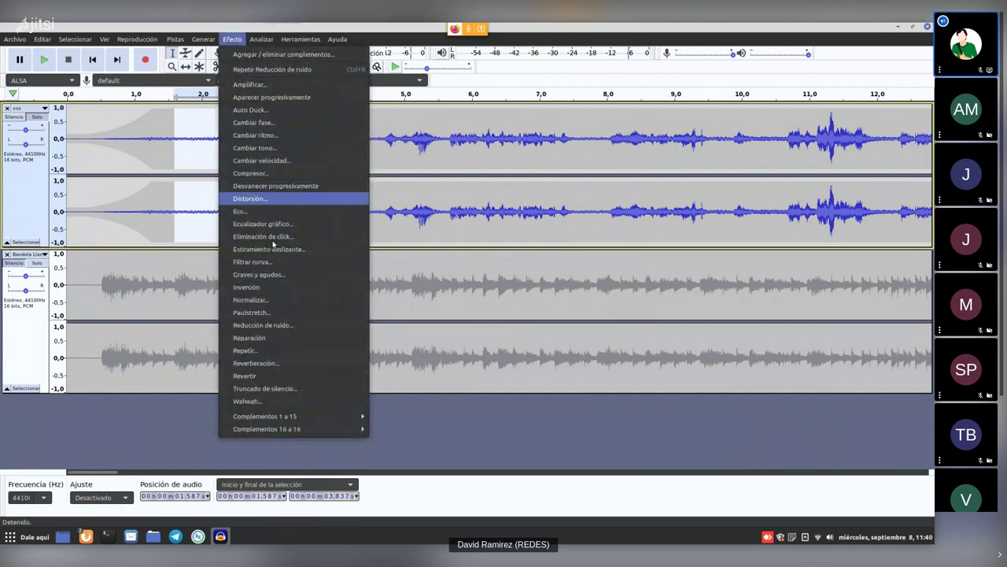
{"action": "left_click", "coordinate": [268, 325]}
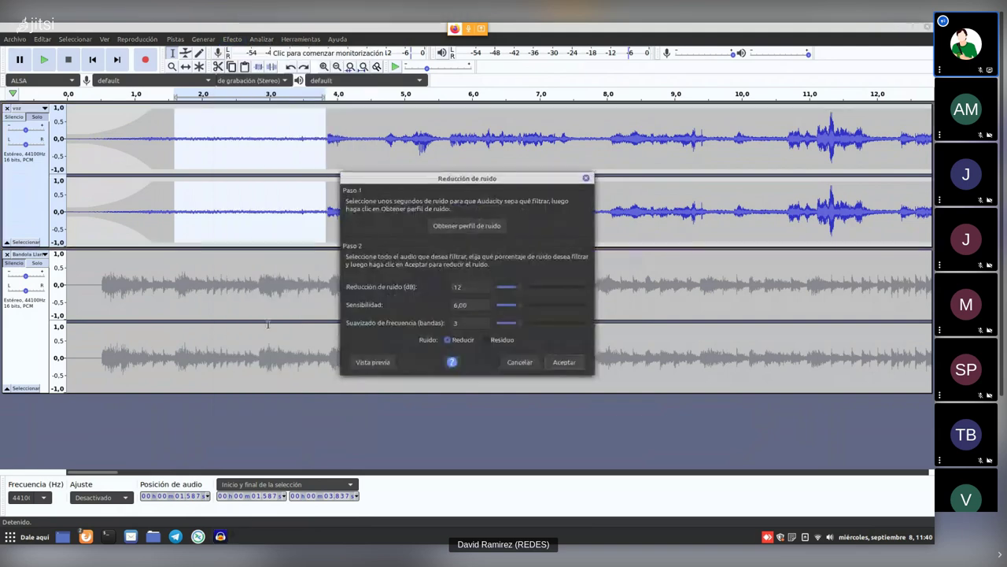
{"action": "left_click", "coordinate": [461, 227]}
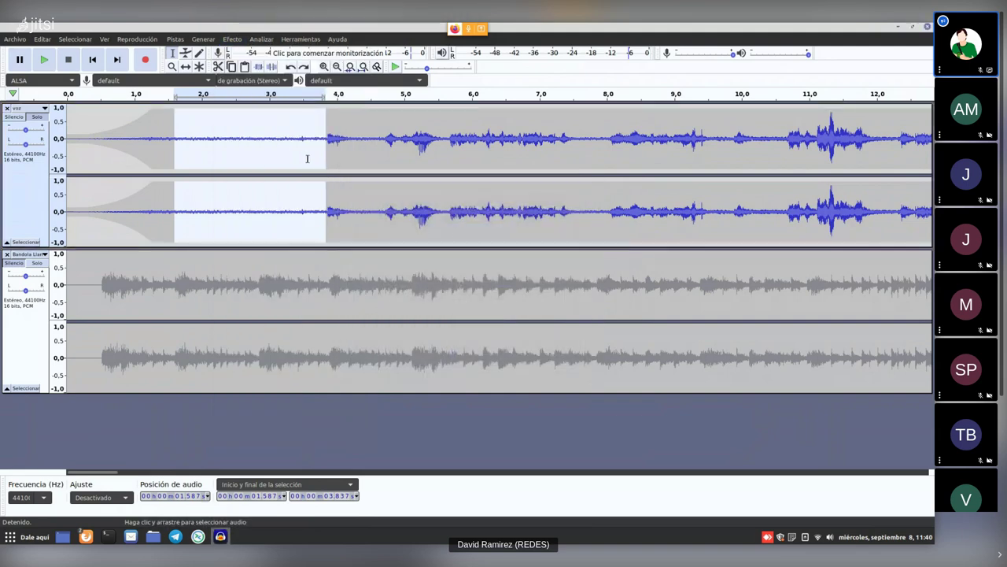
Select the entire first voice clip, 0 to 28.667 s, and apply Reducción de ruido to it with the unchanged reduction settings.
{"action": "left_click", "coordinate": [272, 140]}
{"action": "double_click", "coordinate": [273, 140]}
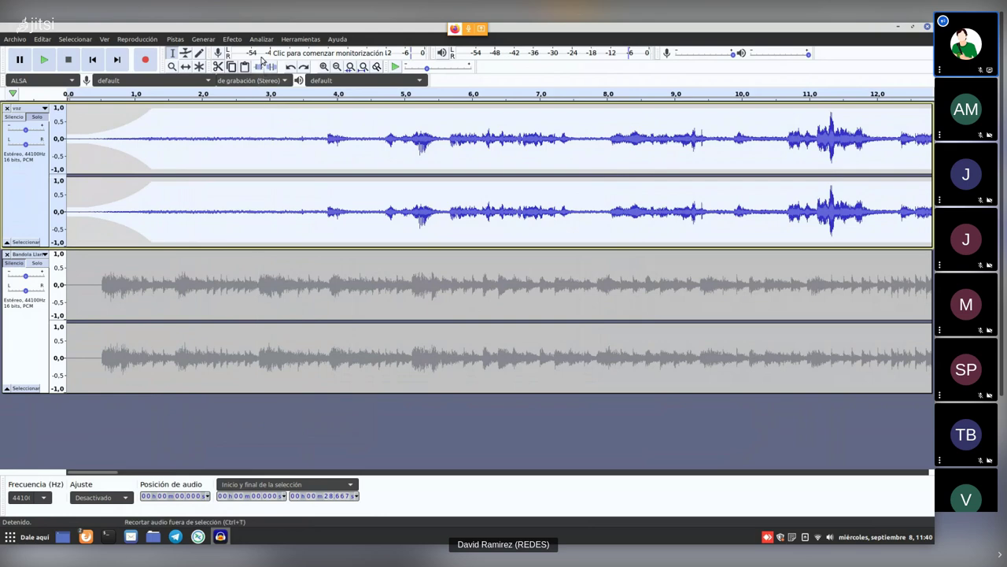
{"action": "left_click", "coordinate": [233, 40]}
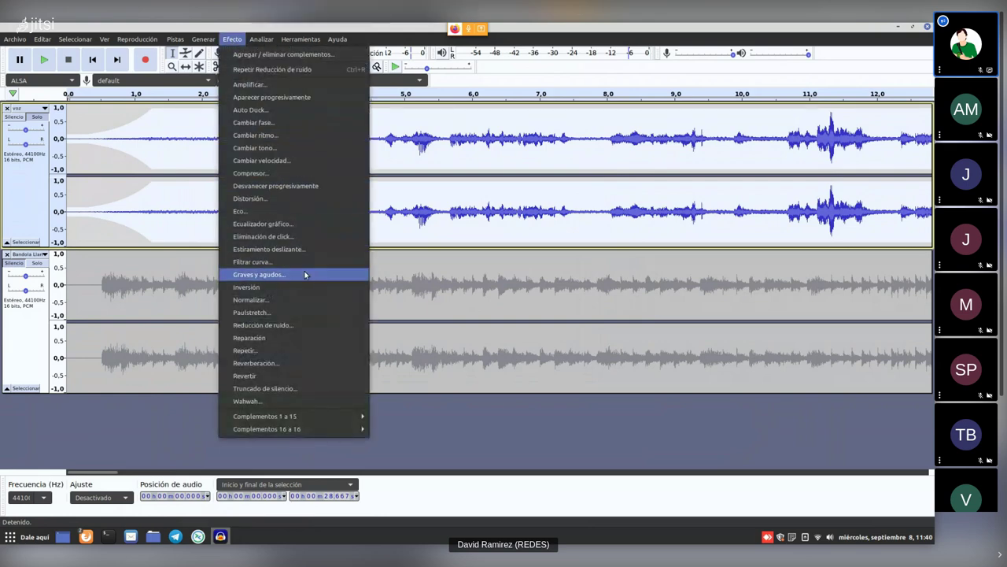
{"action": "left_click", "coordinate": [298, 325]}
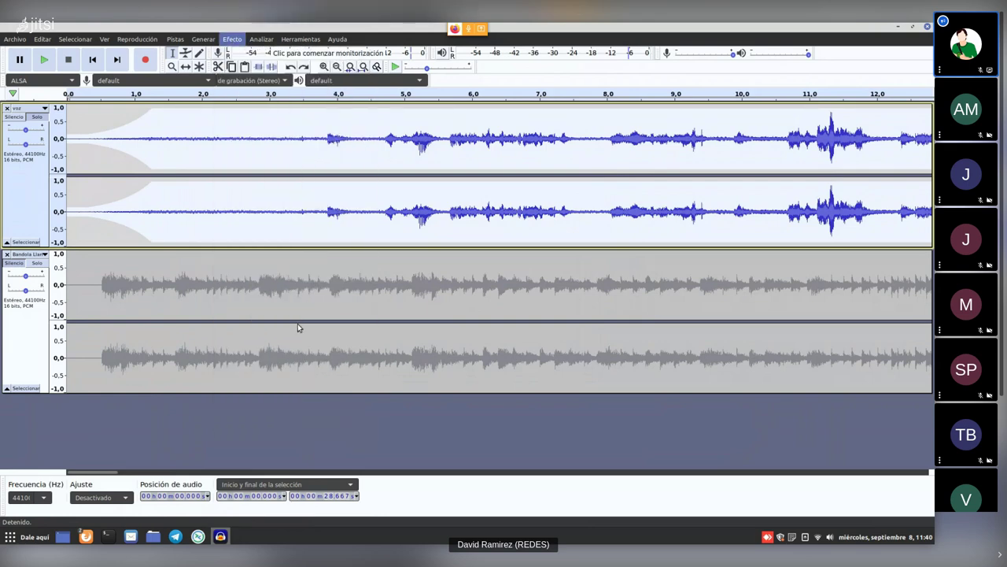
{"action": "left_click", "coordinate": [567, 365]}
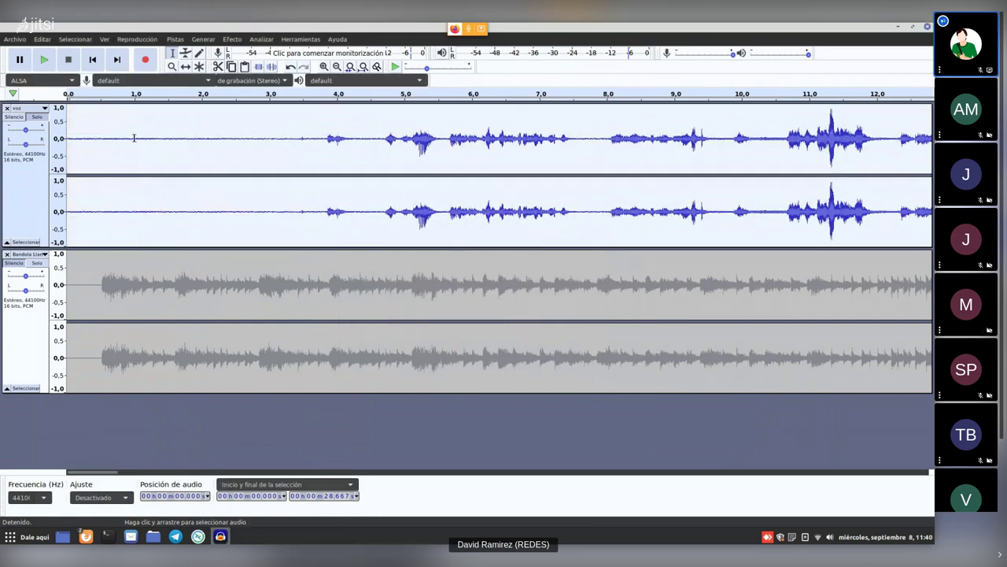
Play the noise-reduced voice clip from about 0.27 s and stop the playback.
{"action": "left_click", "coordinate": [133, 138]}
{"action": "left_click", "coordinate": [255, 157]}
{"action": "left_click", "coordinate": [85, 134]}
{"action": "left_click", "coordinate": [45, 60]}
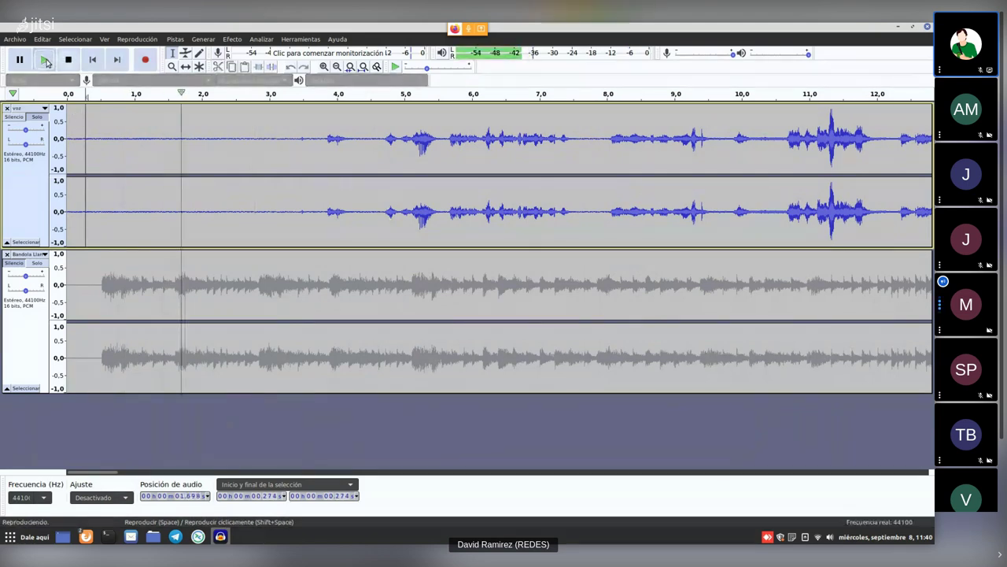
{"action": "left_click", "coordinate": [70, 61]}
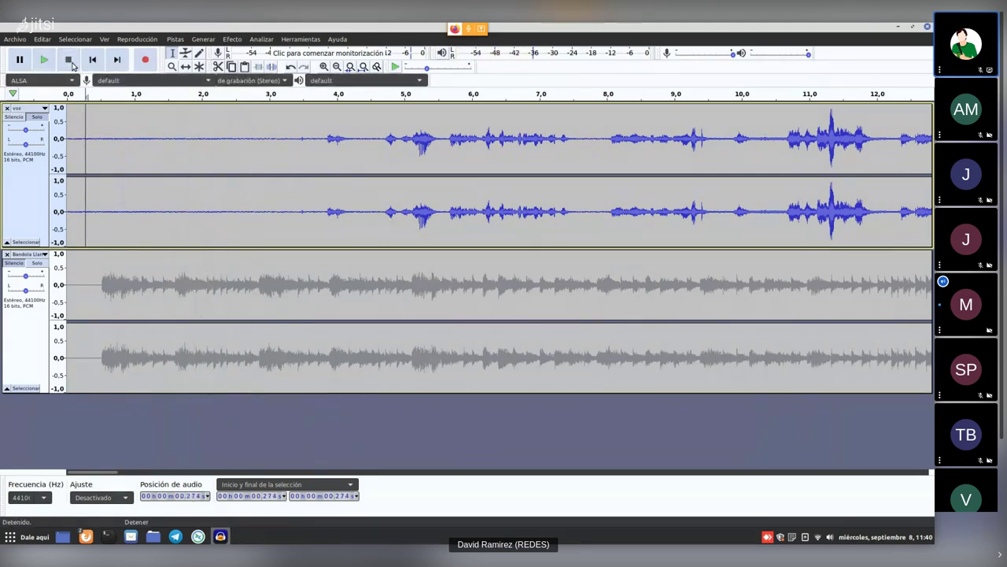
Switch to the Jitsi meeting in Firefox, unmute the microphone, and return to the voice track in Audacity.
{"action": "key", "text": "alt+Tab"}
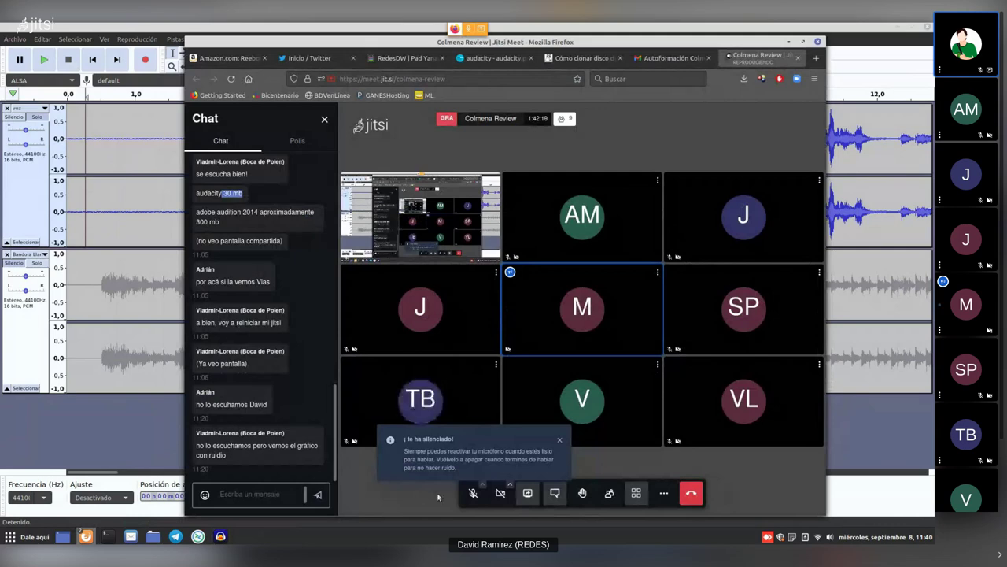
{"action": "left_click", "coordinate": [473, 493]}
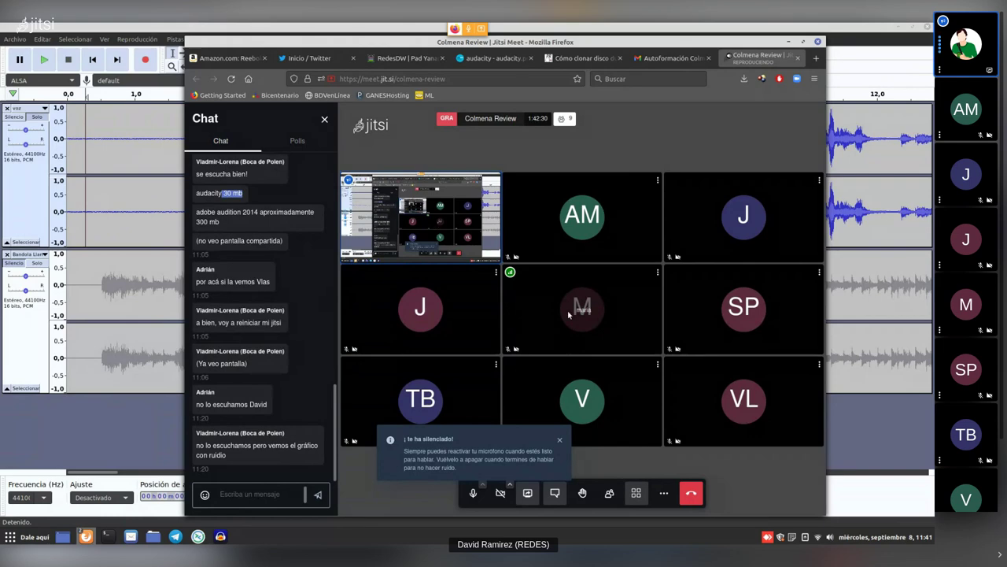
{"action": "left_click", "coordinate": [125, 138]}
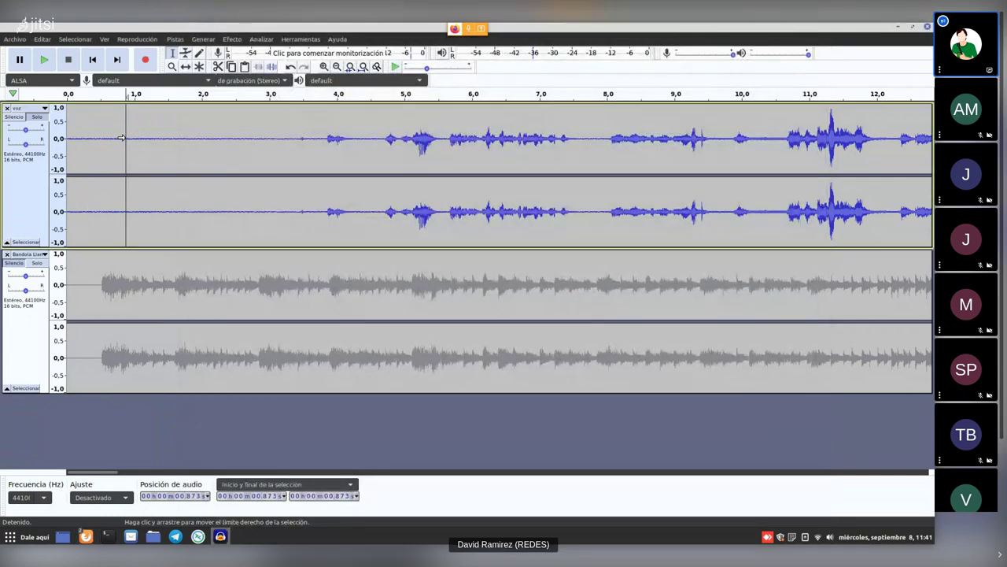
Play the noise-reduced voice clip from about 0.45 s through its spoken part and stop the playback.
{"action": "left_click_drag", "start_coordinate": [76, 137], "coordinate": [292, 136]}
{"action": "left_click", "coordinate": [246, 138]}
{"action": "left_click", "coordinate": [97, 142]}
{"action": "left_click", "coordinate": [45, 61]}
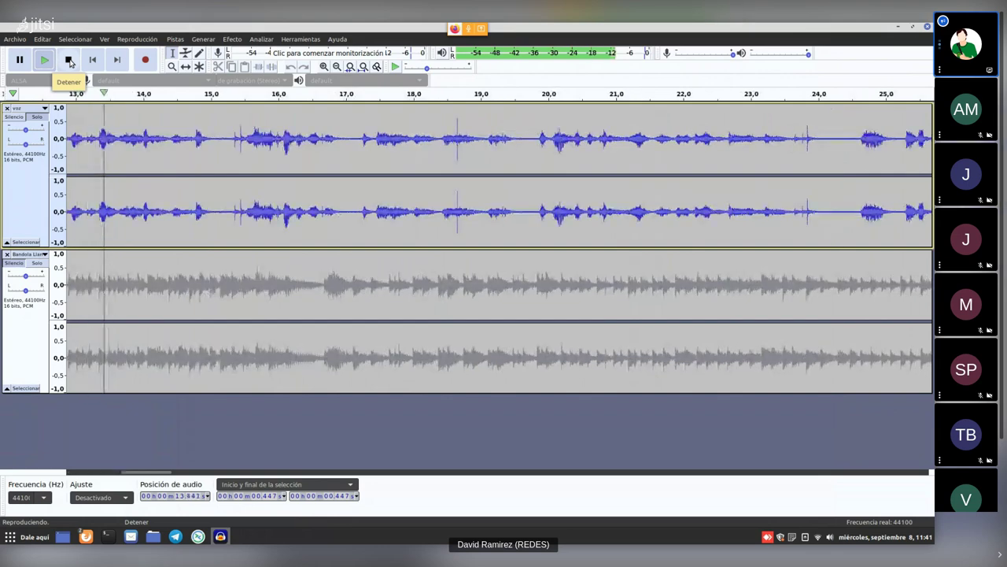
{"action": "left_click", "coordinate": [74, 63]}
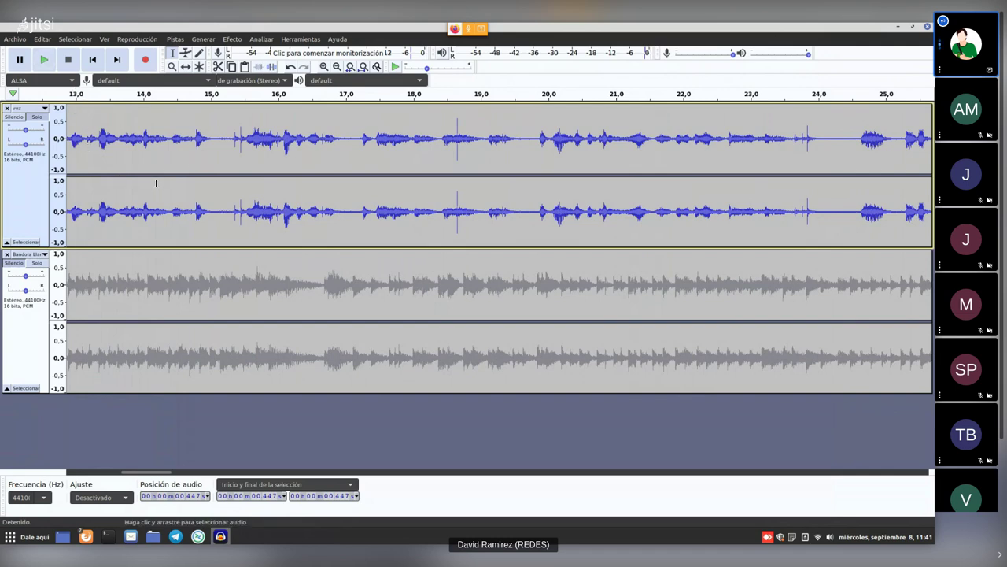
Review the voice track's cleaned opening, and play the second voice clip from about 29.56 s for comparison, stopping the playback.
{"action": "left_click", "coordinate": [172, 132]}
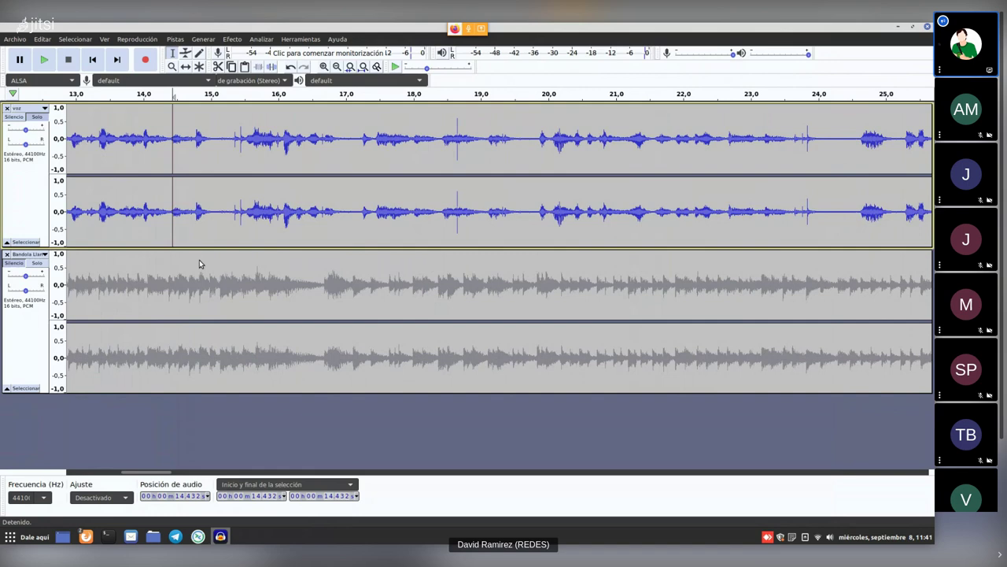
{"action": "scroll", "coordinate": [202, 237], "scroll_direction": "left", "scroll_amount": 8}
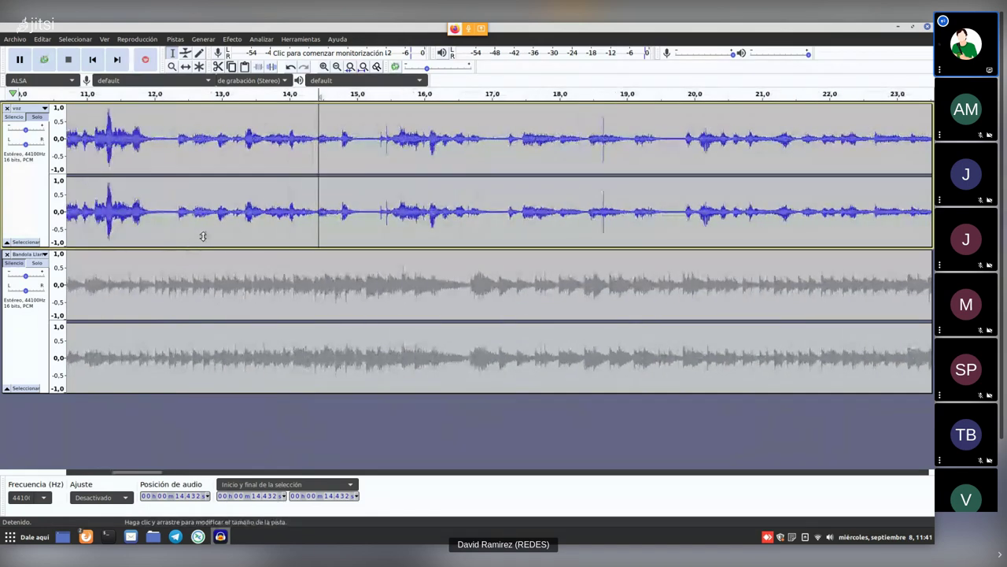
{"action": "scroll", "coordinate": [203, 236], "scroll_direction": "left", "scroll_amount": 5}
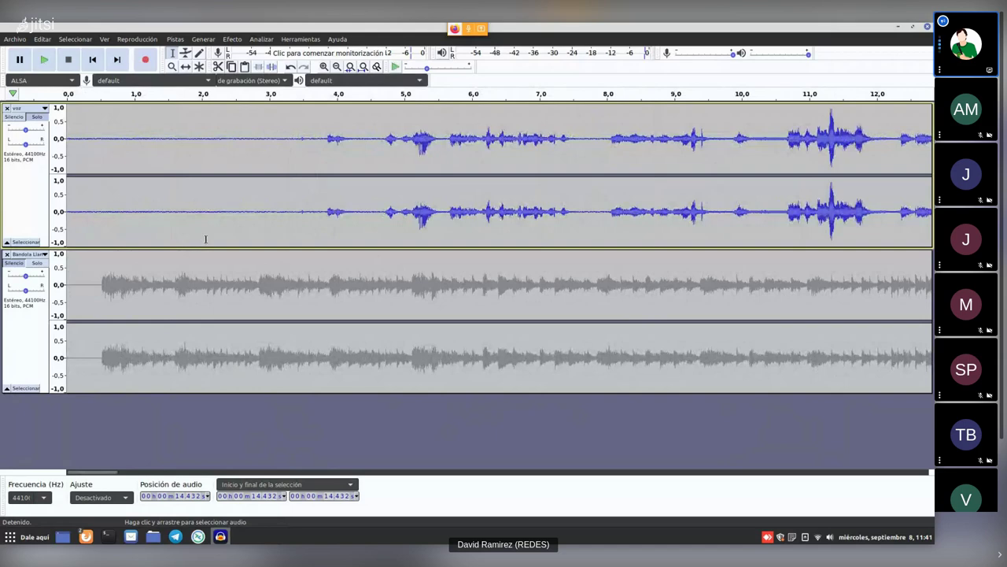
{"action": "left_click", "coordinate": [206, 140]}
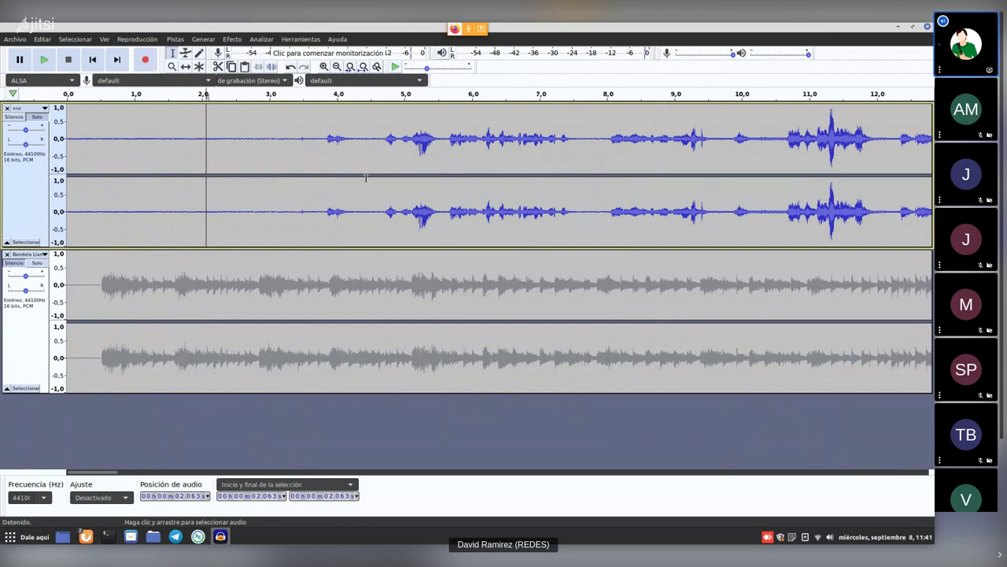
{"action": "left_click", "coordinate": [322, 139]}
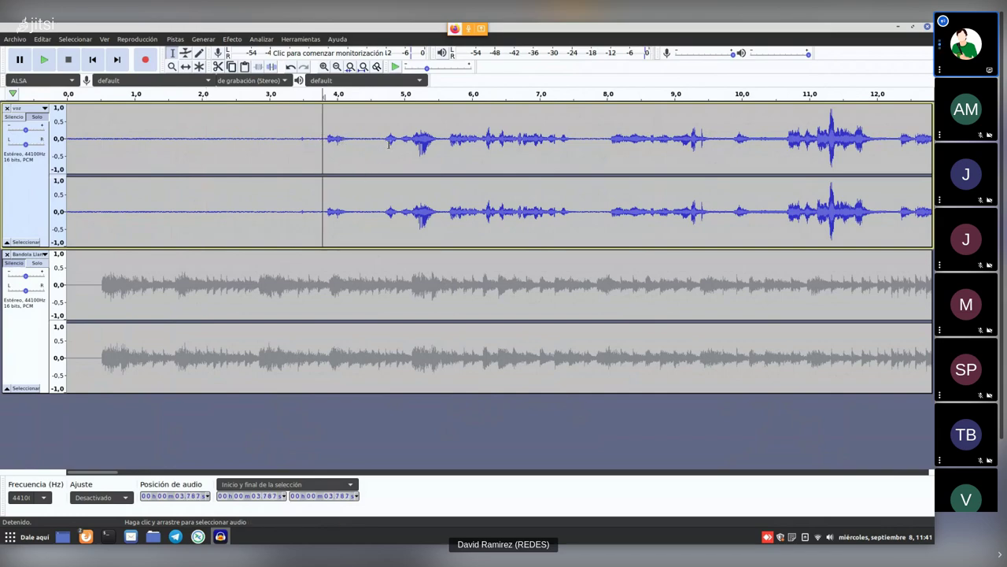
{"action": "scroll", "coordinate": [362, 141], "scroll_direction": "right", "scroll_amount": 5}
{"action": "scroll", "coordinate": [368, 143], "scroll_direction": "right", "scroll_amount": 13}
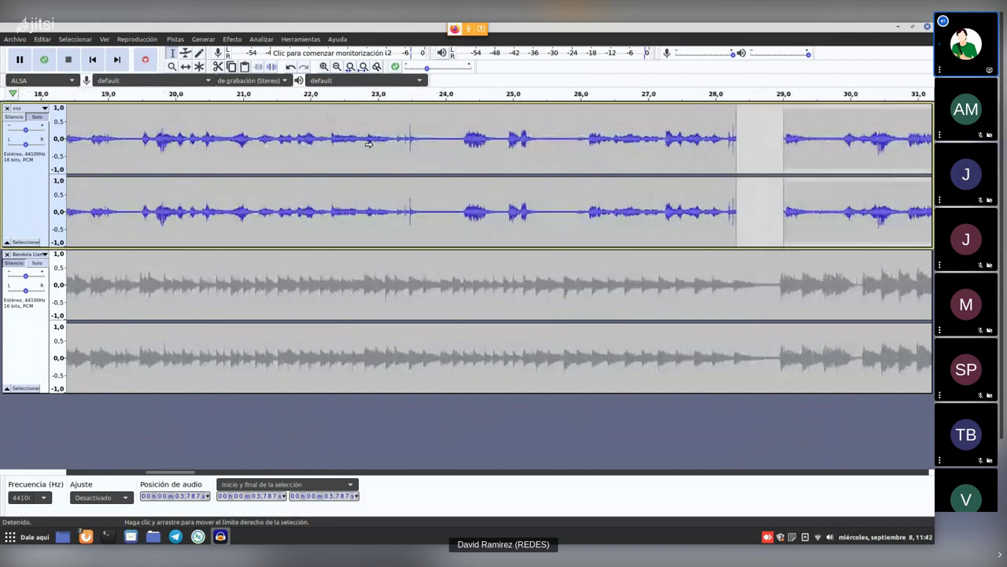
{"action": "scroll", "coordinate": [368, 146], "scroll_direction": "right", "scroll_amount": 7}
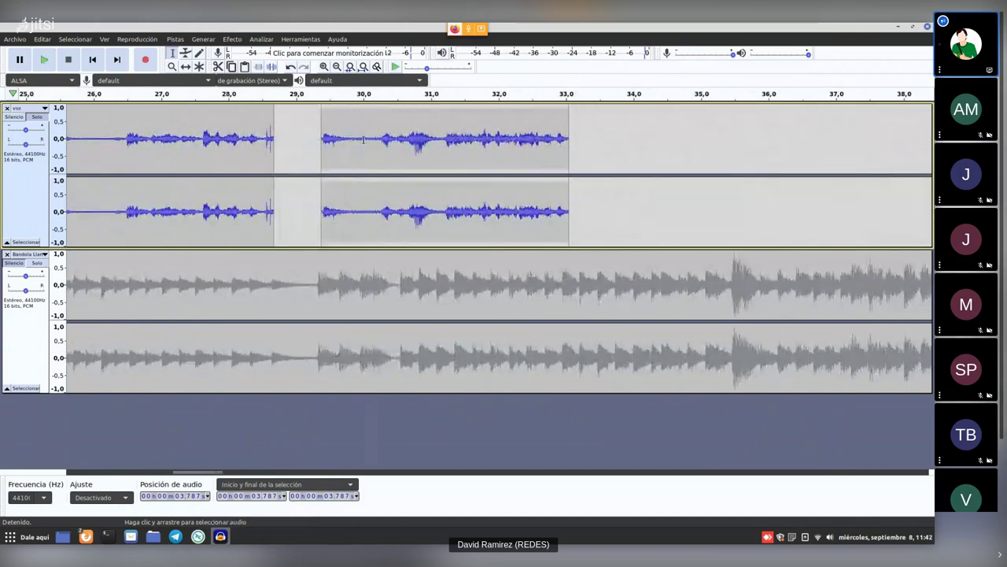
{"action": "left_click", "coordinate": [352, 138]}
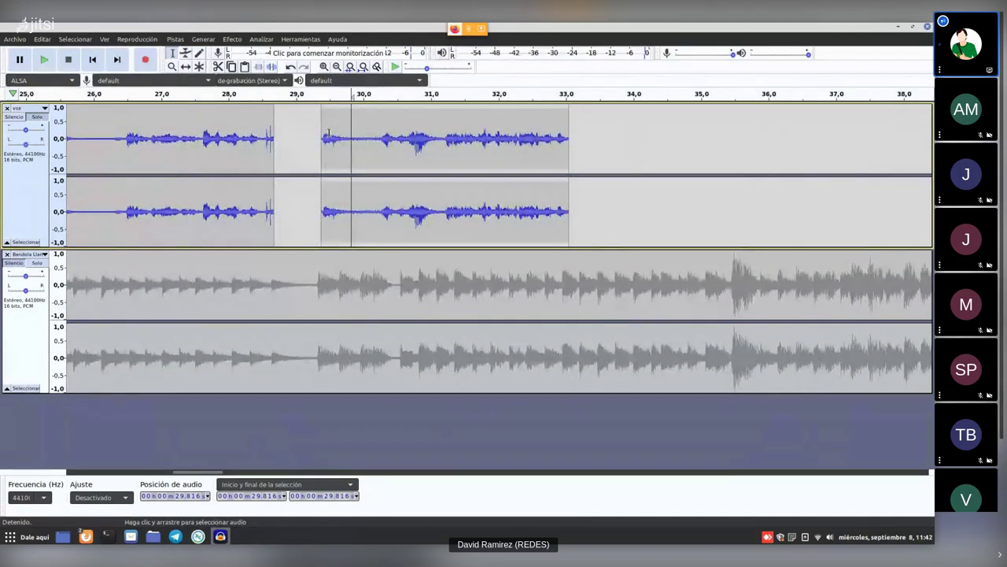
{"action": "left_click", "coordinate": [334, 134]}
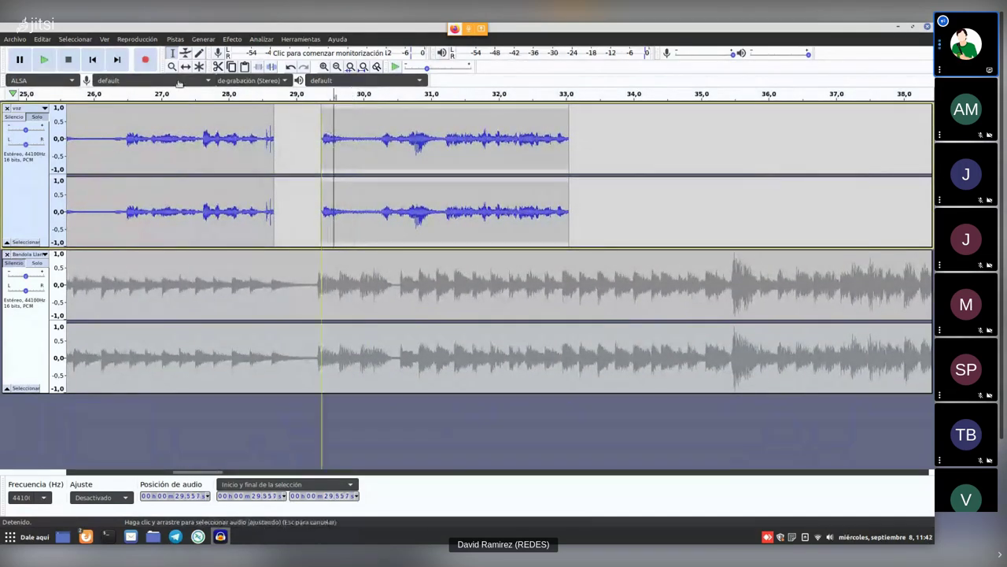
{"action": "left_click", "coordinate": [44, 60]}
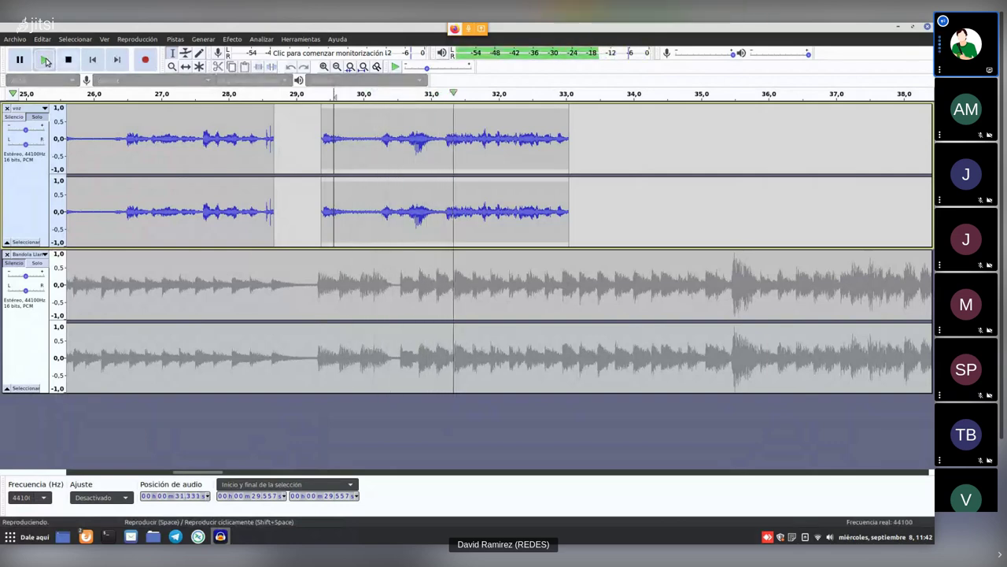
{"action": "left_click", "coordinate": [68, 61]}
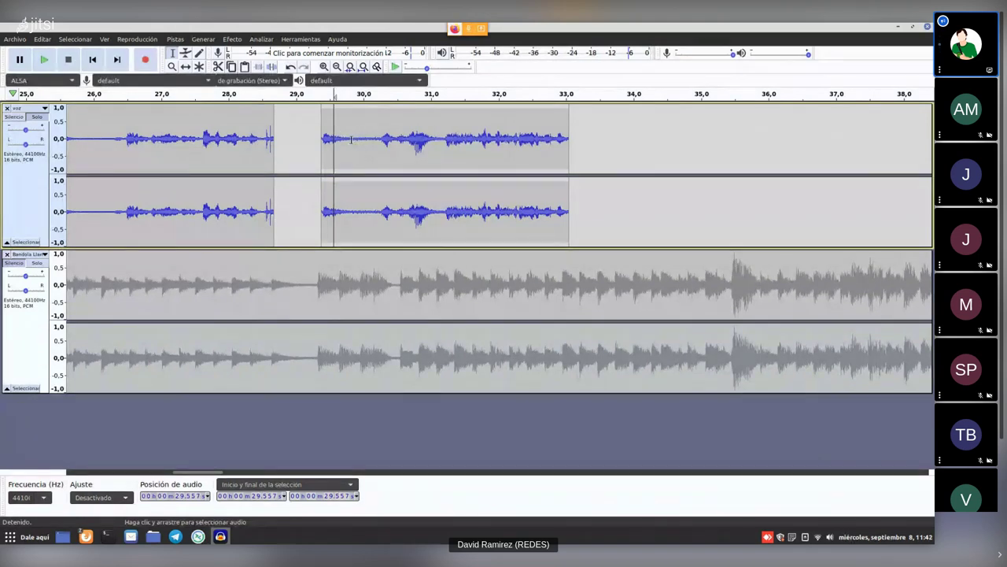
Capture a noise profile from the quiet stretch between about 29.77 and 30.24 s in the second voice clip.
{"action": "left_click_drag", "start_coordinate": [348, 140], "coordinate": [379, 134]}
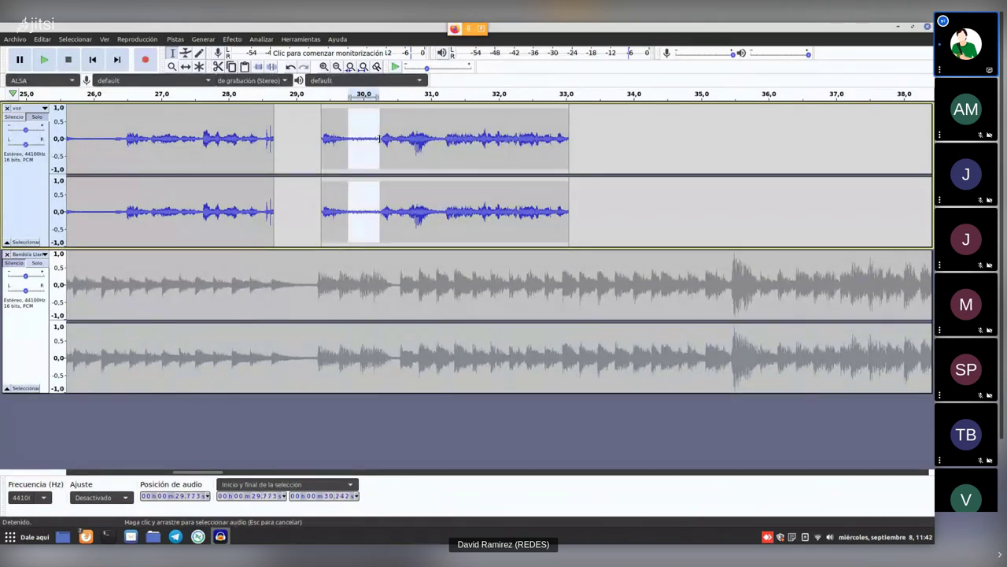
{"action": "left_click", "coordinate": [233, 39]}
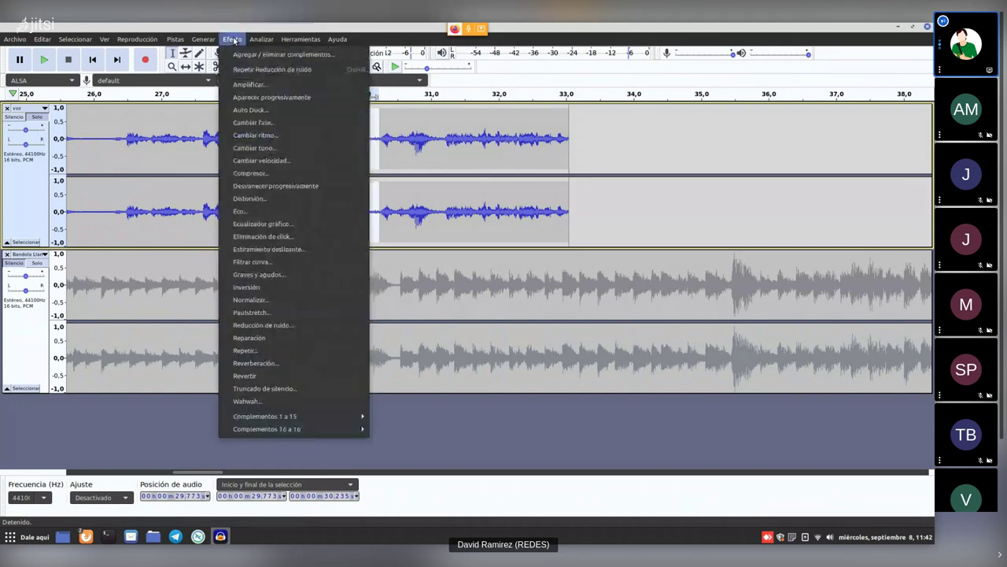
{"action": "left_click", "coordinate": [294, 329]}
{"action": "left_click", "coordinate": [462, 225]}
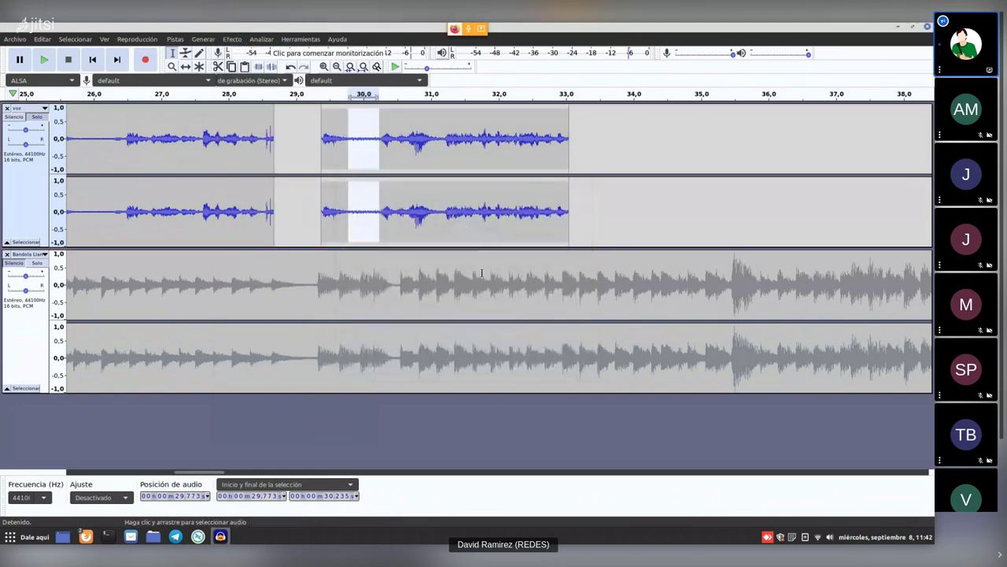
Apply Noise Reduction to the entire second voice clip.
{"action": "double_click", "coordinate": [366, 211]}
{"action": "double_click", "coordinate": [366, 211]}
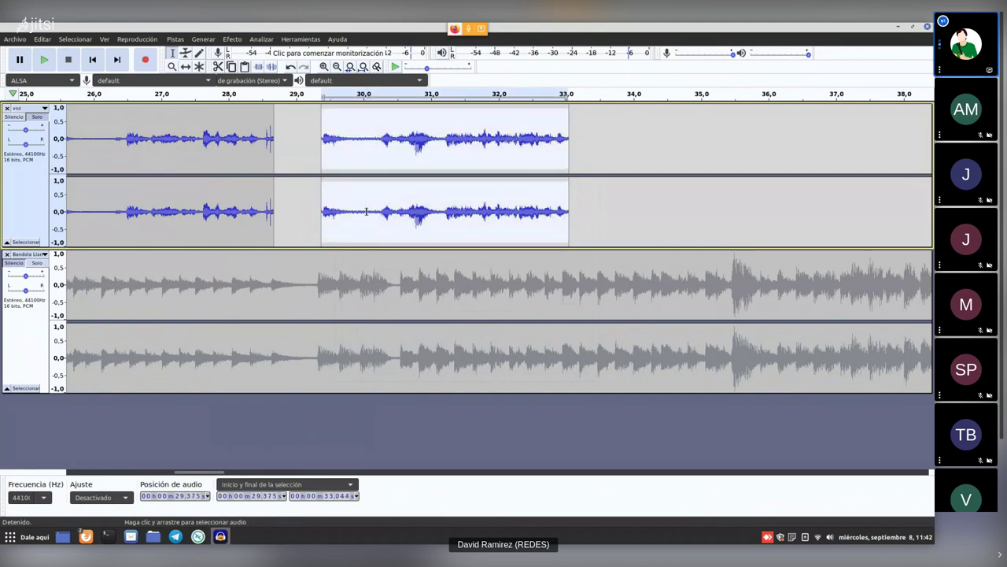
{"action": "left_click", "coordinate": [233, 38]}
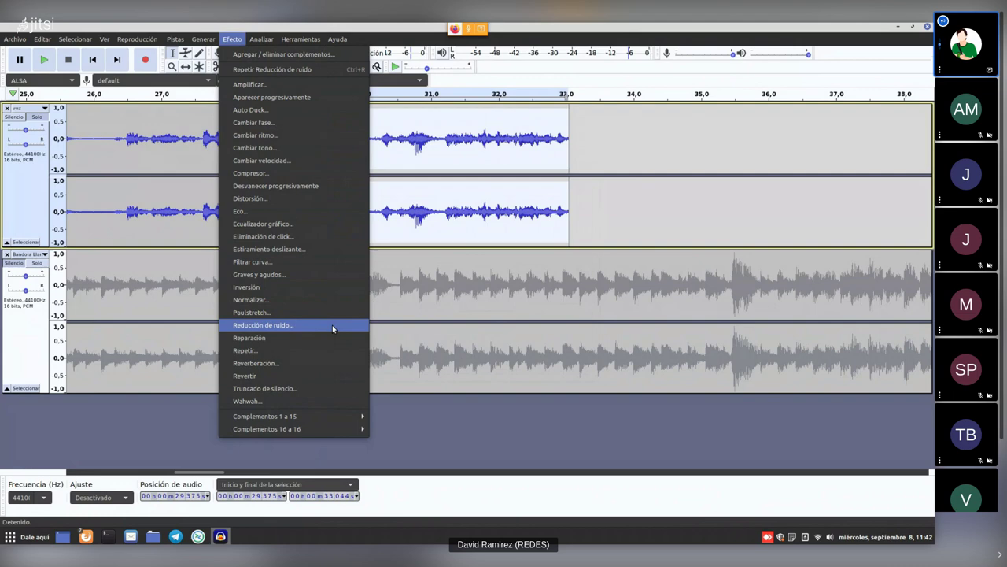
{"action": "key", "text": "Escape"}
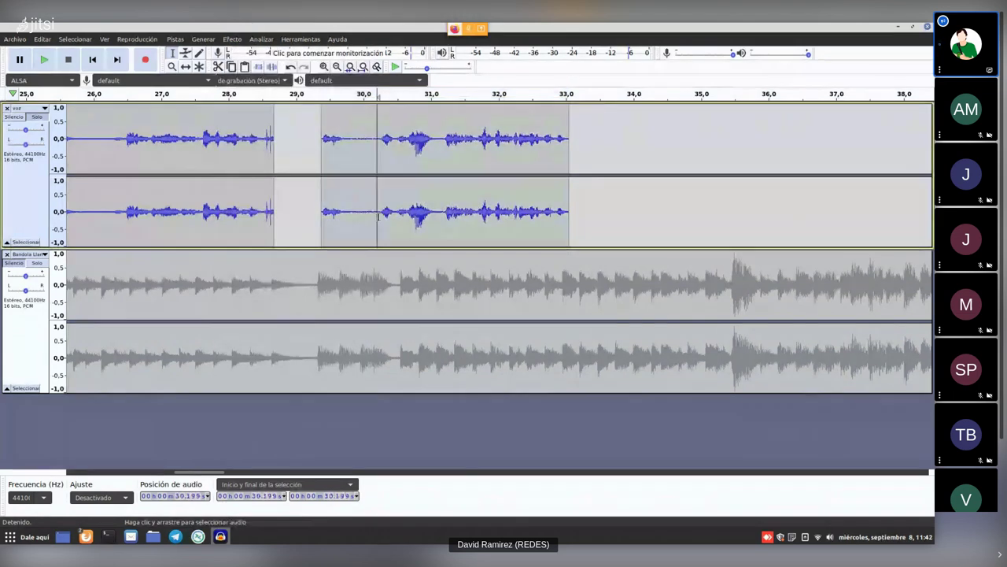
Examine the noise-reduced quiet stretch and the low opening word at the start of the second voice clip.
{"action": "left_click_drag", "start_coordinate": [350, 208], "coordinate": [395, 209]}
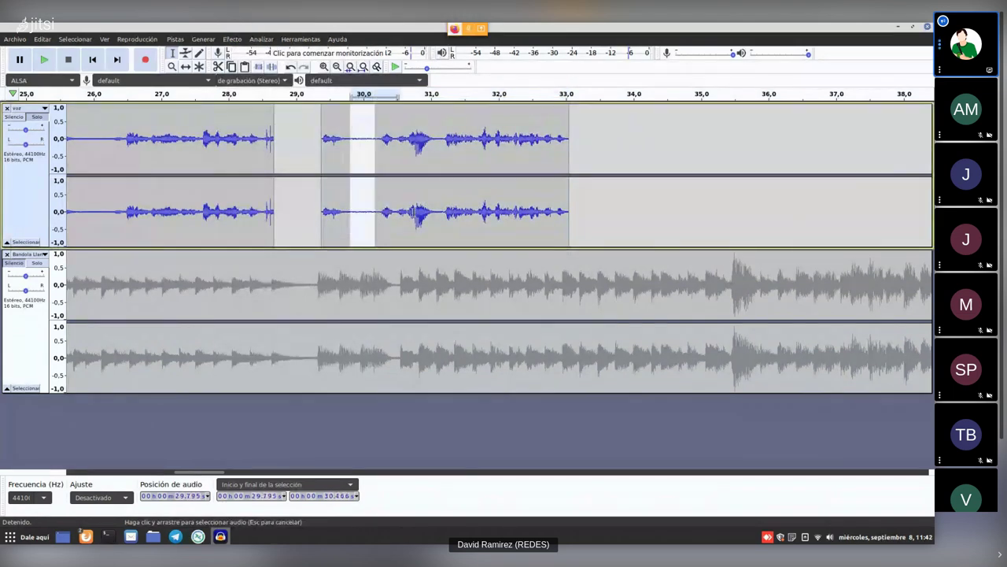
{"action": "left_click", "coordinate": [351, 212]}
{"action": "left_click", "coordinate": [330, 211]}
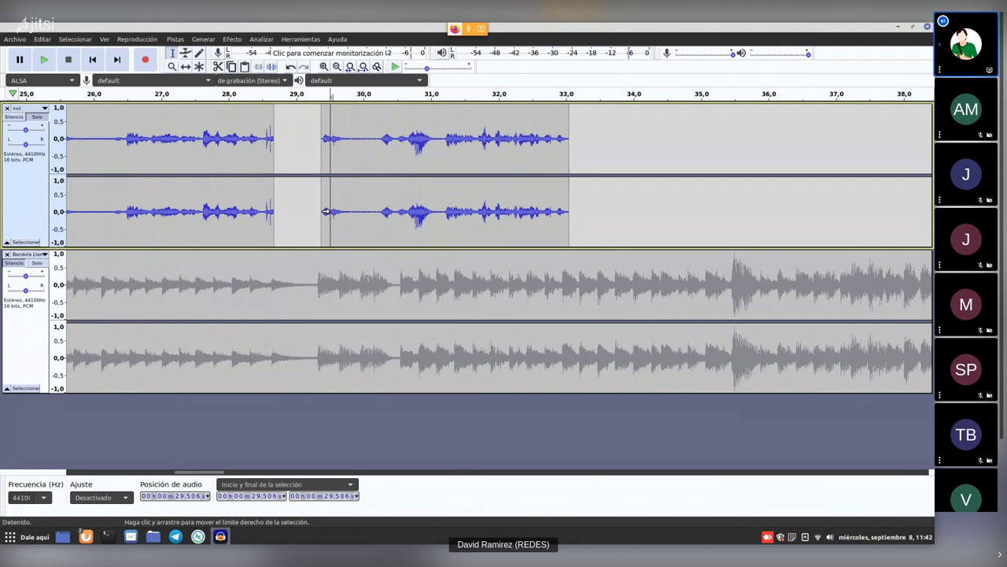
{"action": "left_click", "coordinate": [339, 148]}
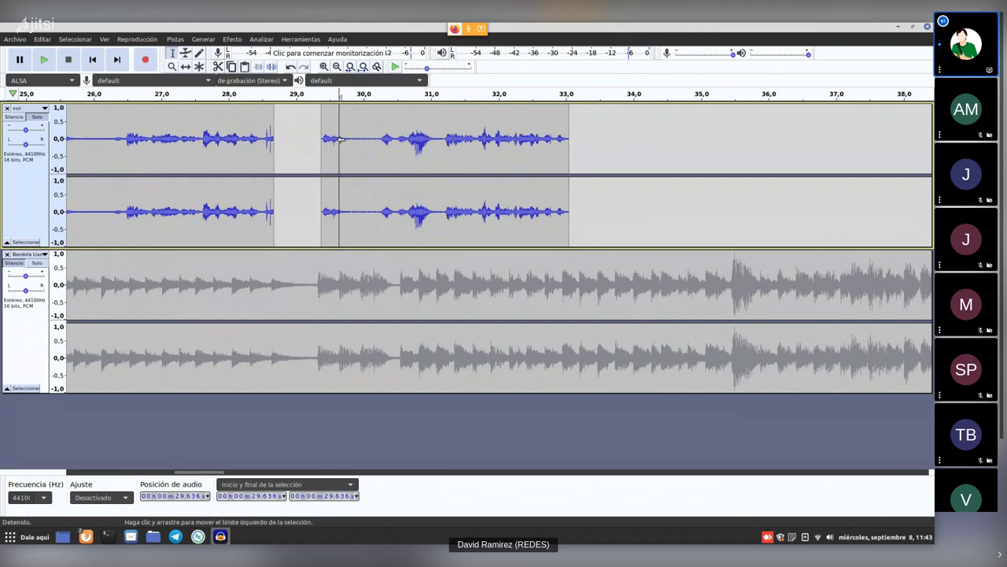
{"action": "left_click", "coordinate": [327, 139]}
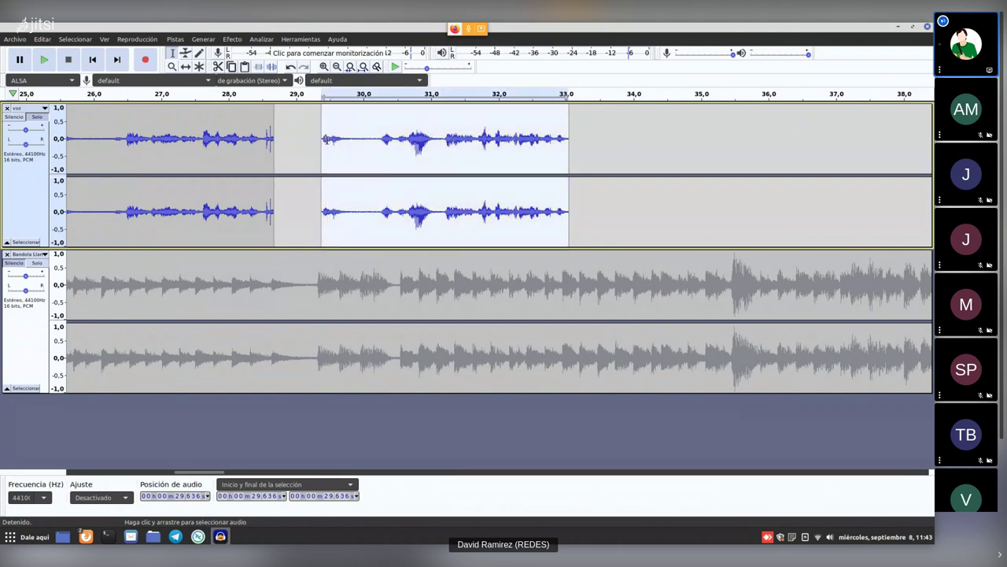
{"action": "double_click", "coordinate": [339, 138]}
{"action": "left_click", "coordinate": [336, 140]}
Normalize the second clip's speech from about 30.26 to 33.01 s to a -1.0 dB peak, with DC offset removal.
{"action": "left_click_drag", "start_coordinate": [380, 138], "coordinate": [566, 136]}
{"action": "left_click", "coordinate": [407, 139]}
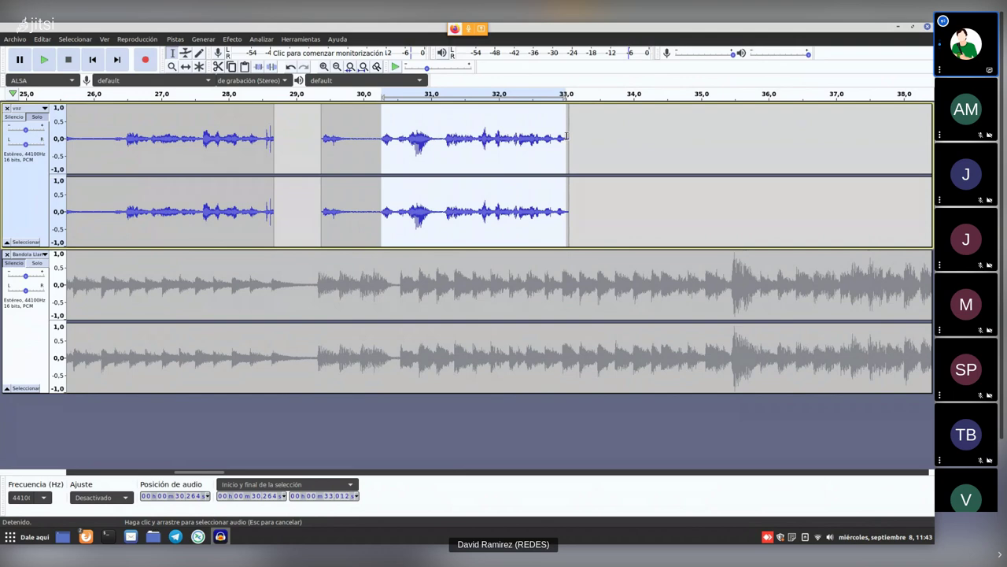
{"action": "left_click", "coordinate": [233, 39]}
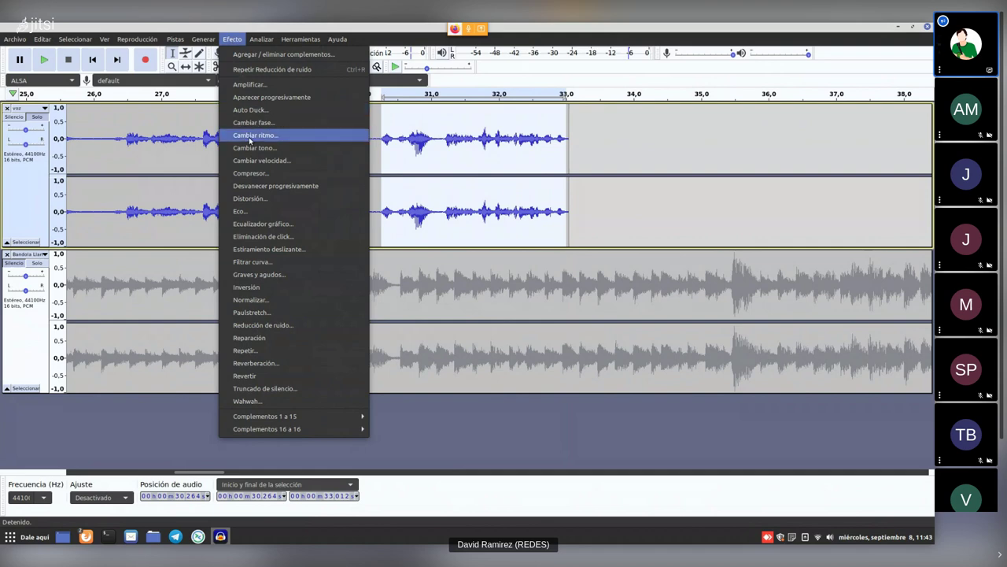
{"action": "left_click", "coordinate": [250, 300]}
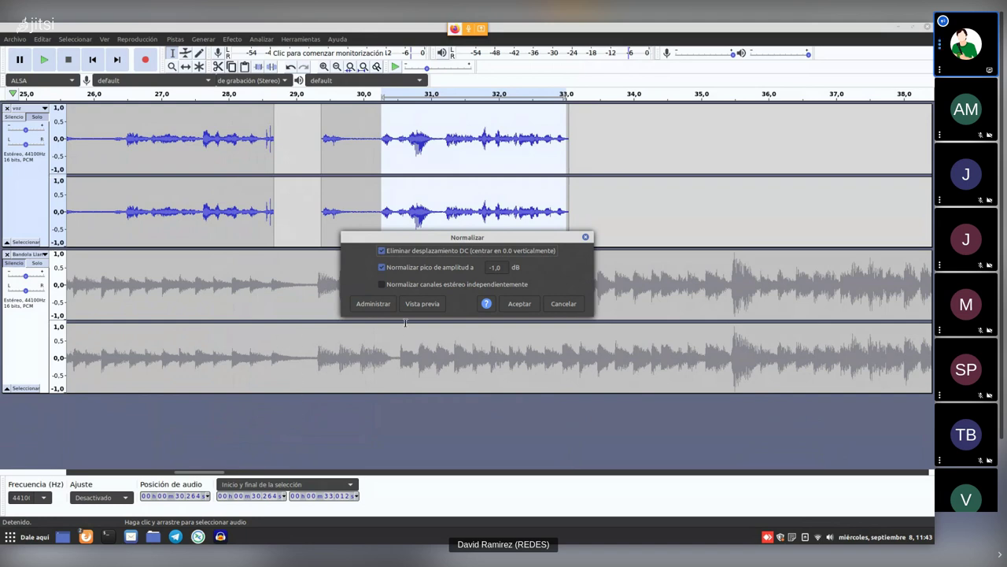
{"action": "left_click", "coordinate": [520, 304]}
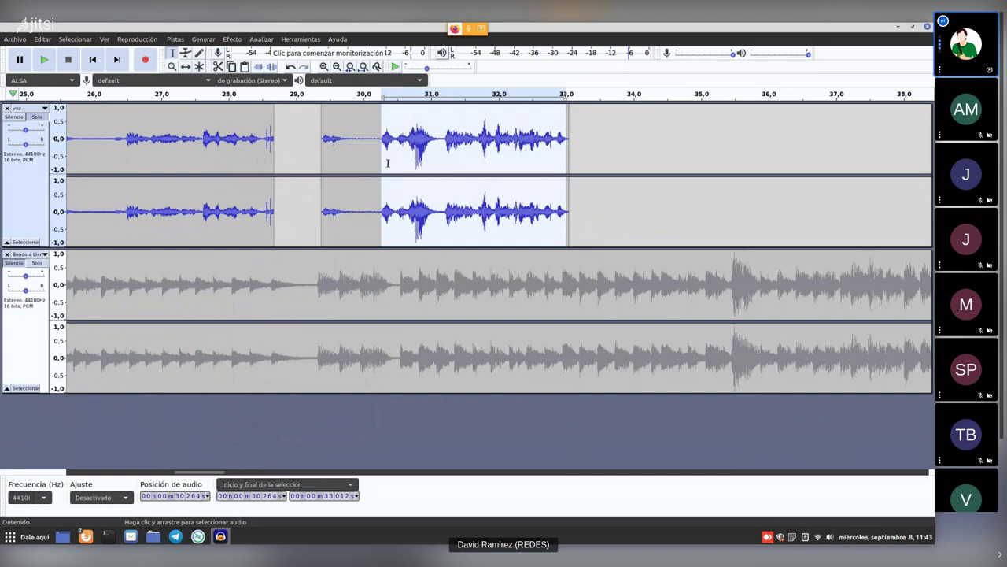
Play the second voice clip from about 29.79 s and again from about 29.42 s, stopping the playback each time.
{"action": "left_click", "coordinate": [350, 161]}
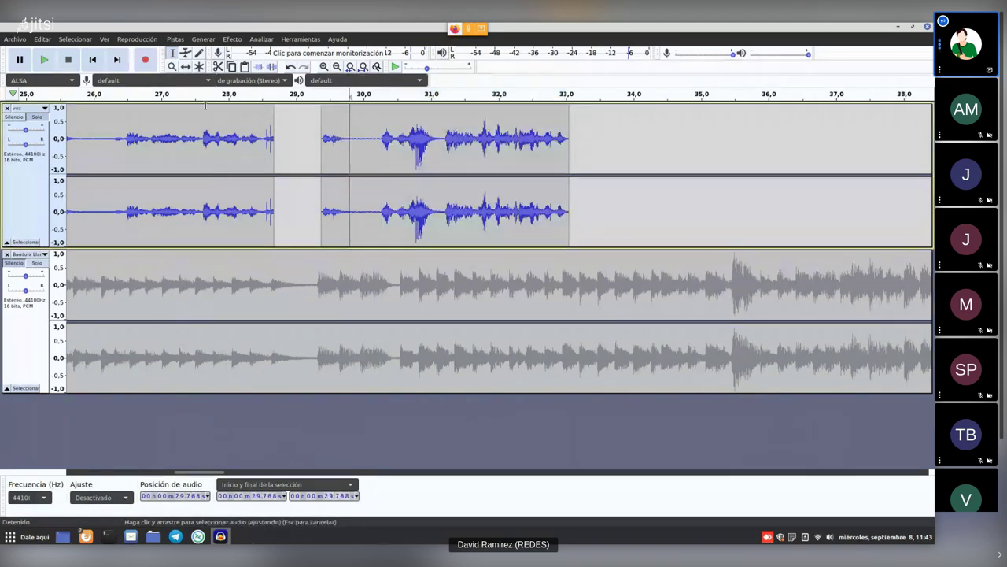
{"action": "left_click", "coordinate": [45, 61]}
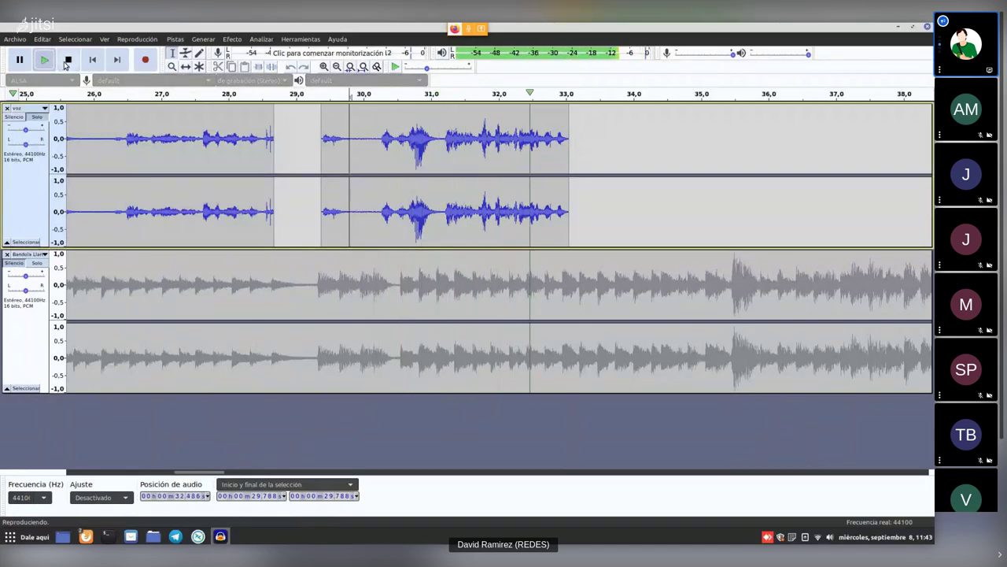
{"action": "left_click", "coordinate": [68, 61]}
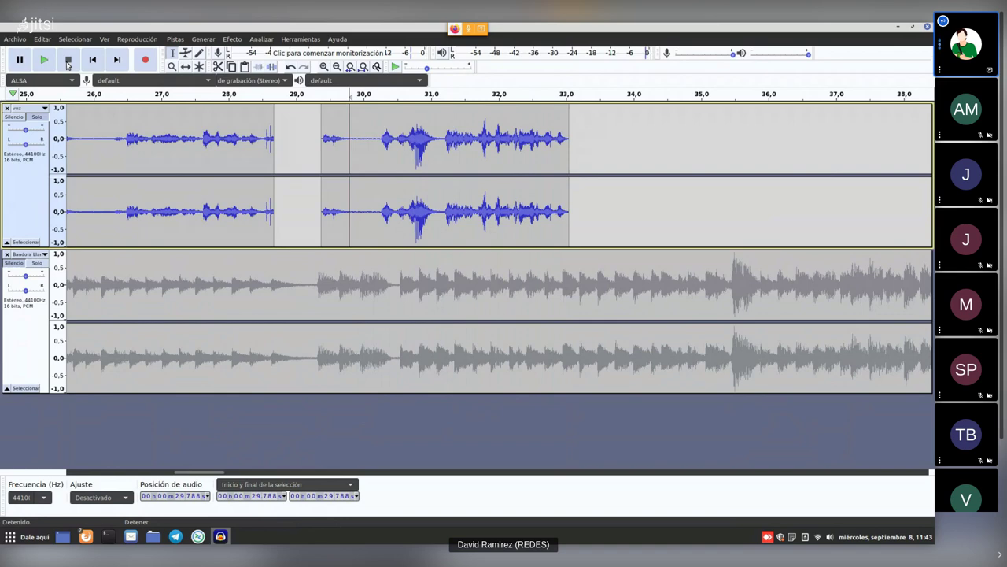
{"action": "left_click", "coordinate": [323, 130]}
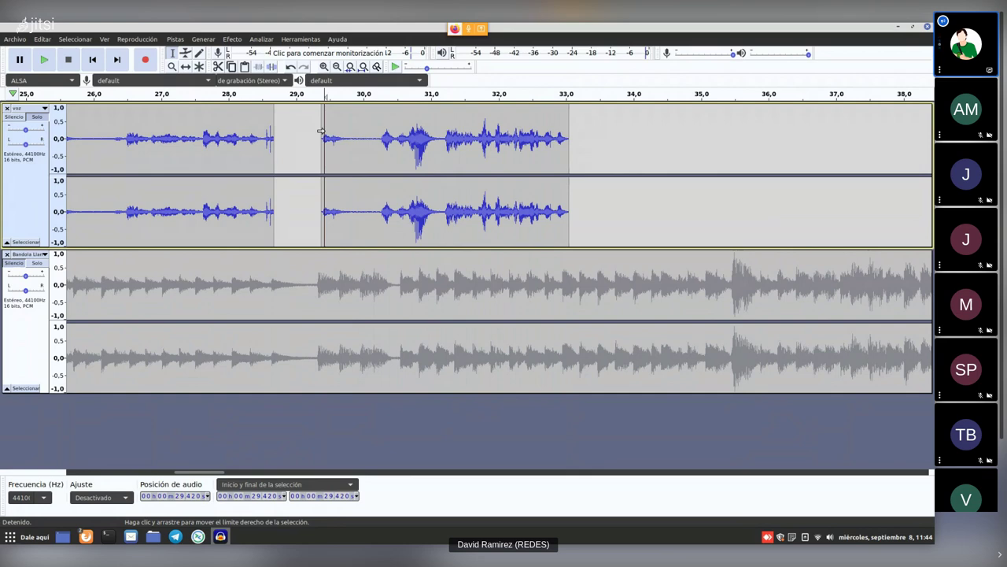
{"action": "left_click", "coordinate": [45, 60]}
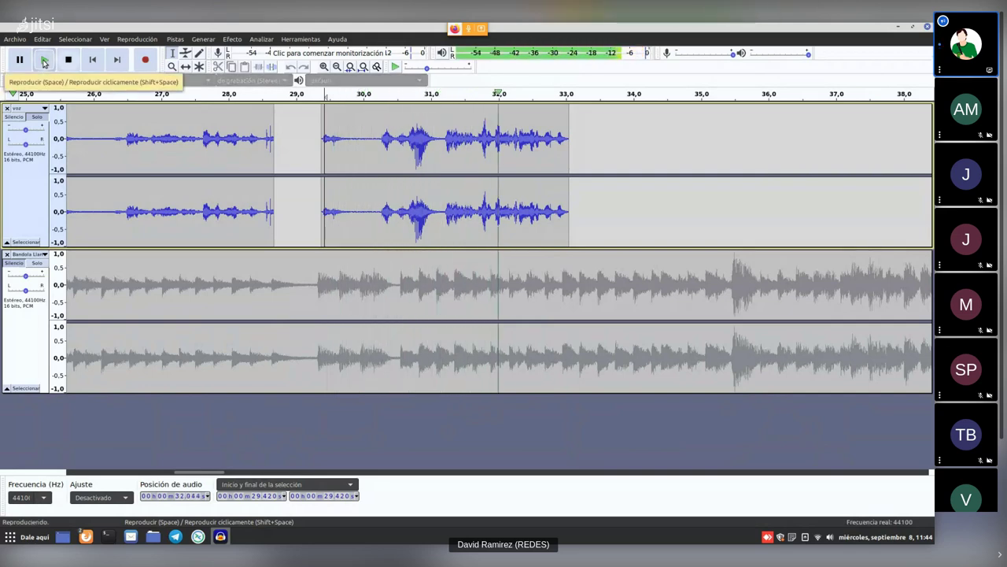
{"action": "left_click", "coordinate": [68, 60]}
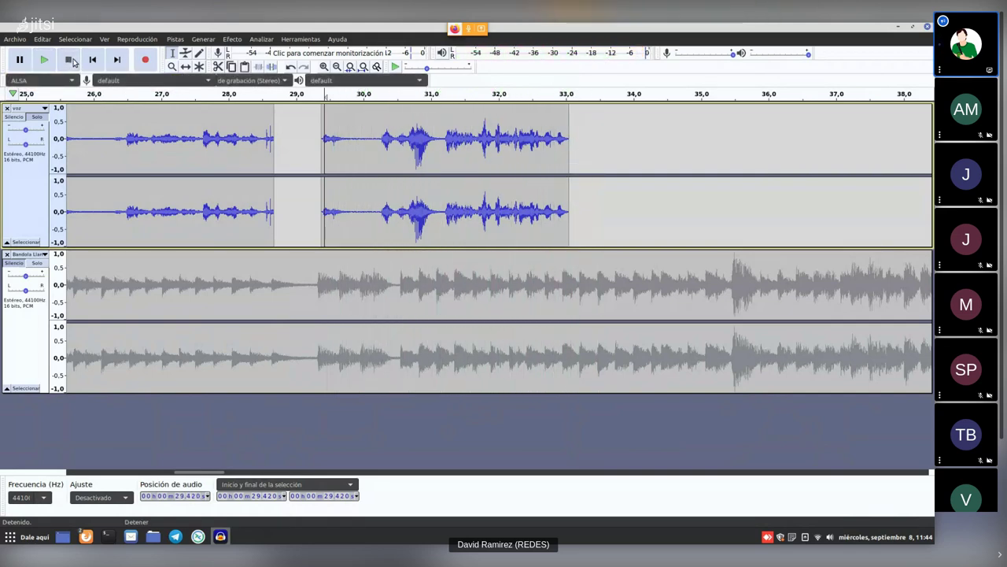
Amplify the second voice clip's opening word, from about 29.38 to 29.73 s, to a new peak amplitude of 0.0 dB.
{"action": "left_click", "coordinate": [328, 137]}
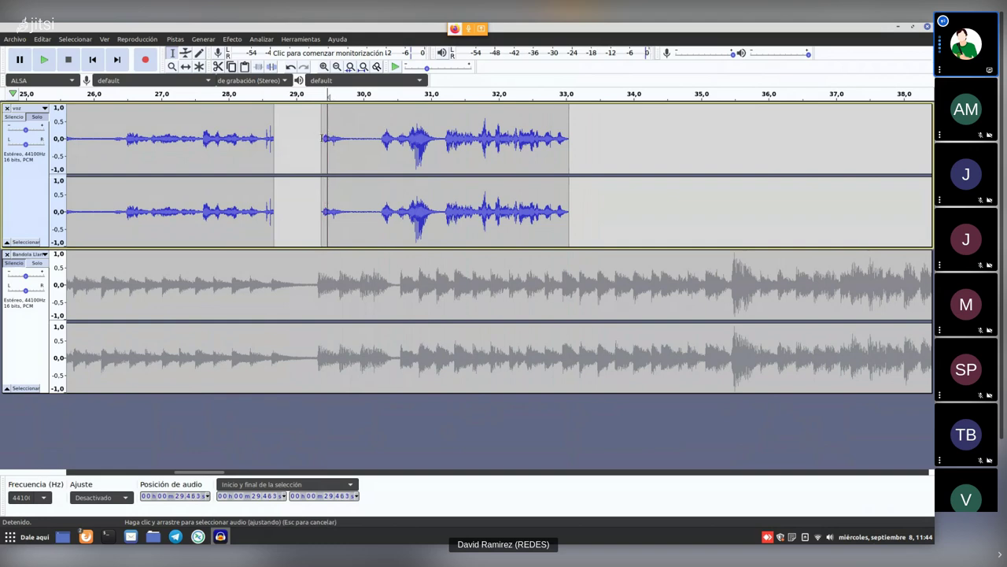
{"action": "left_click_drag", "start_coordinate": [323, 137], "coordinate": [565, 137]}
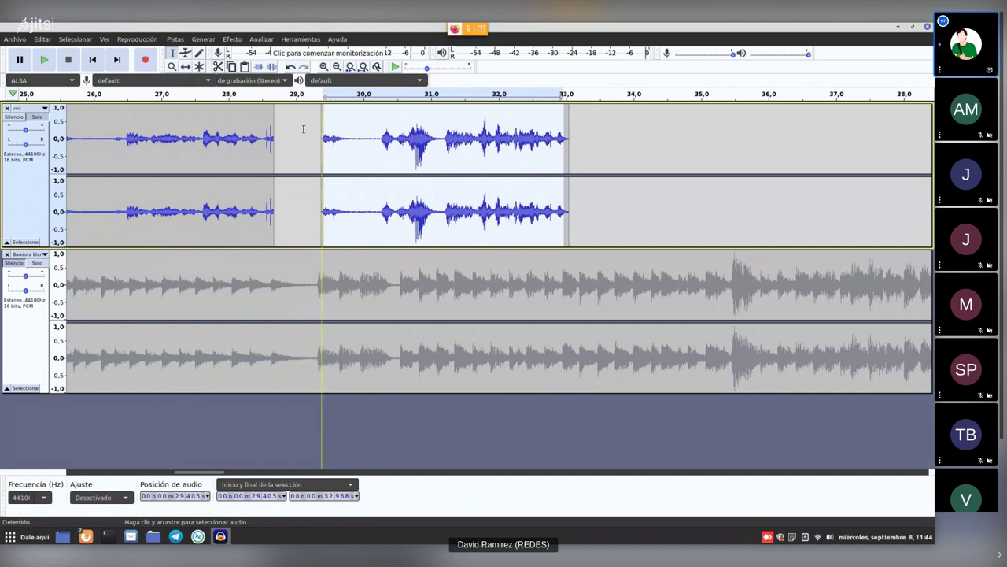
{"action": "left_click", "coordinate": [348, 113]}
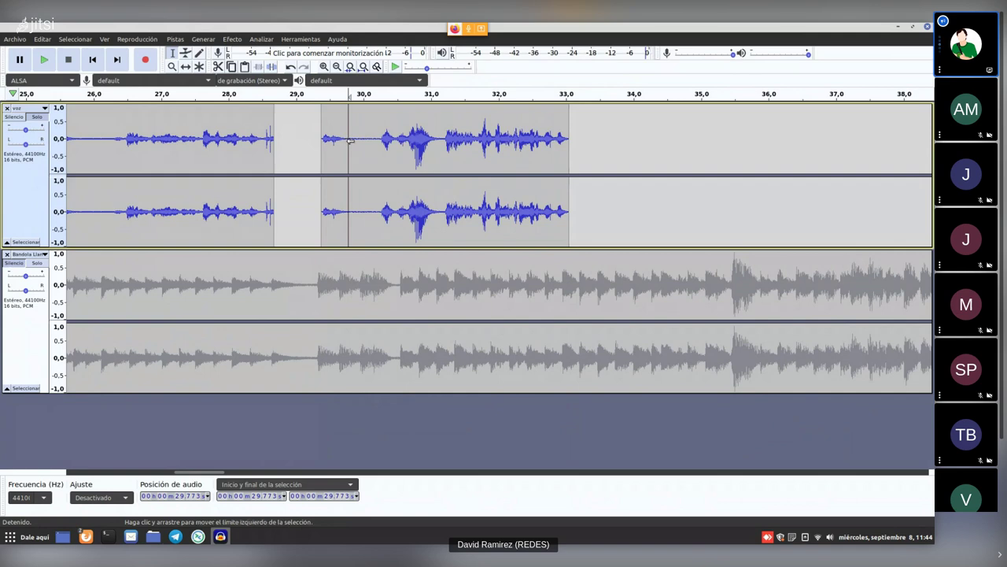
{"action": "left_click_drag", "start_coordinate": [344, 141], "coordinate": [322, 141]}
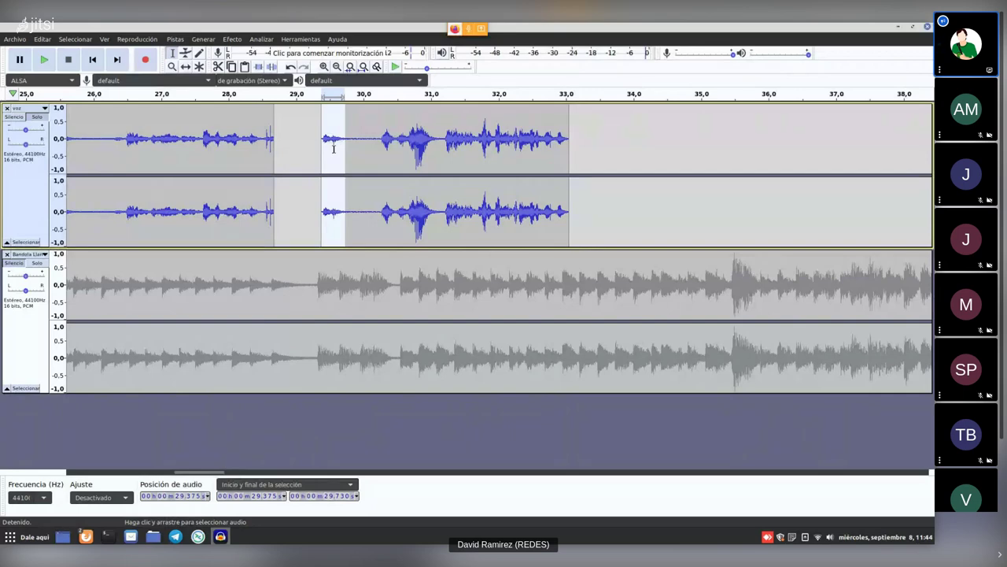
{"action": "left_click", "coordinate": [232, 38]}
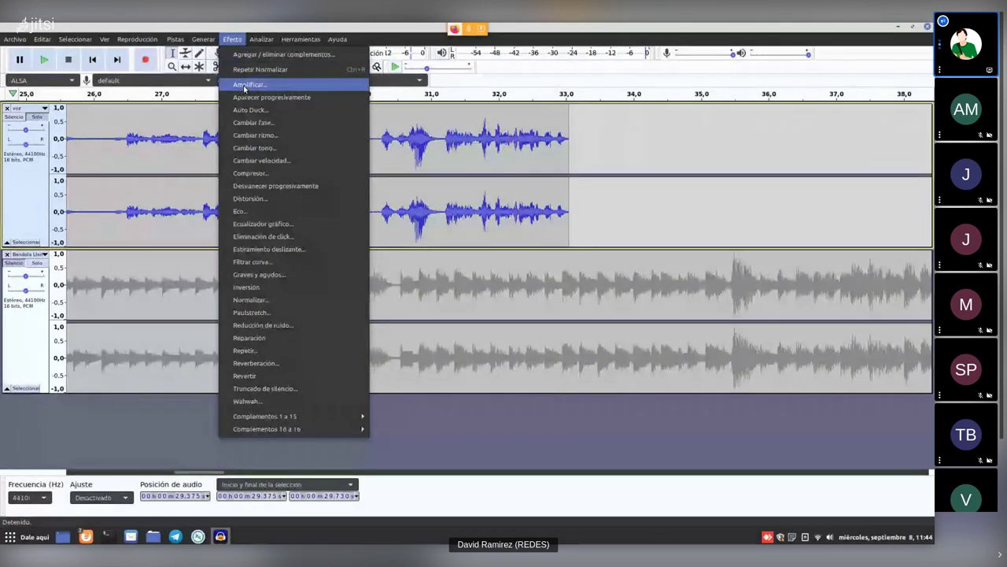
{"action": "left_click", "coordinate": [265, 86]}
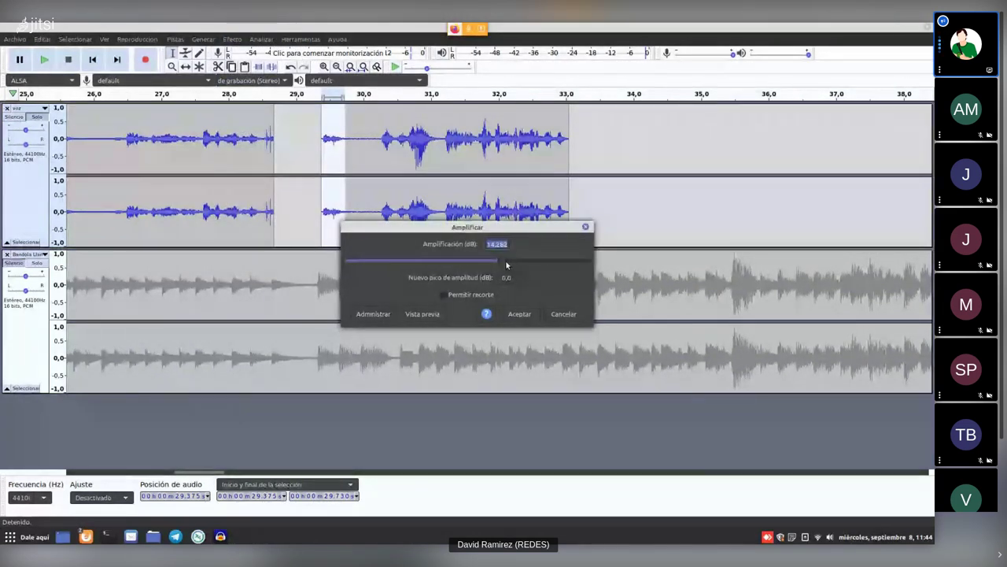
{"action": "left_click", "coordinate": [489, 244]}
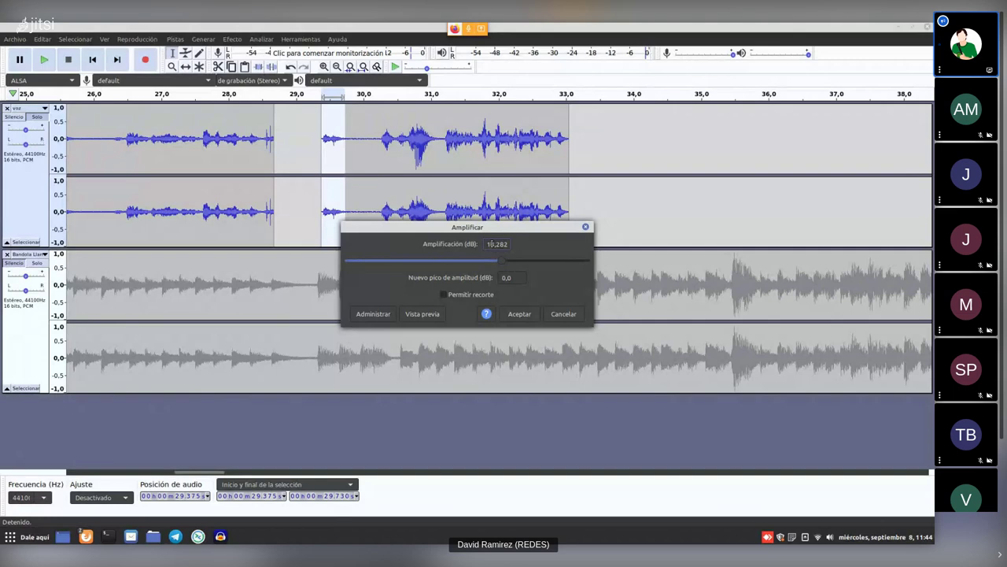
{"action": "left_click", "coordinate": [520, 315]}
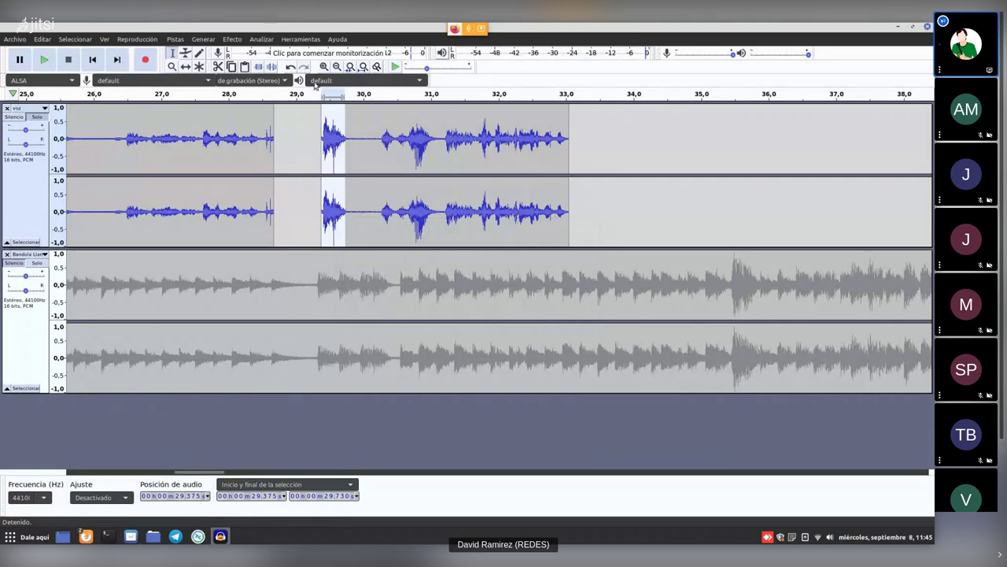
Play the second voice clip from its start with the amplified opening word, and stop the playback.
{"action": "left_click", "coordinate": [330, 135]}
{"action": "left_click", "coordinate": [321, 134]}
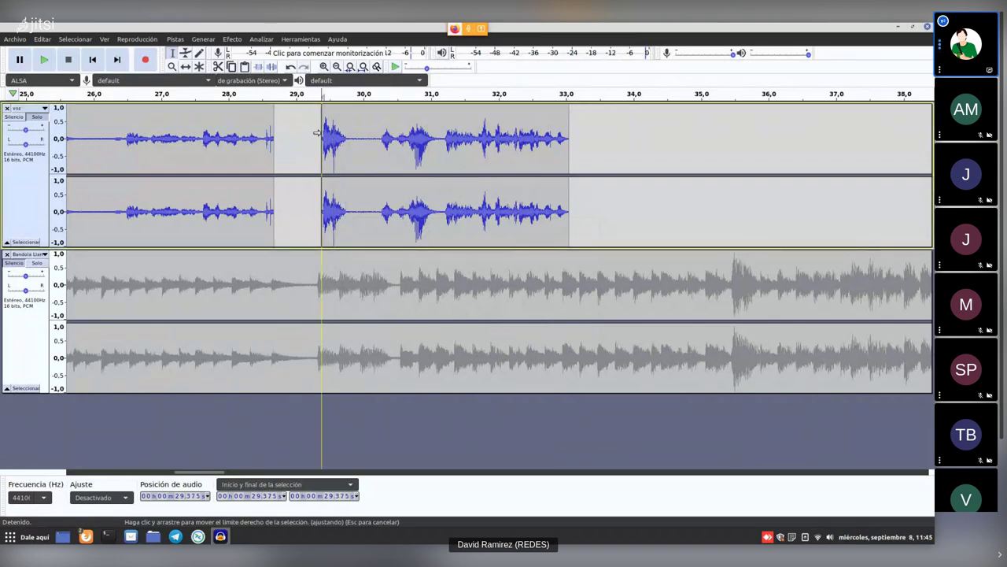
{"action": "left_click", "coordinate": [45, 61]}
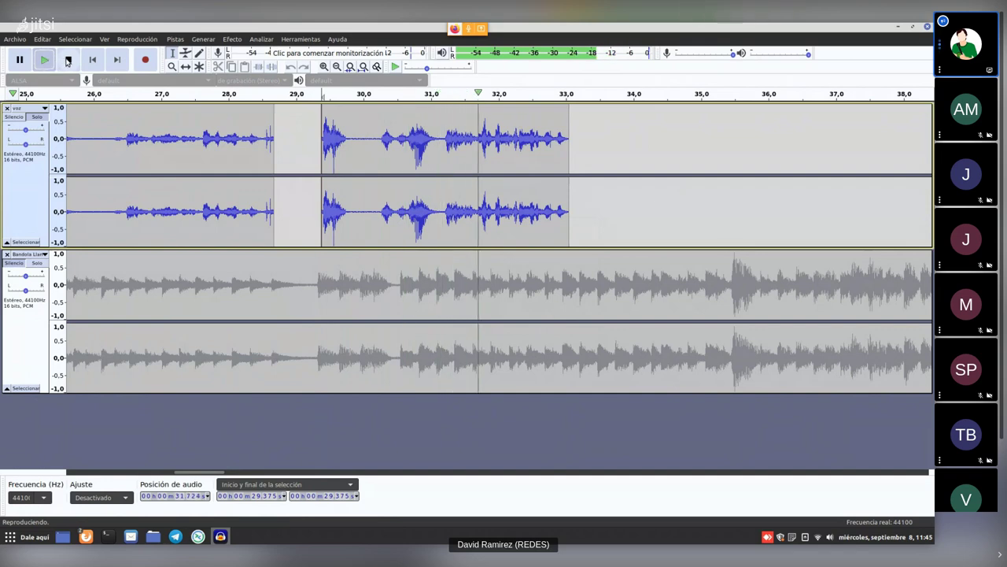
{"action": "left_click", "coordinate": [68, 61]}
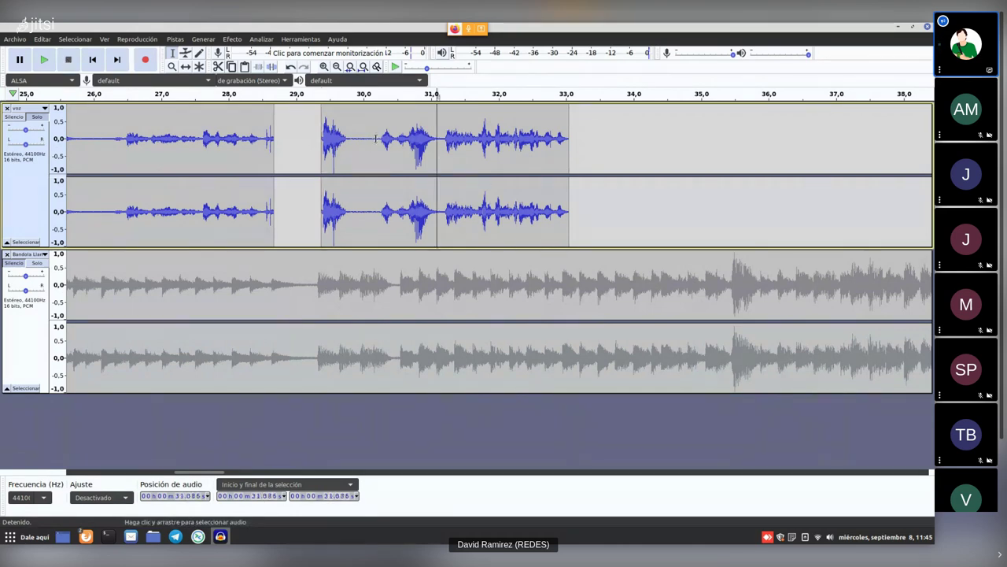
Normalize the whole first voice clip, from 0 to 28.667 s, to a -1.0 dB peak with DC offset removal.
{"action": "left_click_drag", "start_coordinate": [348, 142], "coordinate": [317, 143]}
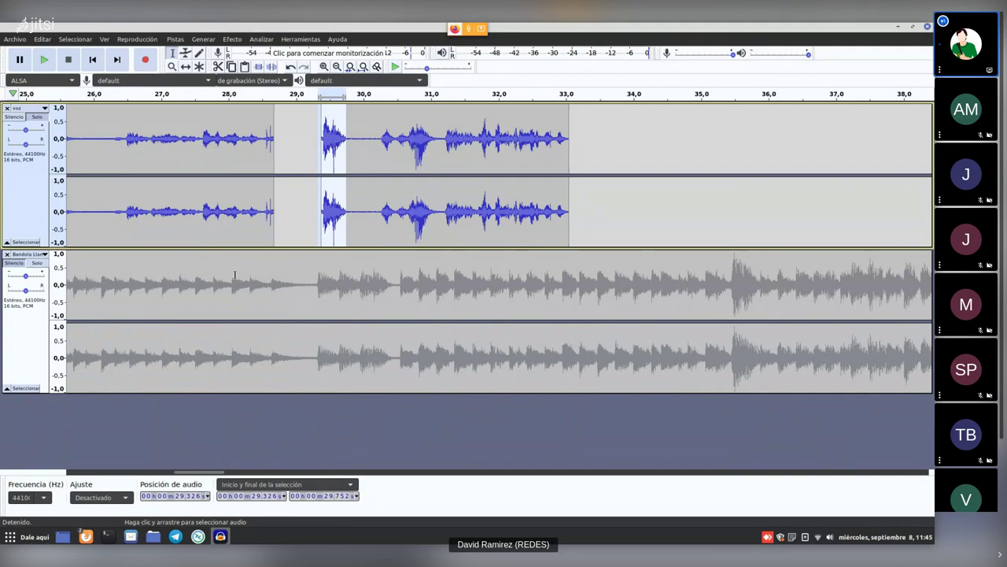
{"action": "left_click", "coordinate": [238, 358]}
{"action": "left_click_drag", "start_coordinate": [213, 476], "coordinate": [82, 473]}
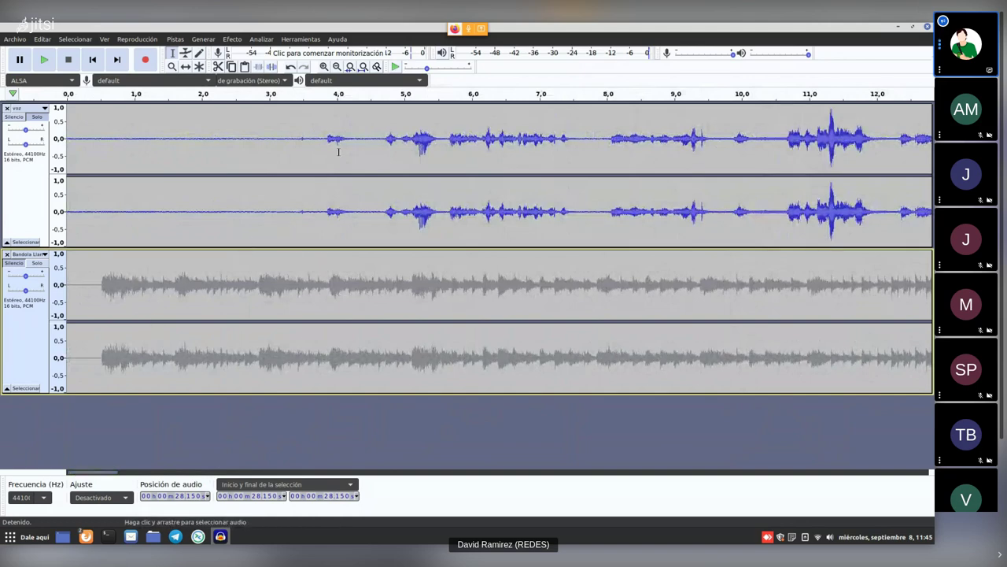
{"action": "left_click", "coordinate": [315, 137]}
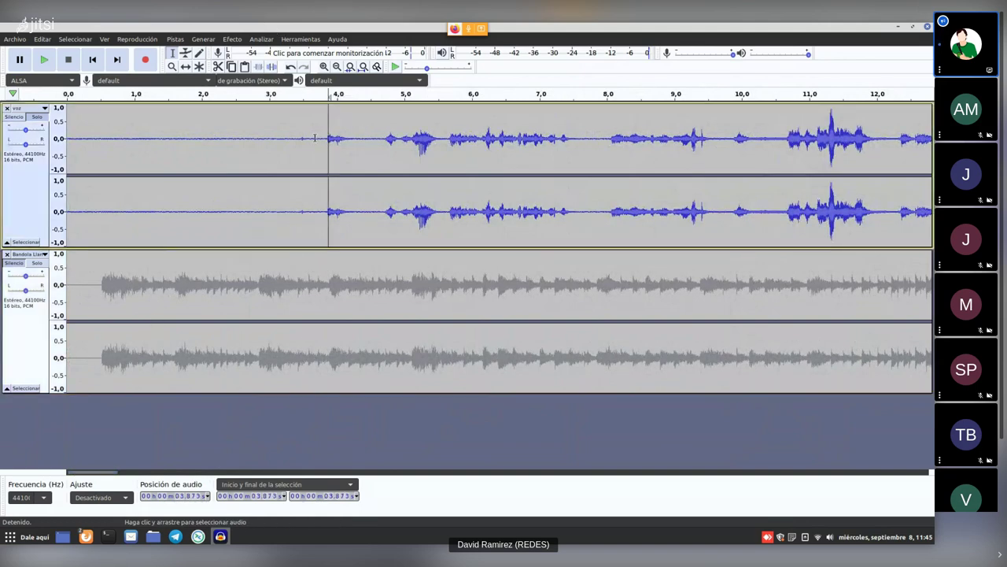
{"action": "double_click", "coordinate": [314, 138]}
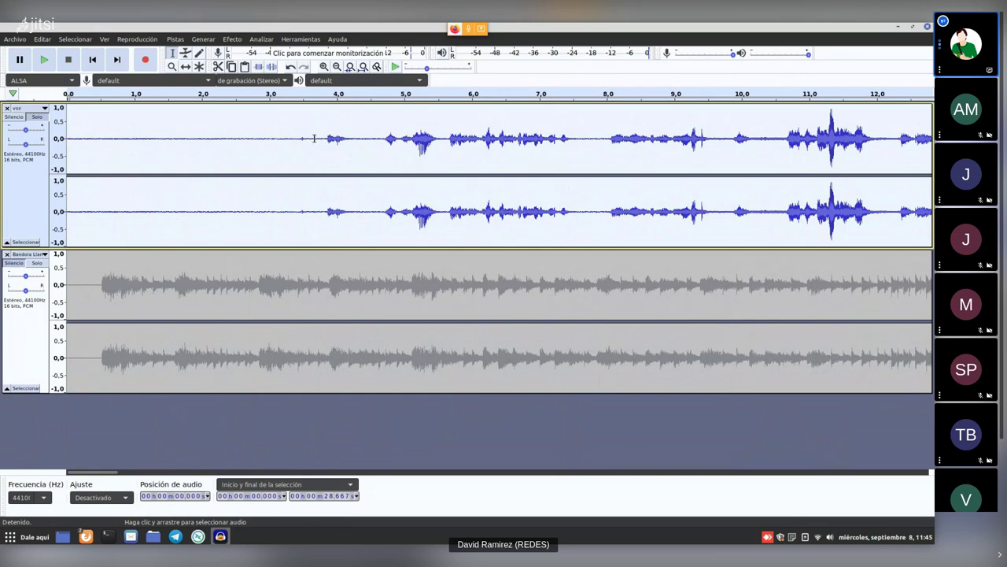
{"action": "left_click", "coordinate": [232, 38]}
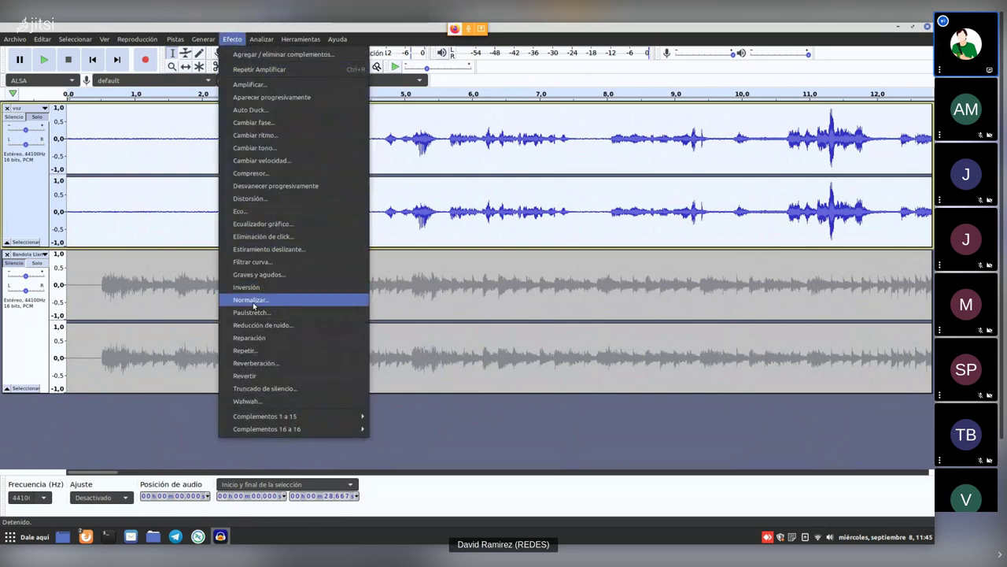
{"action": "left_click", "coordinate": [250, 301]}
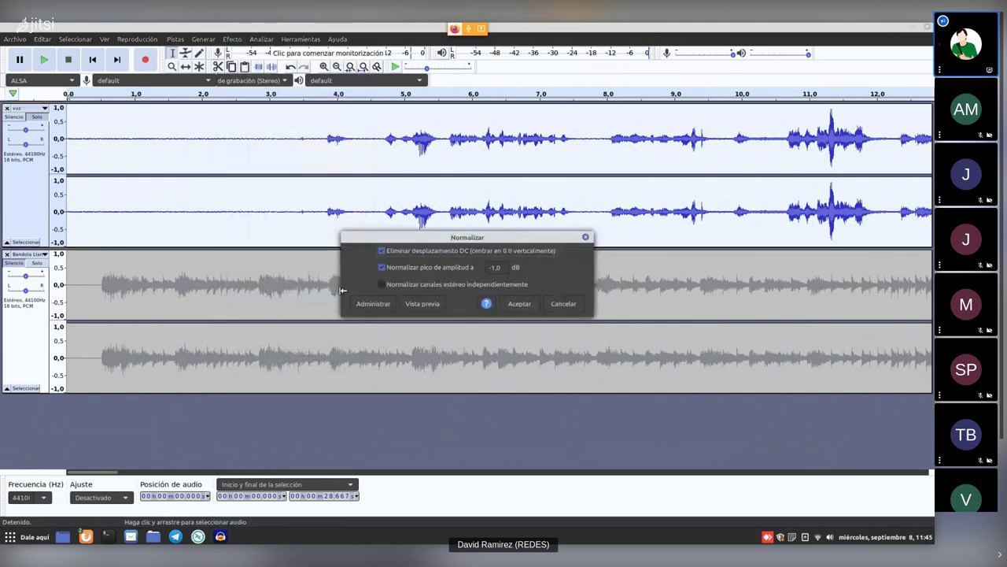
{"action": "left_click", "coordinate": [519, 304]}
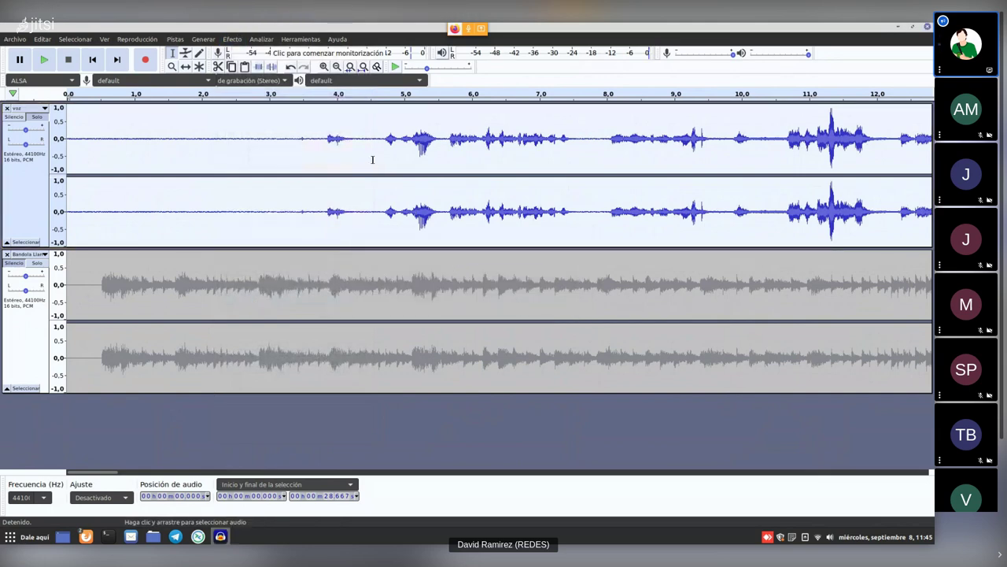
Play the first voice clip from about 3.69 s, just before the speech starts, and stop the playback.
{"action": "left_click", "coordinate": [316, 139]}
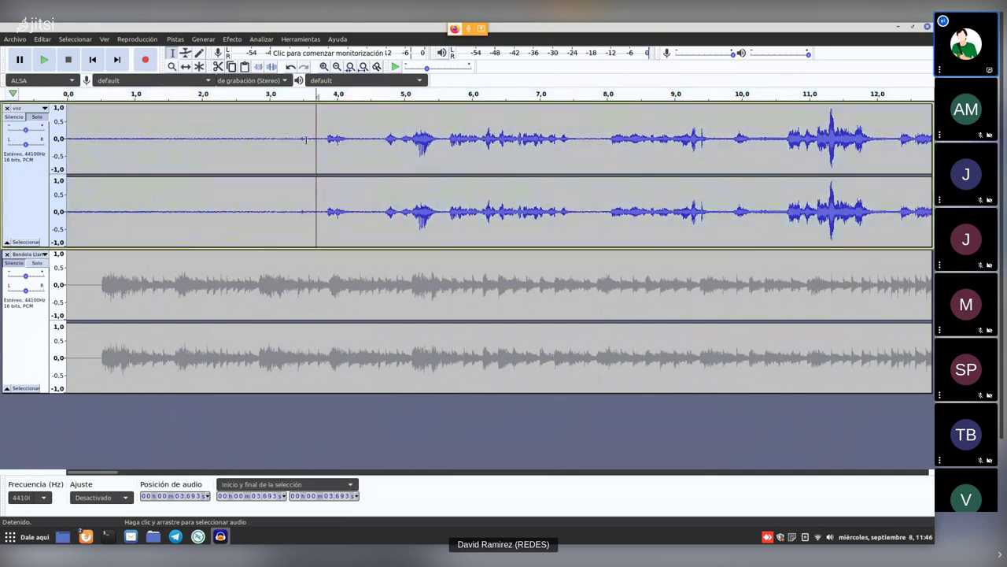
{"action": "left_click", "coordinate": [47, 61]}
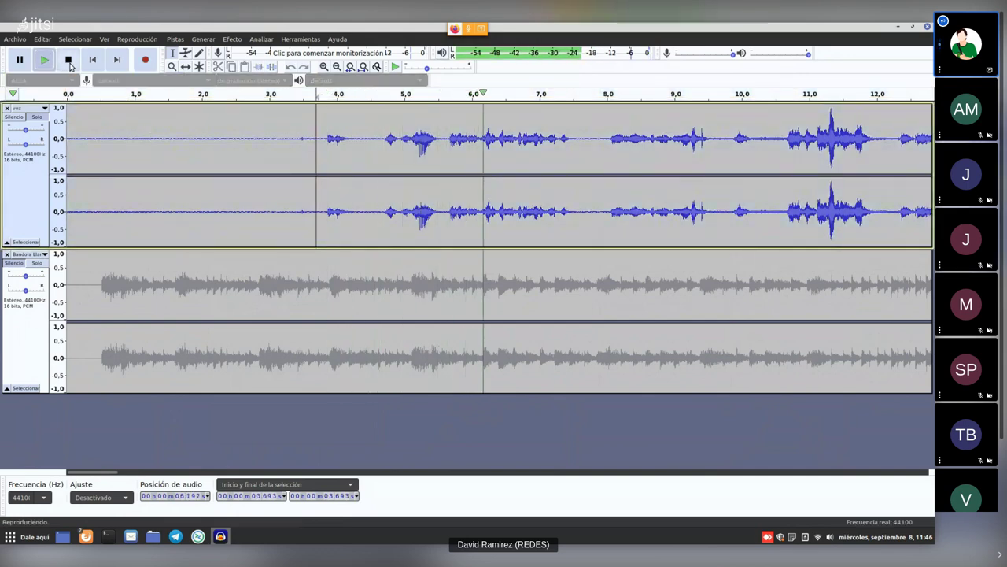
{"action": "left_click", "coordinate": [70, 63]}
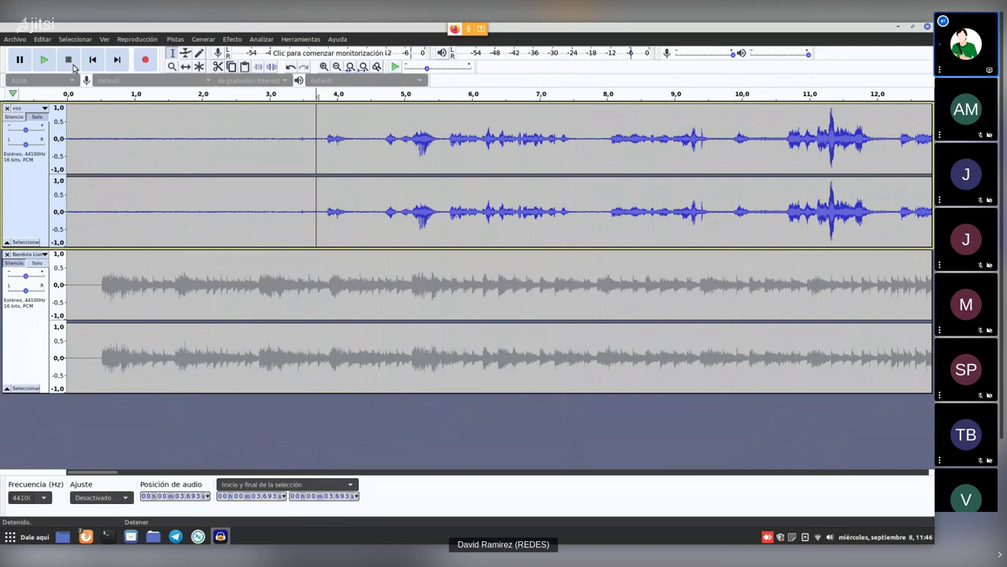
Amplify the whole first voice clip by 1.001 dB to a new peak amplitude of 0.0 dB.
{"action": "key", "text": "ctrl+a"}
{"action": "left_click", "coordinate": [233, 39]}
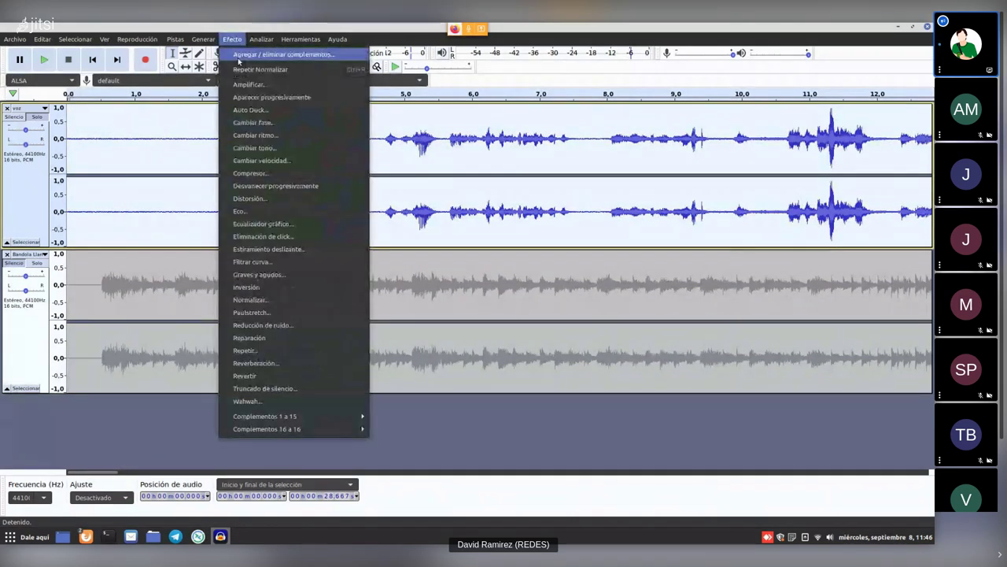
{"action": "left_click", "coordinate": [244, 87]}
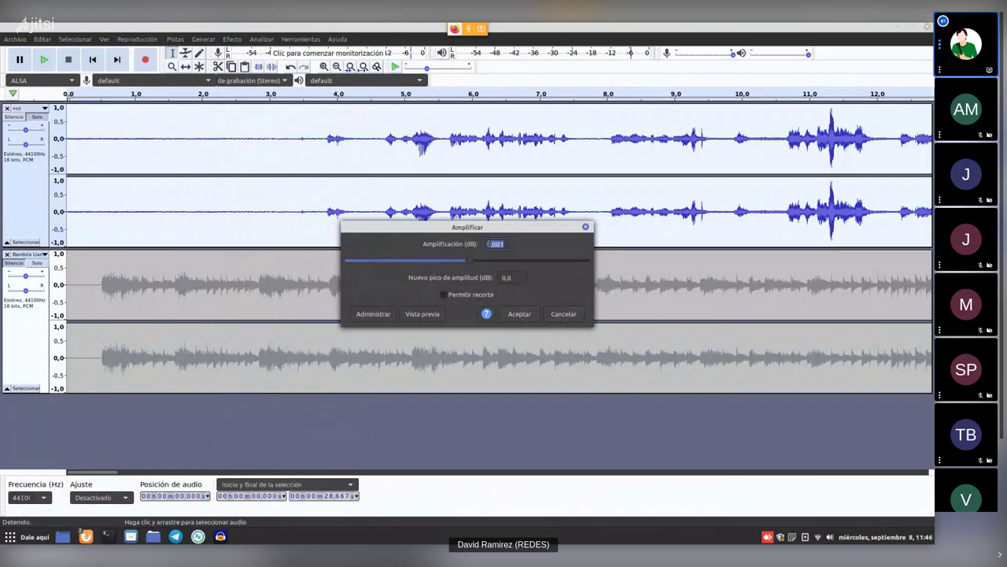
{"action": "type", "text": "1,0"}
{"action": "type", "text": "1,001"}
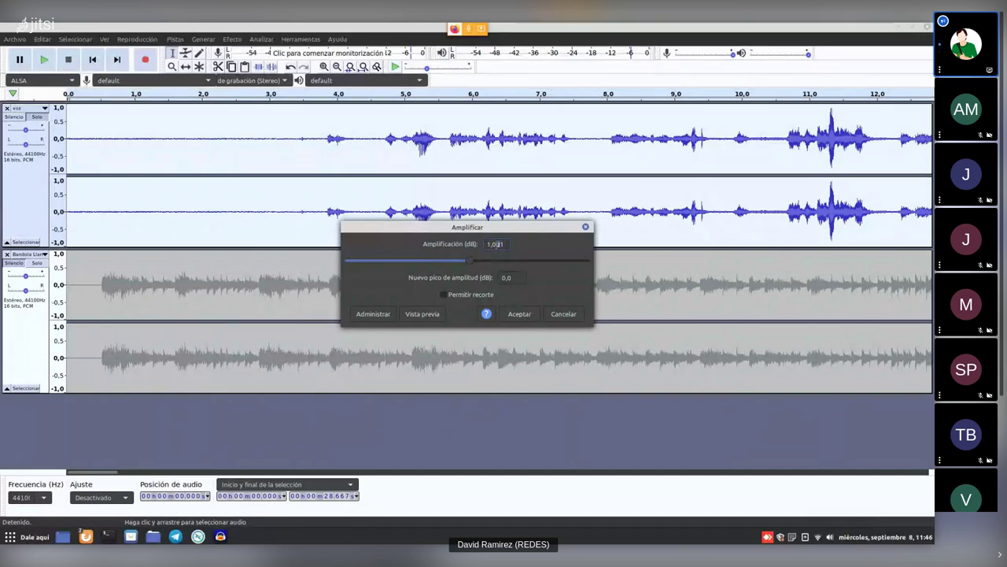
{"action": "left_click", "coordinate": [520, 314]}
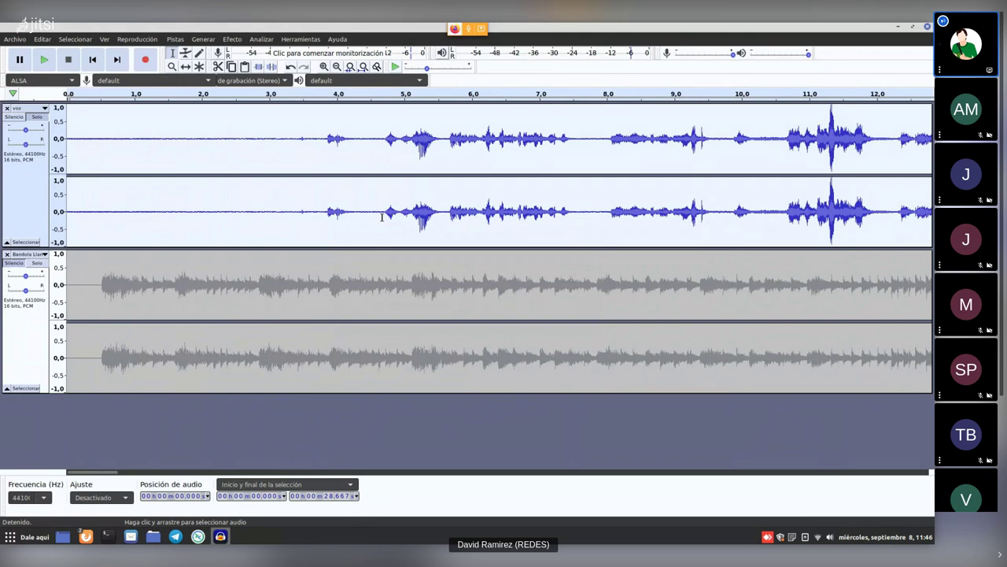
Play the amplified first voice clip from about 1.13 s and stop the playback.
{"action": "left_click", "coordinate": [168, 135]}
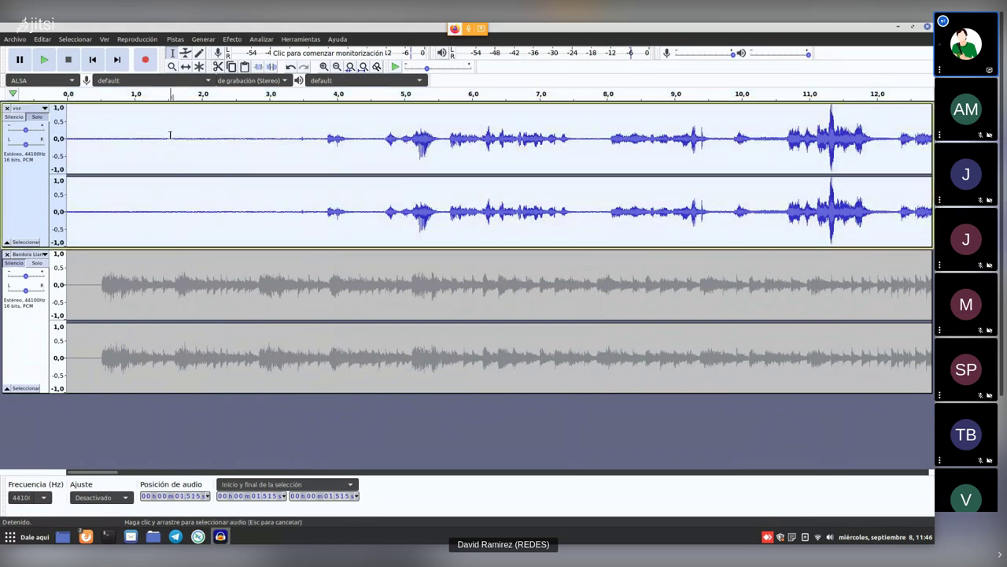
{"action": "left_click", "coordinate": [143, 135]}
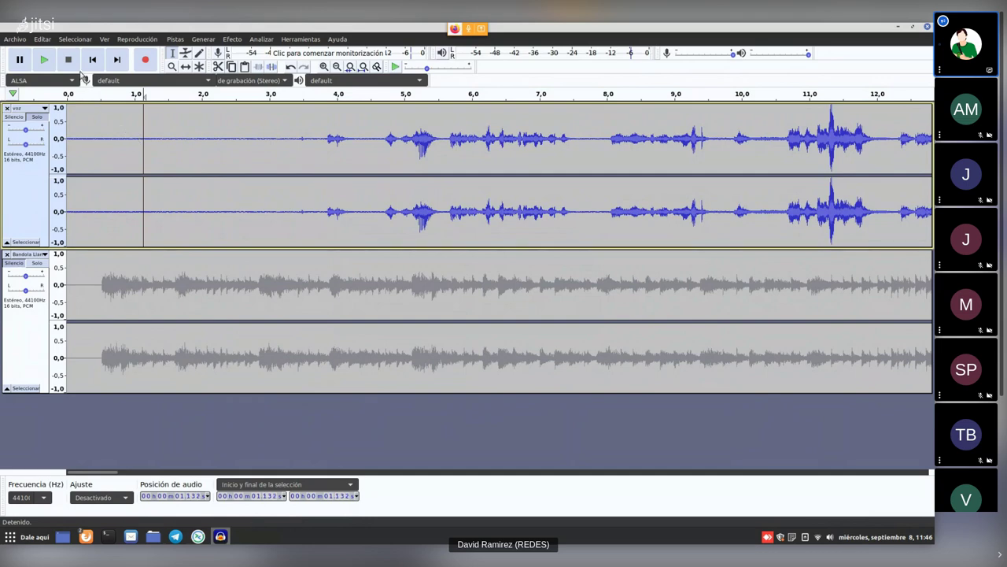
{"action": "left_click", "coordinate": [45, 59]}
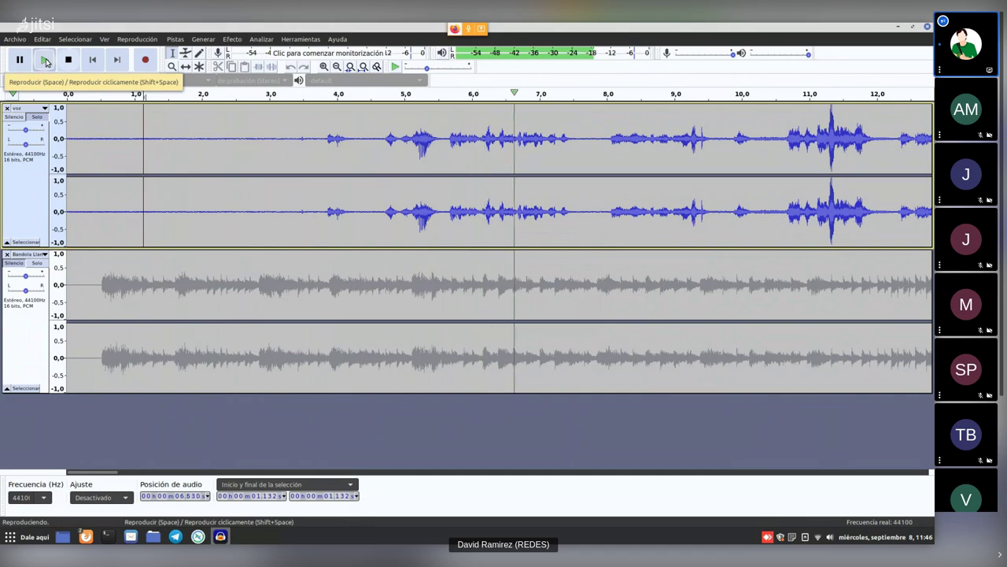
{"action": "left_click", "coordinate": [69, 62]}
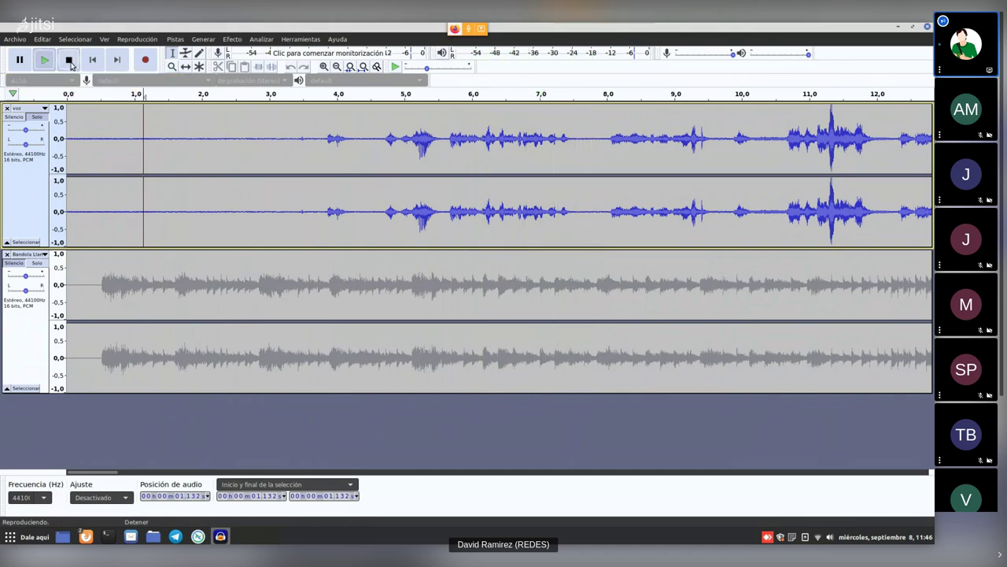
Try to amplify the whole first voice clip further, with gains of 2 dB and 0.2 dB.
{"action": "key", "text": "ctrl+a"}
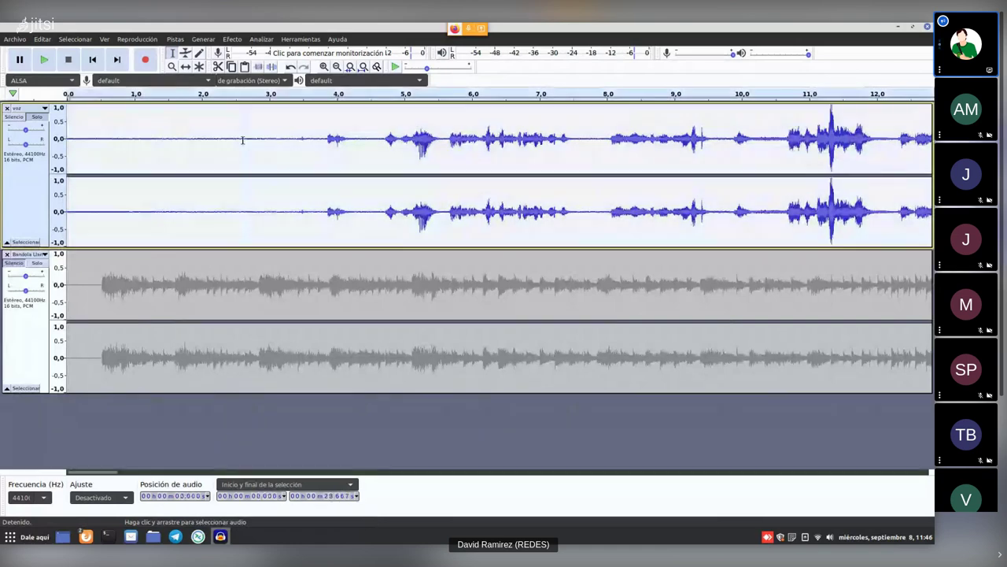
{"action": "left_click", "coordinate": [225, 40]}
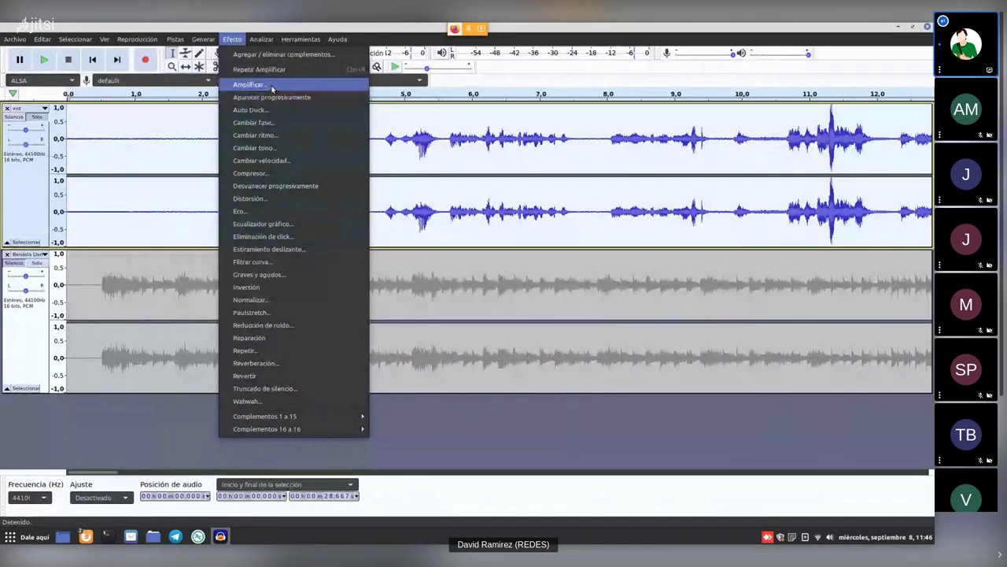
{"action": "left_click", "coordinate": [251, 85]}
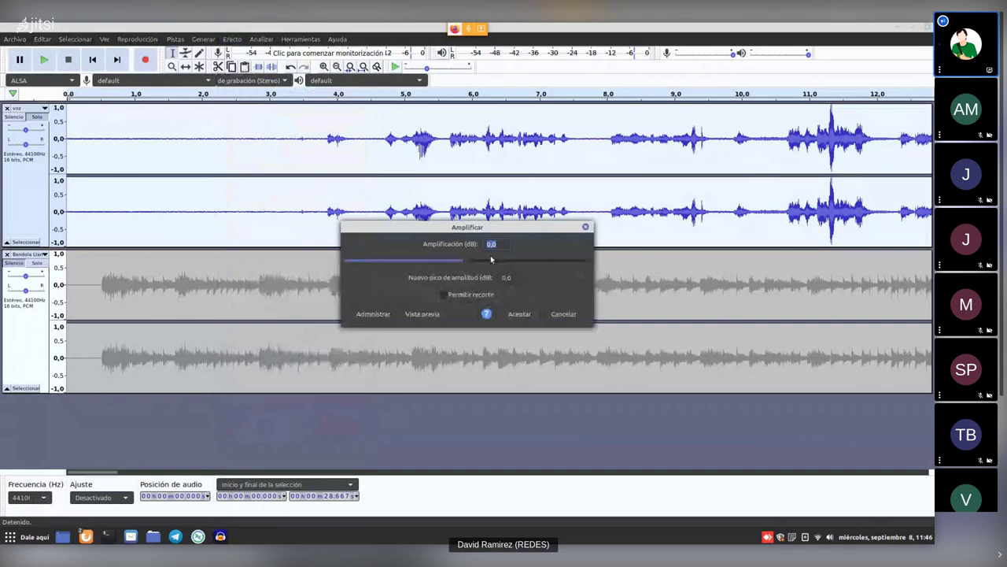
{"action": "type", "text": "2"}
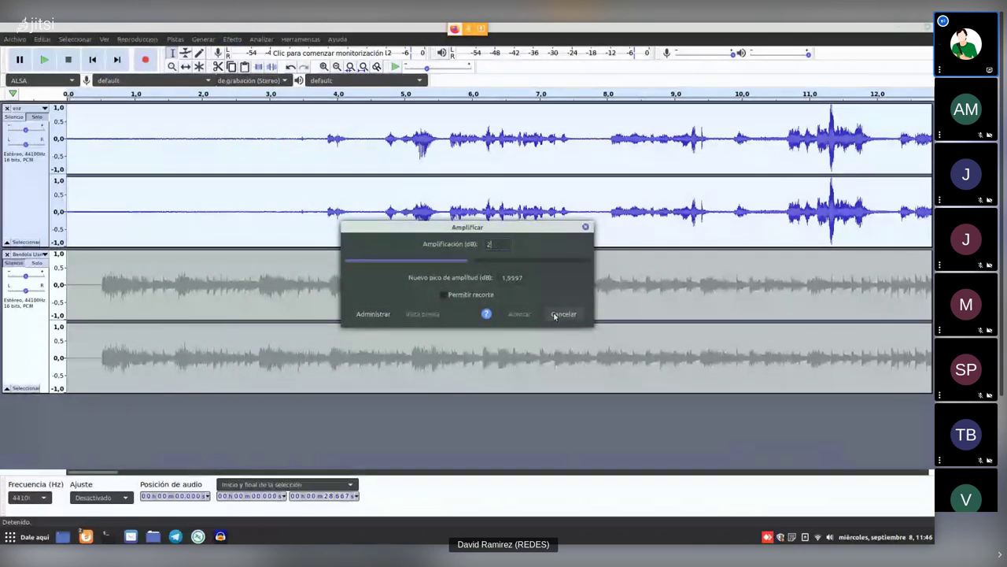
{"action": "left_click", "coordinate": [465, 262]}
{"action": "left_click_drag", "start_coordinate": [465, 266], "coordinate": [470, 264]}
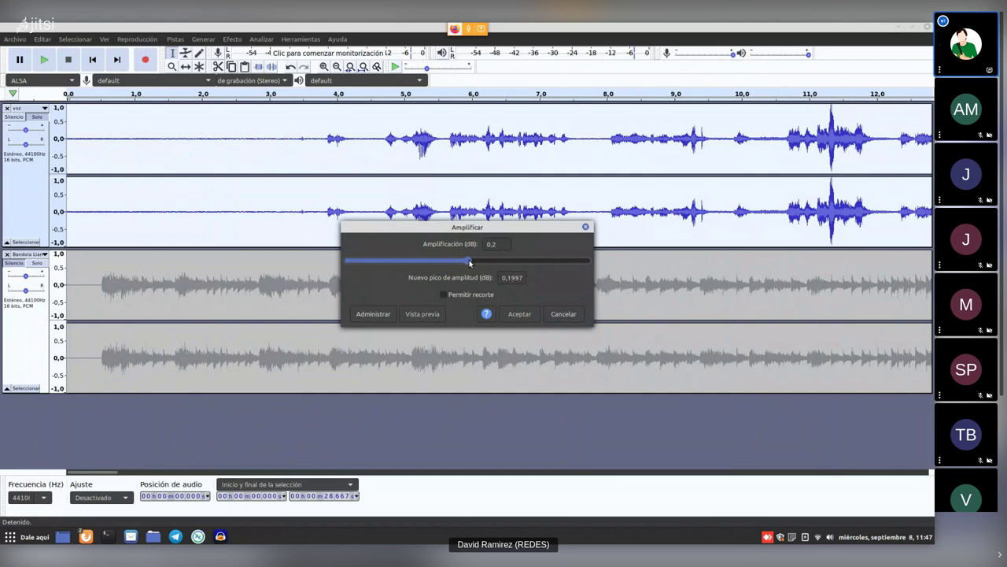
{"action": "key", "text": "Return"}
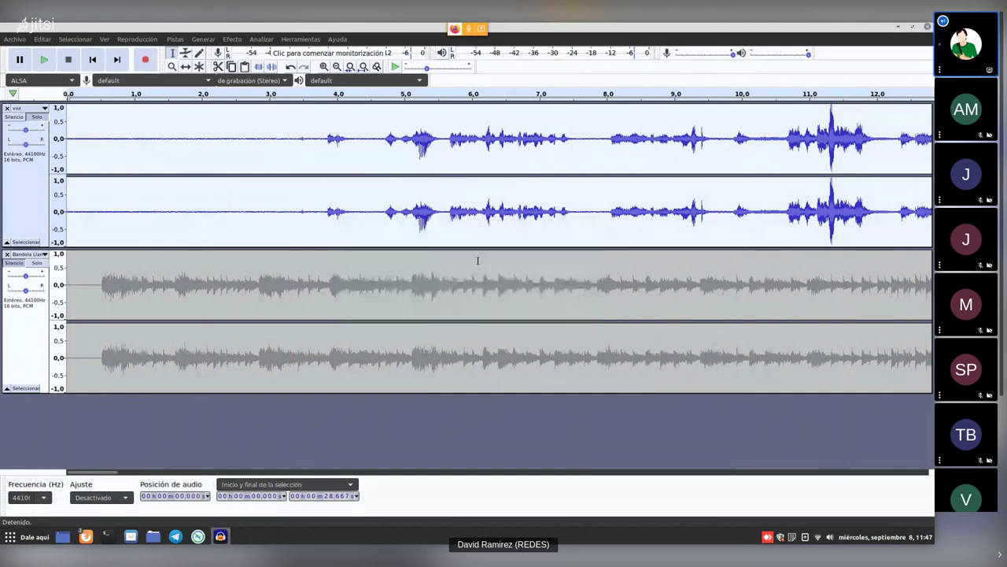
Unmute the music track and turn off solo on the voice track.
{"action": "left_click", "coordinate": [326, 209]}
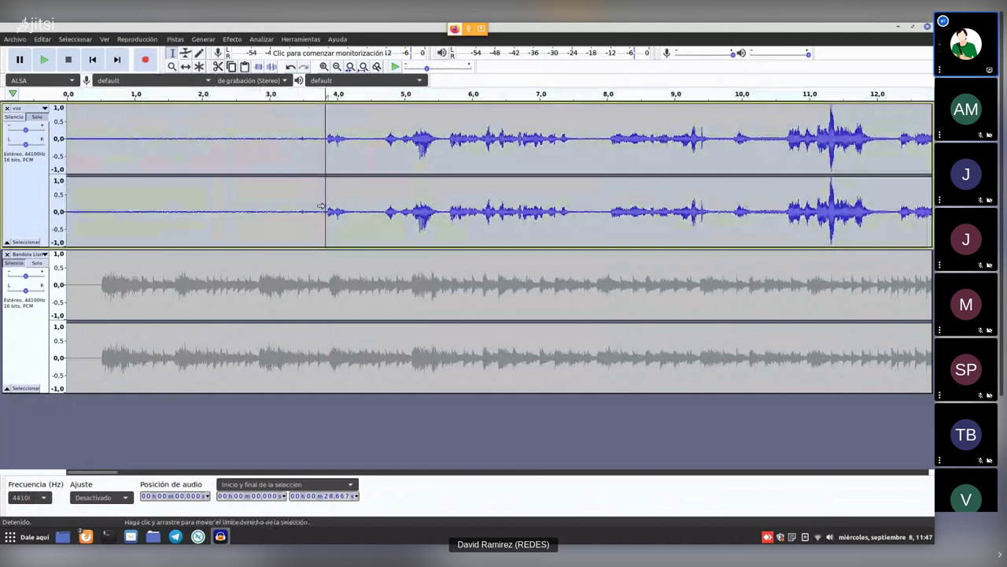
{"action": "left_click", "coordinate": [158, 282]}
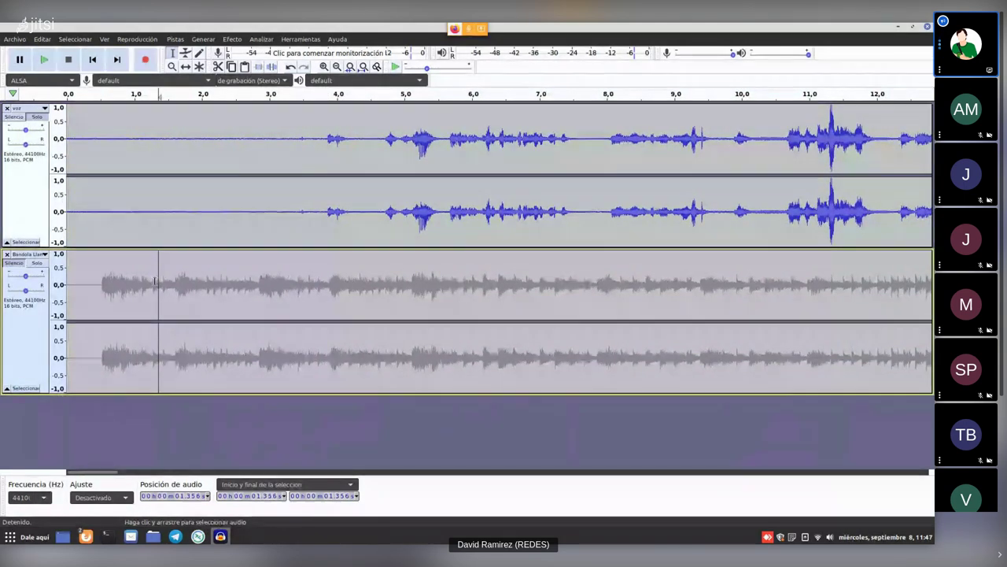
{"action": "left_click", "coordinate": [179, 201]}
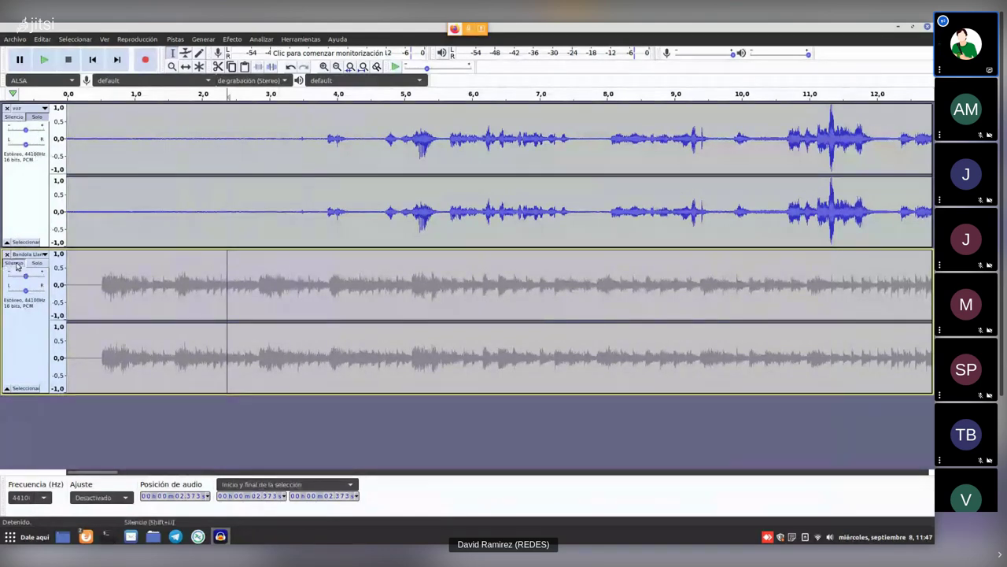
{"action": "left_click", "coordinate": [37, 117]}
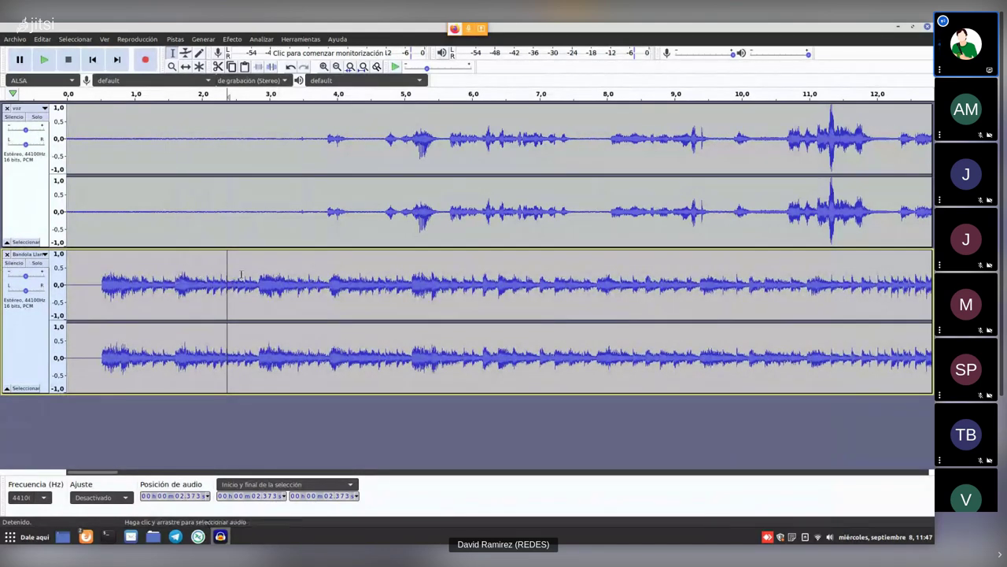
Play the voice and music together from about 3.77 s, and stop the playback.
{"action": "left_click", "coordinate": [322, 157]}
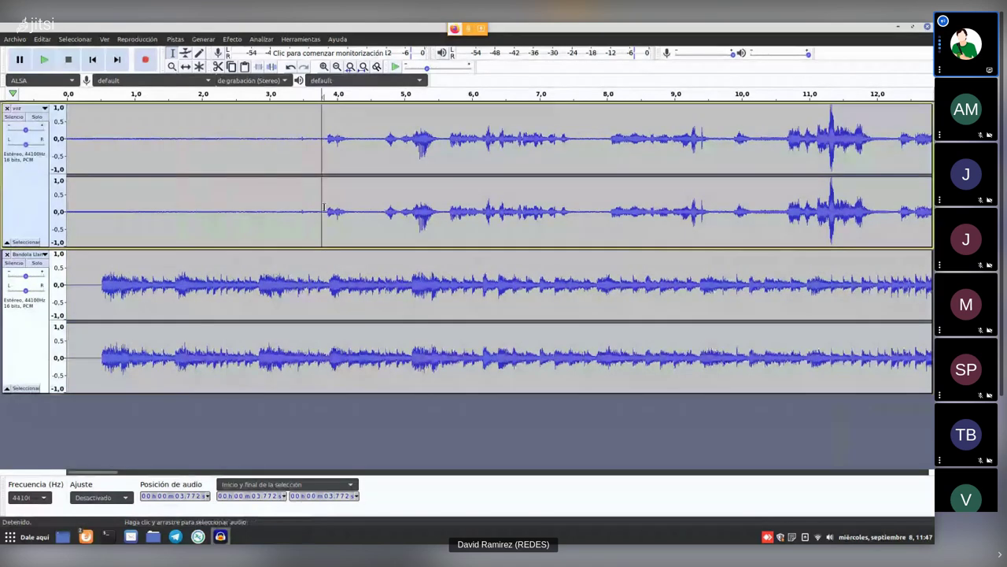
{"action": "left_click", "coordinate": [43, 60]}
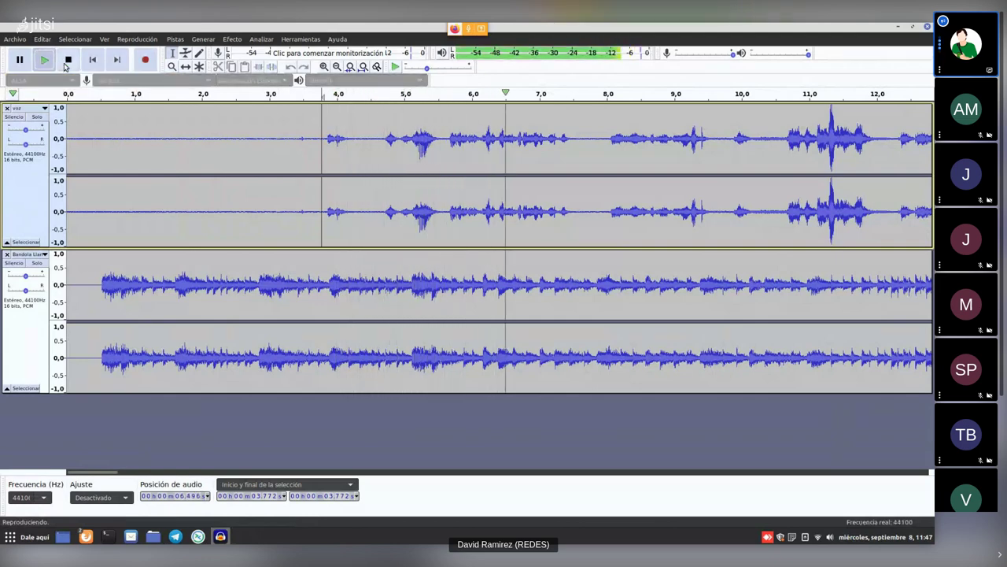
{"action": "left_click", "coordinate": [69, 60]}
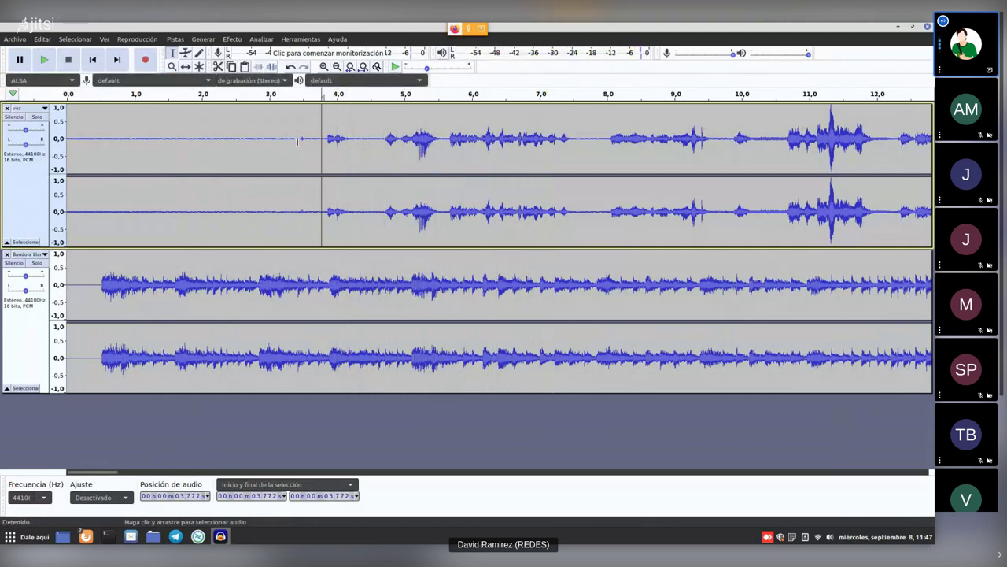
Select the voice passage from about 3.77 s to 7.60 s, and place the cursor at about 3.82 s in the music track.
{"action": "left_click", "coordinate": [328, 140]}
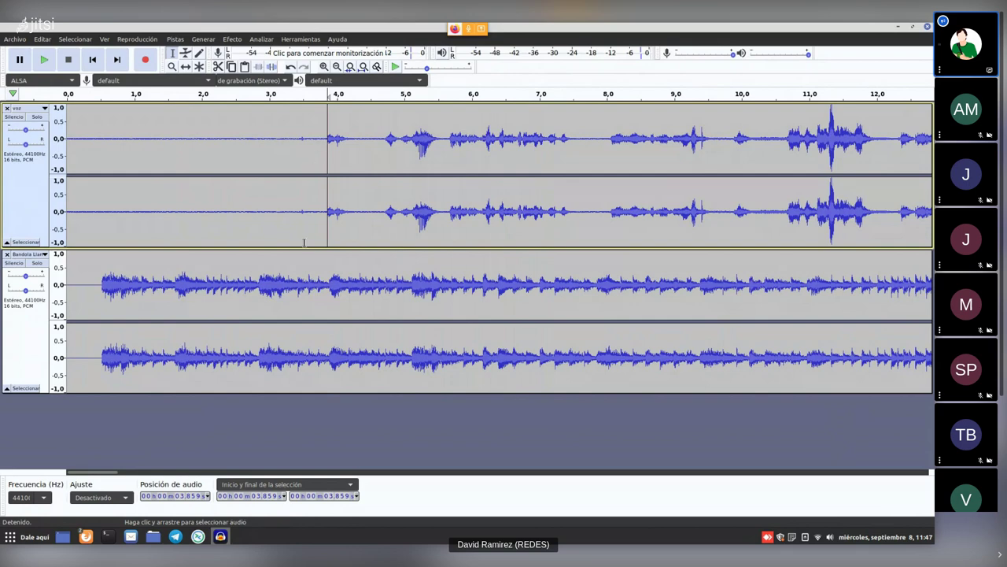
{"action": "left_click", "coordinate": [307, 279]}
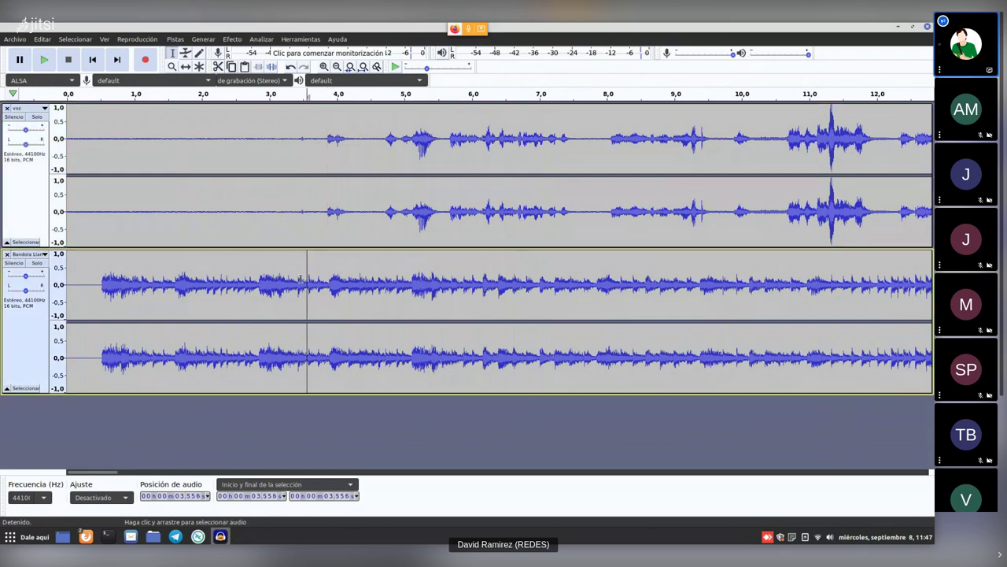
{"action": "key", "text": "alt+Tab"}
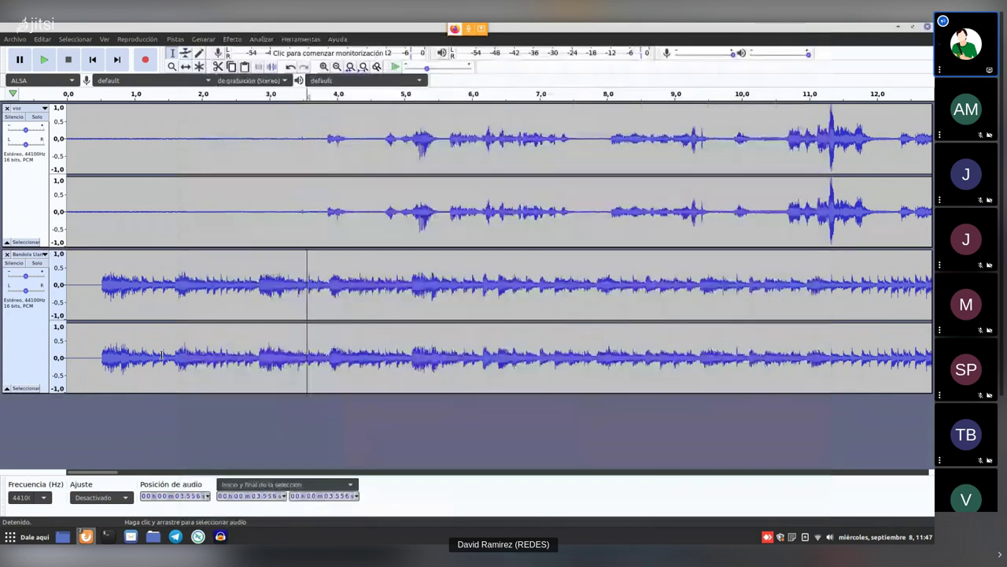
{"action": "key", "text": "alt+Tab"}
{"action": "left_click_drag", "start_coordinate": [302, 282], "coordinate": [338, 281]}
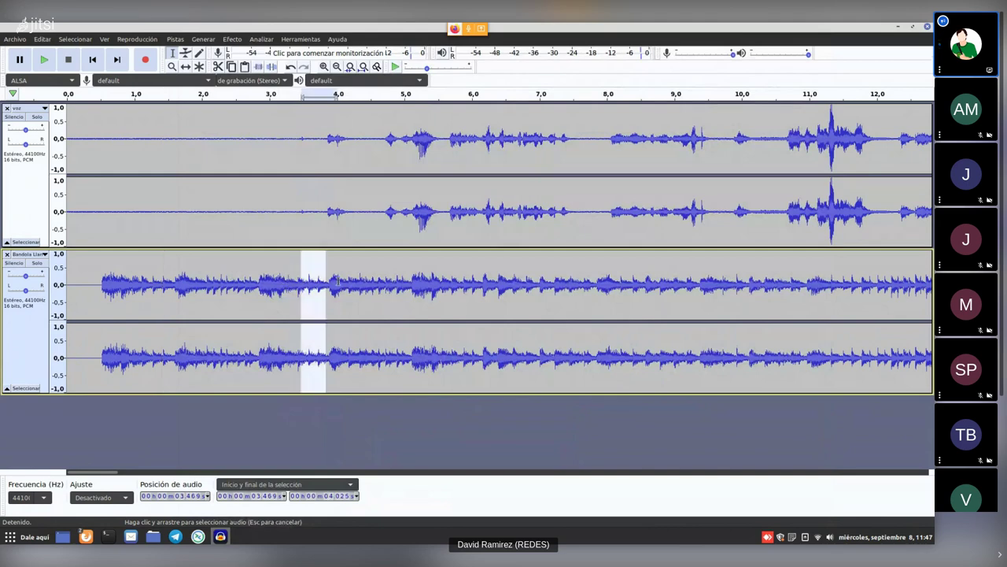
{"action": "left_click_drag", "start_coordinate": [322, 212], "coordinate": [580, 218]}
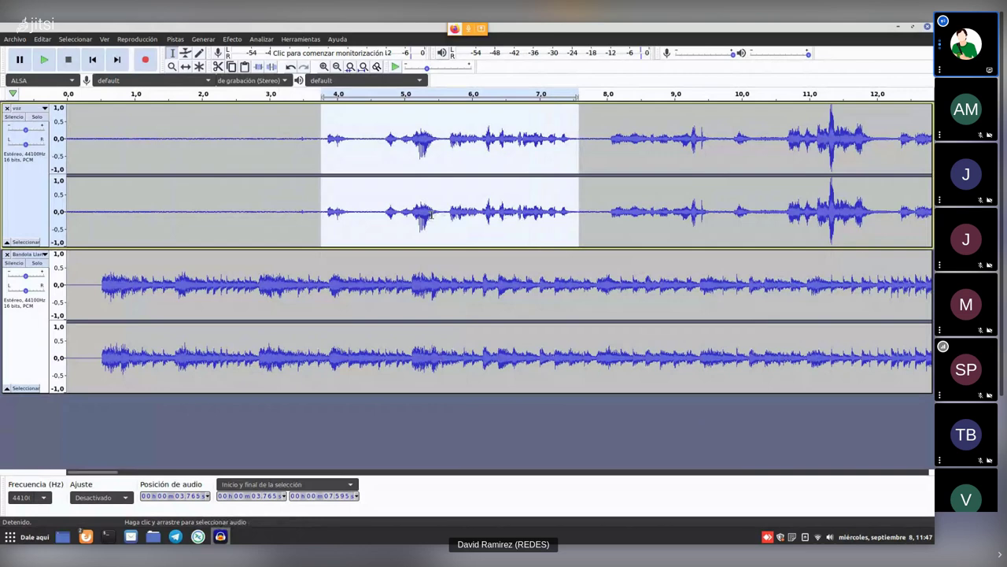
{"action": "left_click", "coordinate": [324, 288]}
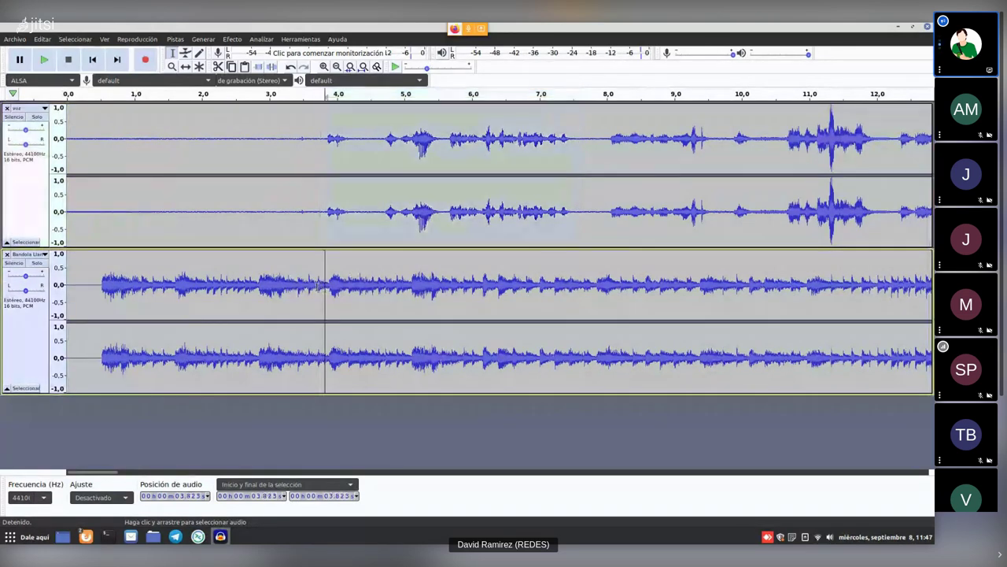
Switch to the Jitsi meeting in Firefox, mute the microphone, and return to Audacity.
{"action": "key", "text": "alt+Tab"}
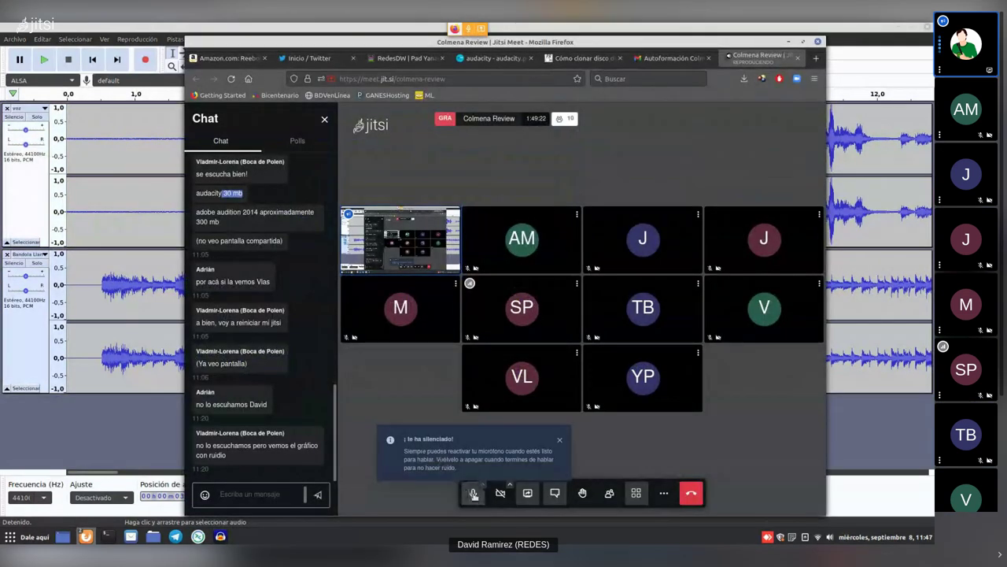
{"action": "left_click", "coordinate": [474, 494]}
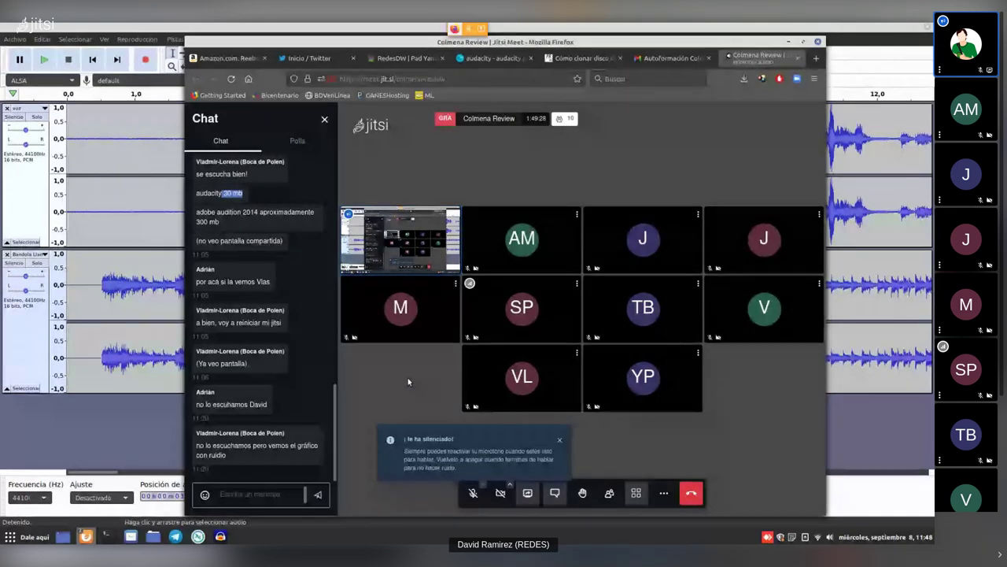
{"action": "left_click", "coordinate": [144, 189]}
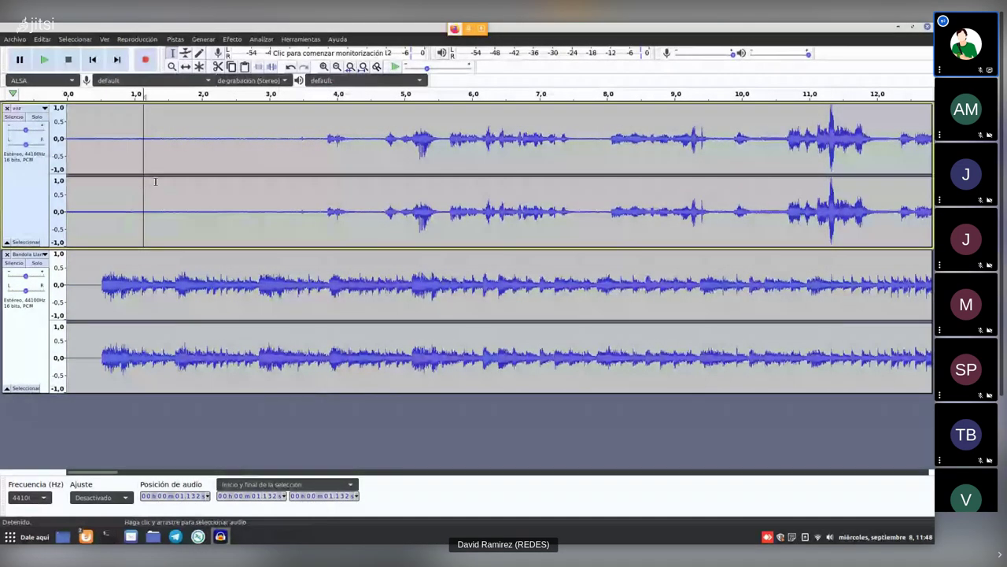
Return to the Jitsi meeting in Firefox, unmute the microphone and dismiss the muted-microphone notice.
{"action": "key", "text": "alt+Tab"}
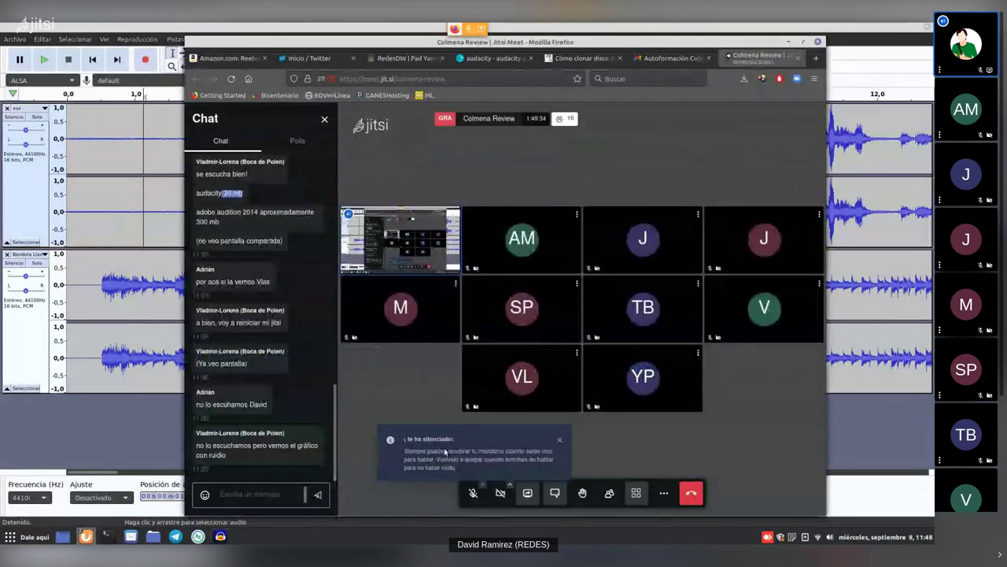
{"action": "left_click", "coordinate": [473, 495]}
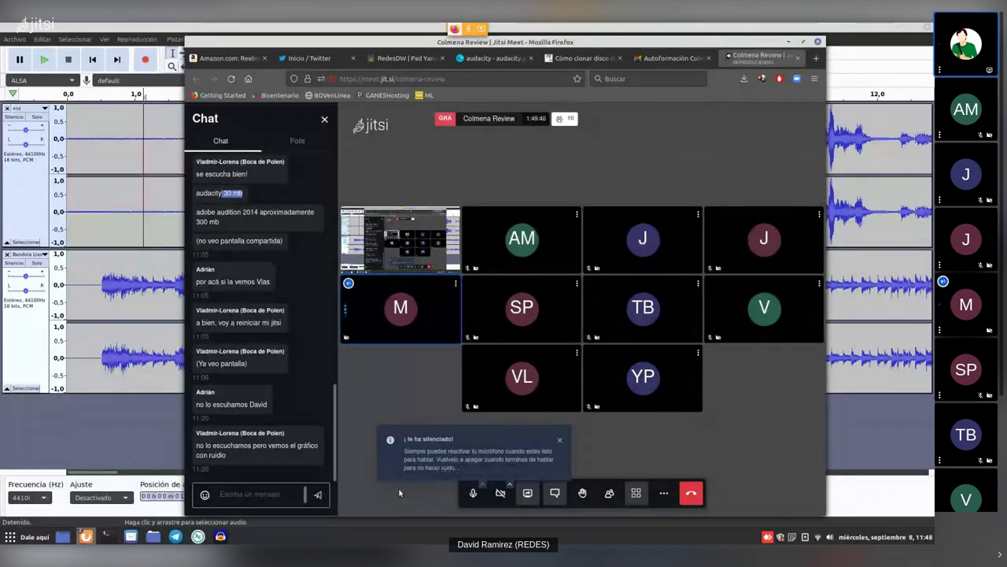
{"action": "left_click", "coordinate": [559, 440]}
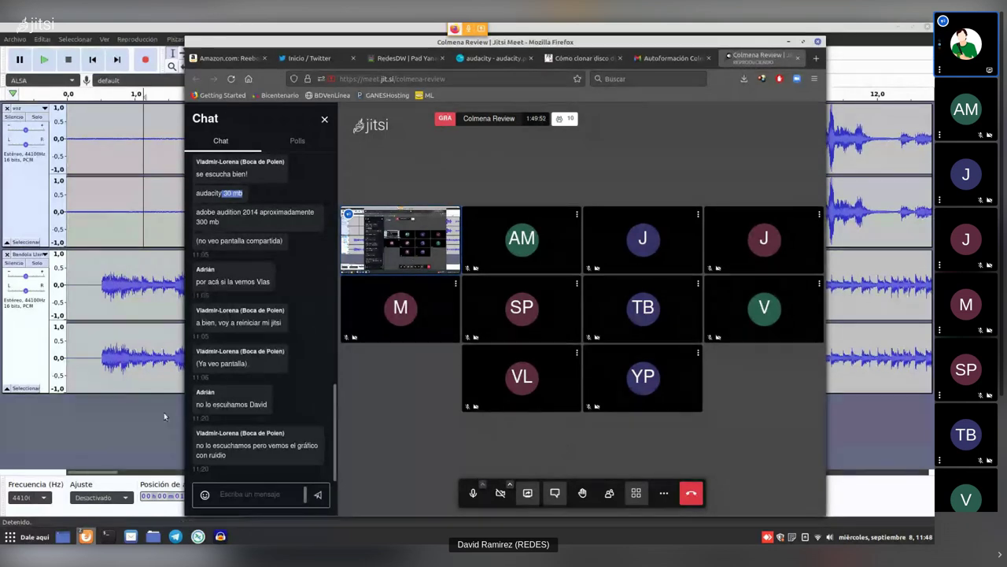
Switch back to Audacity, select the music from about 3.78 s to 5.66 s and clear the selection, checking the Jitsi meeting.
{"action": "left_click", "coordinate": [220, 536]}
{"action": "left_click_drag", "start_coordinate": [322, 283], "coordinate": [447, 277]}
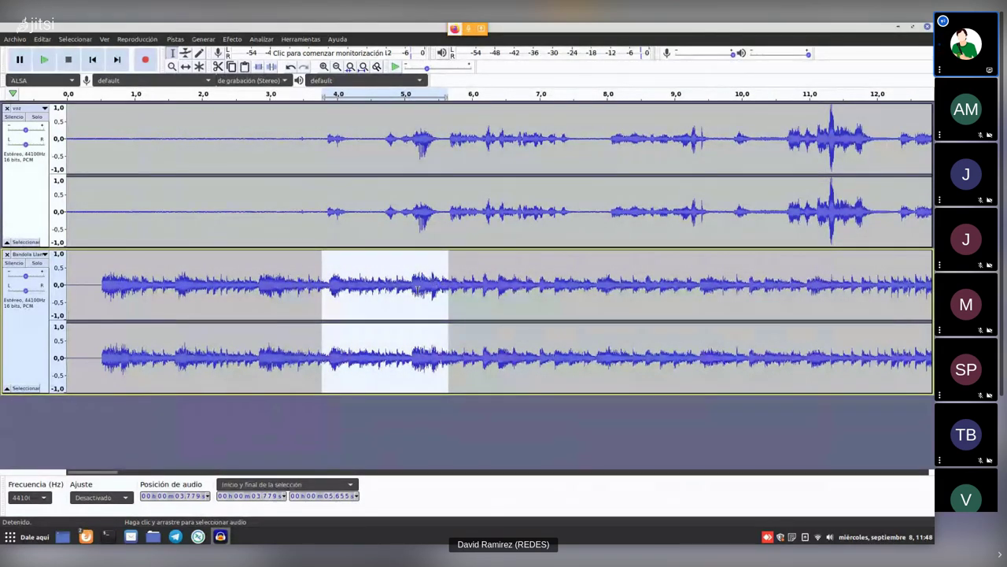
{"action": "left_click", "coordinate": [417, 288]}
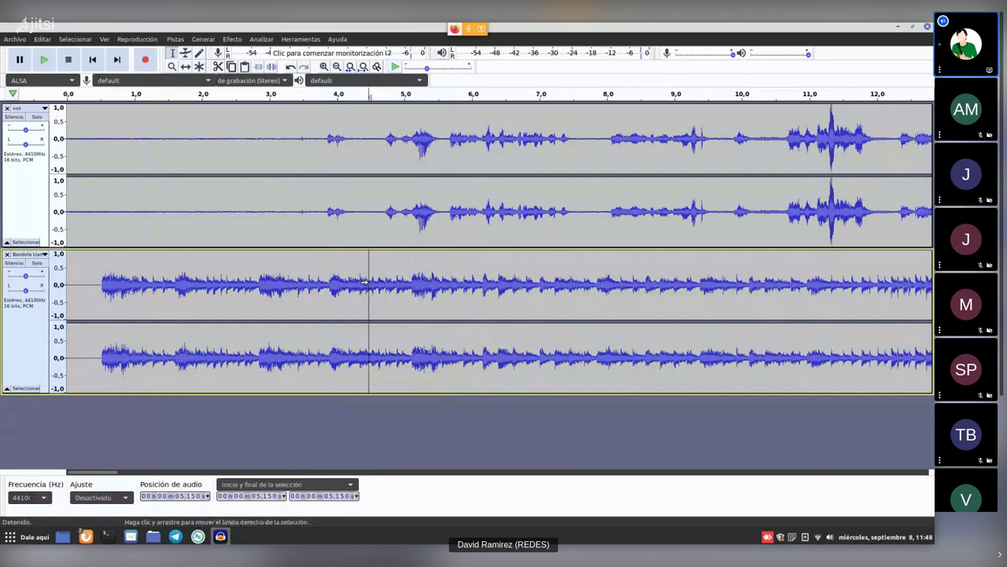
{"action": "key", "text": "alt+Tab"}
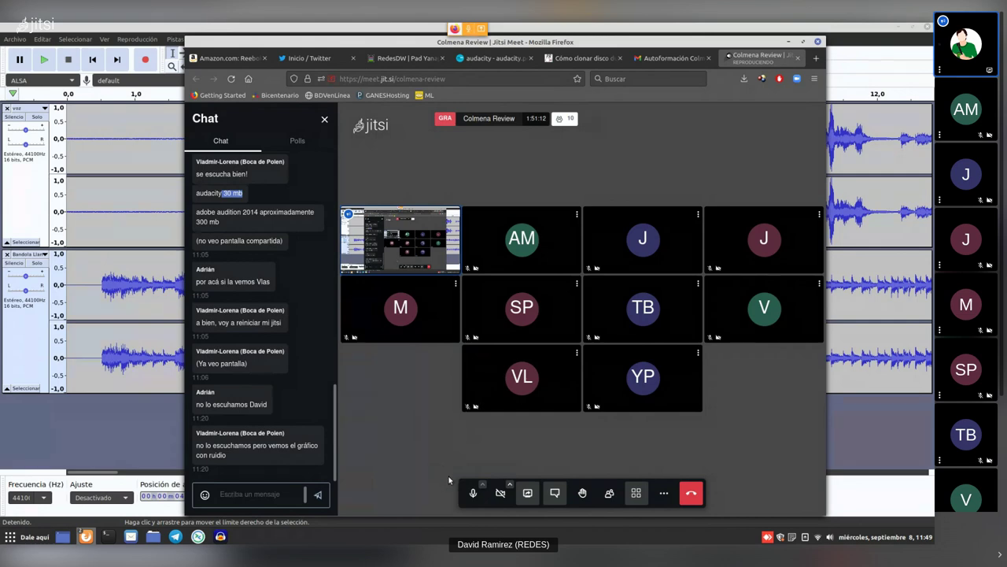
{"action": "left_click", "coordinate": [157, 435]}
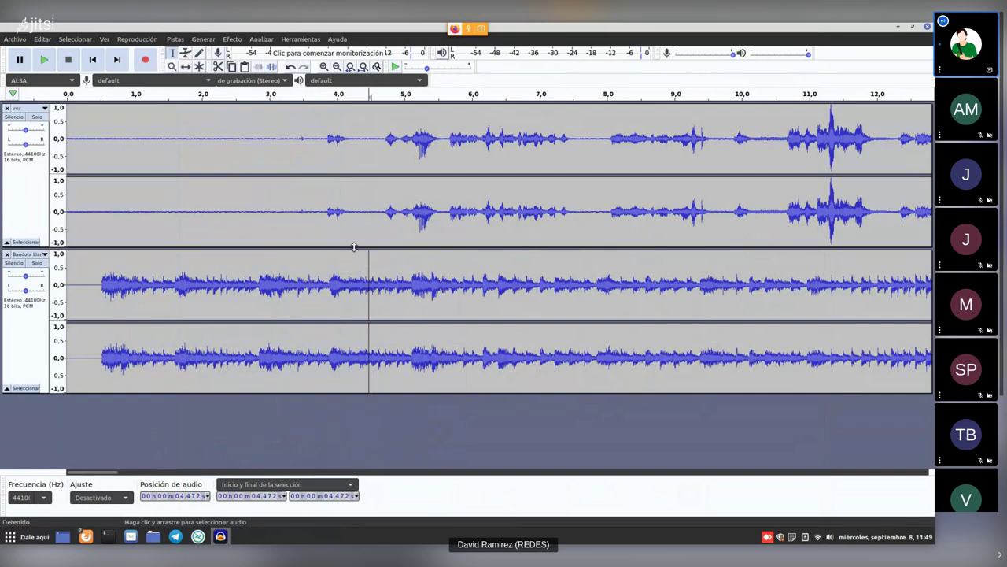
Lower the music volume under the first voice passage, between about 3.8 s and 7.6 s, with the Envelope tool.
{"action": "left_click", "coordinate": [325, 286]}
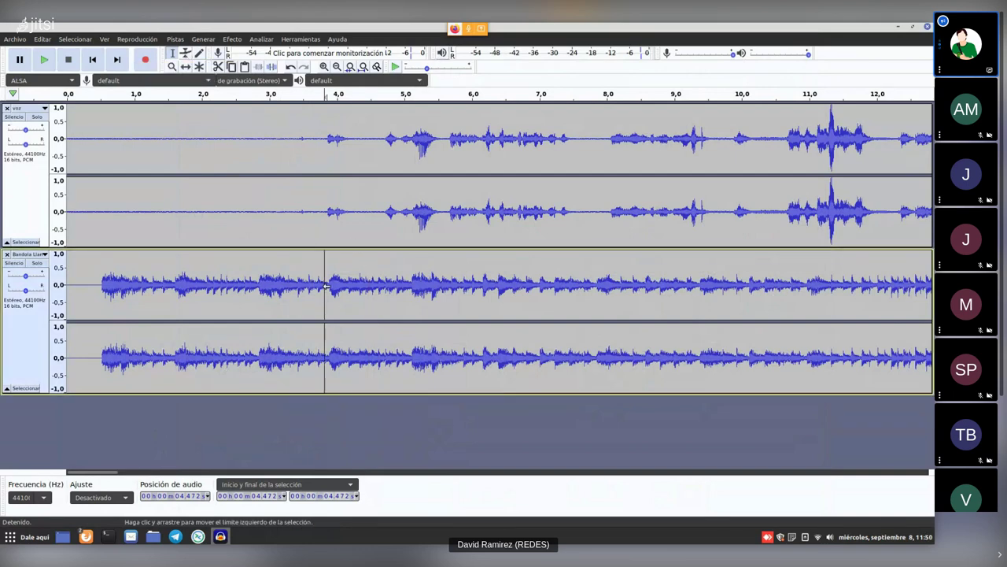
{"action": "left_click", "coordinate": [187, 54]}
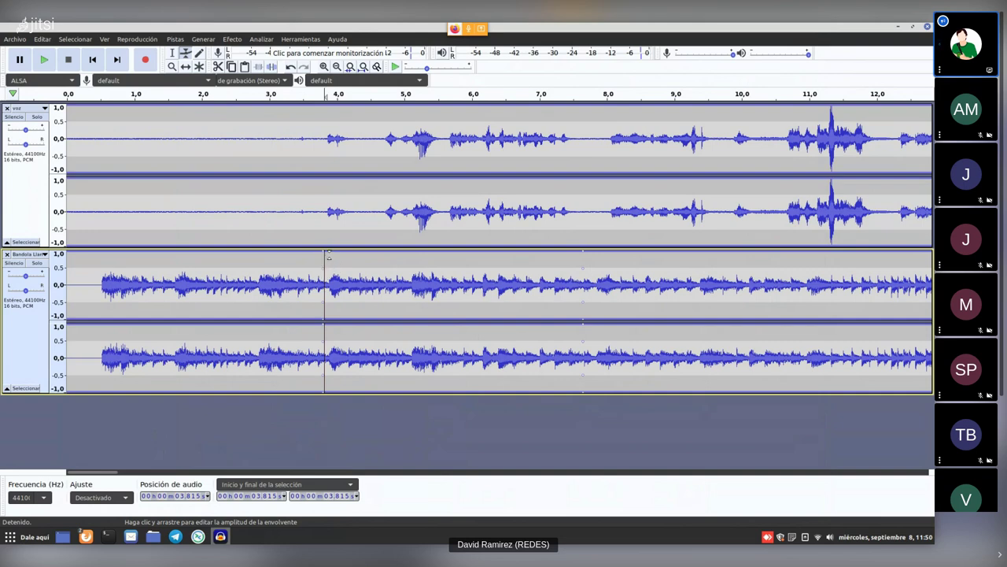
{"action": "left_click_drag", "start_coordinate": [346, 254], "coordinate": [354, 276]}
{"action": "left_click_drag", "start_coordinate": [560, 256], "coordinate": [564, 277]}
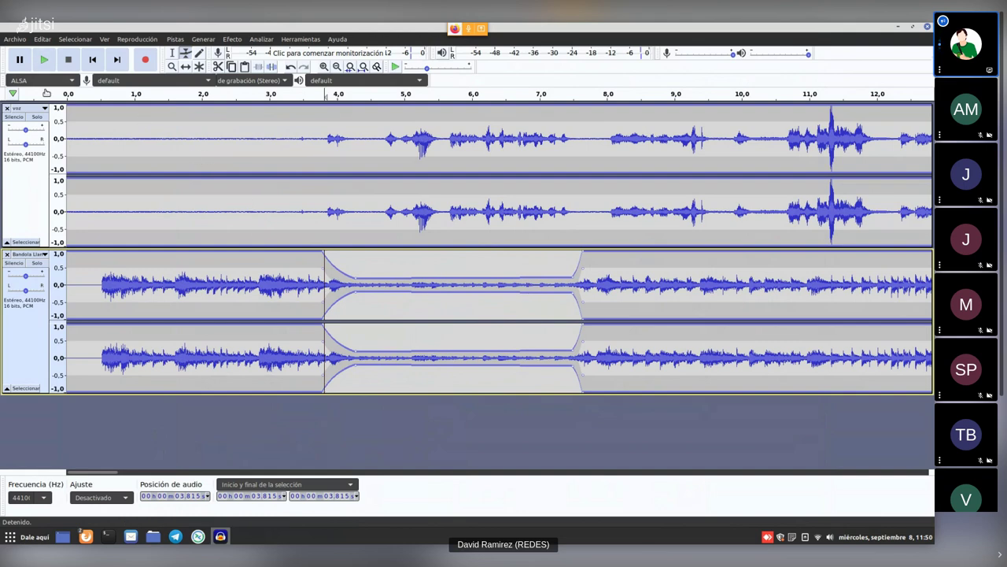
Play the voice and music together from about 0.44 s with the Selection tool active, and stop the playback.
{"action": "left_click", "coordinate": [172, 55]}
{"action": "left_click_drag", "start_coordinate": [85, 134], "coordinate": [90, 134]}
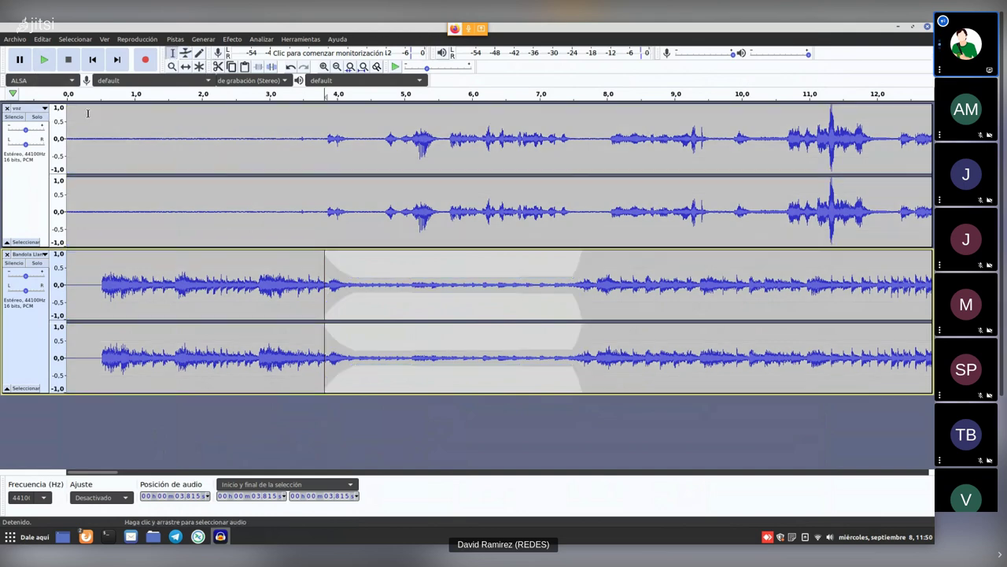
{"action": "left_click", "coordinate": [44, 59]}
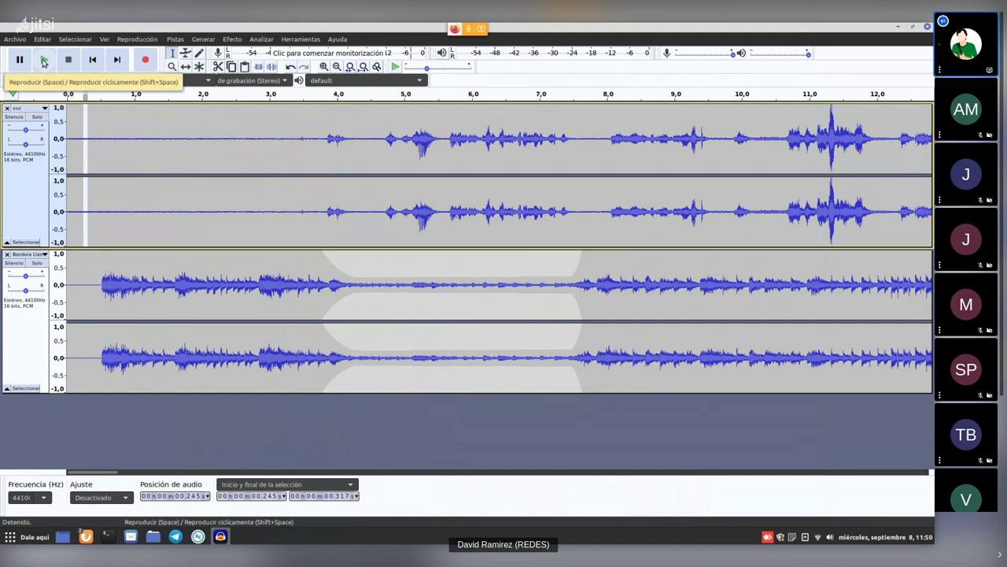
{"action": "left_click", "coordinate": [45, 62]}
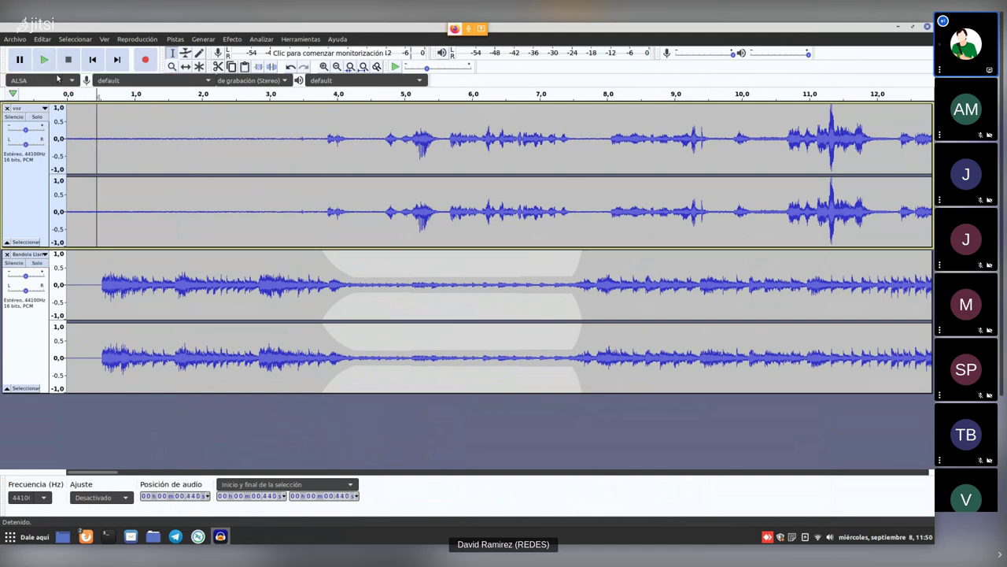
{"action": "left_click", "coordinate": [53, 64]}
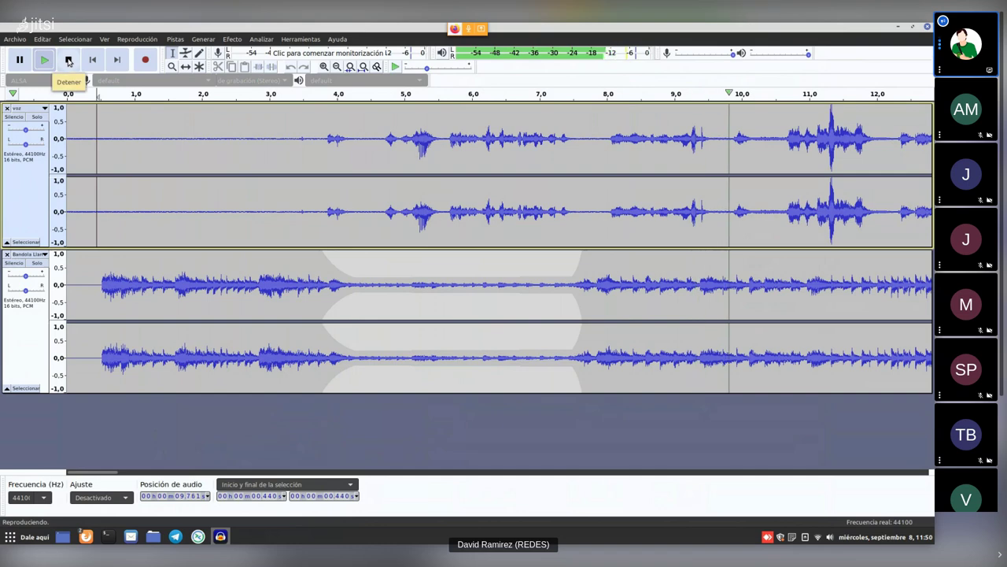
{"action": "left_click", "coordinate": [69, 66]}
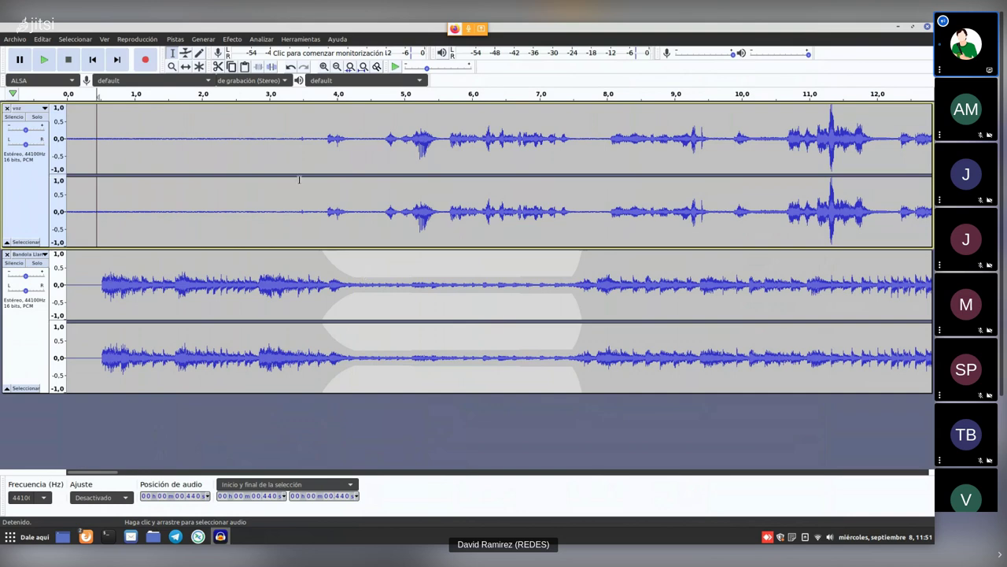
Point out the start and end of the lowered music section, and undo its envelope changes.
{"action": "left_click", "coordinate": [231, 39]}
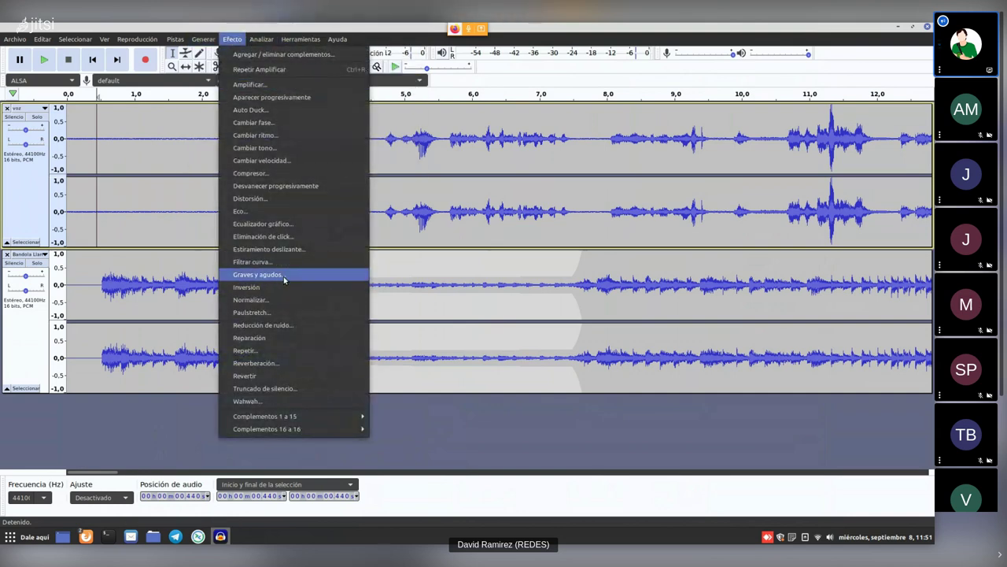
{"action": "left_click", "coordinate": [145, 292]}
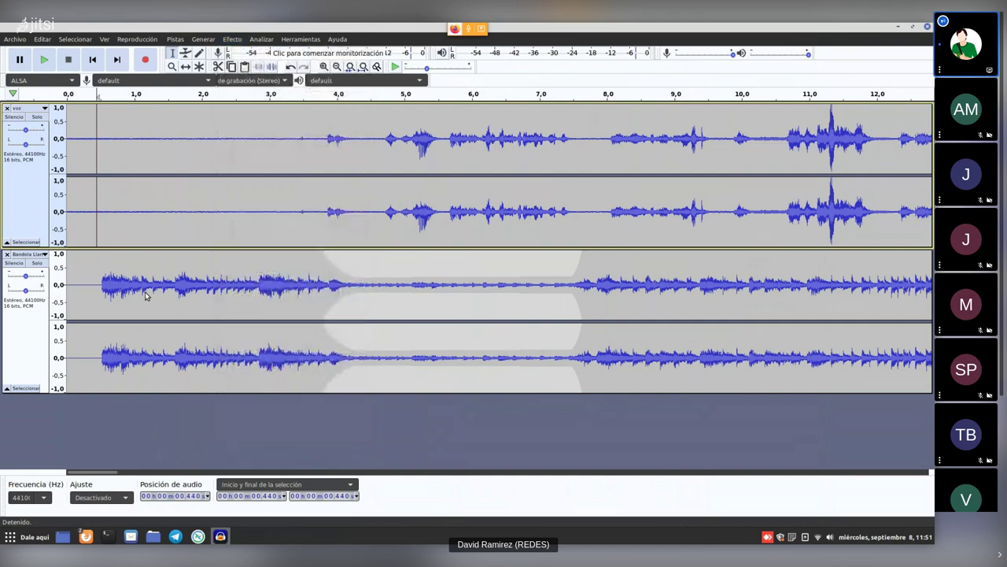
{"action": "left_click", "coordinate": [333, 274]}
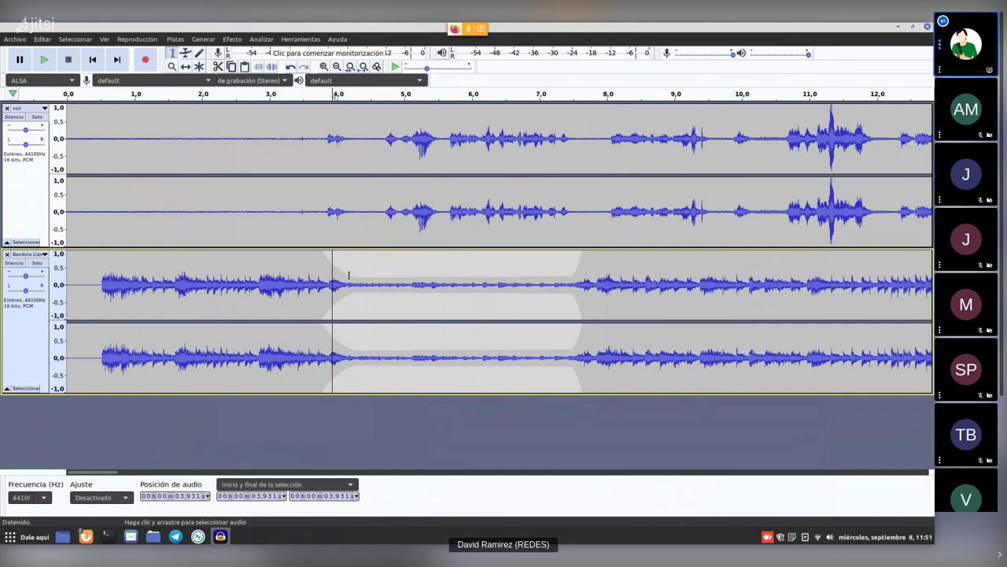
{"action": "left_click", "coordinate": [598, 269]}
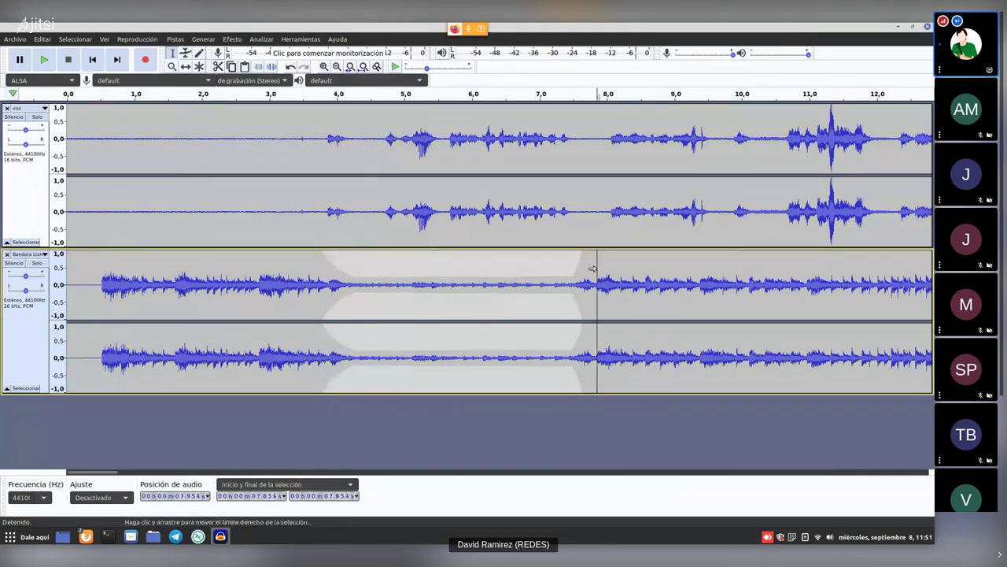
{"action": "left_click", "coordinate": [171, 53]}
{"action": "key", "text": "ctrl+z"}
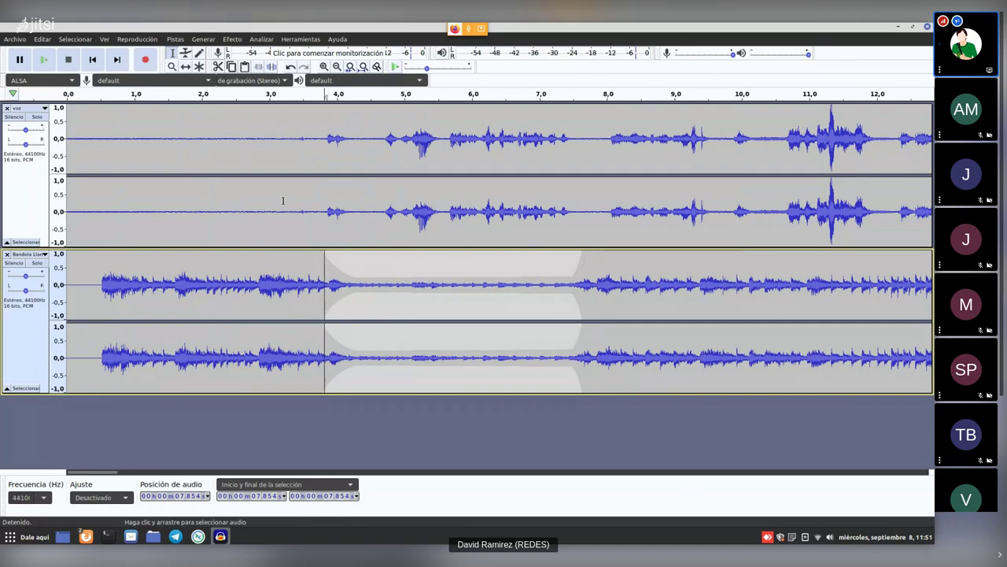
Select the music from about 3.85 s to 12.00 s and clear the selection.
{"action": "left_click", "coordinate": [339, 286]}
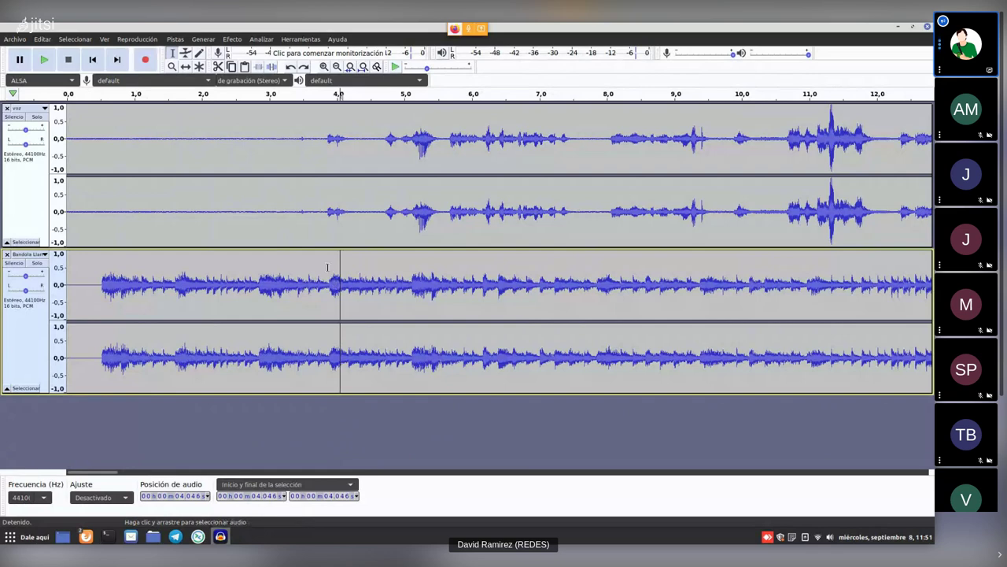
{"action": "left_click_drag", "start_coordinate": [327, 268], "coordinate": [876, 268]}
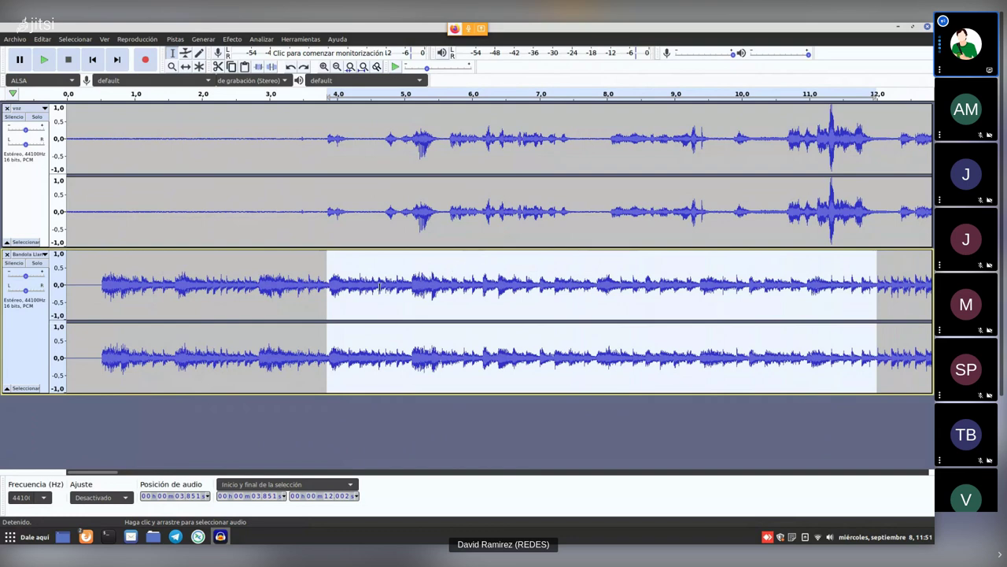
{"action": "left_click", "coordinate": [351, 285]}
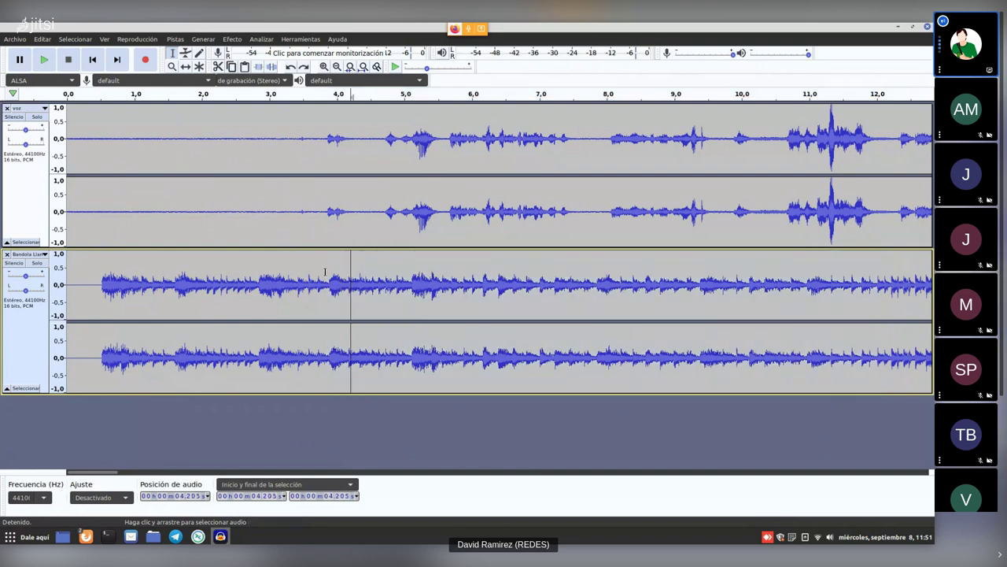
Try to apply Auto Duck with only a cursor position at about 3.83 s in the music track.
{"action": "left_click", "coordinate": [325, 271]}
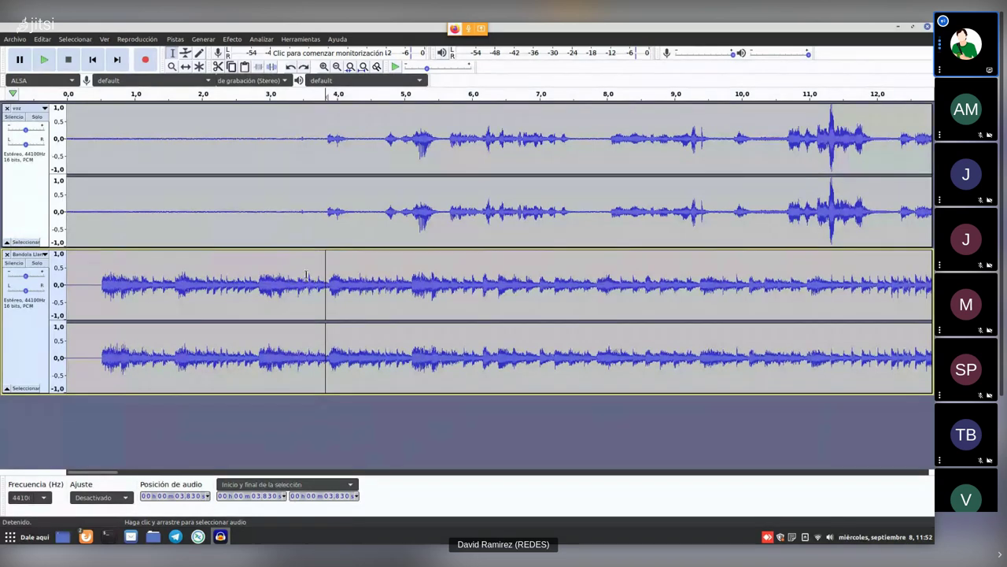
{"action": "left_click", "coordinate": [234, 40]}
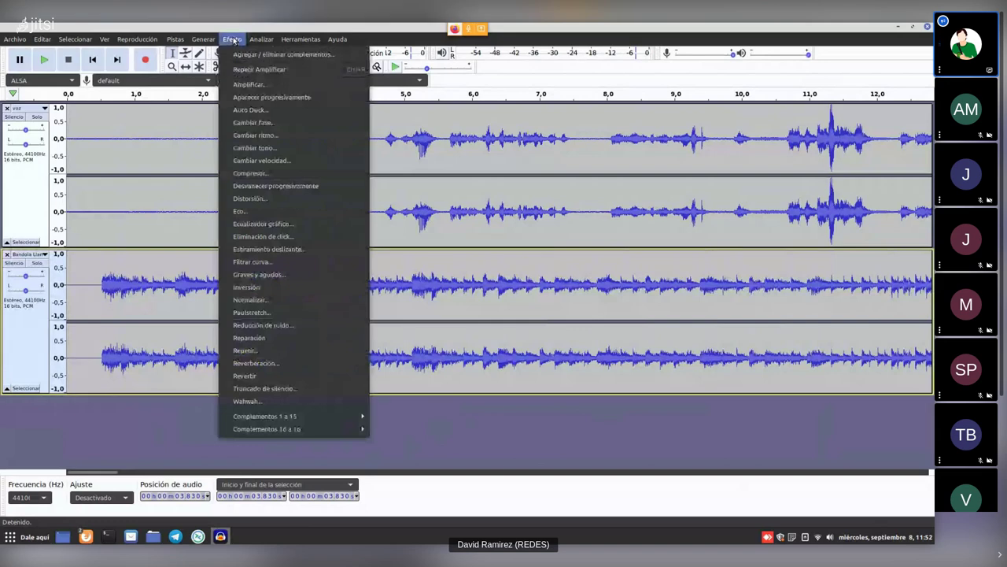
{"action": "left_click", "coordinate": [258, 111]}
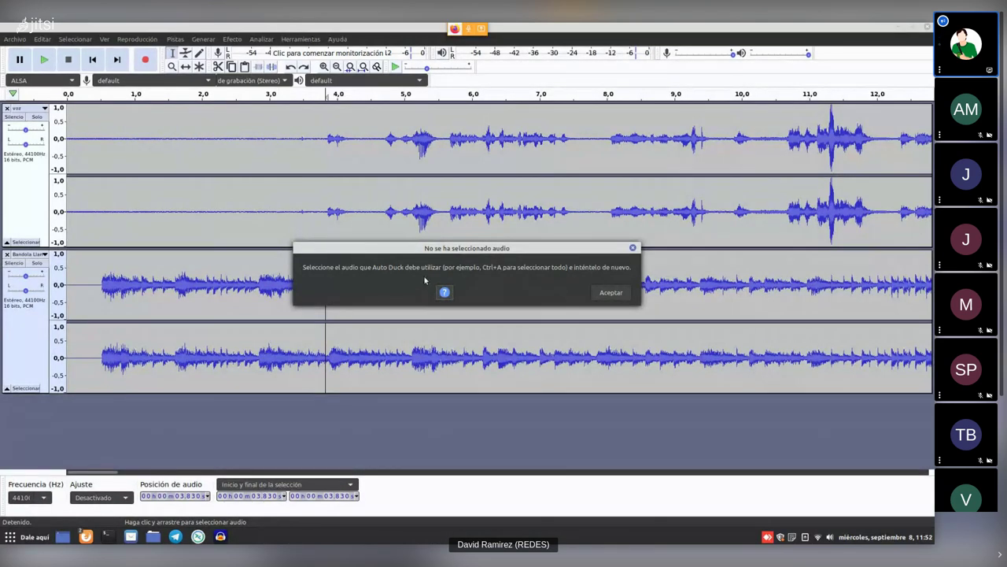
{"action": "left_click", "coordinate": [611, 292]}
{"action": "left_click", "coordinate": [331, 134]}
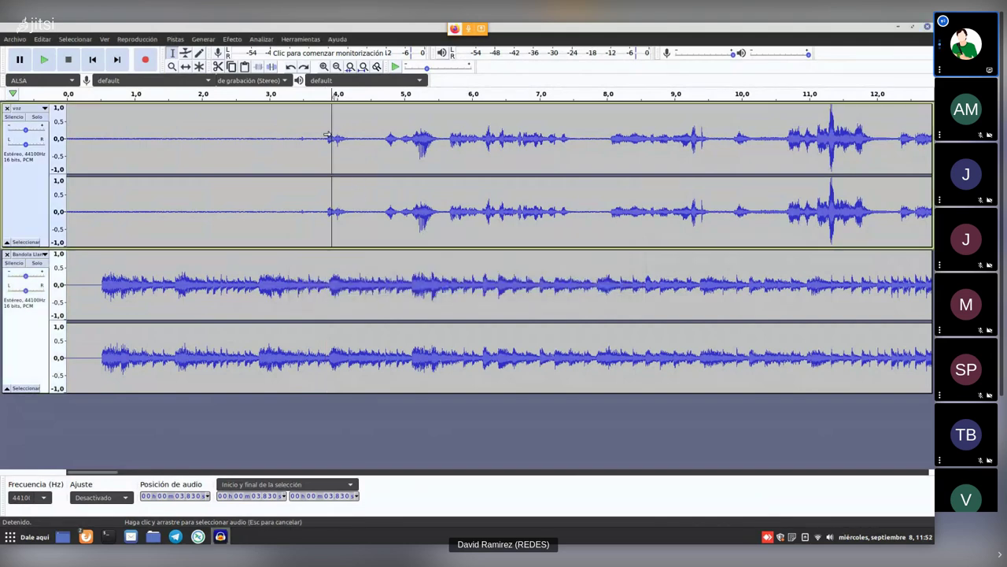
{"action": "double_click", "coordinate": [331, 136]}
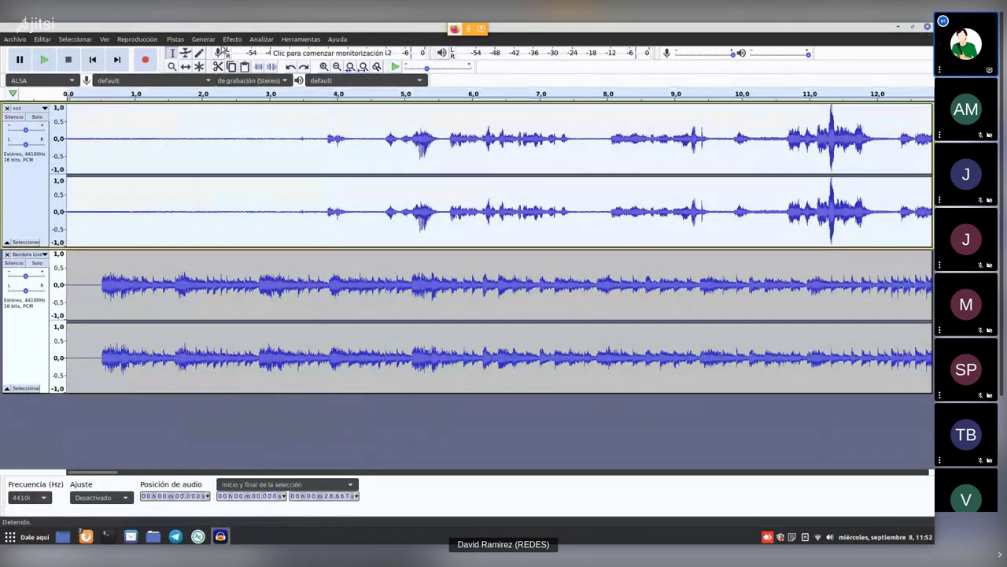
{"action": "left_click", "coordinate": [232, 39]}
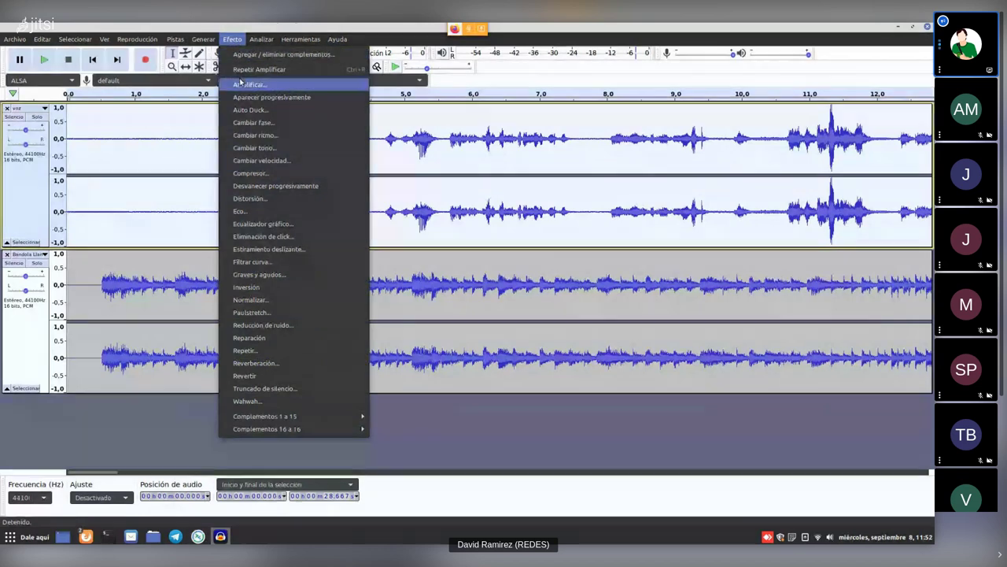
{"action": "left_click", "coordinate": [251, 109]}
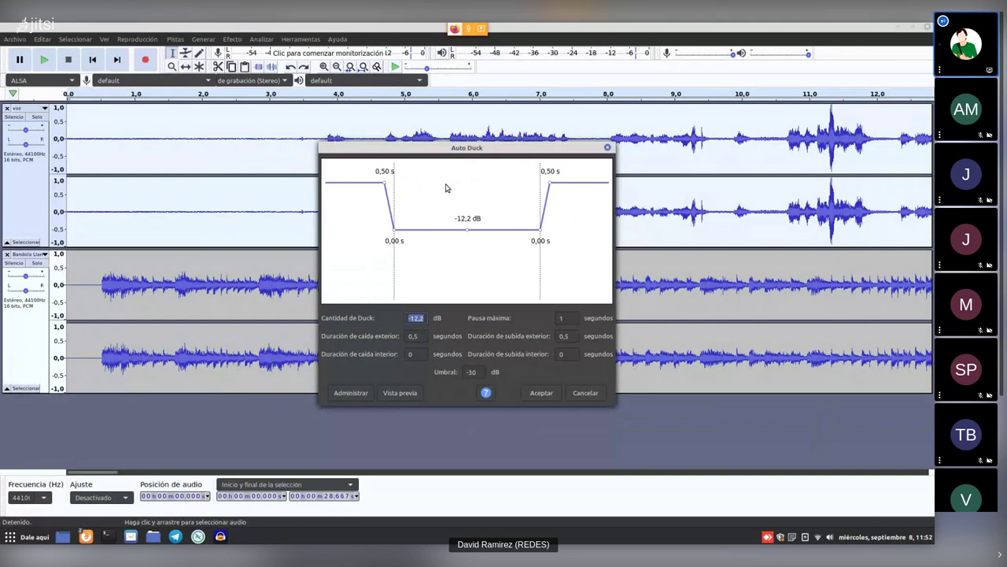
{"action": "left_click", "coordinate": [608, 149]}
Try to apply Auto Duck again with the cursor at about 4.34 s in the music and no audio selected.
{"action": "left_click", "coordinate": [361, 134]}
{"action": "left_click", "coordinate": [232, 39]}
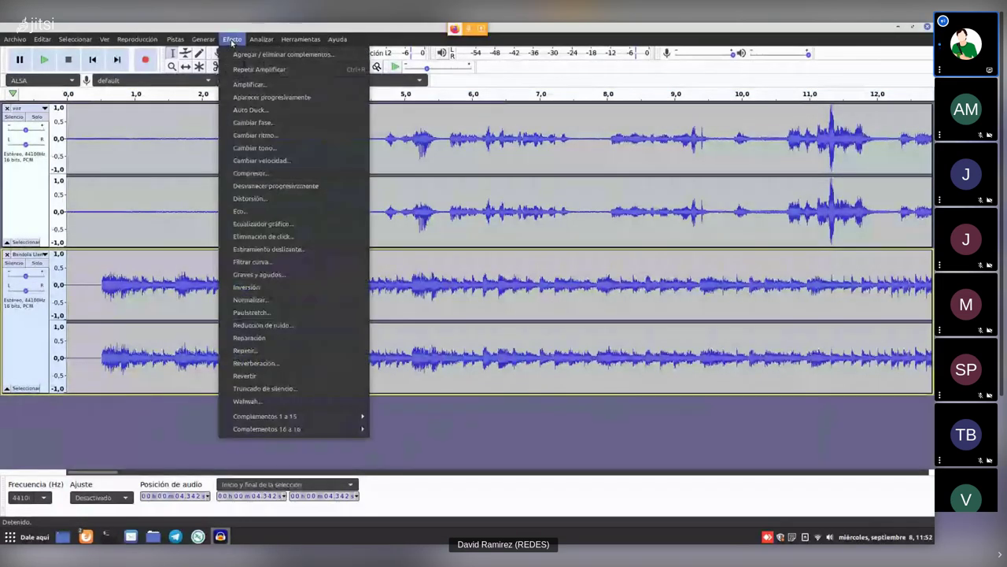
{"action": "left_click", "coordinate": [271, 109]}
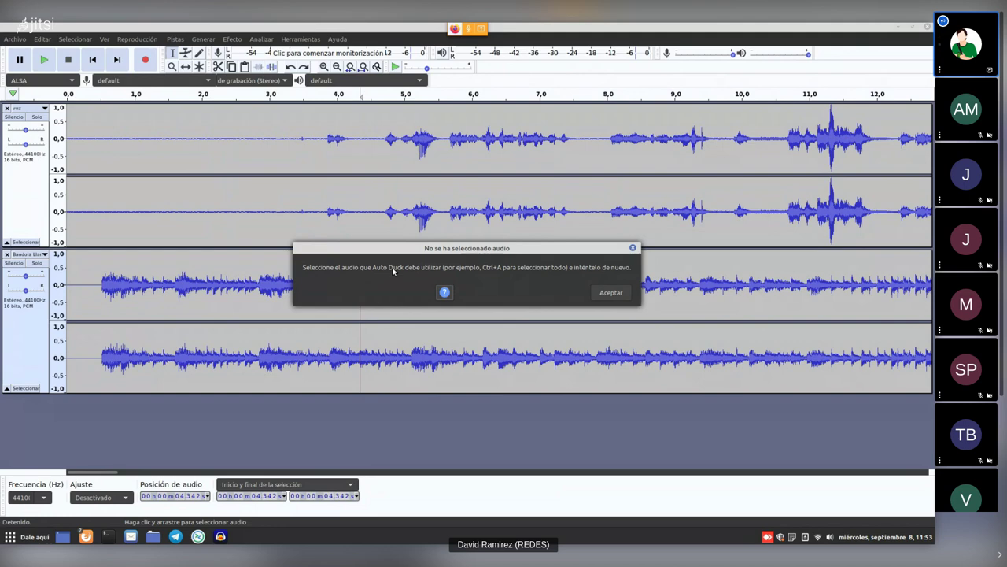
{"action": "key", "text": "Return"}
Try to apply Auto Duck to the whole music track while it lies below the voice track.
{"action": "left_click", "coordinate": [309, 285]}
{"action": "left_click", "coordinate": [271, 287]}
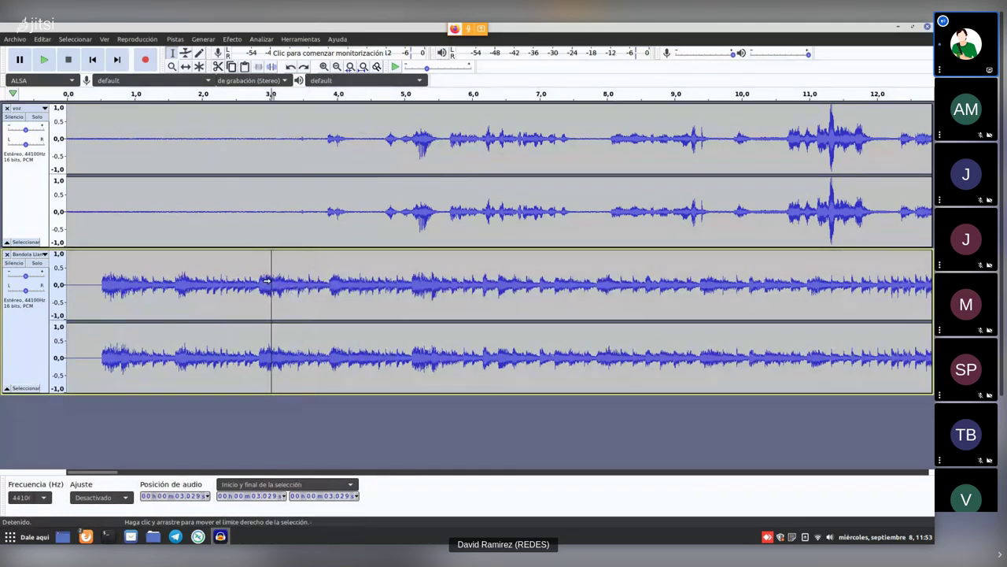
{"action": "double_click", "coordinate": [268, 281]}
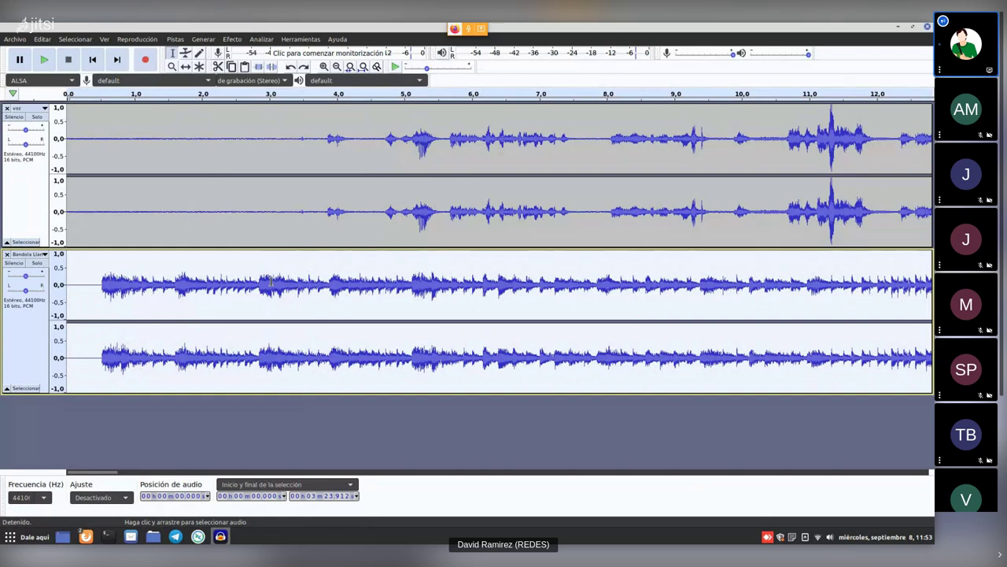
{"action": "left_click", "coordinate": [233, 39]}
{"action": "left_click", "coordinate": [258, 110]}
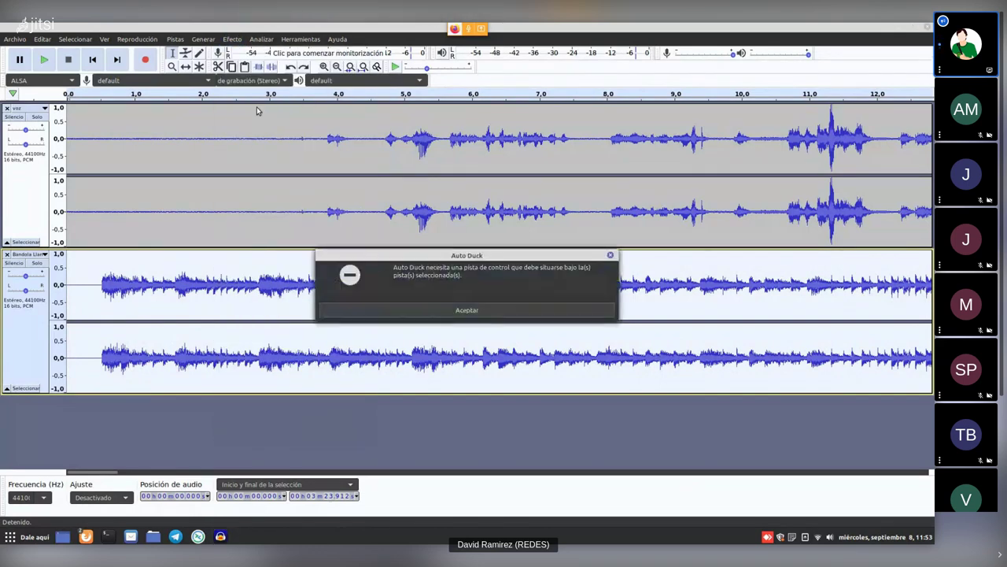
{"action": "left_click", "coordinate": [472, 313]}
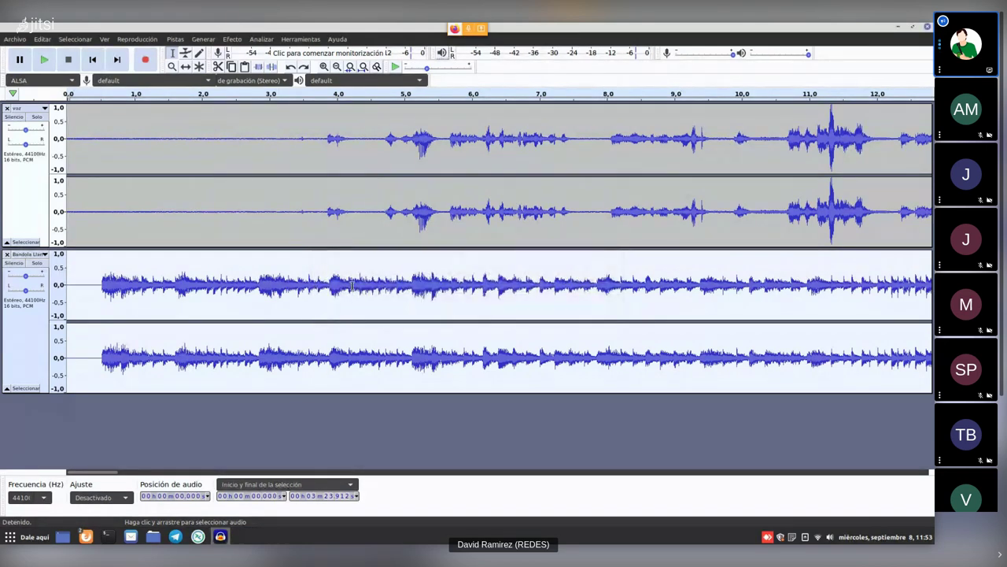
Select the music track and move it above the voice track.
{"action": "left_click", "coordinate": [352, 289]}
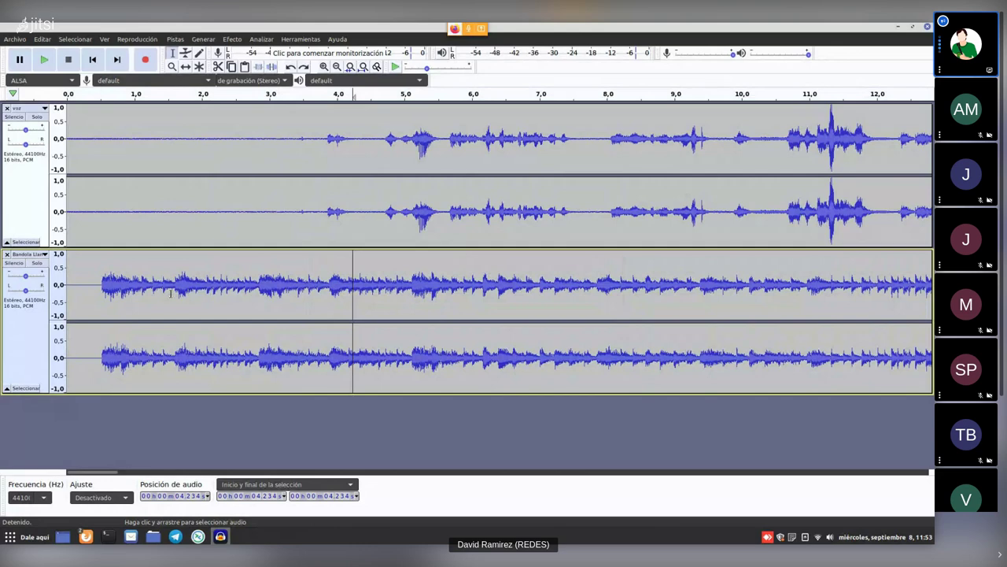
{"action": "left_click", "coordinate": [38, 327]}
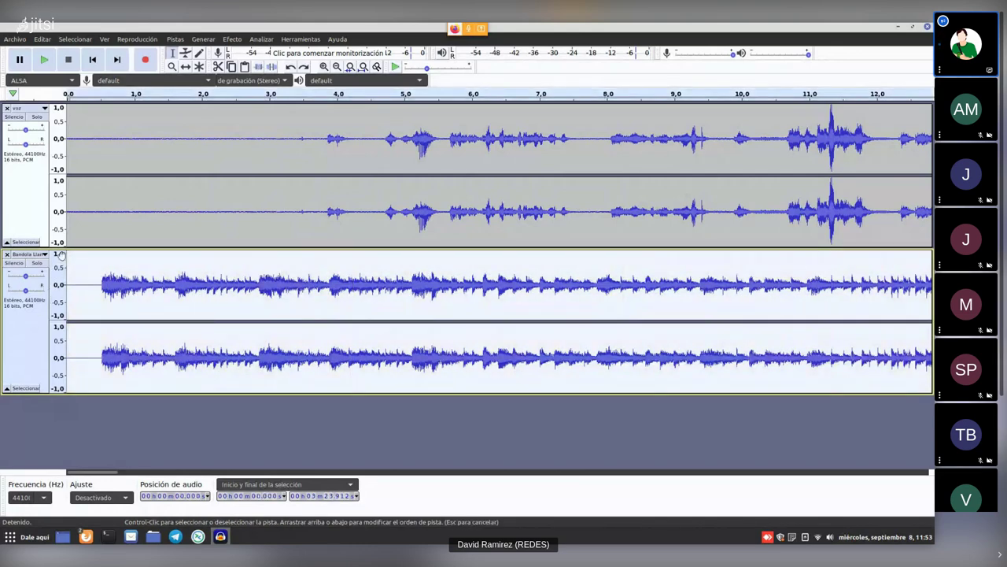
{"action": "left_click_drag", "start_coordinate": [83, 203], "coordinate": [84, 368]}
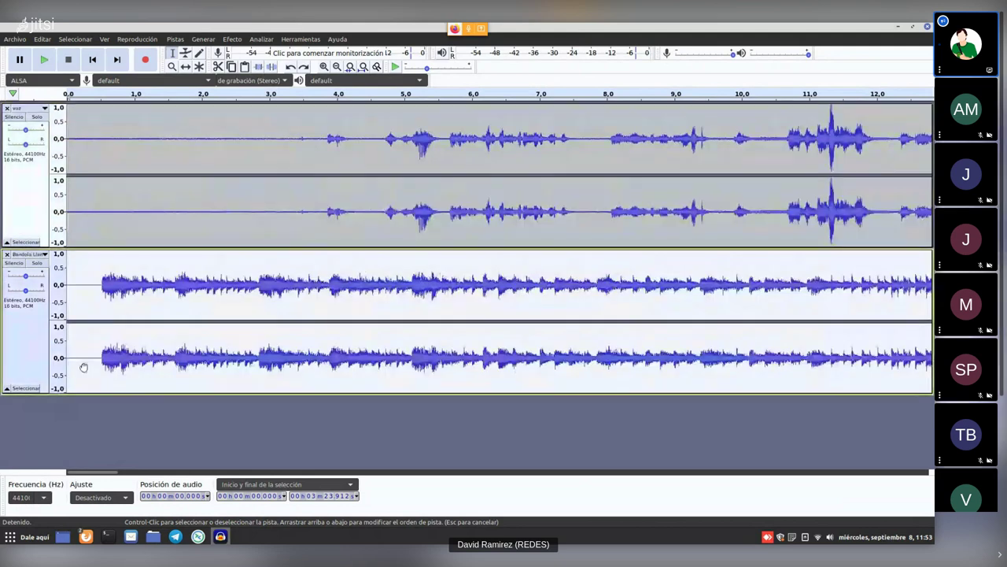
{"action": "left_click", "coordinate": [21, 329]}
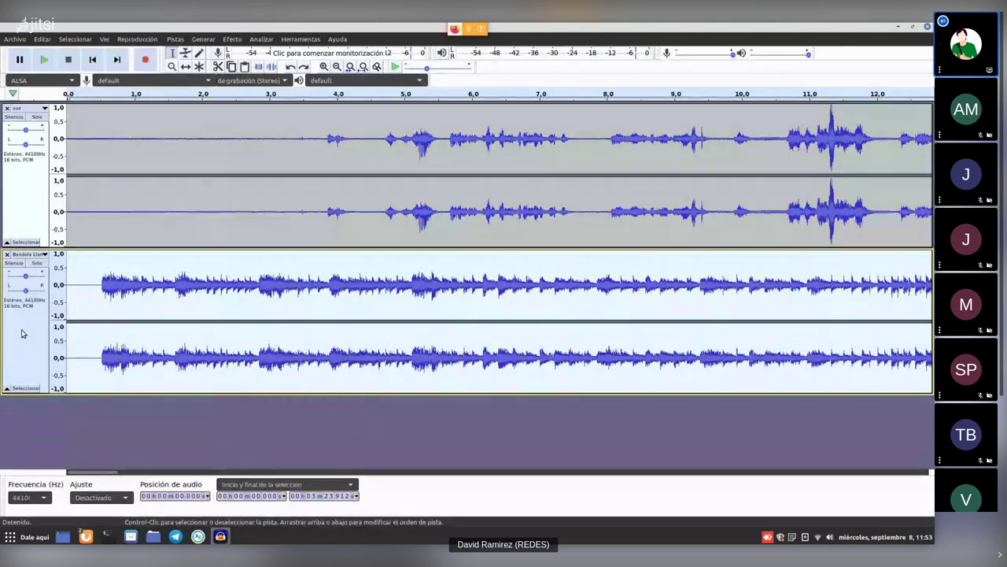
{"action": "left_click_drag", "start_coordinate": [22, 329], "coordinate": [29, 322]}
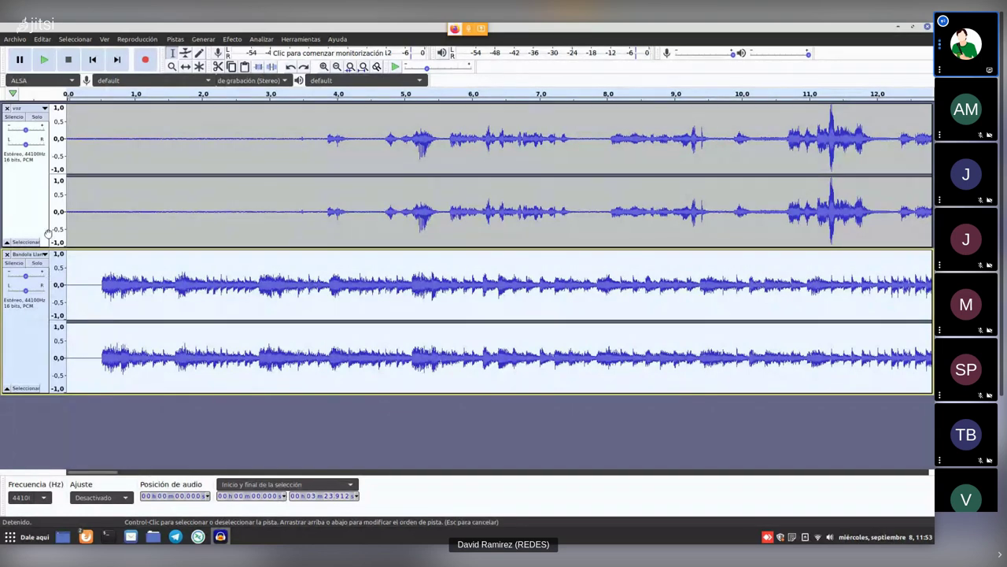
{"action": "left_click_drag", "start_coordinate": [47, 182], "coordinate": [47, 315]}
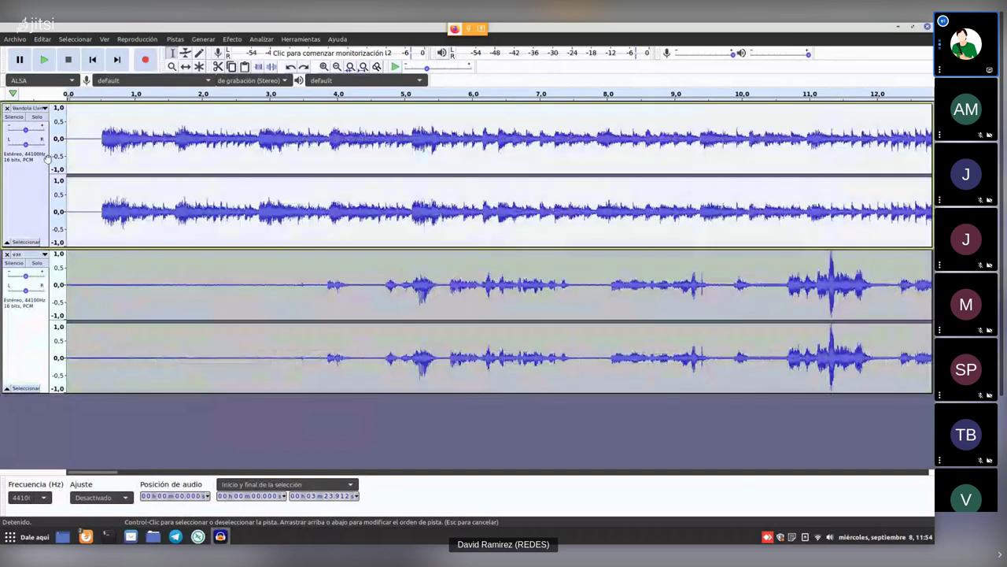
{"action": "left_click", "coordinate": [224, 136]}
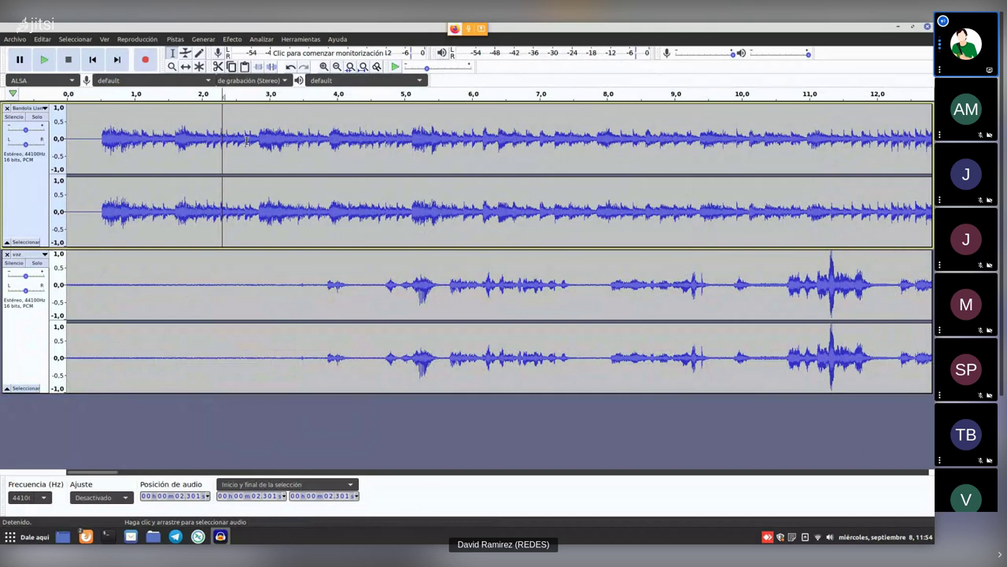
{"action": "double_click", "coordinate": [247, 140]}
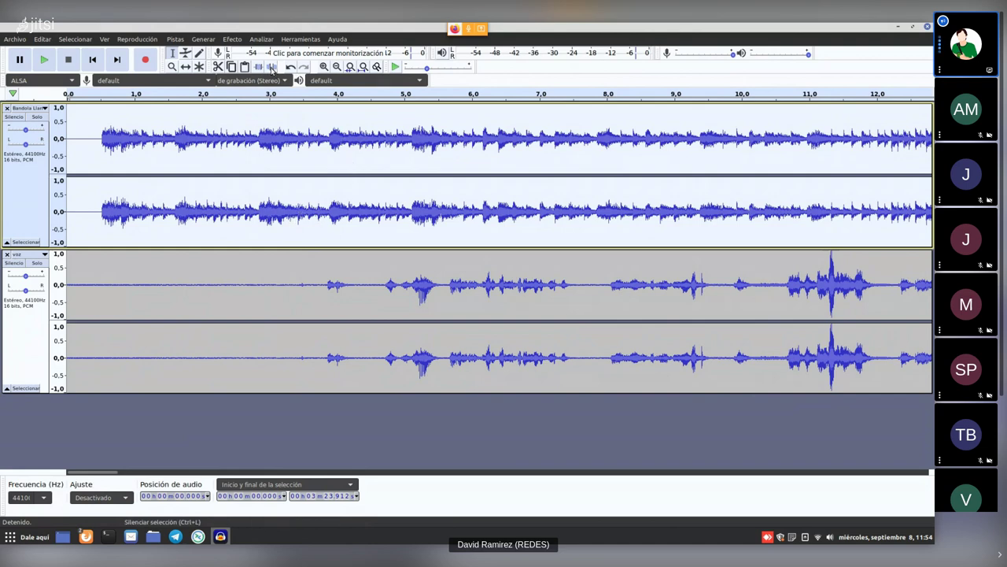
{"action": "left_click", "coordinate": [233, 39]}
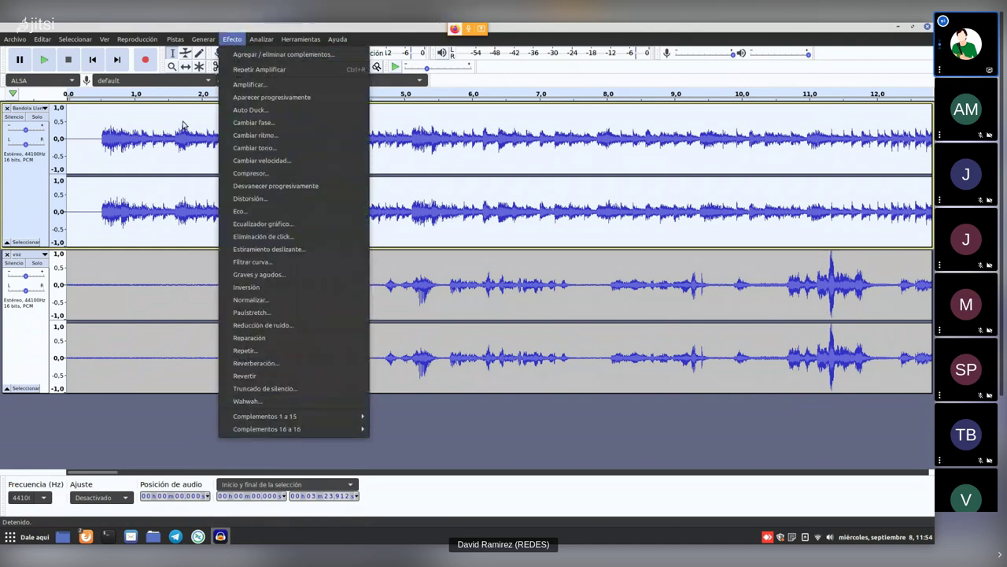
{"action": "left_click", "coordinate": [159, 185]}
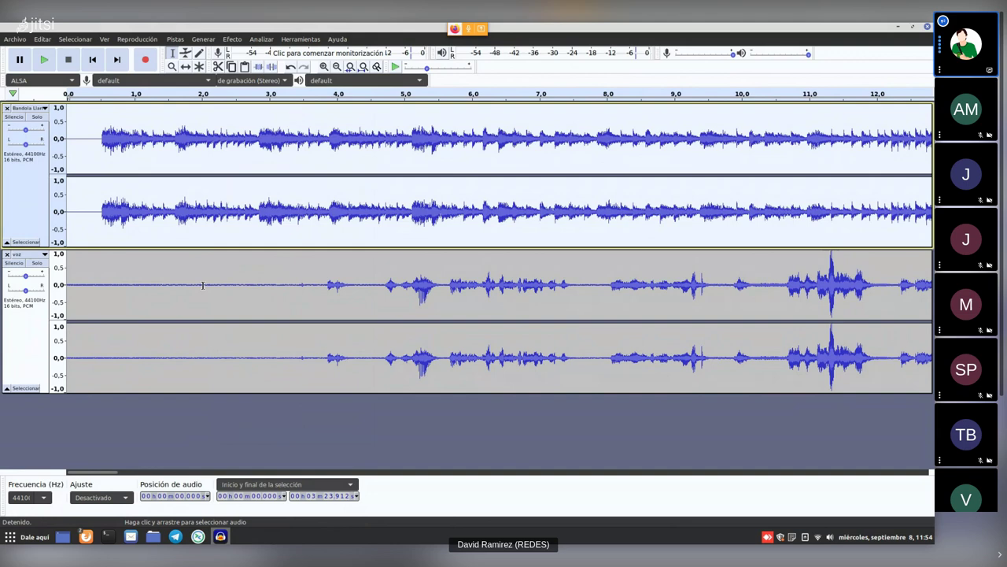
{"action": "left_click_drag", "start_coordinate": [329, 285], "coordinate": [439, 280]}
{"action": "left_click", "coordinate": [363, 210]}
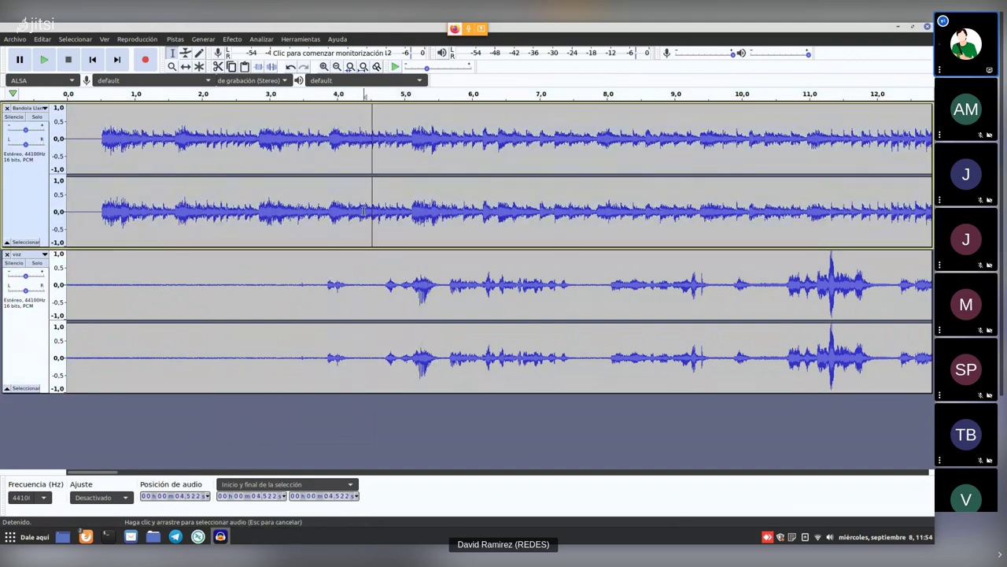
Apply Auto Duck to the whole music track with a duck amount of -15.2 dB.
{"action": "double_click", "coordinate": [360, 209]}
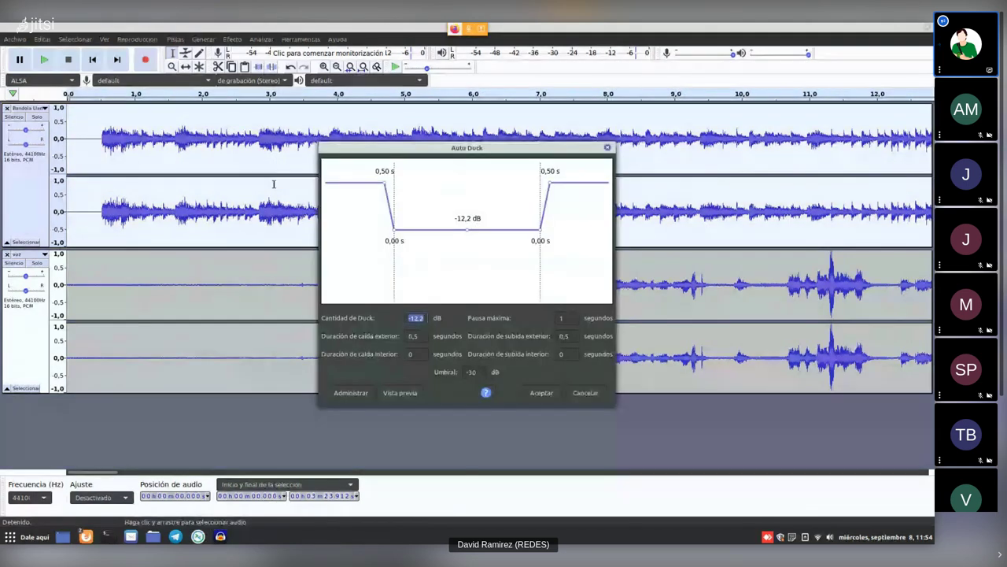
{"action": "left_click_drag", "start_coordinate": [494, 148], "coordinate": [548, 132]}
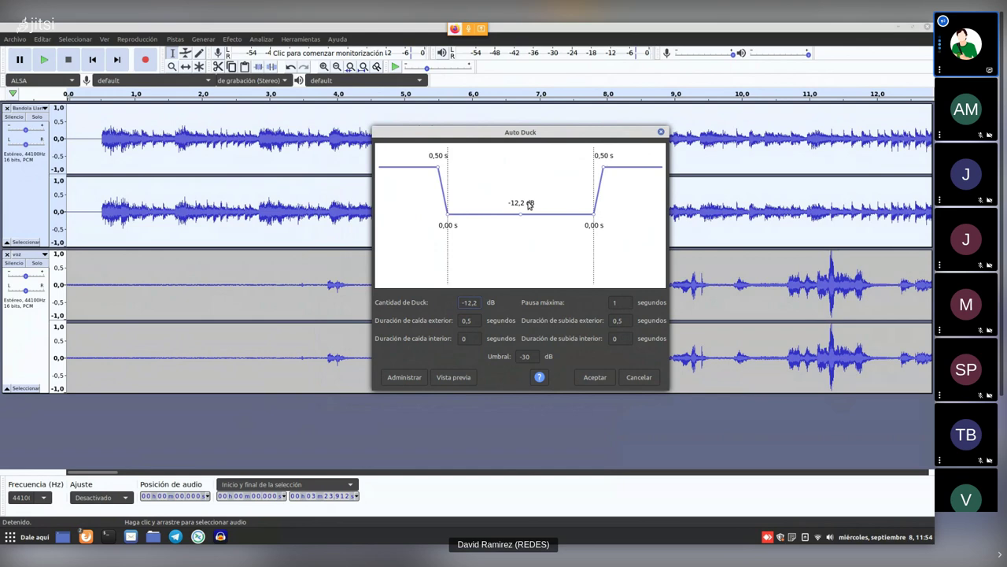
{"action": "left_click_drag", "start_coordinate": [530, 205], "coordinate": [530, 229]}
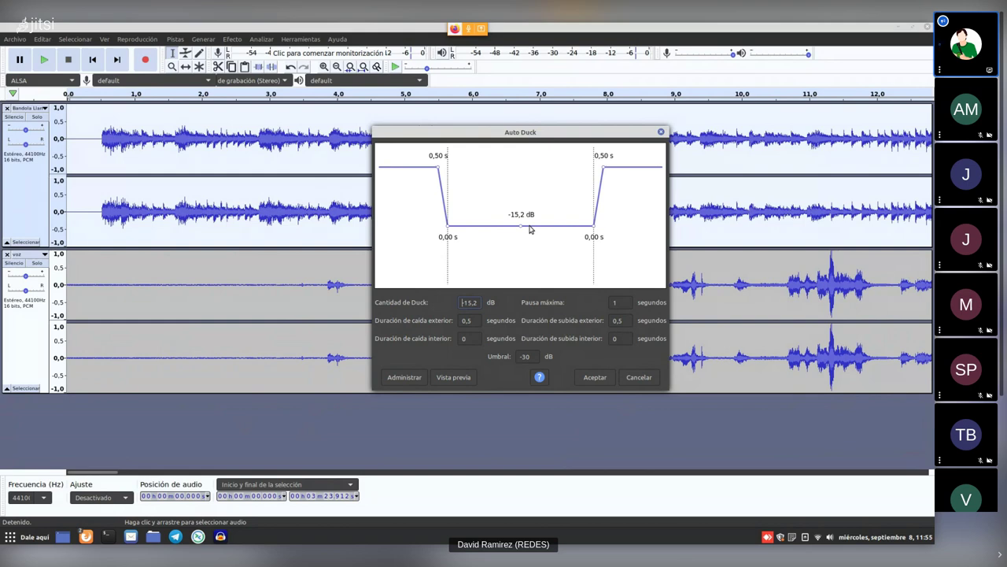
{"action": "left_click", "coordinate": [596, 377]}
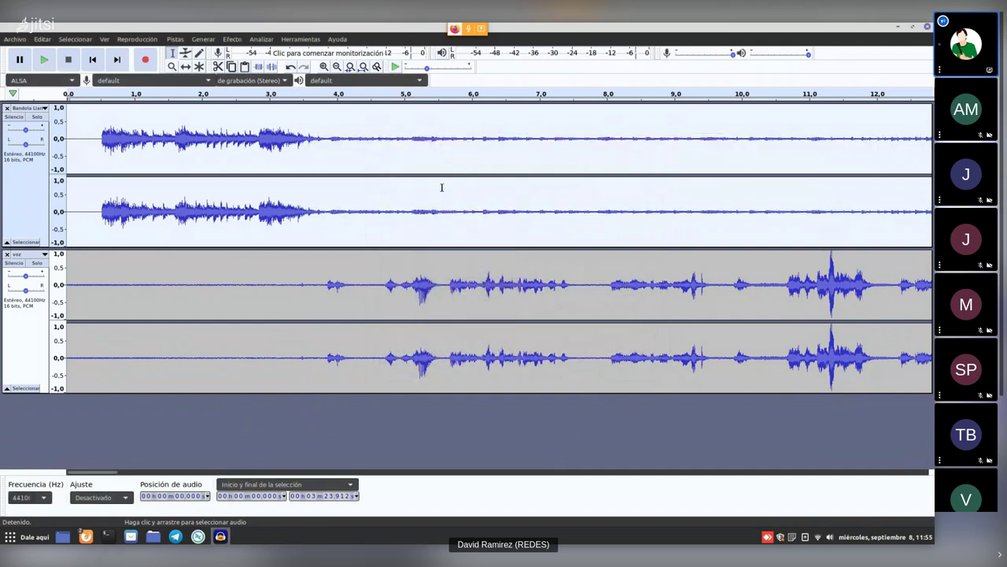
Play the ducked music together with the voice from about 0.28 s, and stop the playback.
{"action": "left_click", "coordinate": [86, 141]}
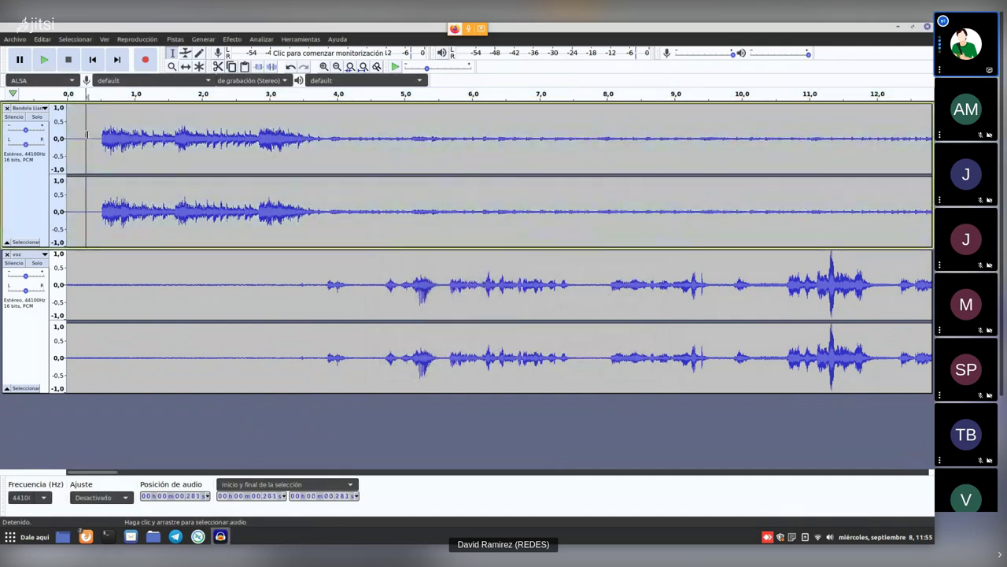
{"action": "left_click", "coordinate": [45, 63]}
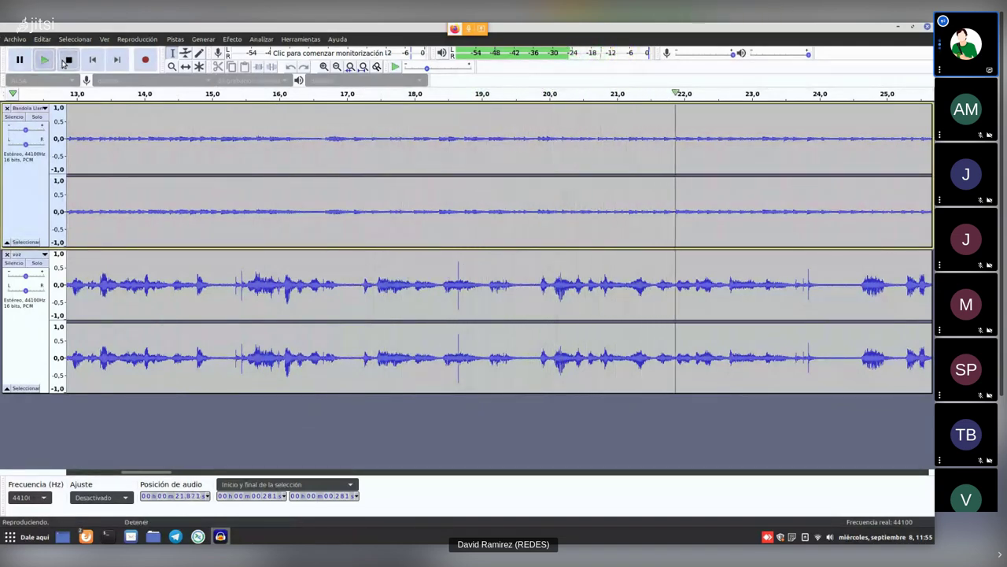
{"action": "left_click", "coordinate": [68, 59]}
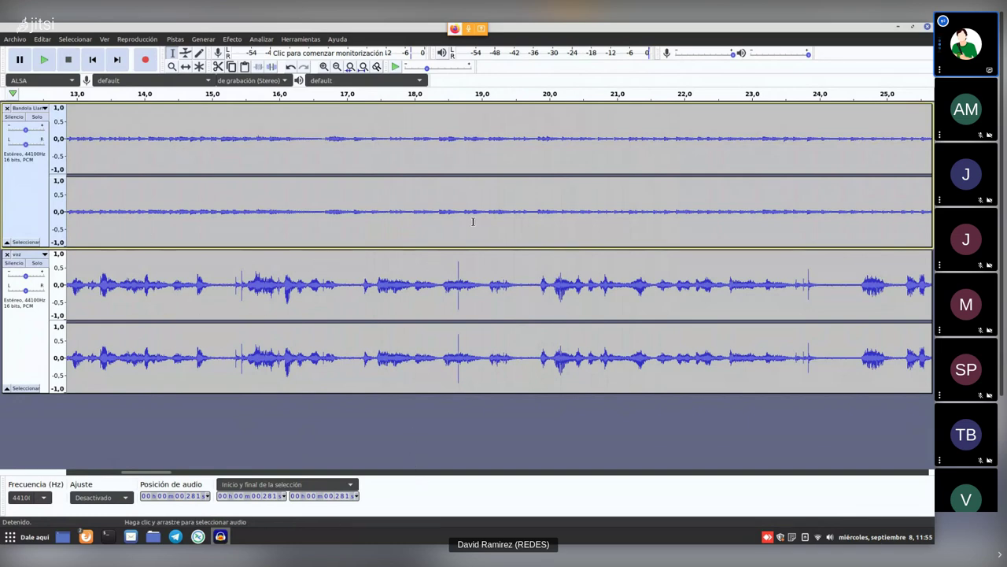
Select the last voice passage from about 29.51 s to 32.99 s.
{"action": "scroll", "coordinate": [477, 221], "scroll_direction": "right", "scroll_amount": 10}
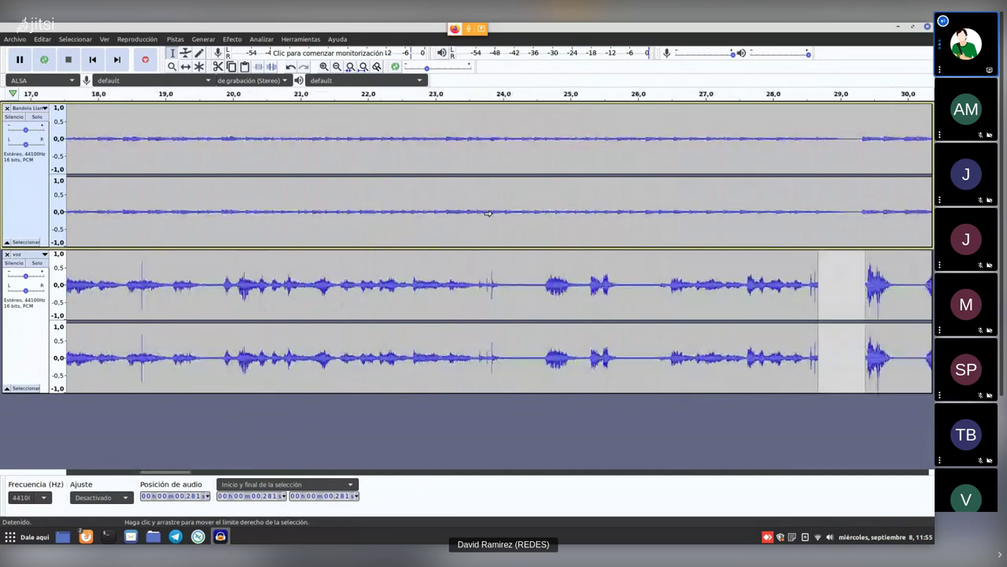
{"action": "scroll", "coordinate": [486, 215], "scroll_direction": "right", "scroll_amount": 2}
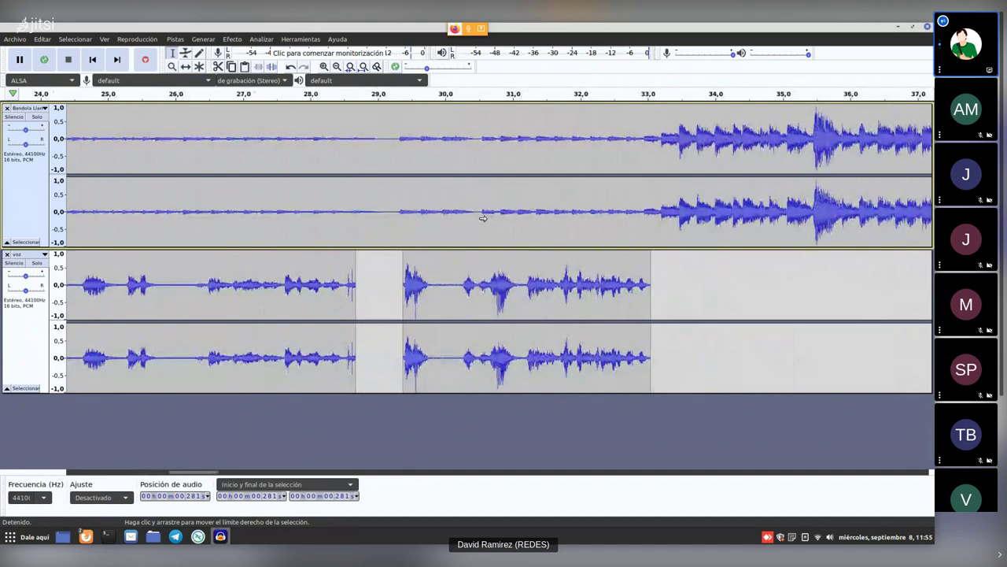
{"action": "scroll", "coordinate": [563, 267], "scroll_direction": "right", "scroll_amount": 1}
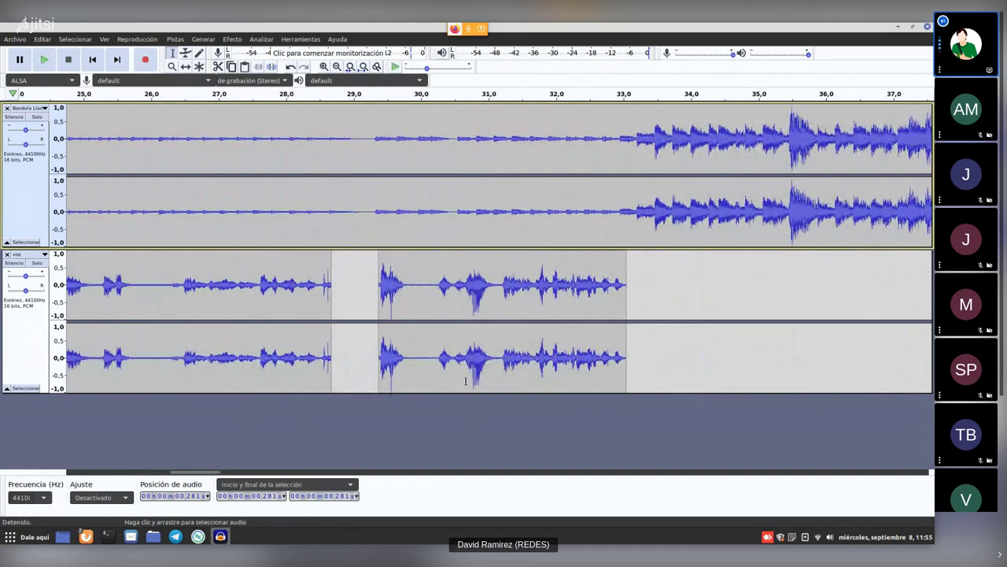
{"action": "left_click", "coordinate": [389, 281]}
{"action": "left_click_drag", "start_coordinate": [404, 283], "coordinate": [623, 288]}
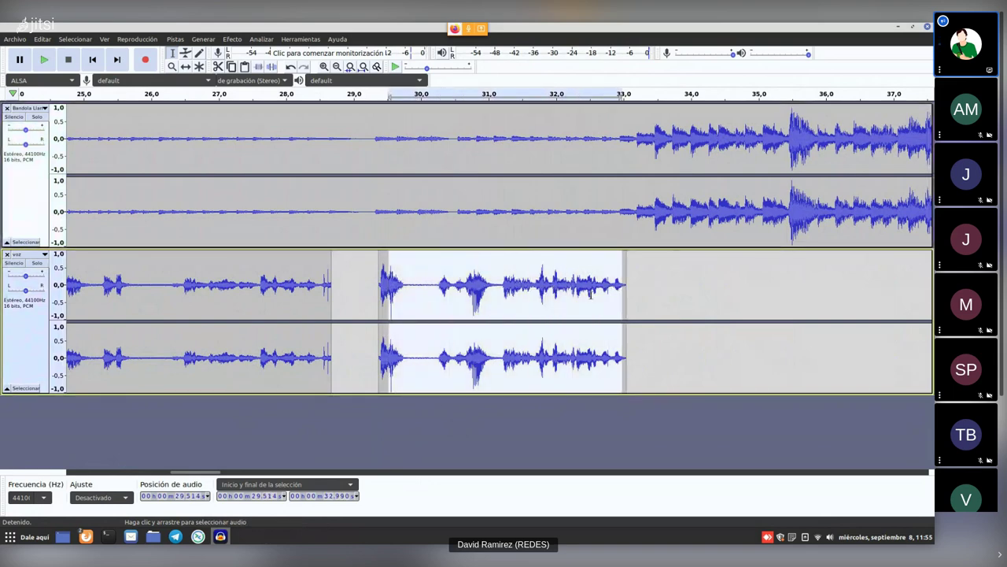
Select the ducked music under the last voice passage, from about 29.38 s to 33.04 s.
{"action": "left_click_drag", "start_coordinate": [380, 210], "coordinate": [626, 203]}
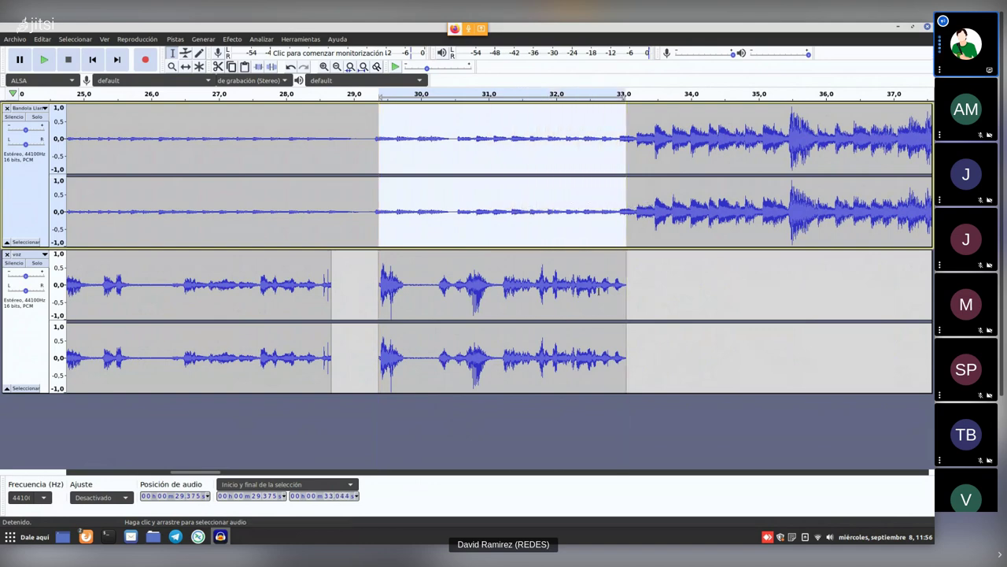
{"action": "left_click", "coordinate": [442, 315]}
{"action": "left_click_drag", "start_coordinate": [639, 208], "coordinate": [678, 206]}
Play the music and voice together from about 31.33 s to hear the music rise again, and stop the playback.
{"action": "left_click", "coordinate": [511, 132]}
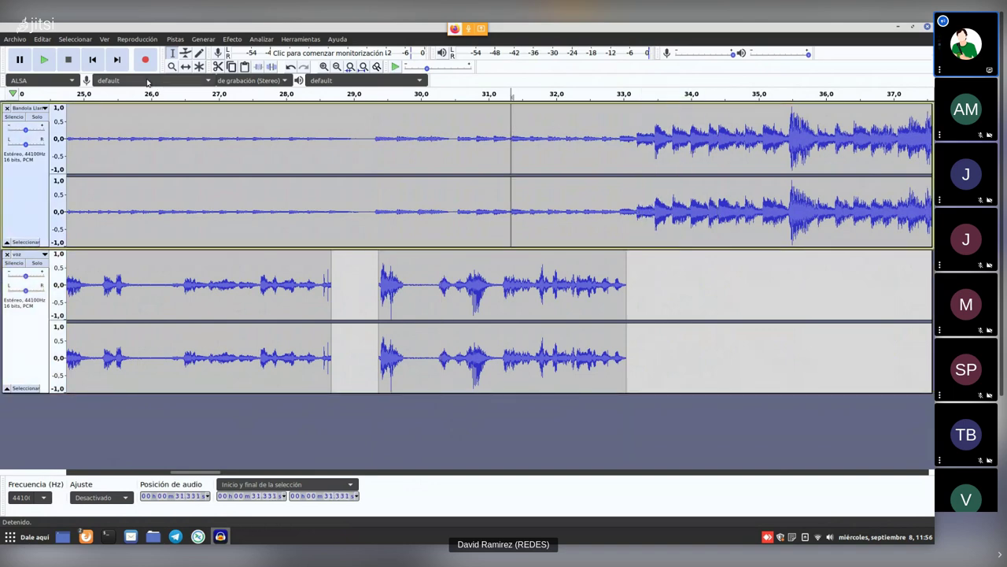
{"action": "left_click", "coordinate": [44, 59]}
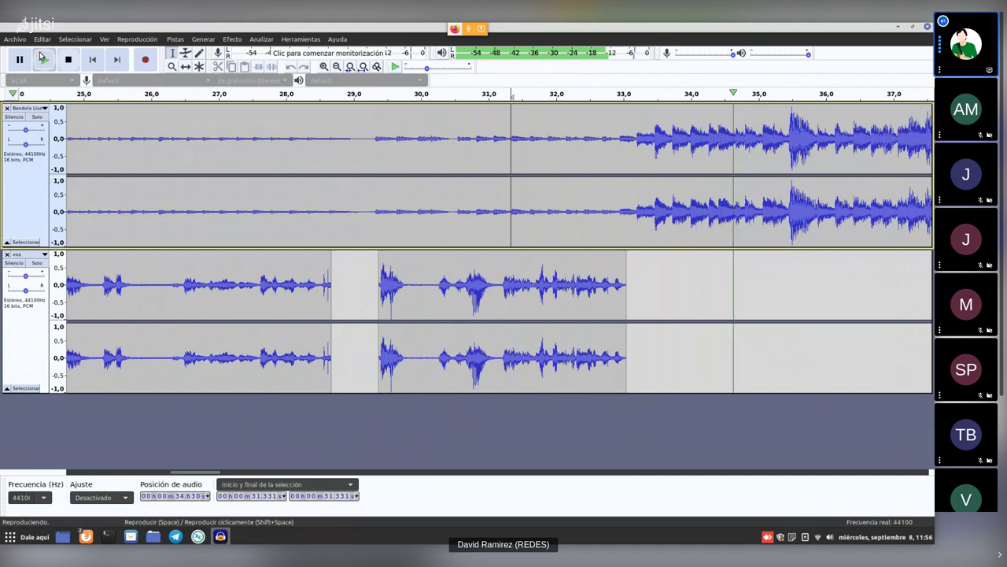
{"action": "left_click", "coordinate": [70, 60]}
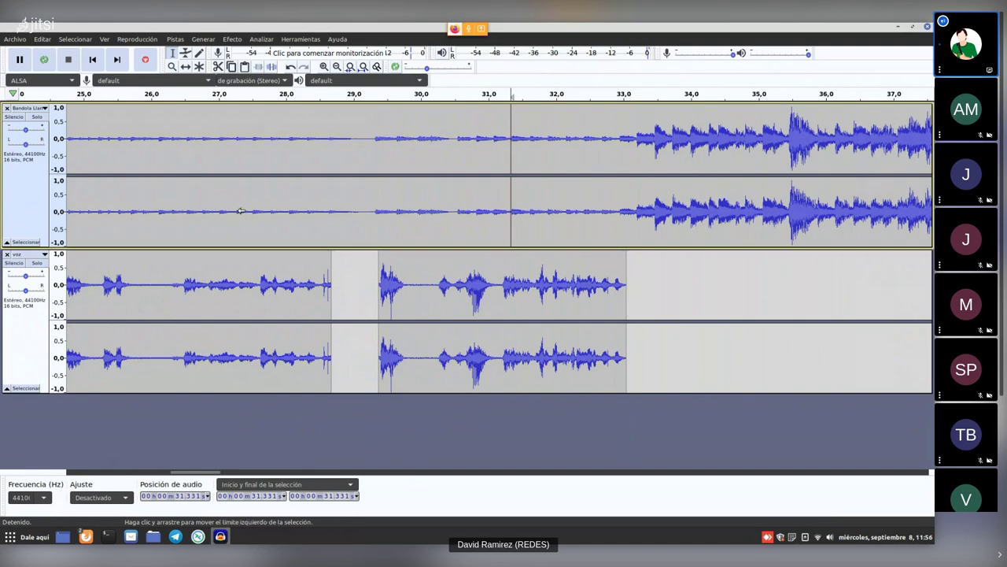
Select the beginning of the voice from about 3.43 s to 5.01 s.
{"action": "scroll", "coordinate": [238, 210], "scroll_direction": "left", "scroll_amount": 10}
{"action": "scroll", "coordinate": [241, 211], "scroll_direction": "left", "scroll_amount": 10}
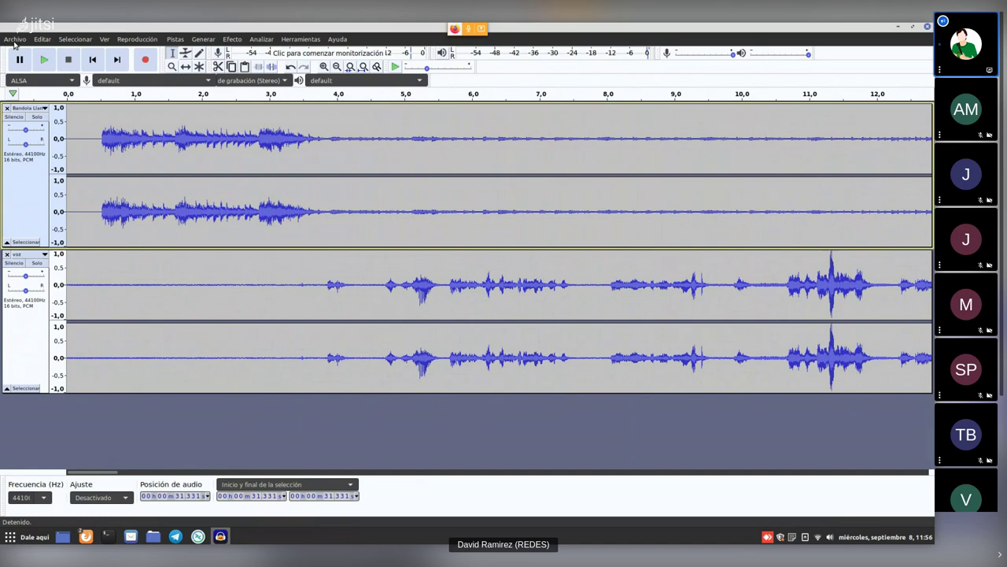
{"action": "left_click", "coordinate": [17, 42]}
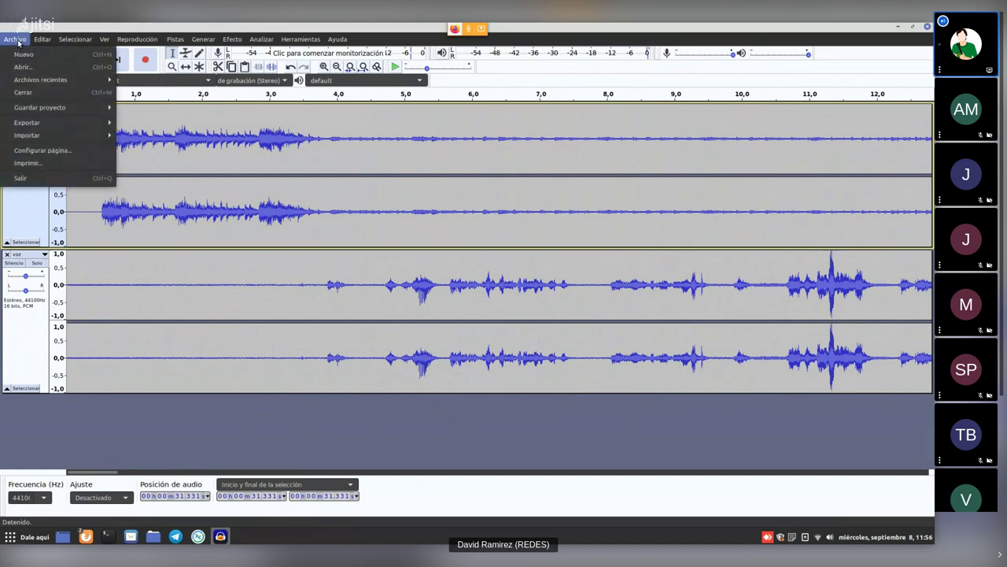
{"action": "mouse_move", "coordinate": [74, 107]}
{"action": "left_click", "coordinate": [146, 297]}
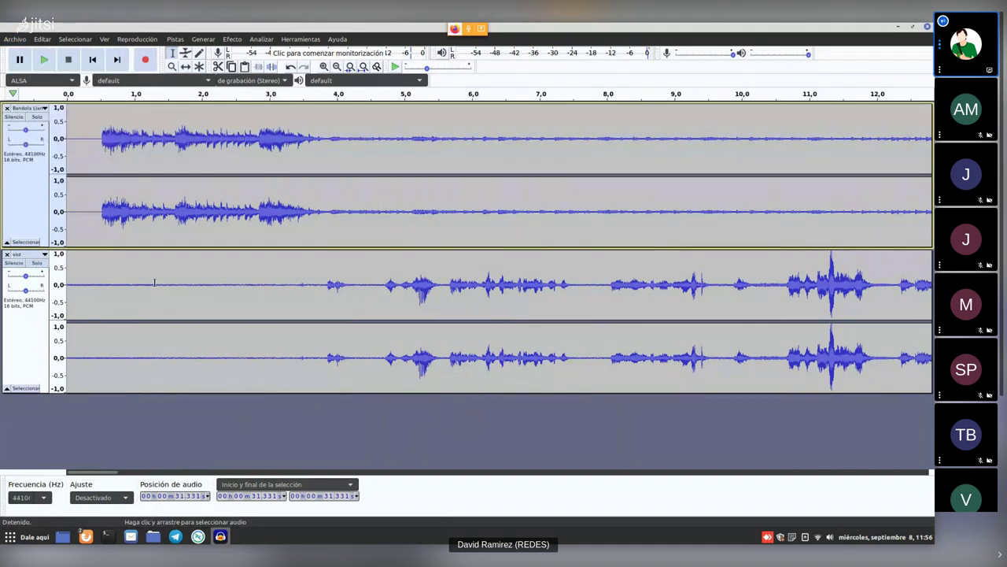
{"action": "left_click_drag", "start_coordinate": [106, 140], "coordinate": [231, 197]}
{"action": "left_click_drag", "start_coordinate": [401, 337], "coordinate": [405, 338]}
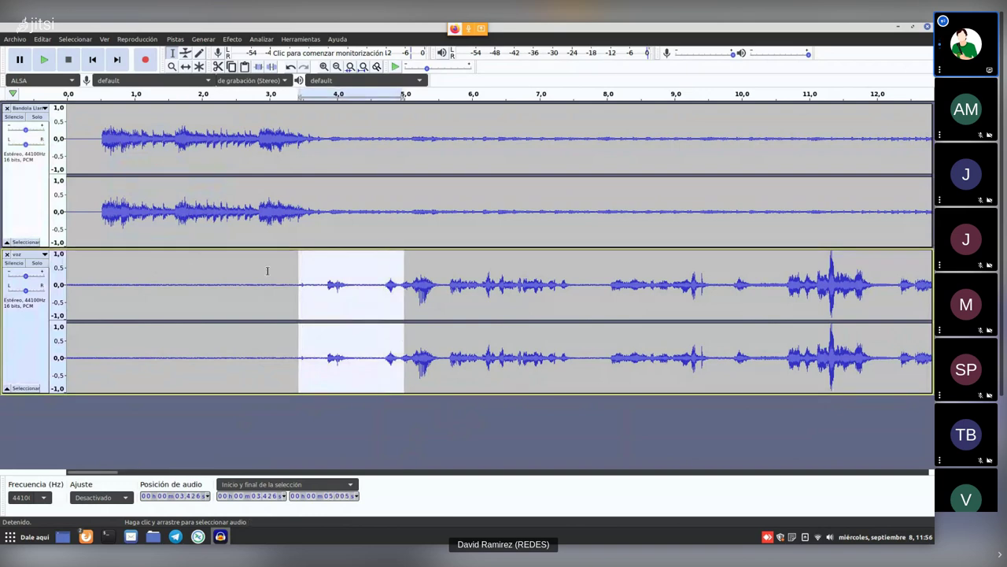
Save the project in the Música folder with the name proyecto 1.
{"action": "left_click", "coordinate": [16, 39]}
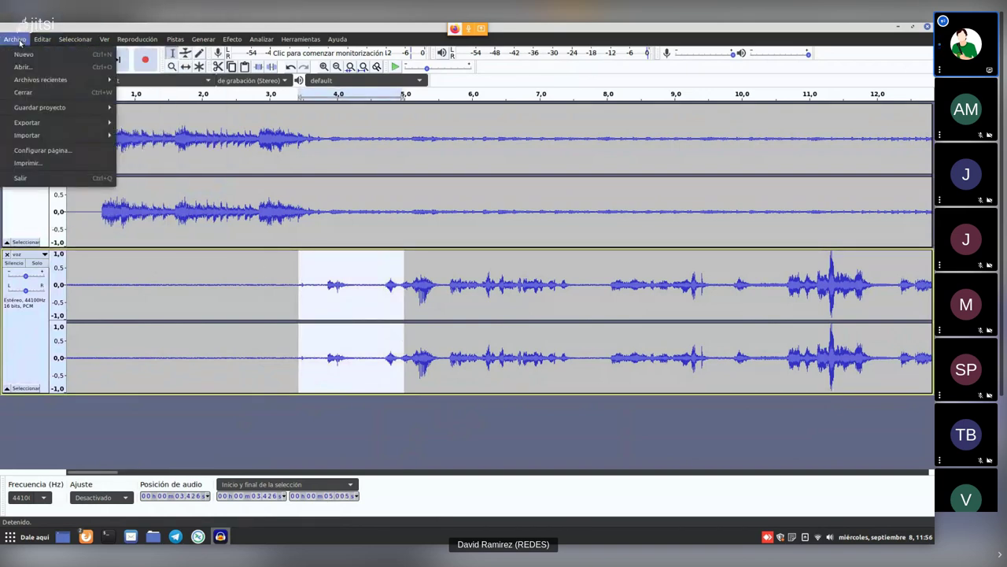
{"action": "mouse_move", "coordinate": [79, 108]}
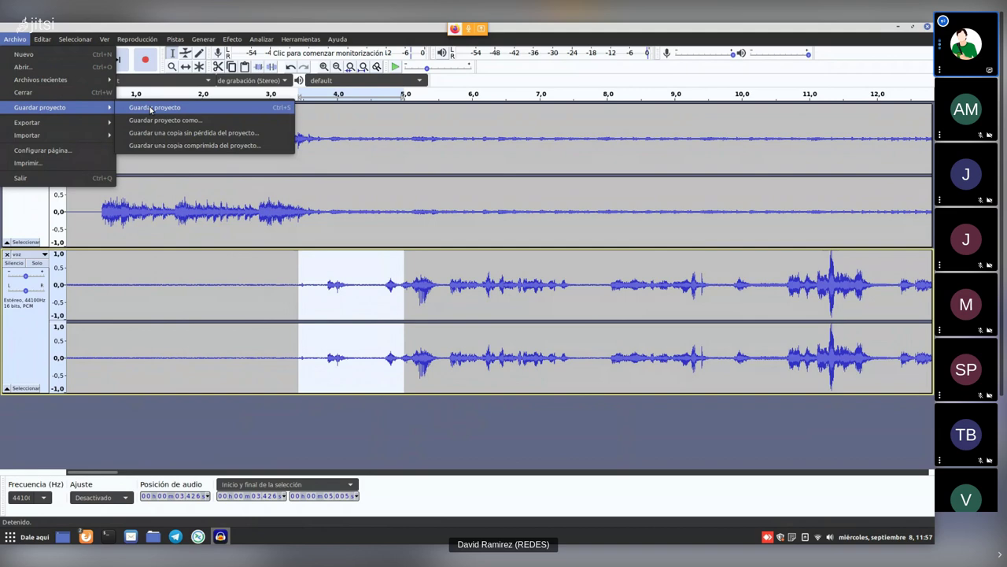
{"action": "left_click", "coordinate": [150, 110]}
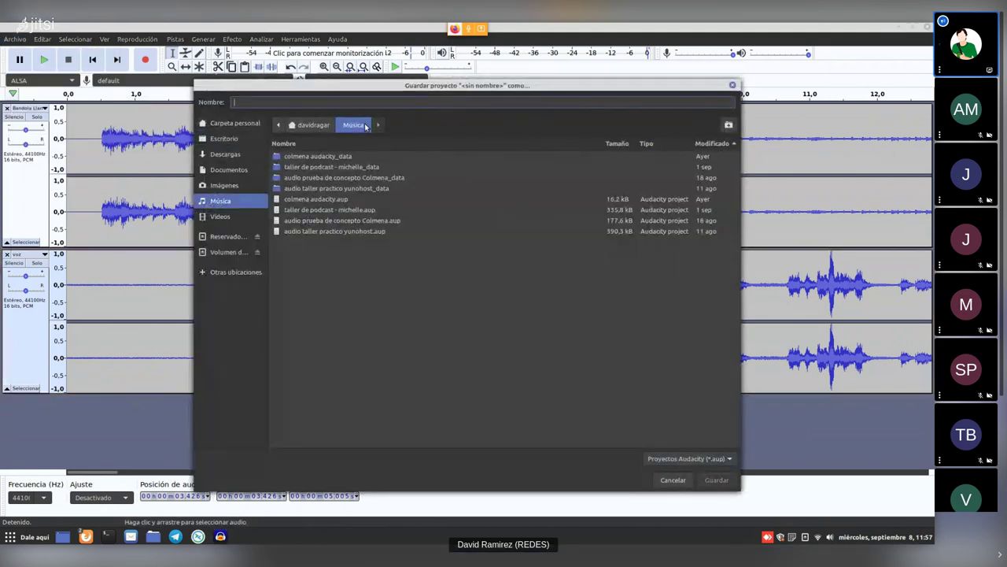
{"action": "type", "text": "peroyecto 1"}
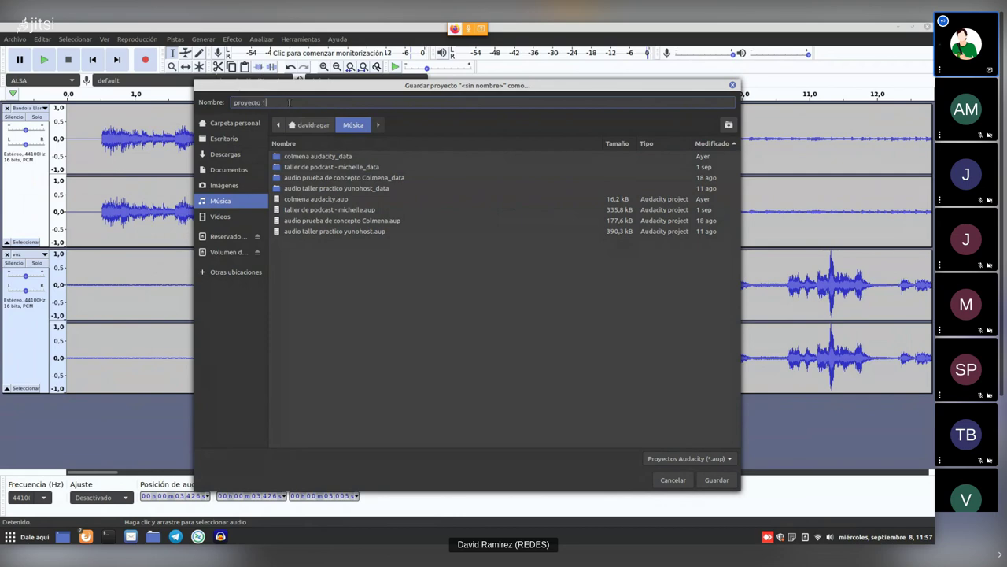
{"action": "left_click", "coordinate": [716, 480]}
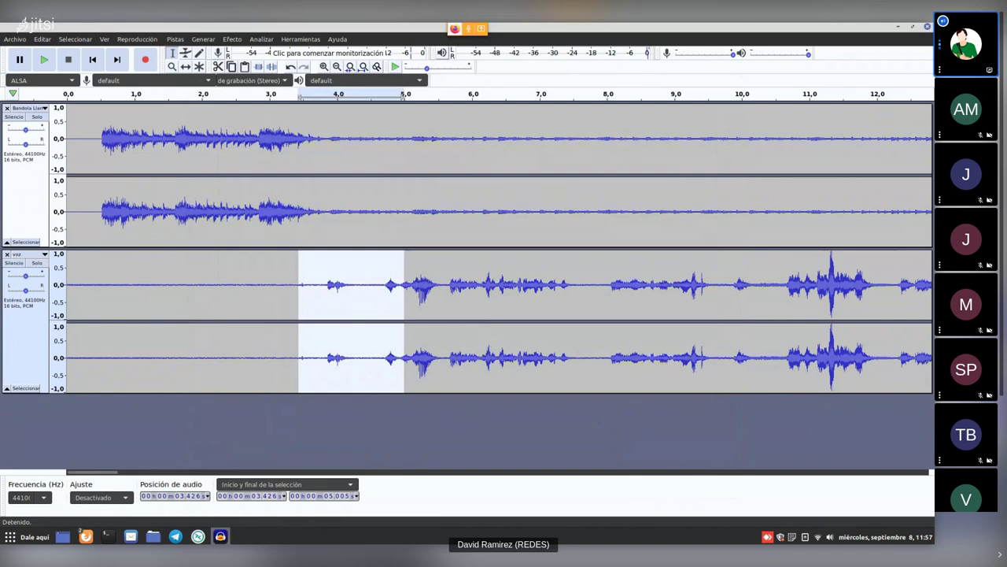
Locate the saved proyecto 1.aup in the Música folder with the file manager, and return to Audacity.
{"action": "left_click", "coordinate": [153, 539]}
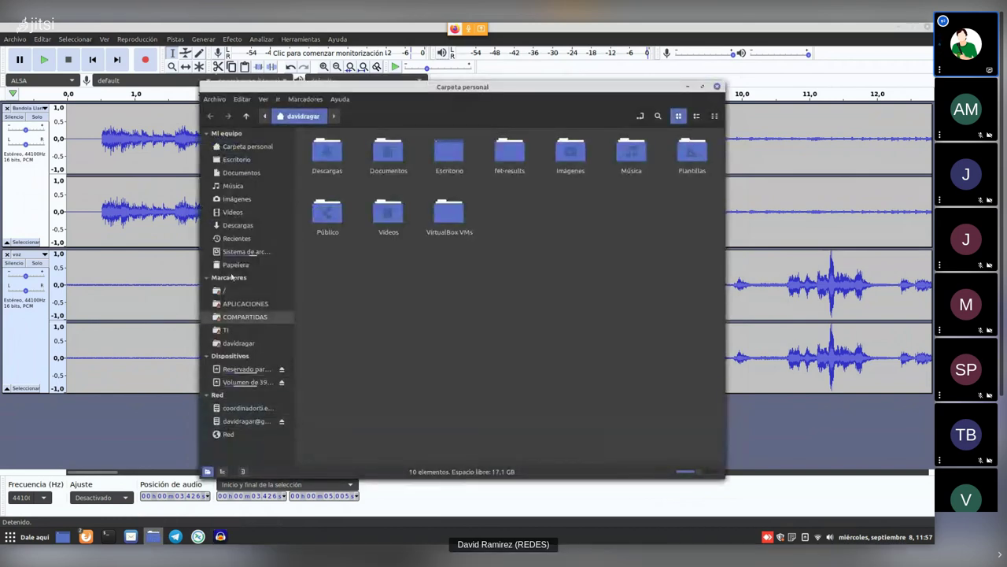
{"action": "left_click", "coordinate": [247, 187]}
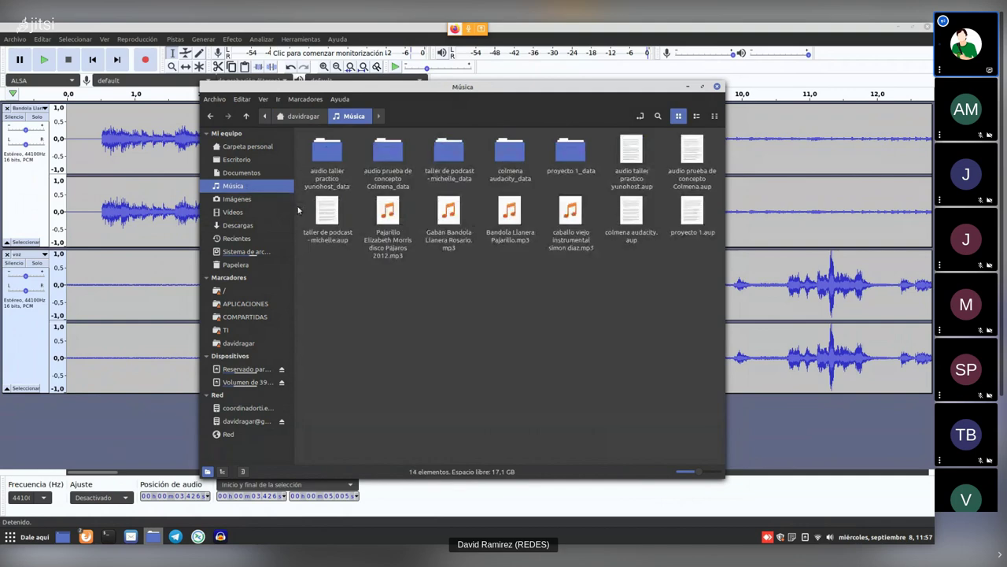
{"action": "left_click", "coordinate": [693, 219]}
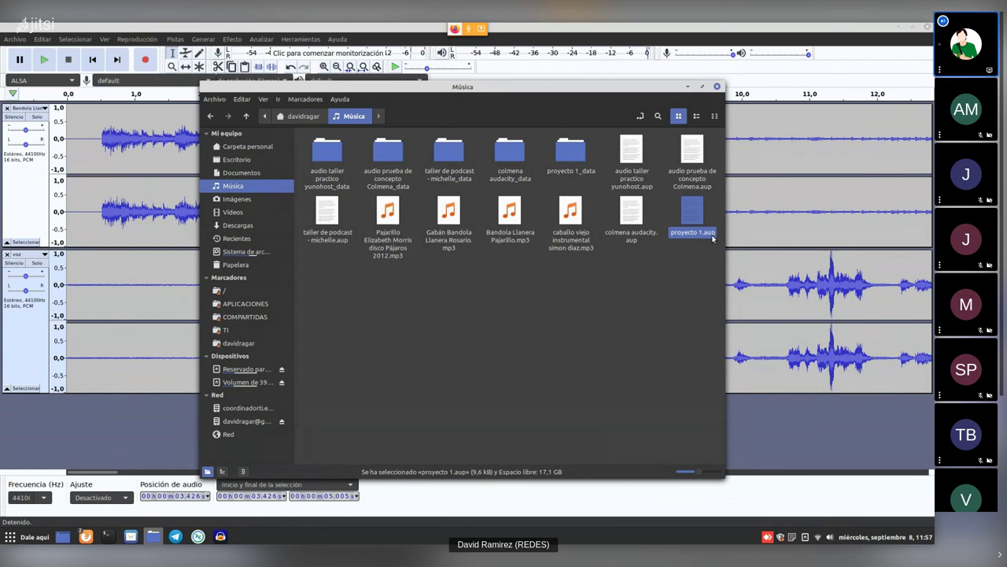
{"action": "left_click", "coordinate": [693, 257]}
{"action": "left_click", "coordinate": [698, 220]}
{"action": "left_click", "coordinate": [174, 239]}
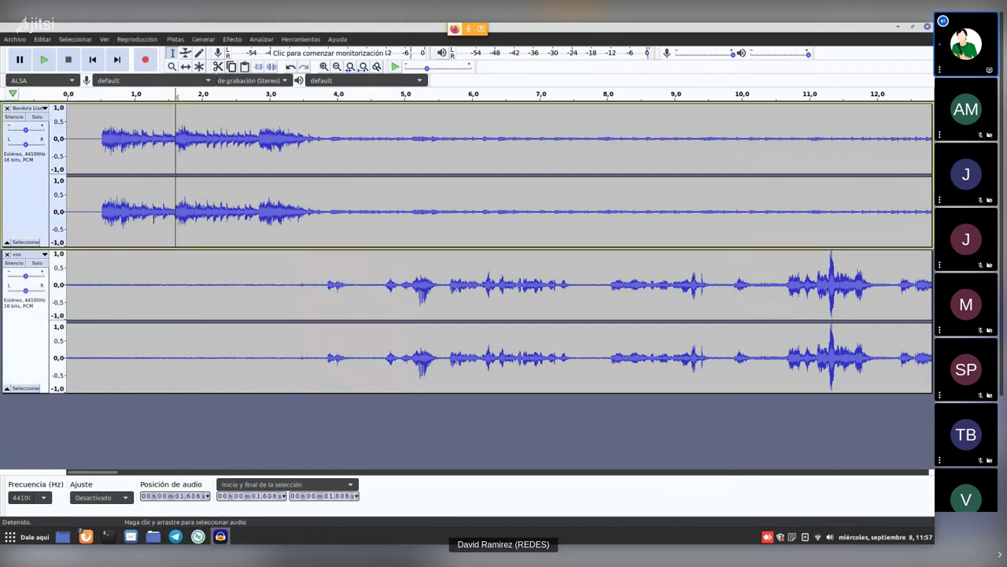
Export the audio to the Música folder as the Ogg Vorbis file proyecto 1.ogg, accepting the mixdown to a single stereo file.
{"action": "left_click", "coordinate": [15, 40]}
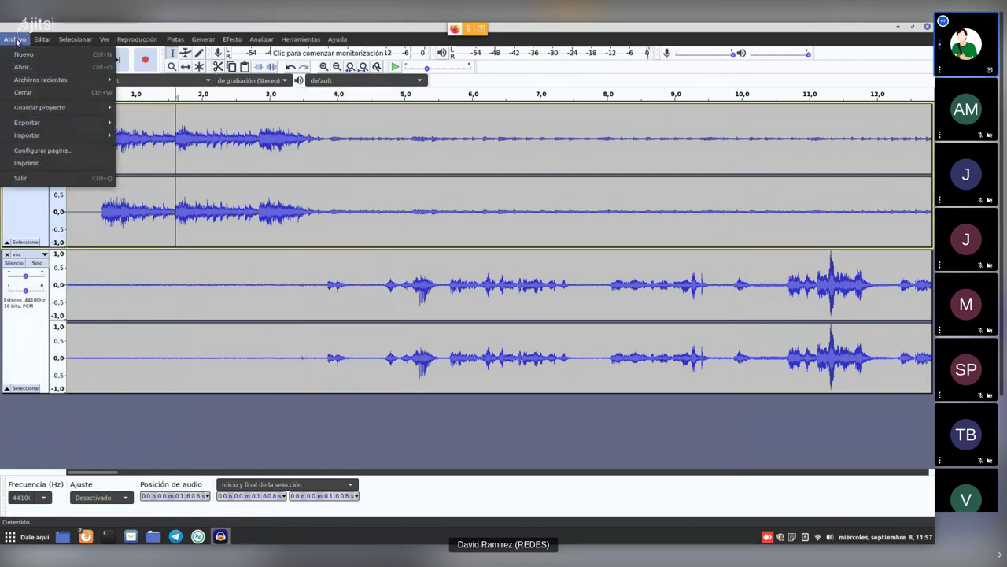
{"action": "mouse_move", "coordinate": [69, 126]}
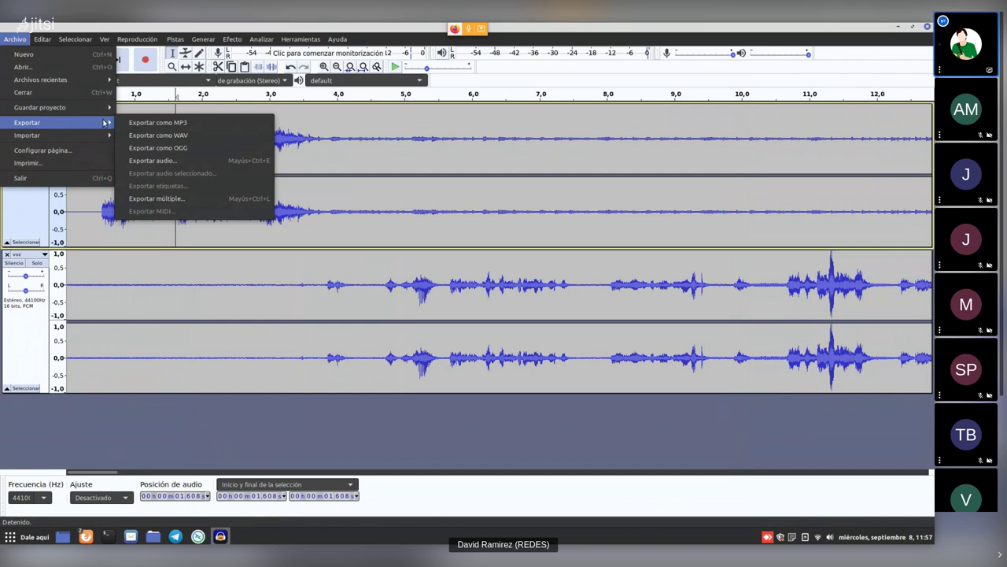
{"action": "left_click", "coordinate": [190, 149]}
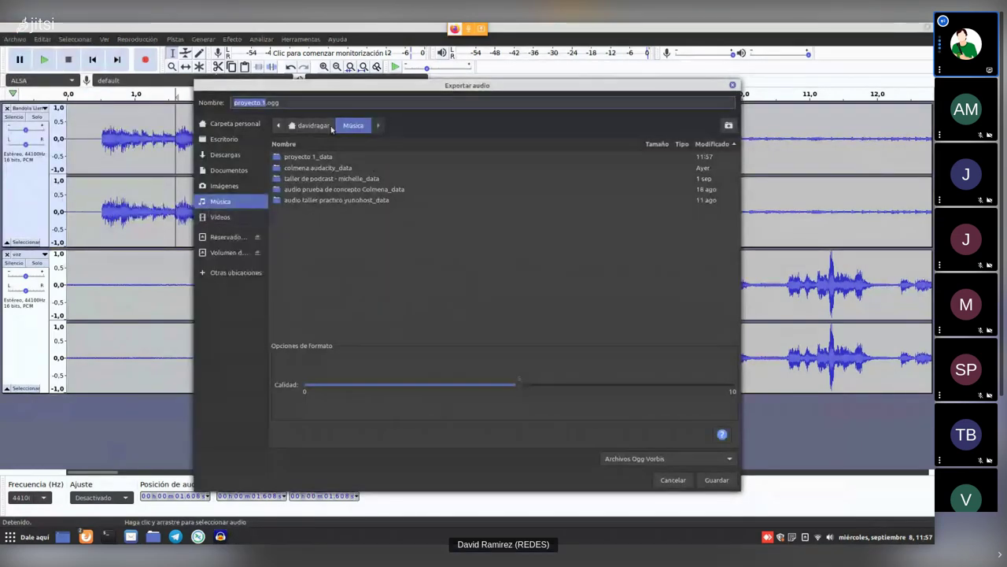
{"action": "left_click", "coordinate": [283, 104]}
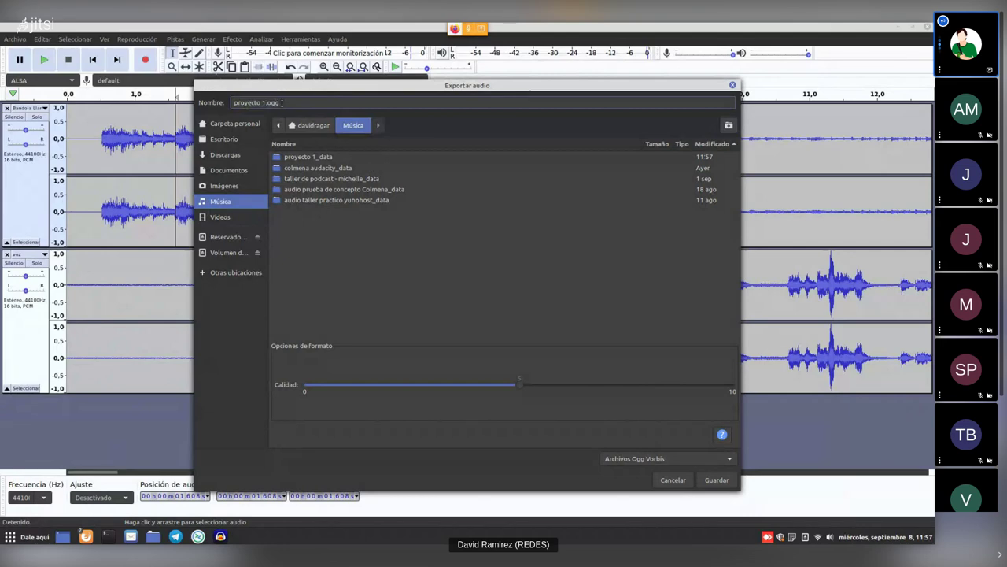
{"action": "left_click", "coordinate": [657, 460]}
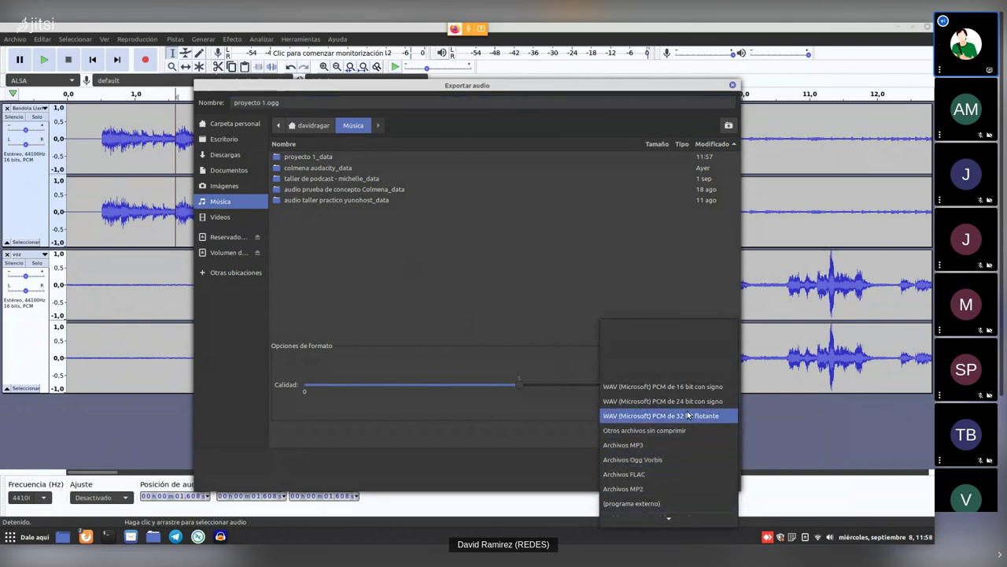
{"action": "left_click", "coordinate": [660, 460]}
{"action": "key", "text": "Return"}
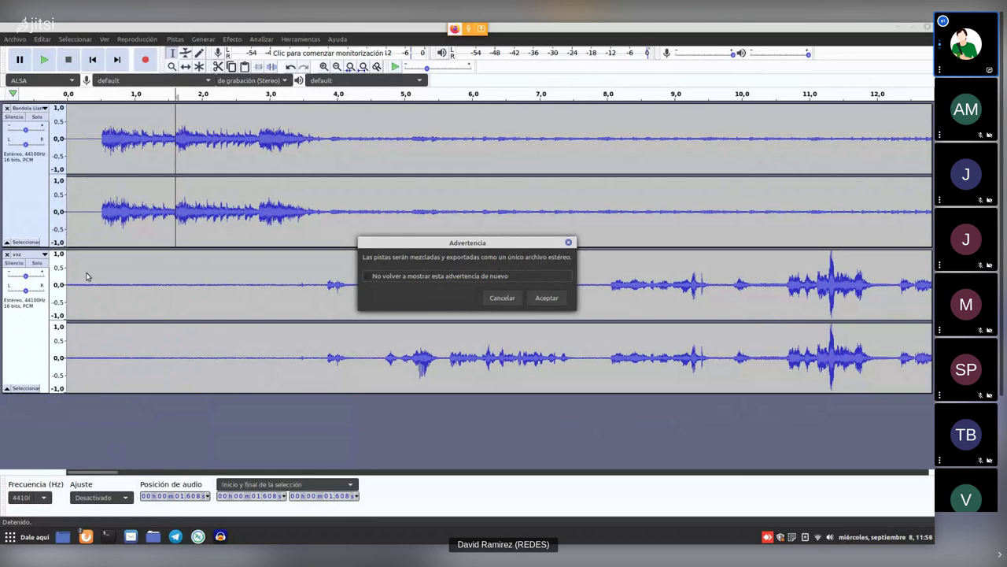
{"action": "left_click", "coordinate": [548, 297]}
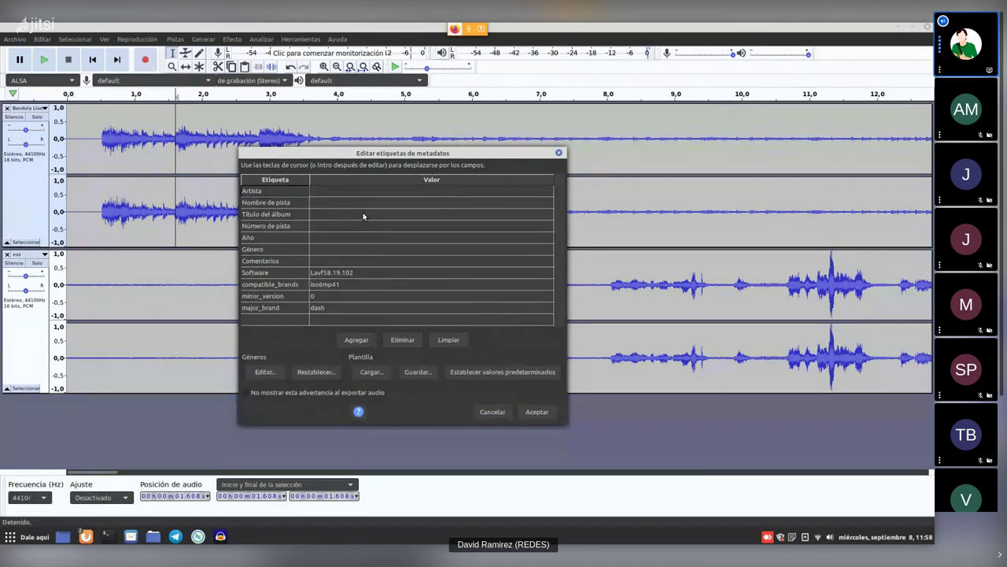
Load the metadata template plantilla autoformacion.xml and complete the export with its tags.
{"action": "left_click", "coordinate": [329, 252]}
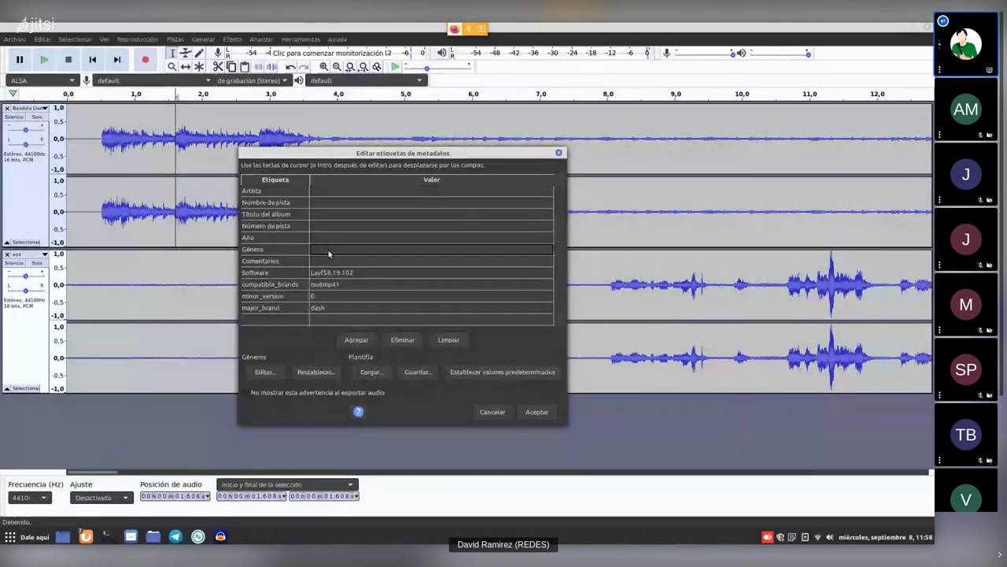
{"action": "left_click", "coordinate": [367, 373]}
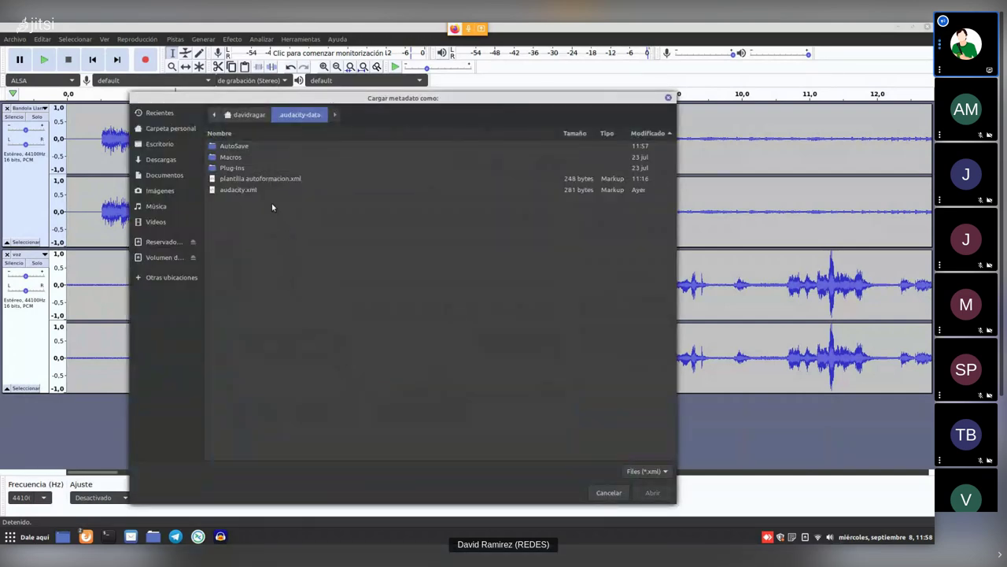
{"action": "left_click", "coordinate": [260, 179]}
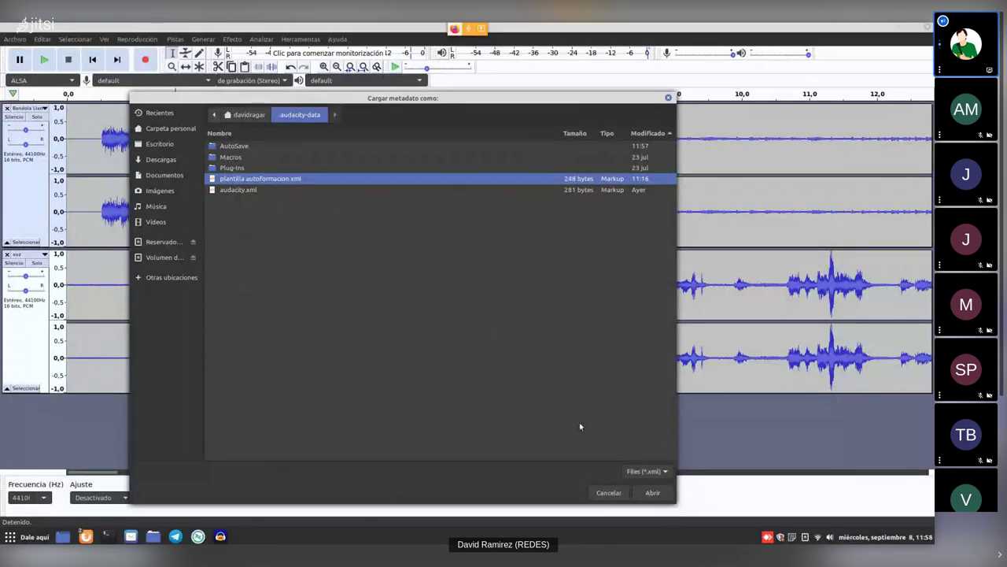
{"action": "left_click", "coordinate": [653, 492]}
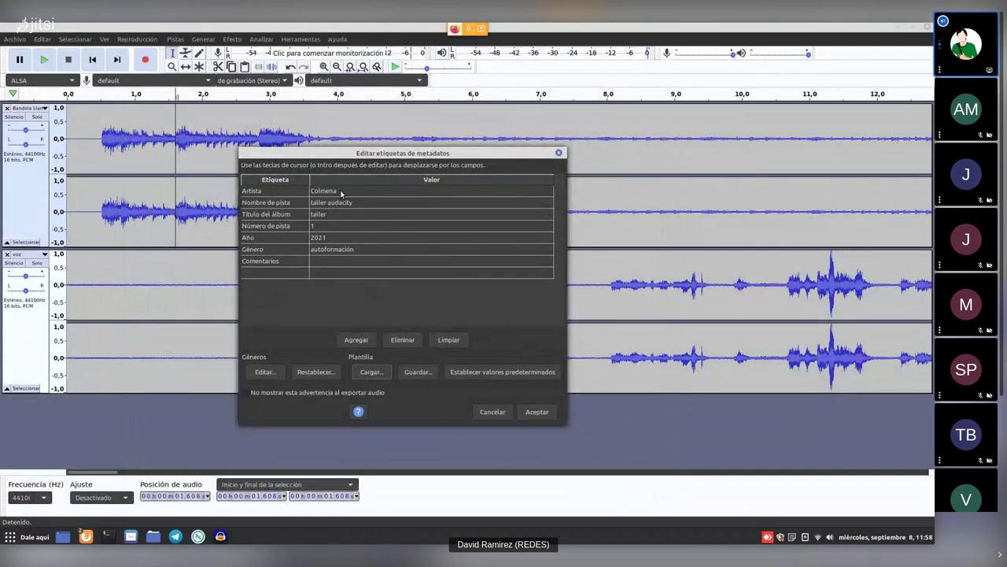
{"action": "left_click", "coordinate": [538, 412]}
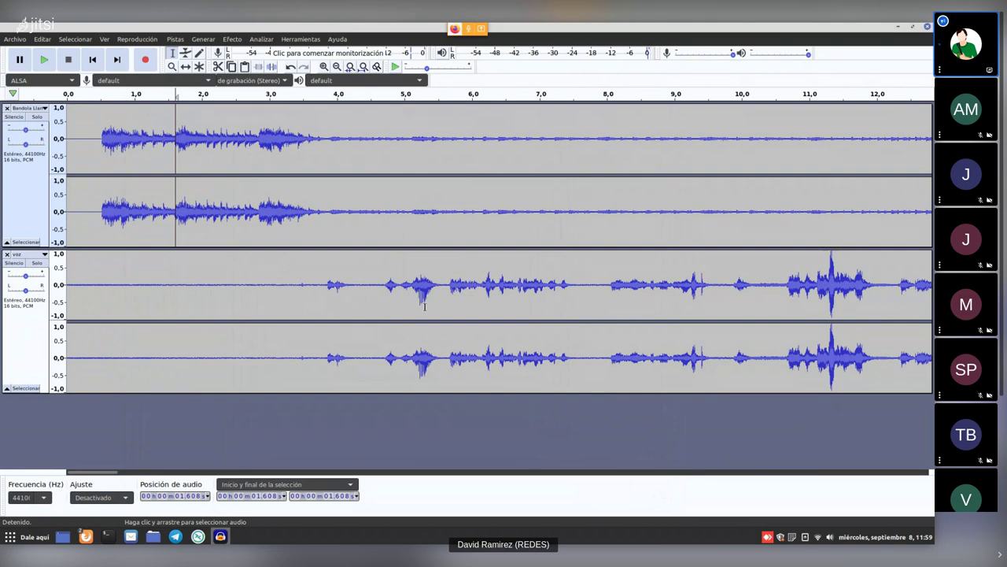
Export each track as a separate Ogg Vorbis file at quality 10 to the Música folder, accepting the metadata tags of both tracks.
{"action": "left_click", "coordinate": [16, 39]}
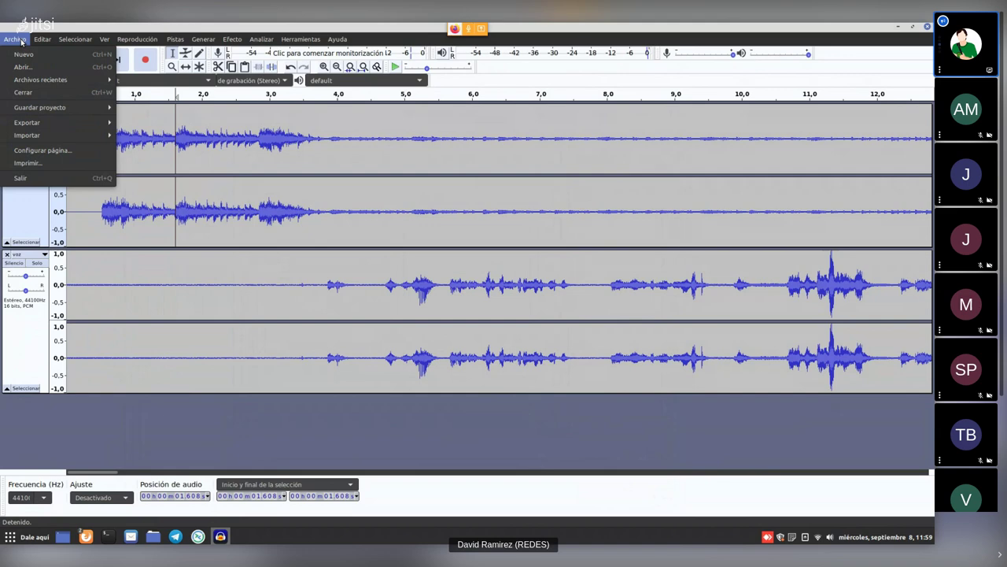
{"action": "mouse_move", "coordinate": [36, 126]}
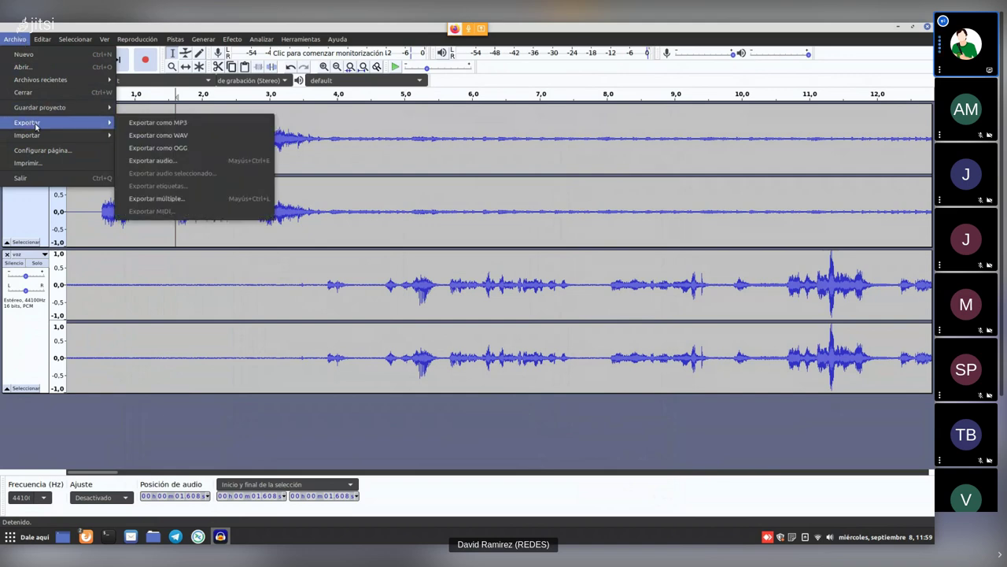
{"action": "left_click", "coordinate": [173, 200]}
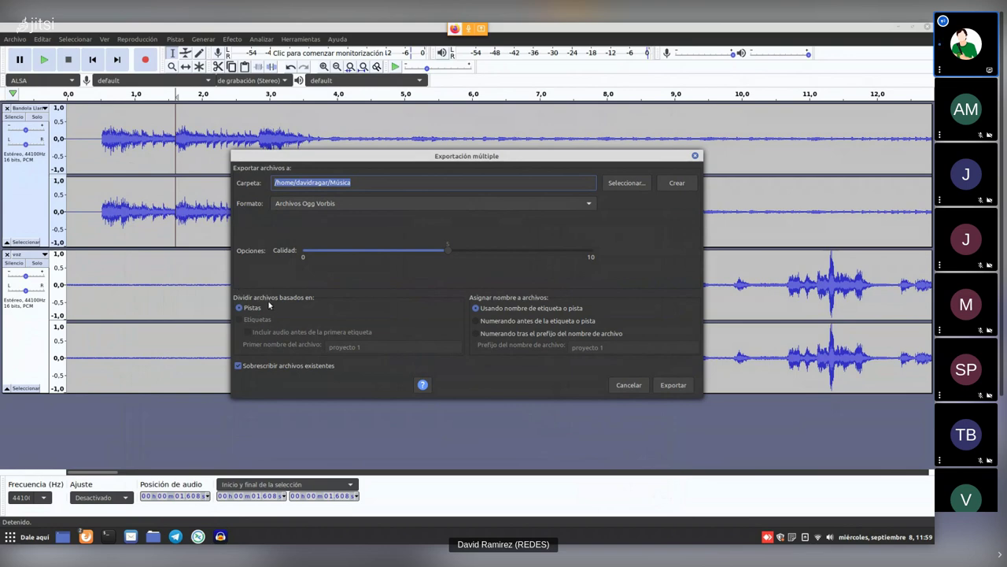
{"action": "left_click", "coordinate": [366, 182]}
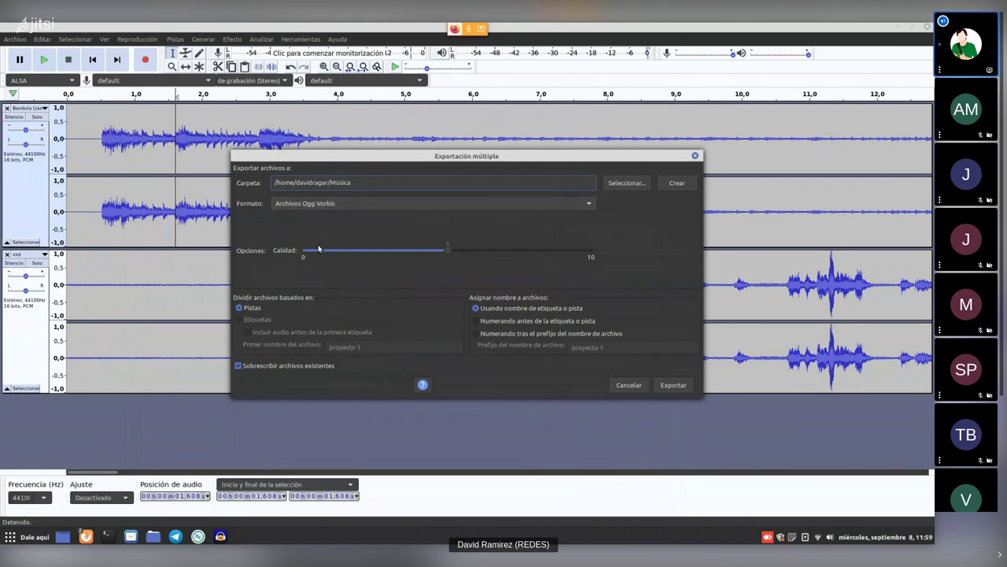
{"action": "left_click_drag", "start_coordinate": [452, 259], "coordinate": [592, 256]}
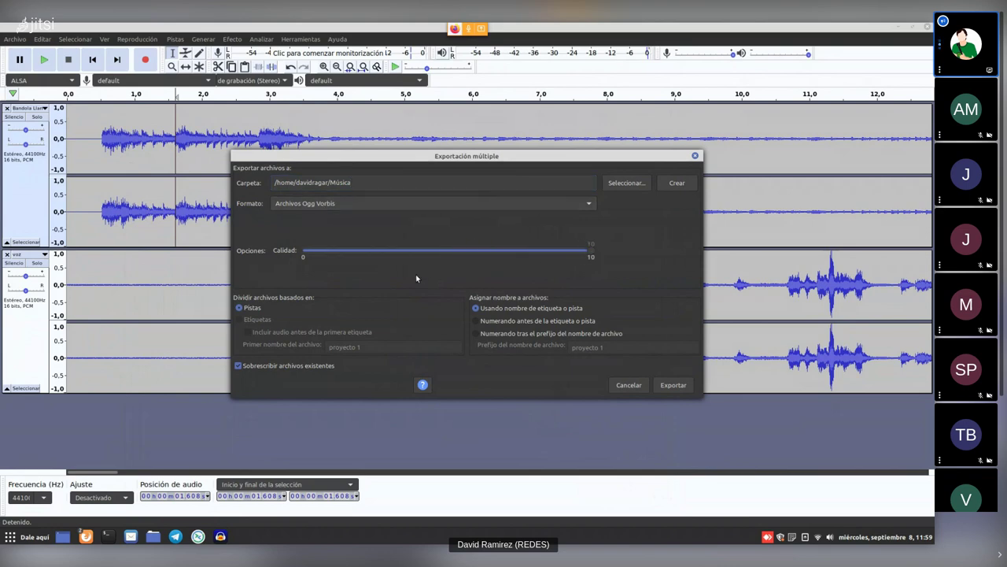
{"action": "left_click", "coordinate": [673, 385]}
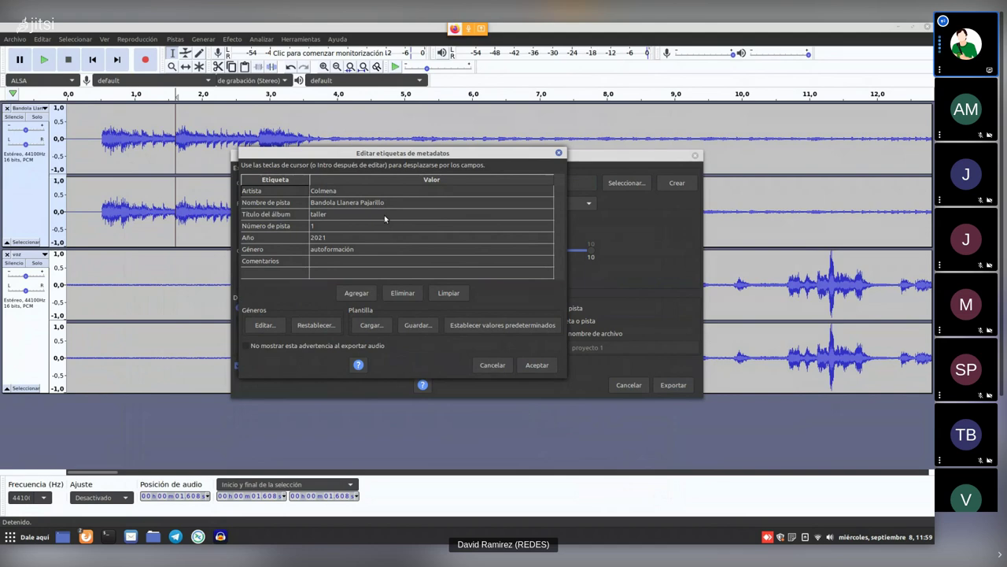
{"action": "left_click", "coordinate": [538, 366]}
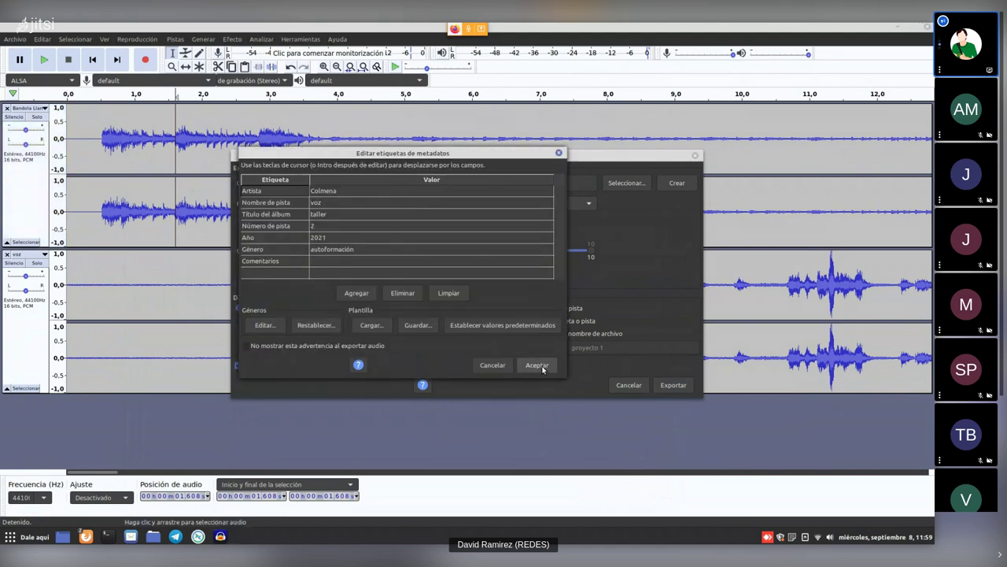
{"action": "left_click", "coordinate": [539, 366]}
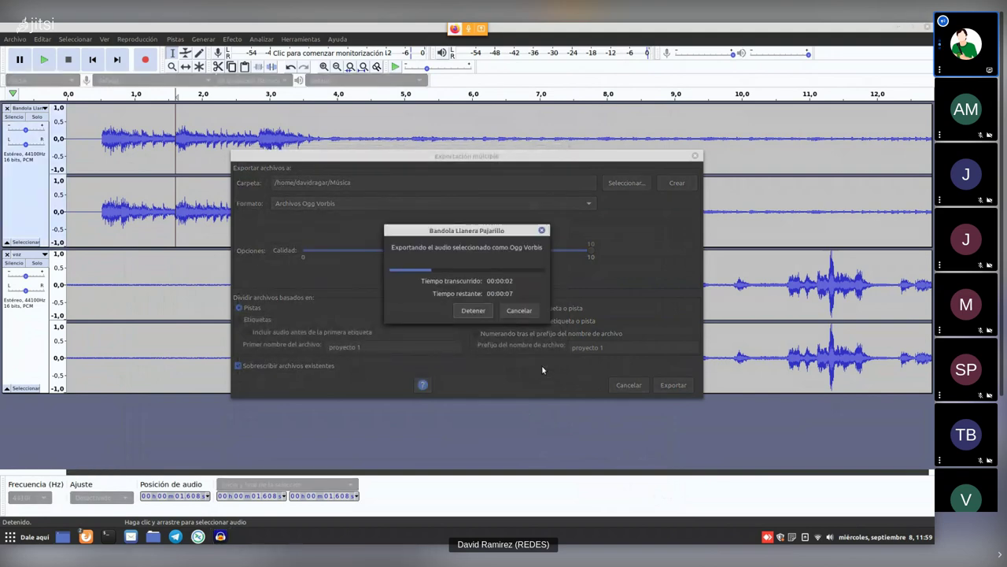
Locate Bandola Llanera Pajarillo.ogg and voz.ogg in the Música folder with the file manager, and close the export report in Audacity.
{"action": "left_click", "coordinate": [153, 537]}
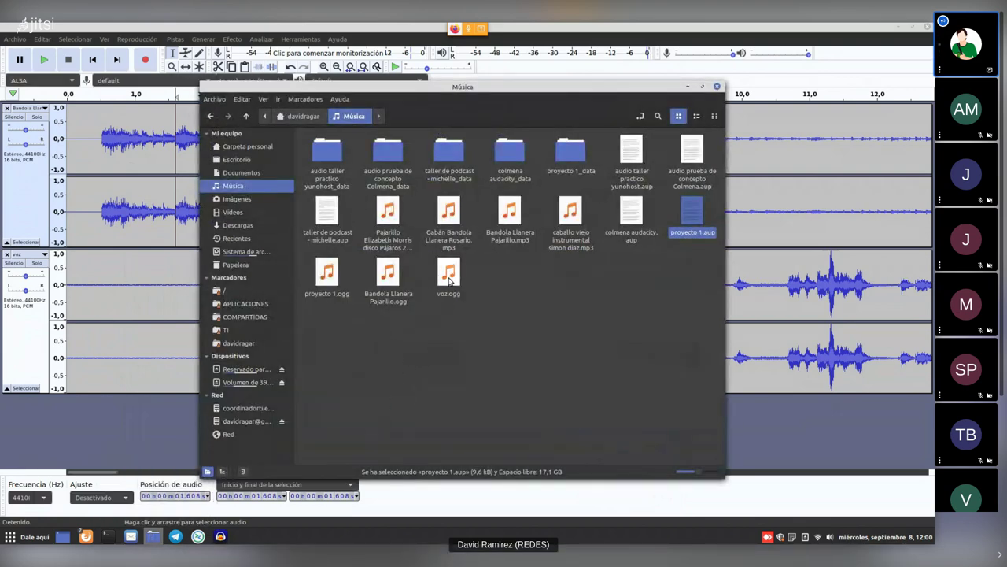
{"action": "left_click", "coordinate": [395, 288]}
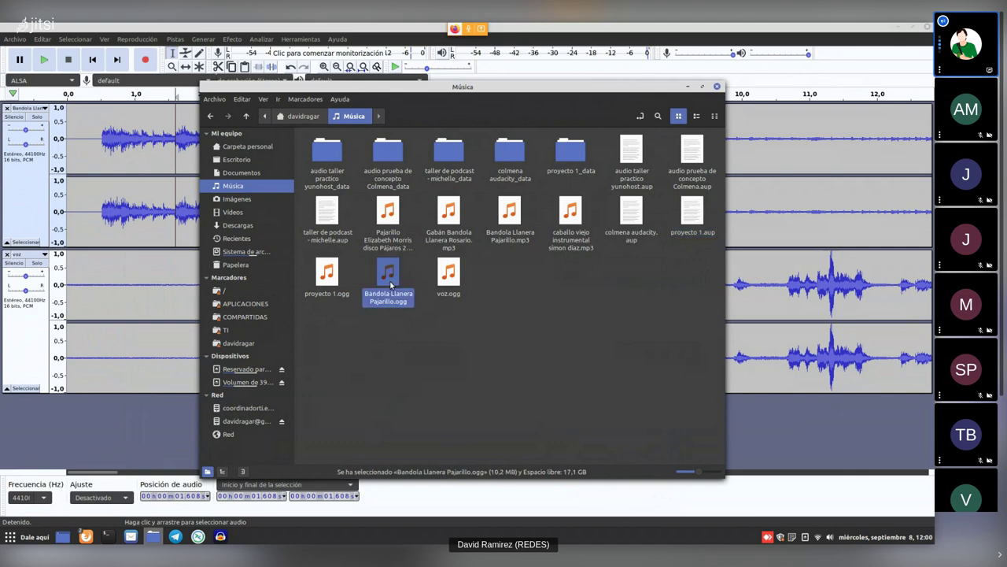
{"action": "left_click", "coordinate": [442, 296]}
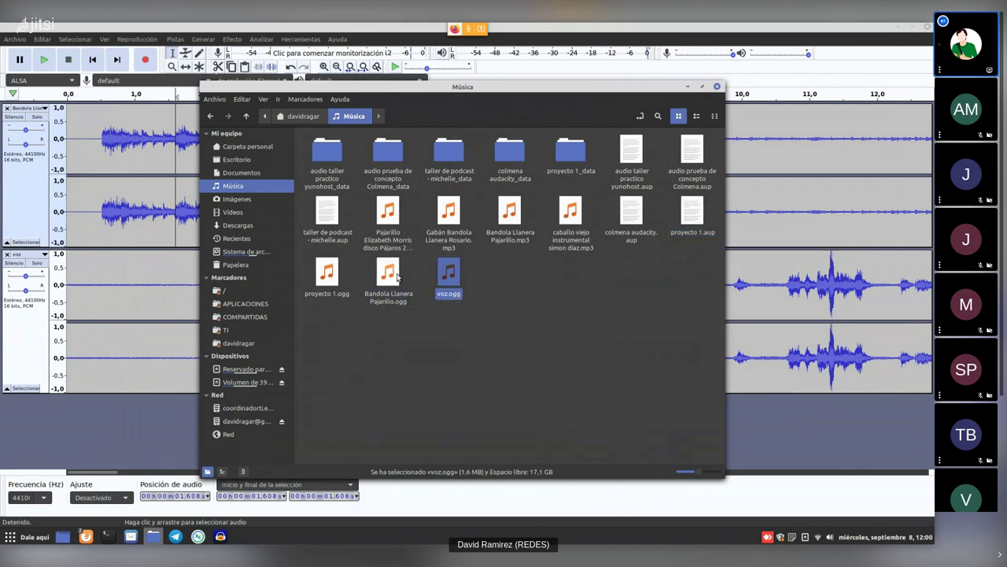
{"action": "left_click", "coordinate": [150, 415]}
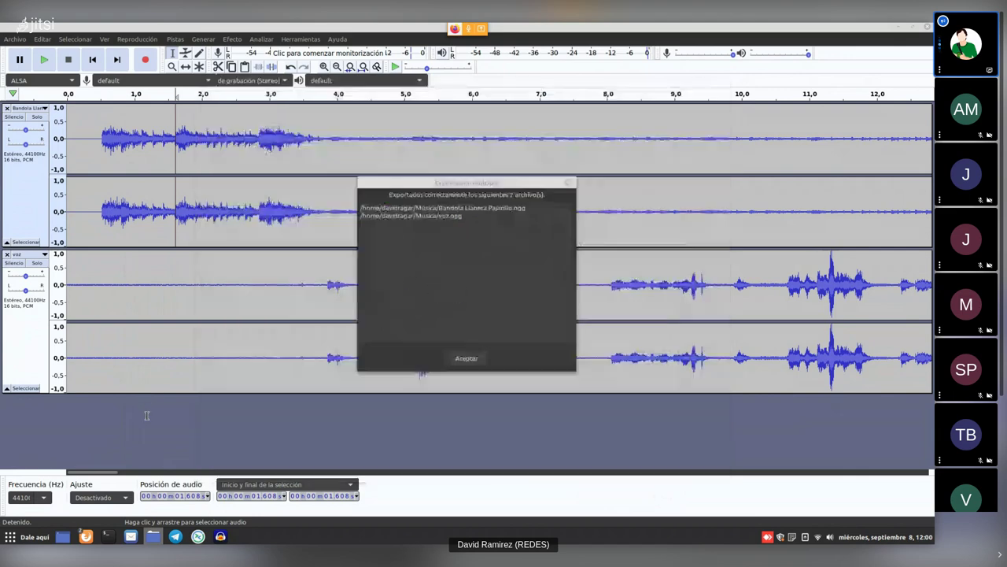
{"action": "left_click", "coordinate": [466, 358]}
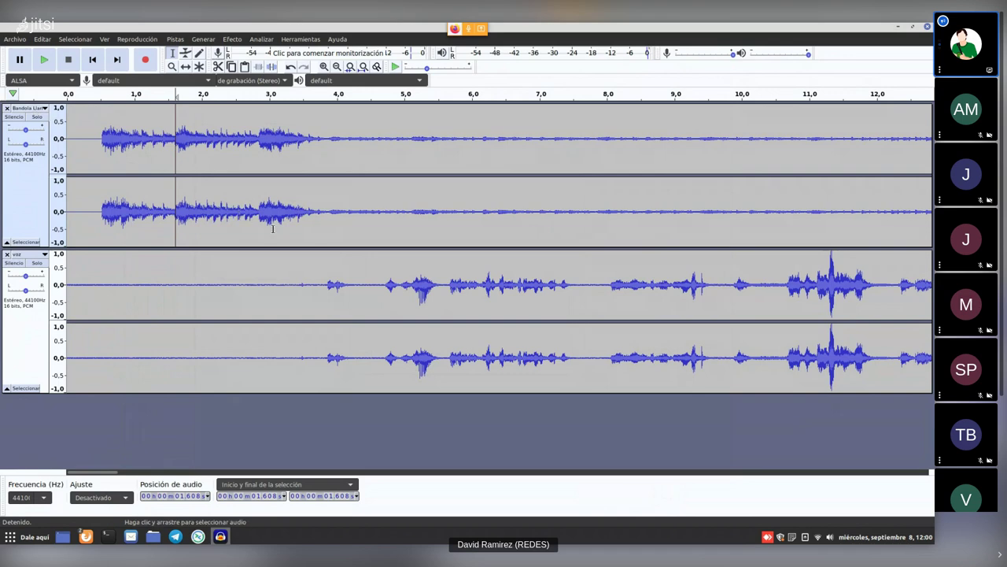
Switch to the Jitsi meeting in Firefox and read the participants' chat messages, highlighting the comment about auto duck.
{"action": "left_click", "coordinate": [153, 536]}
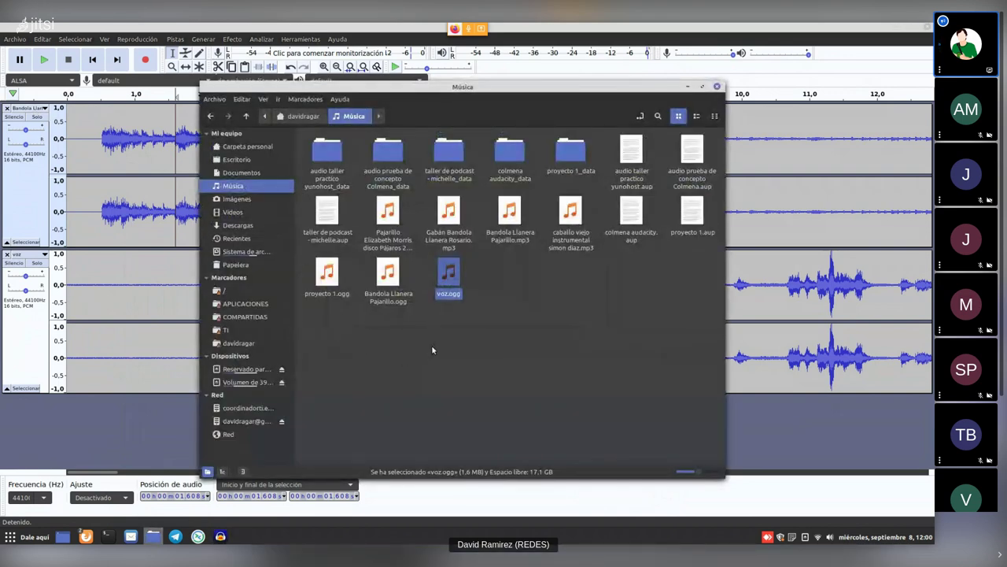
{"action": "key", "text": "alt+Tab"}
{"action": "key", "text": "alt+Tab"}
{"action": "key", "text": "alt+Tab"}
{"action": "key", "text": "alt+Tab"}
{"action": "key", "text": "alt+Tab"}
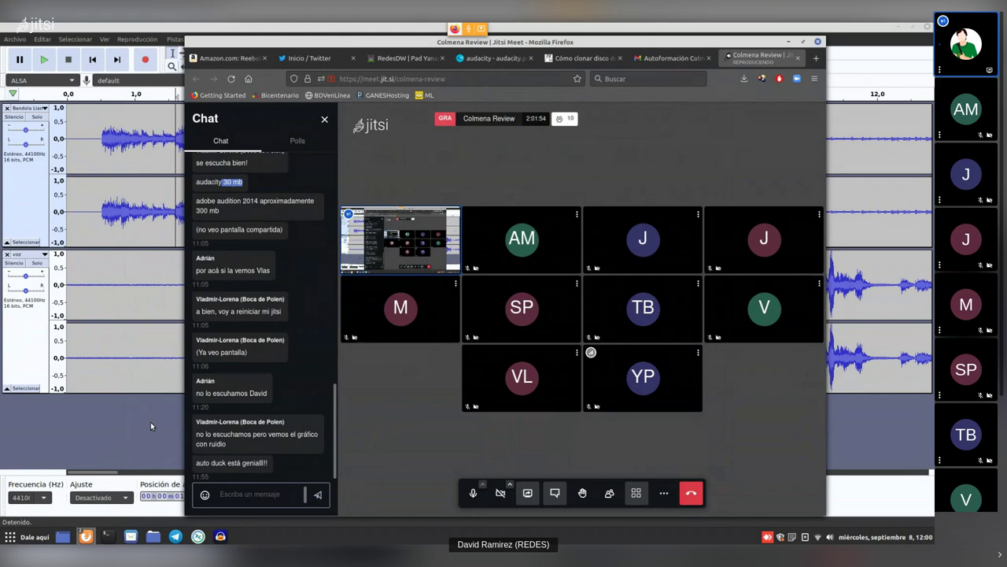
{"action": "key", "text": "alt+Tab"}
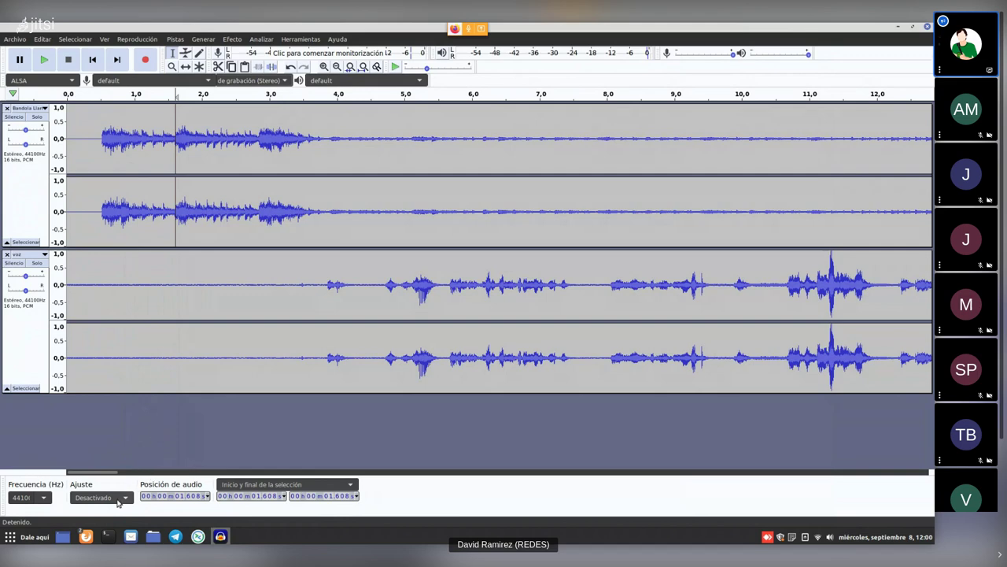
{"action": "mouse_move", "coordinate": [86, 536]}
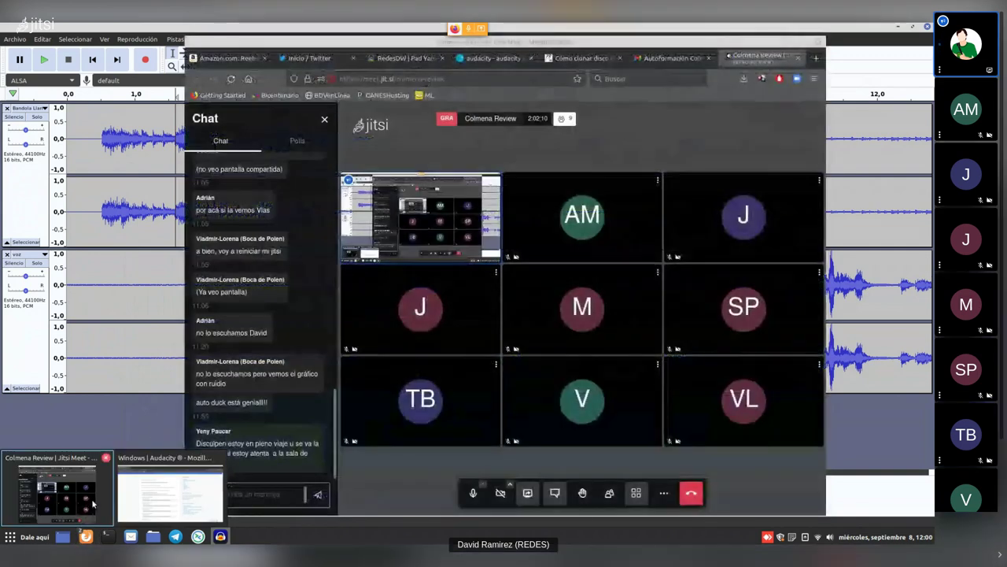
{"action": "left_click", "coordinate": [93, 503]}
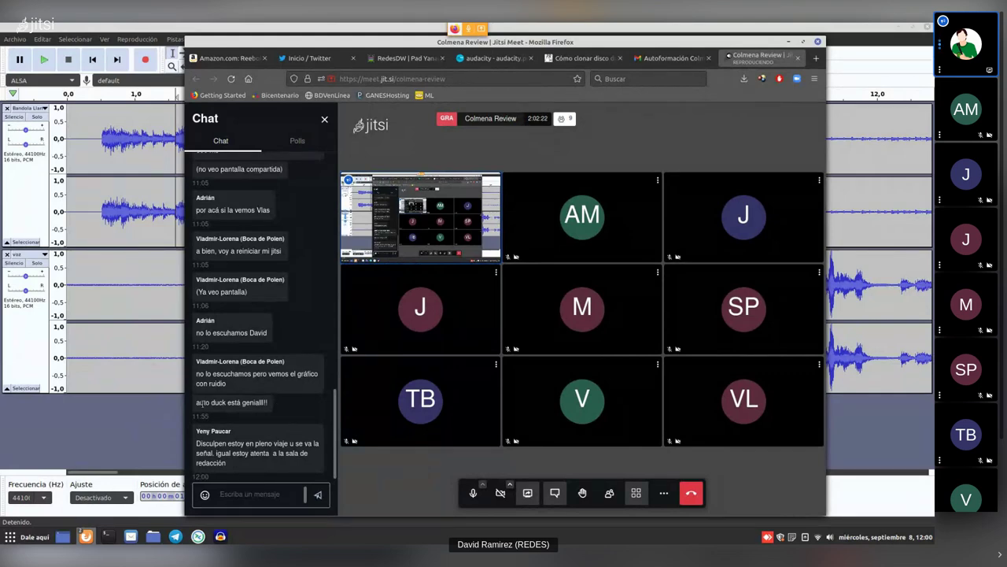
{"action": "left_click_drag", "start_coordinate": [197, 405], "coordinate": [269, 403]}
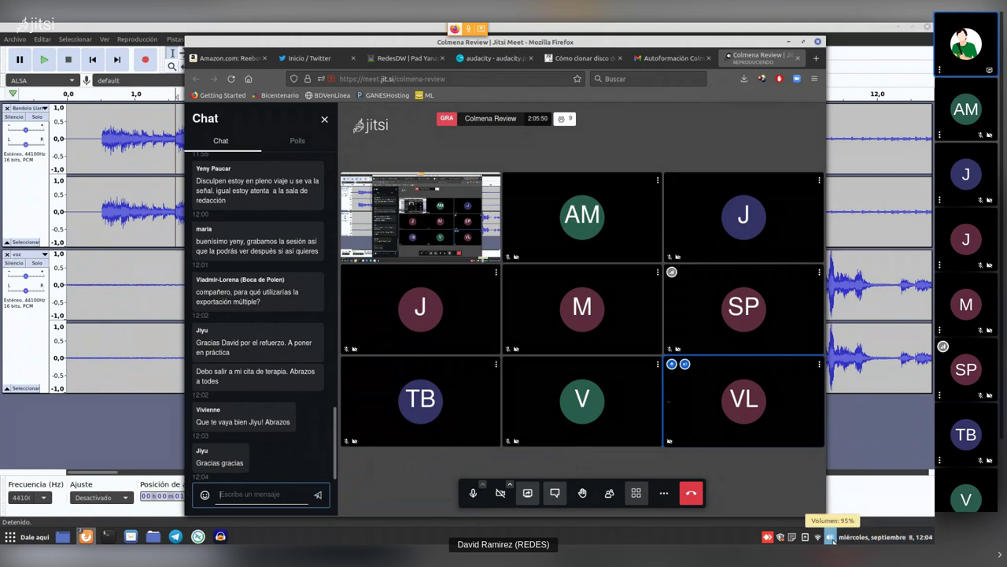
{"action": "scroll", "coordinate": [832, 541], "scroll_direction": "down", "scroll_amount": 1}
Return to Audacity and try to open the Noise Reduction effect without an audio selection.
{"action": "left_click", "coordinate": [220, 536]}
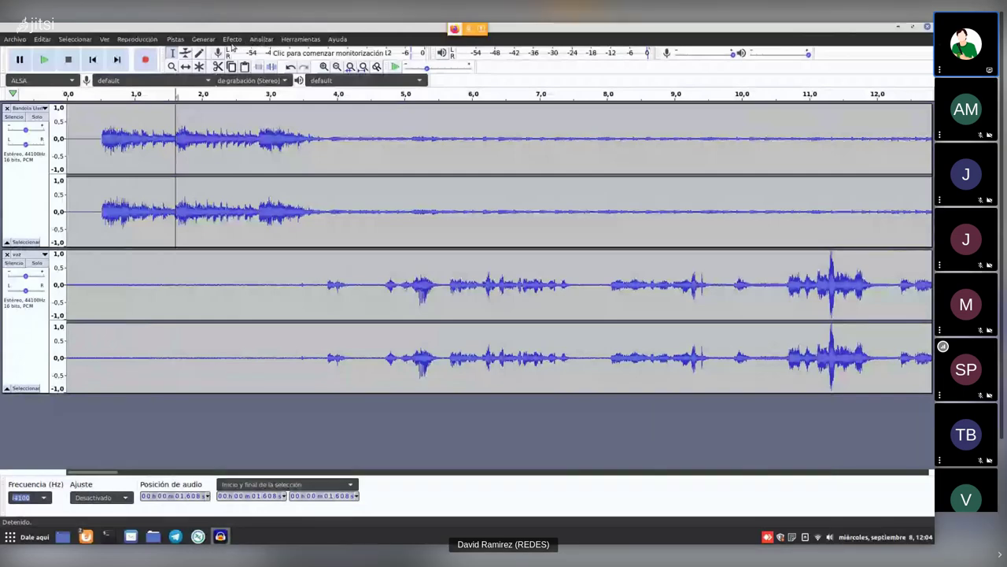
{"action": "left_click", "coordinate": [233, 39]}
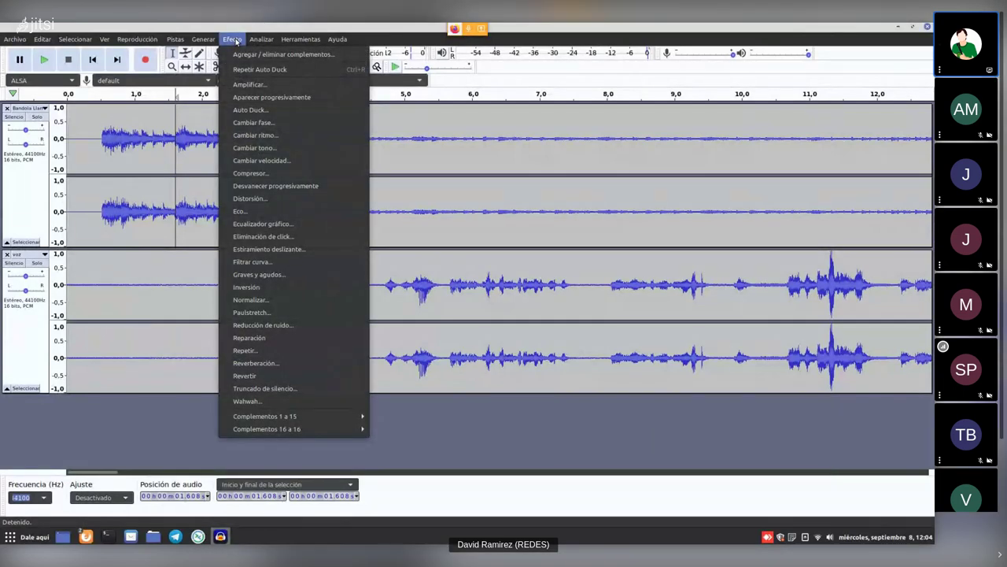
{"action": "left_click", "coordinate": [296, 325]}
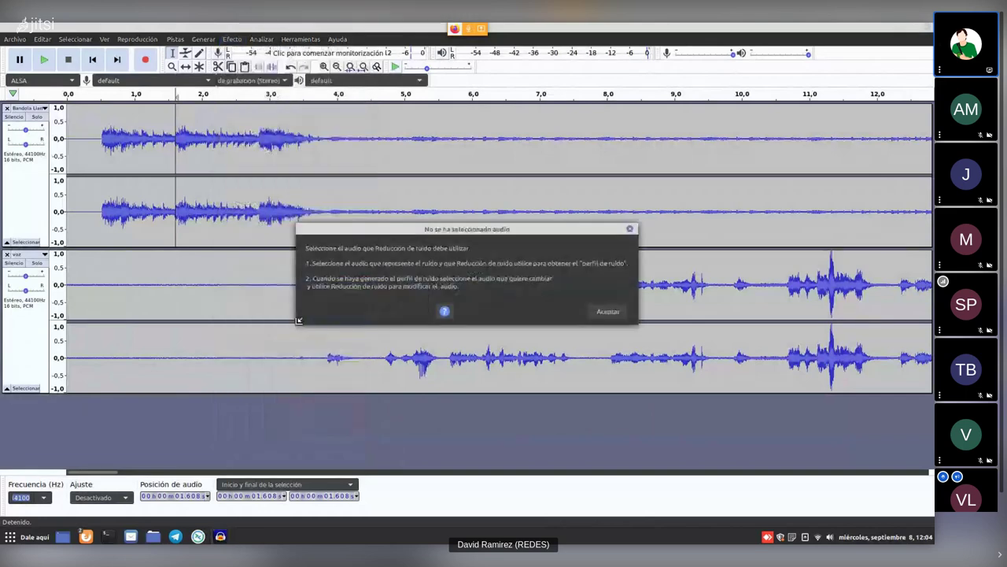
{"action": "left_click", "coordinate": [610, 312]}
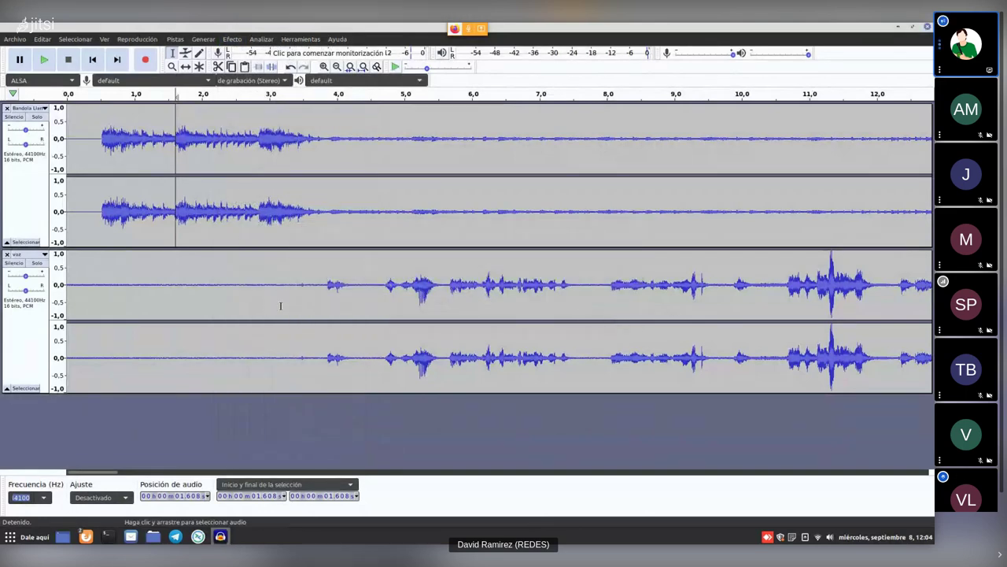
Select the music track from about 4.14 to 4.96 seconds and open the Noise Reduction effect for it.
{"action": "left_click", "coordinate": [258, 213]}
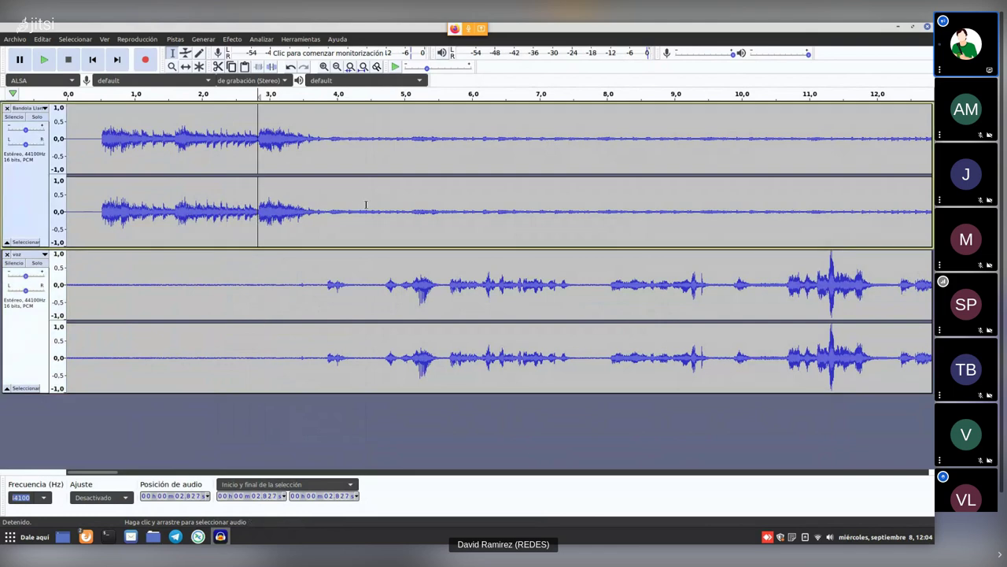
{"action": "left_click_drag", "start_coordinate": [347, 211], "coordinate": [402, 208]}
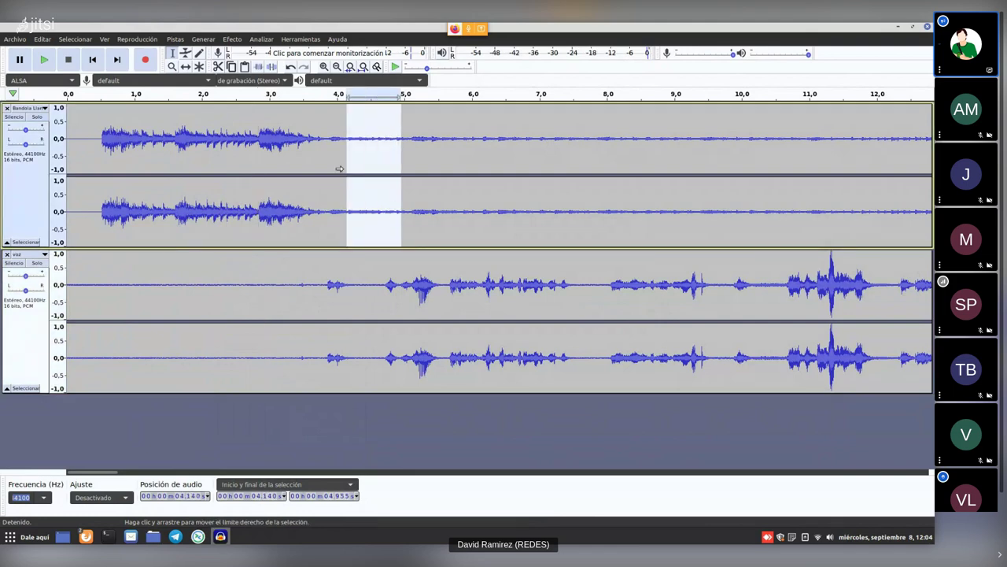
{"action": "left_click", "coordinate": [232, 39]}
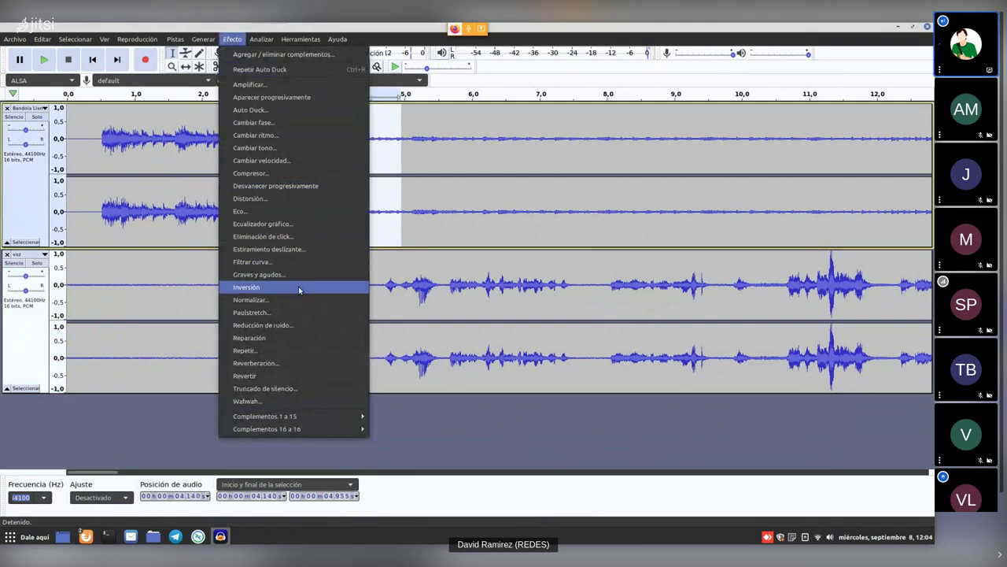
{"action": "left_click", "coordinate": [299, 326]}
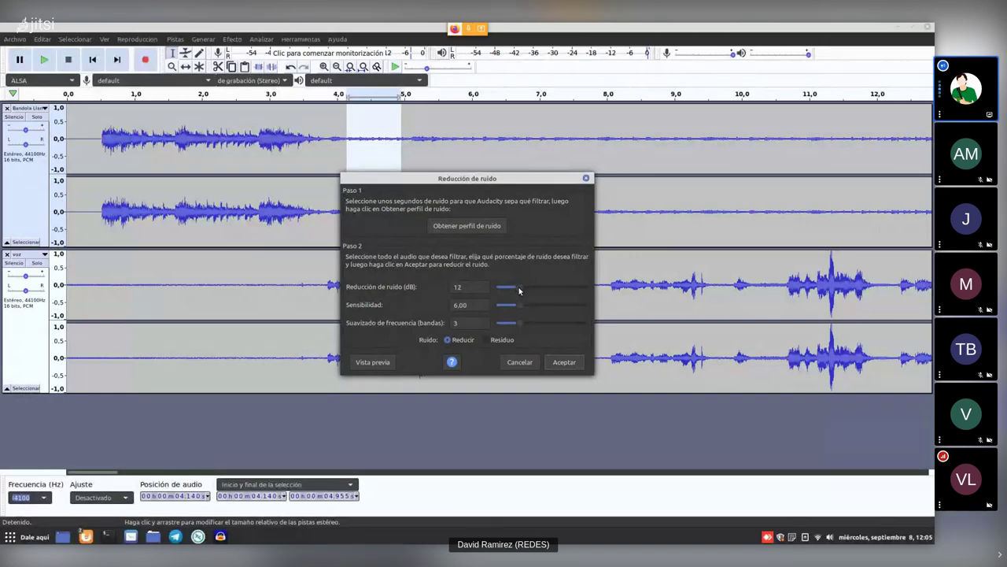
Try Noise Reduction sensitivities of 11.50, 6.00 and 9.50 with frequency smoothing of 2 bands, and cancel the effect.
{"action": "left_click_drag", "start_coordinate": [518, 306], "coordinate": [540, 309]}
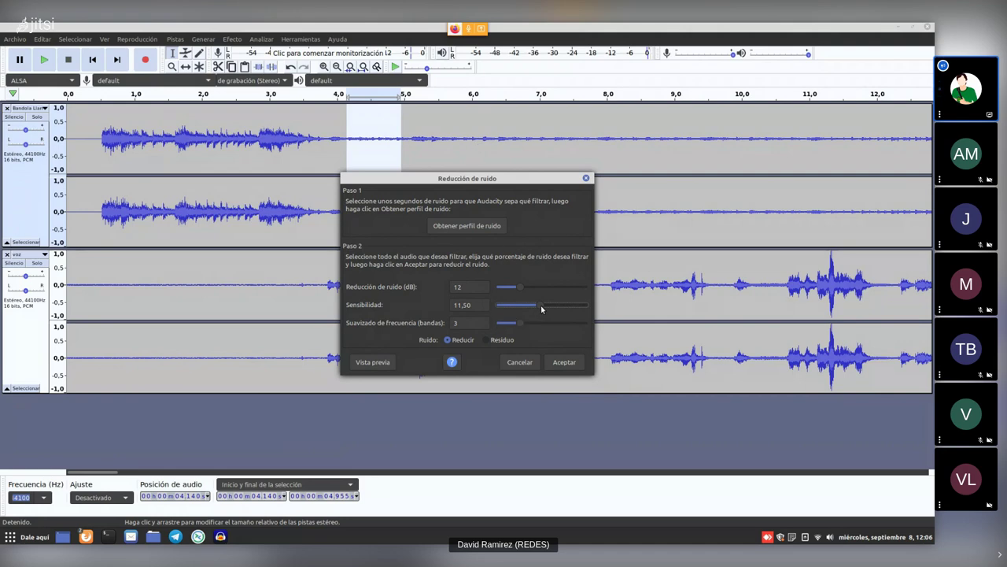
{"action": "left_click_drag", "start_coordinate": [543, 308], "coordinate": [521, 315]}
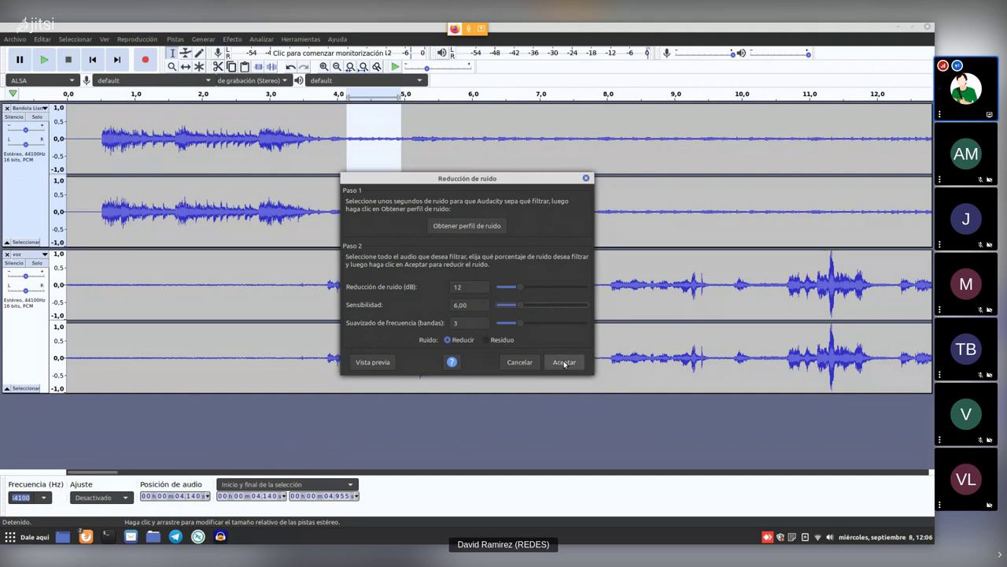
{"action": "left_click_drag", "start_coordinate": [521, 305], "coordinate": [532, 310]}
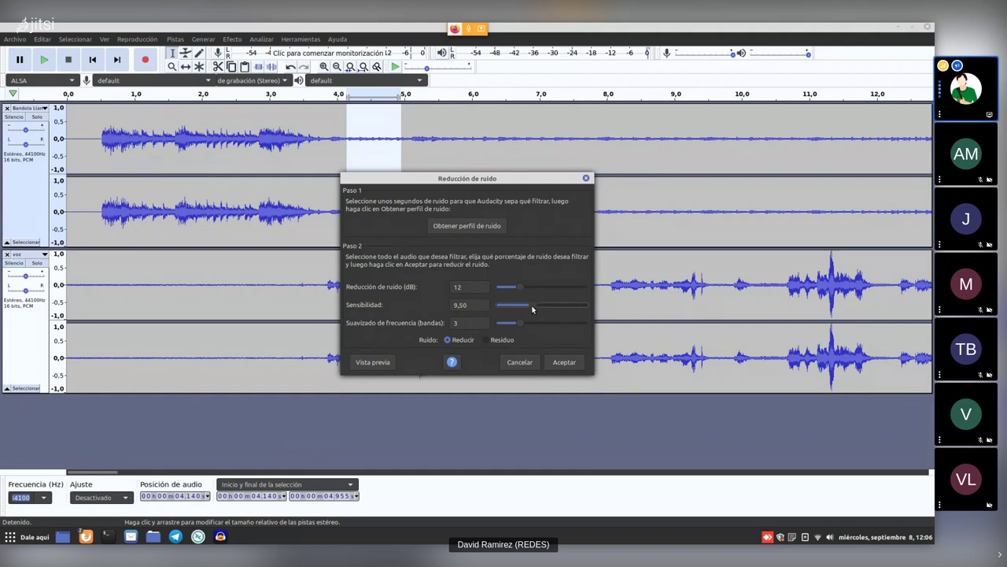
{"action": "scroll", "coordinate": [508, 321], "scroll_direction": "down", "scroll_amount": 1}
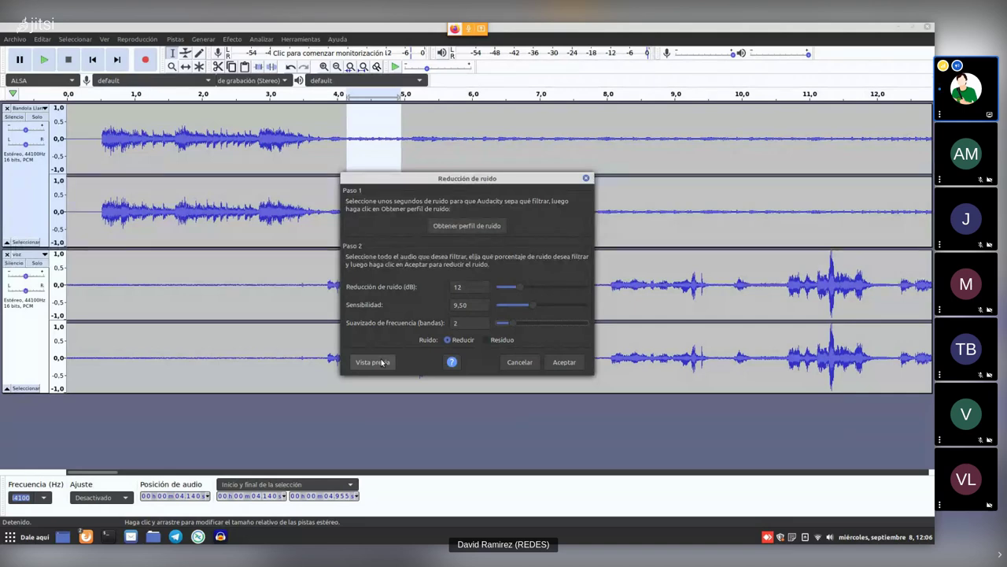
{"action": "left_click", "coordinate": [519, 362]}
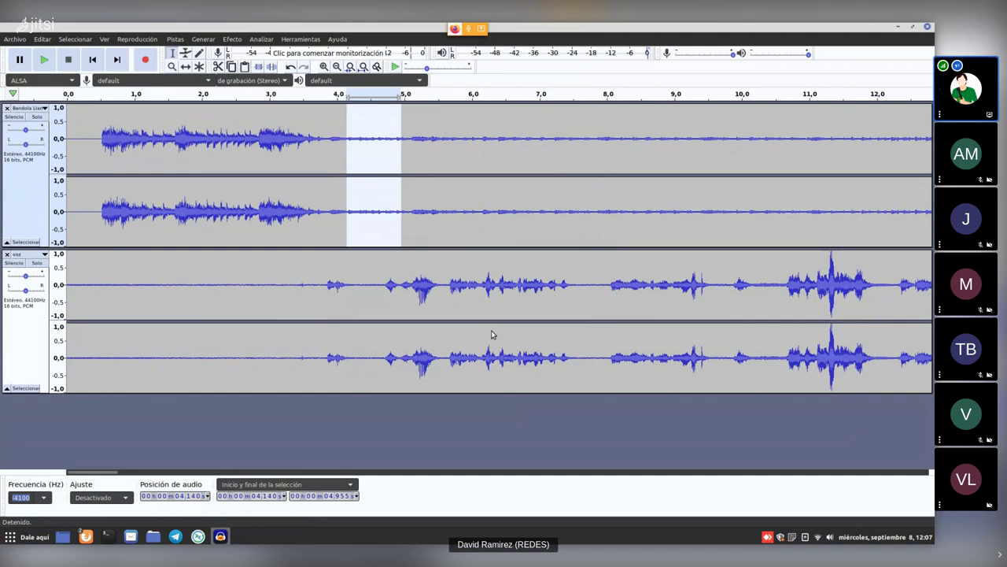
Switch to the Jitsi meeting and check the most recent chat messages.
{"action": "key", "text": "alt+Tab"}
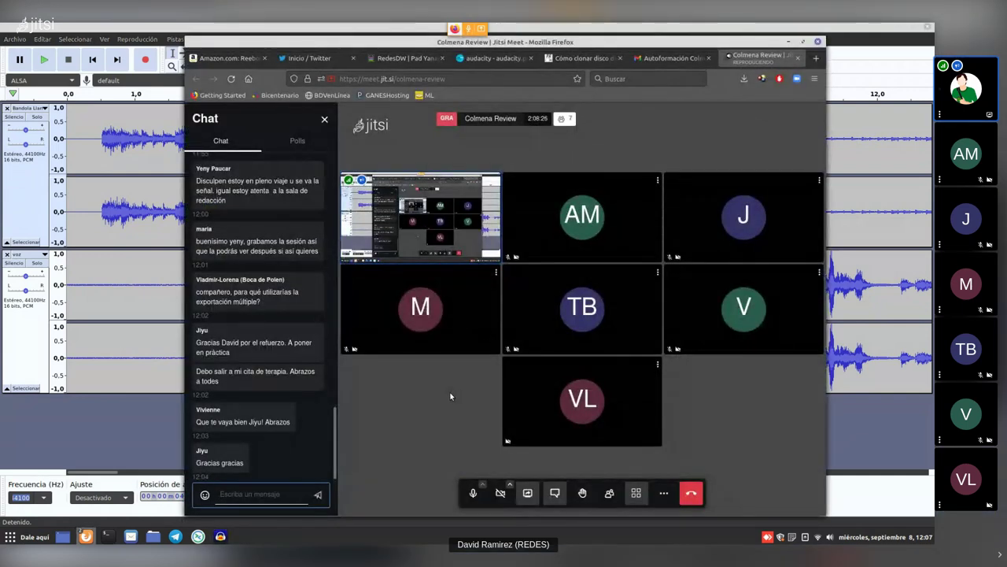
{"action": "scroll", "coordinate": [253, 409], "scroll_direction": "down", "scroll_amount": 1}
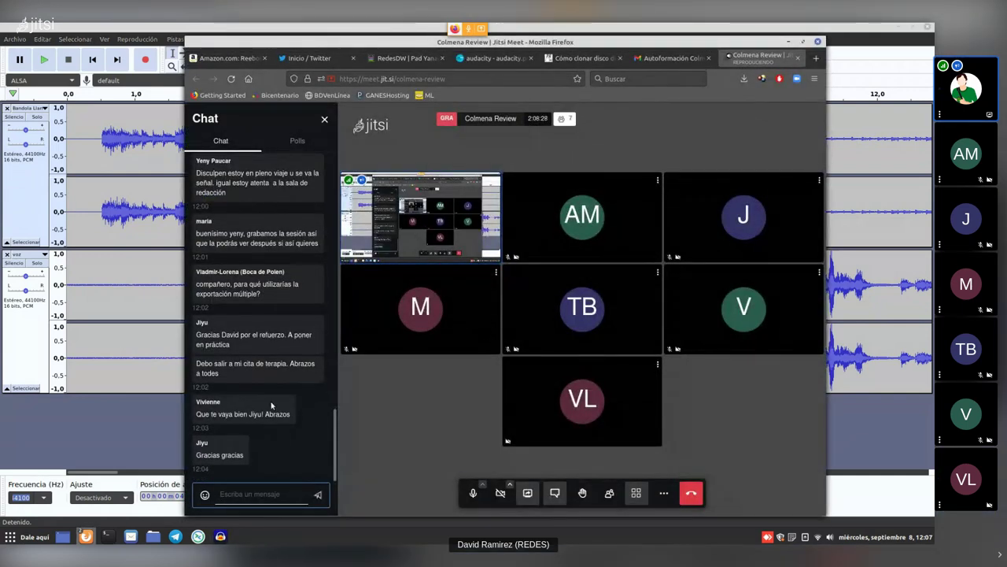